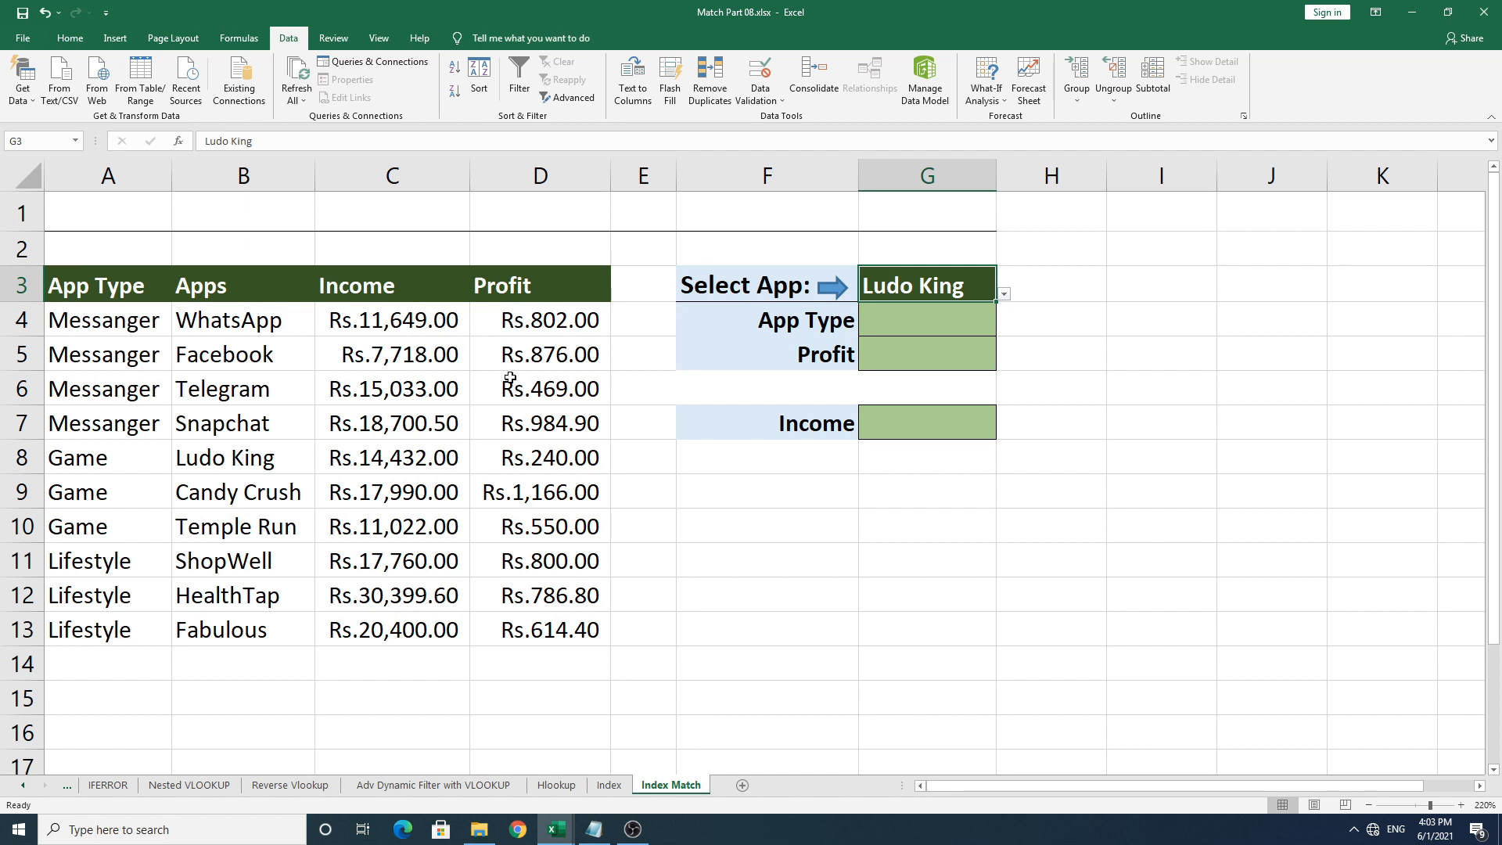
Review the Profit, Apps and App Type columns of the app data table, including the Ludo King entry.
left_click_drag(532, 324, 542, 617)
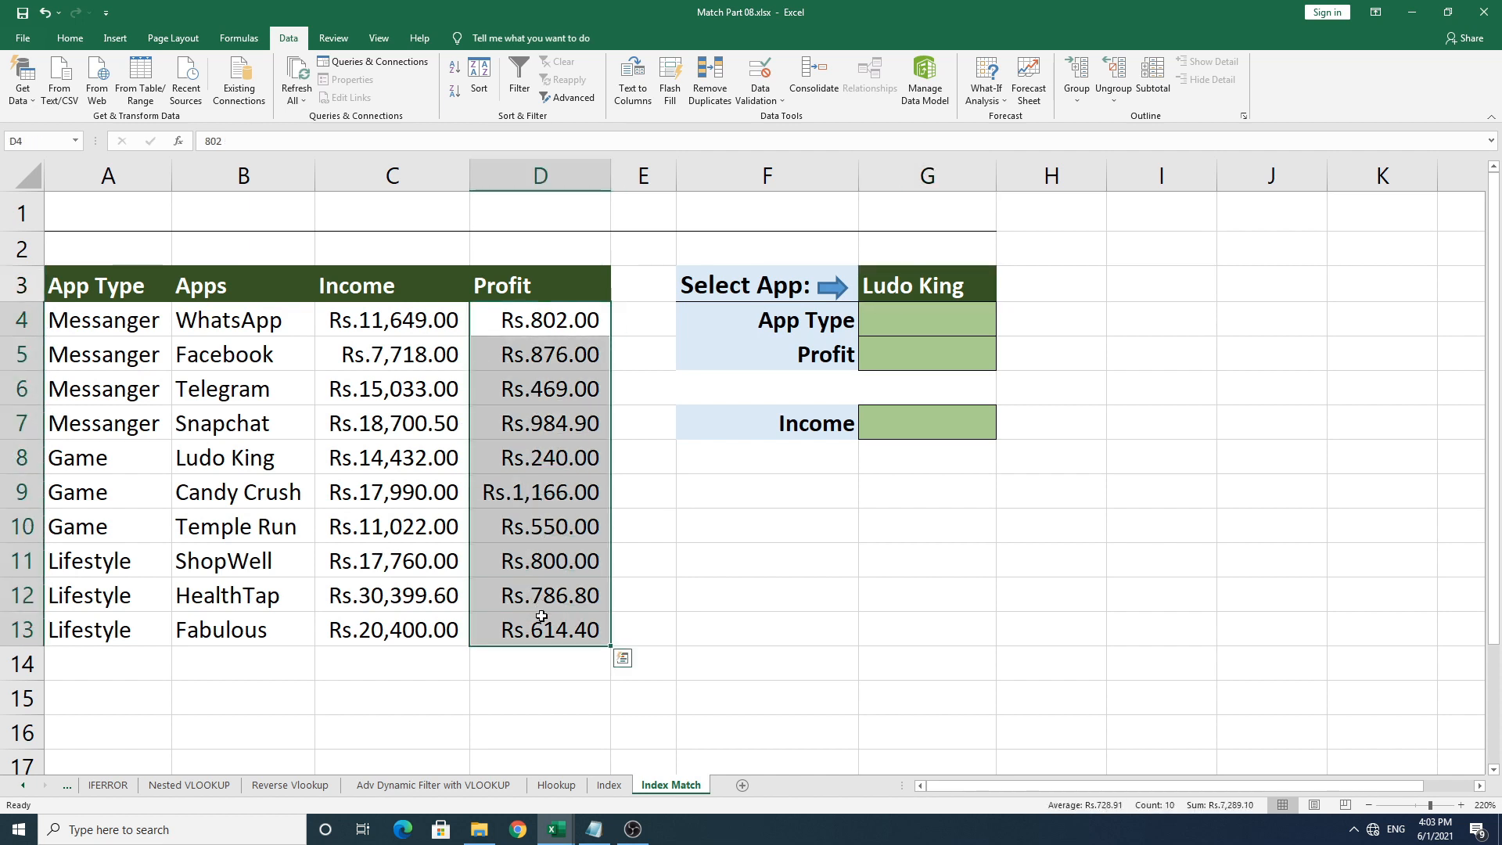
left_click(286, 467)
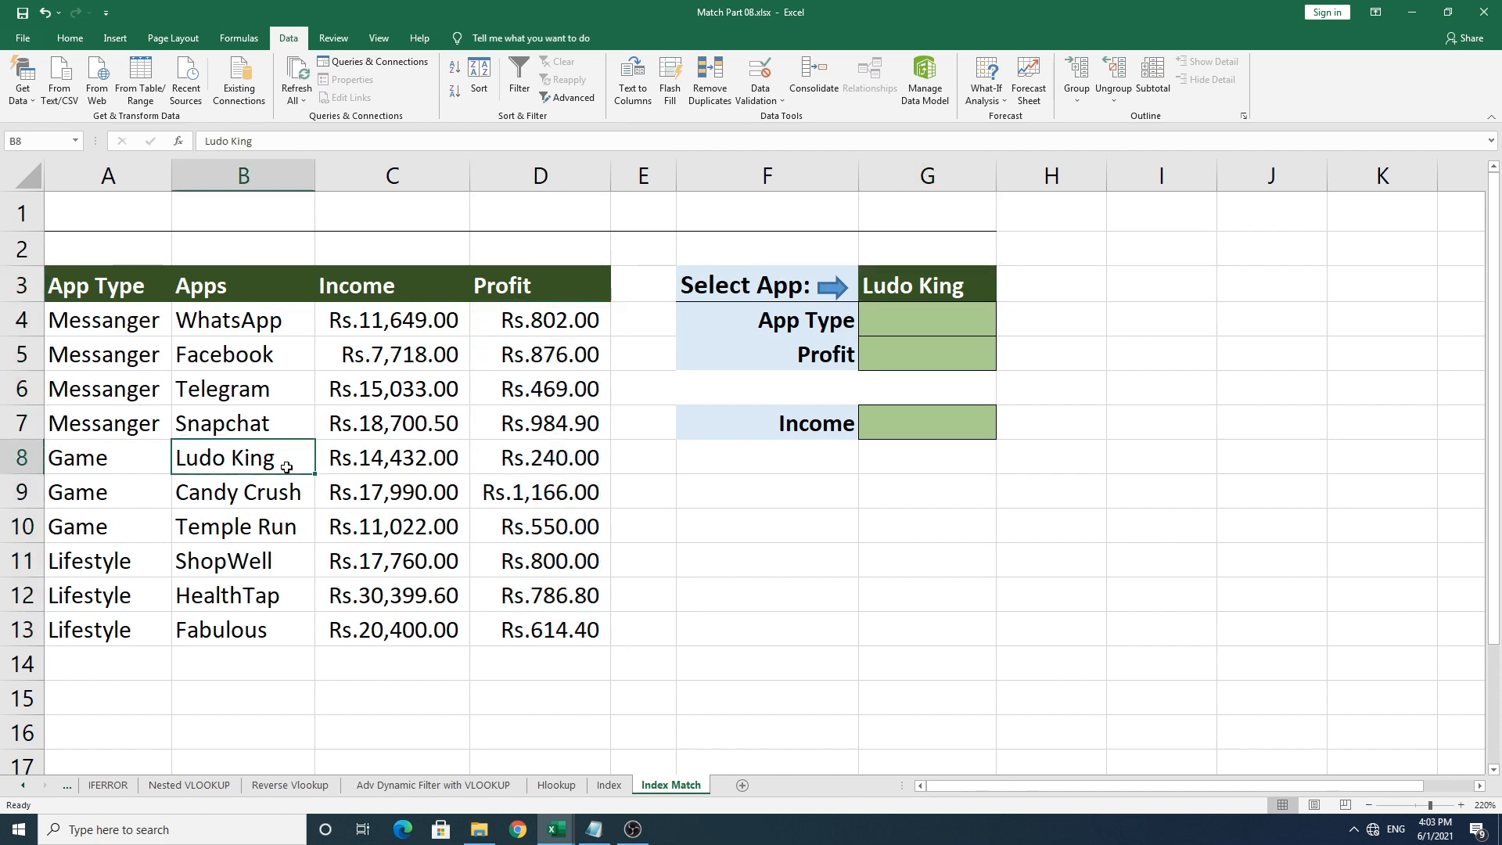
left_click_drag(250, 315, 246, 571)
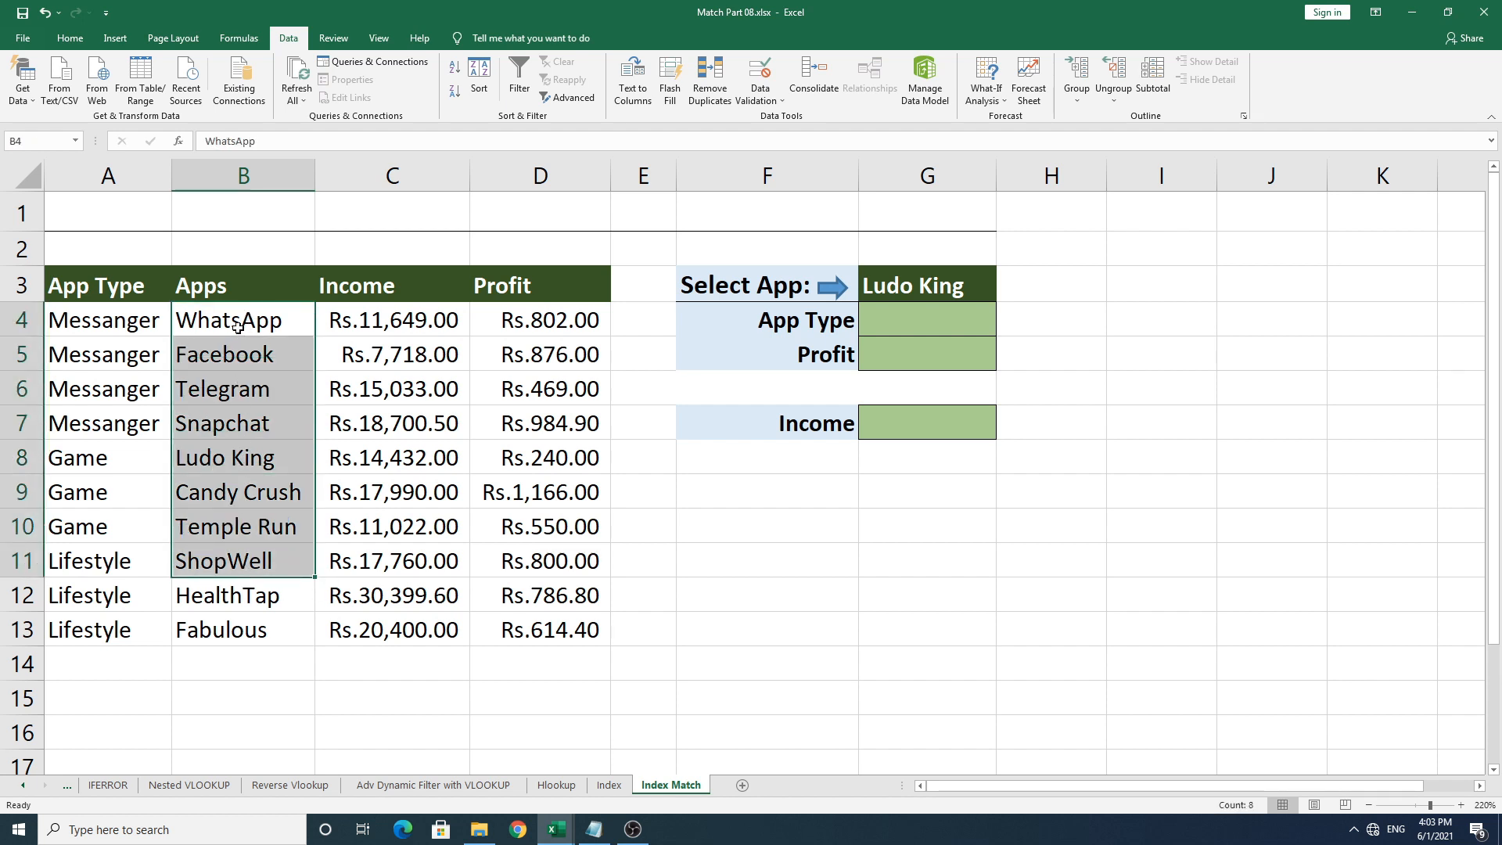
left_click_drag(141, 319, 98, 629)
left_click_drag(100, 334, 102, 394)
left_click_drag(96, 469, 98, 629)
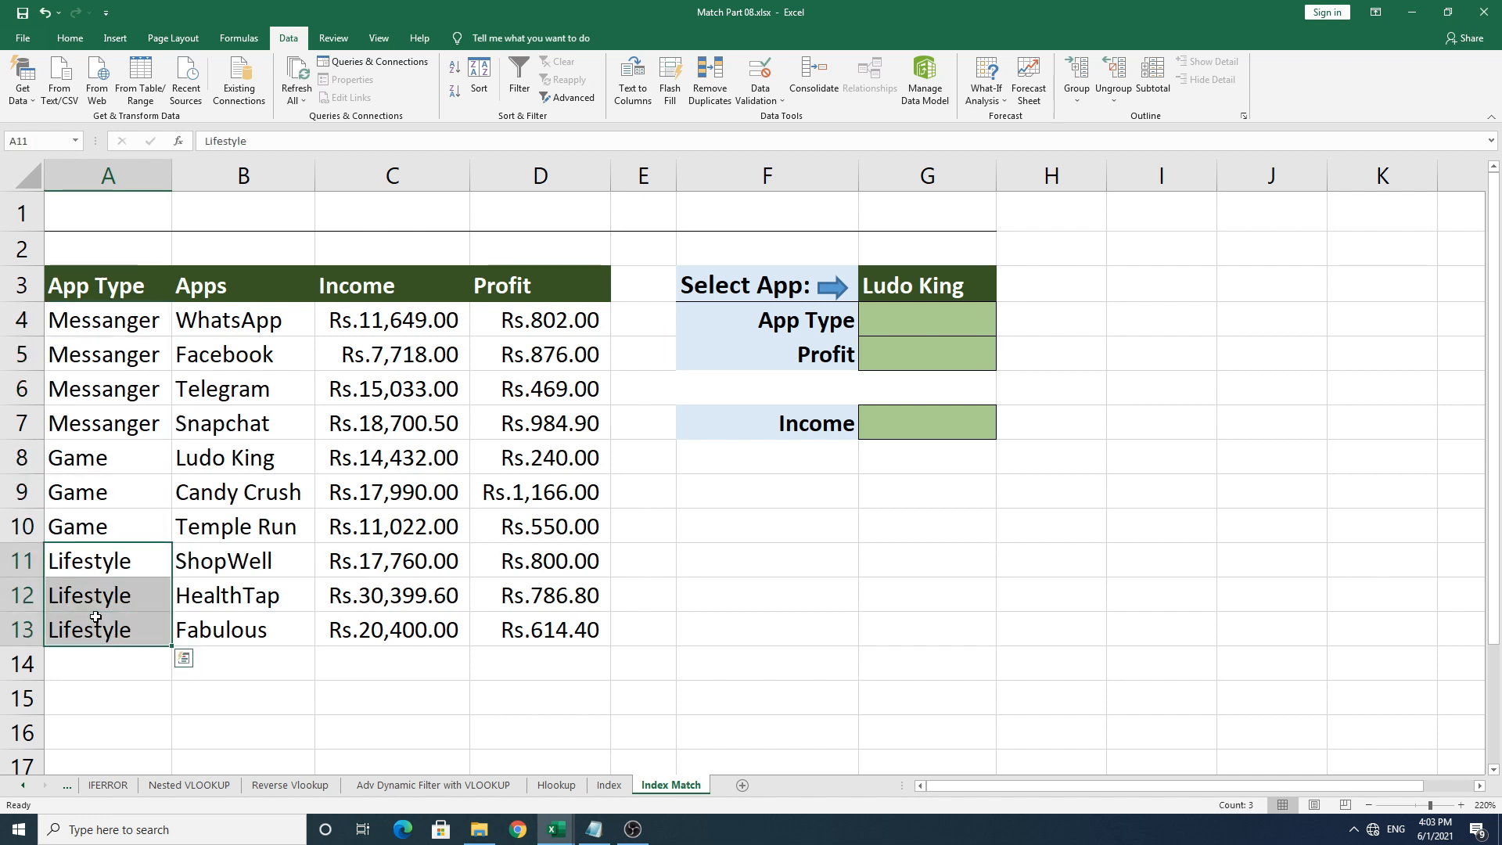
left_click(163, 492)
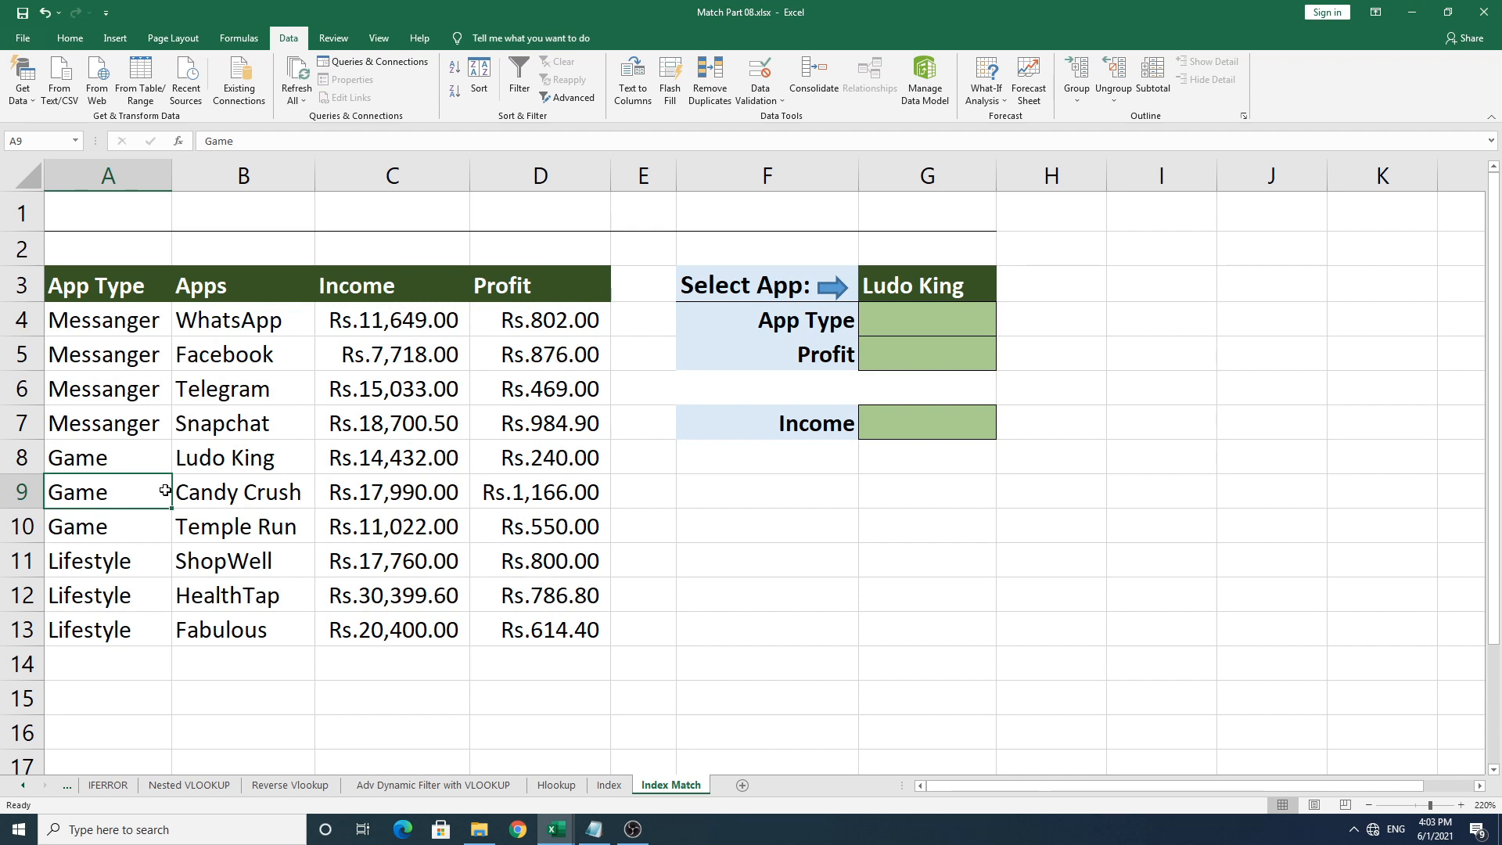
Begin a MATCH formula in G4, beside App Type, with the selected app in G3 as the lookup value.
left_click(905, 335)
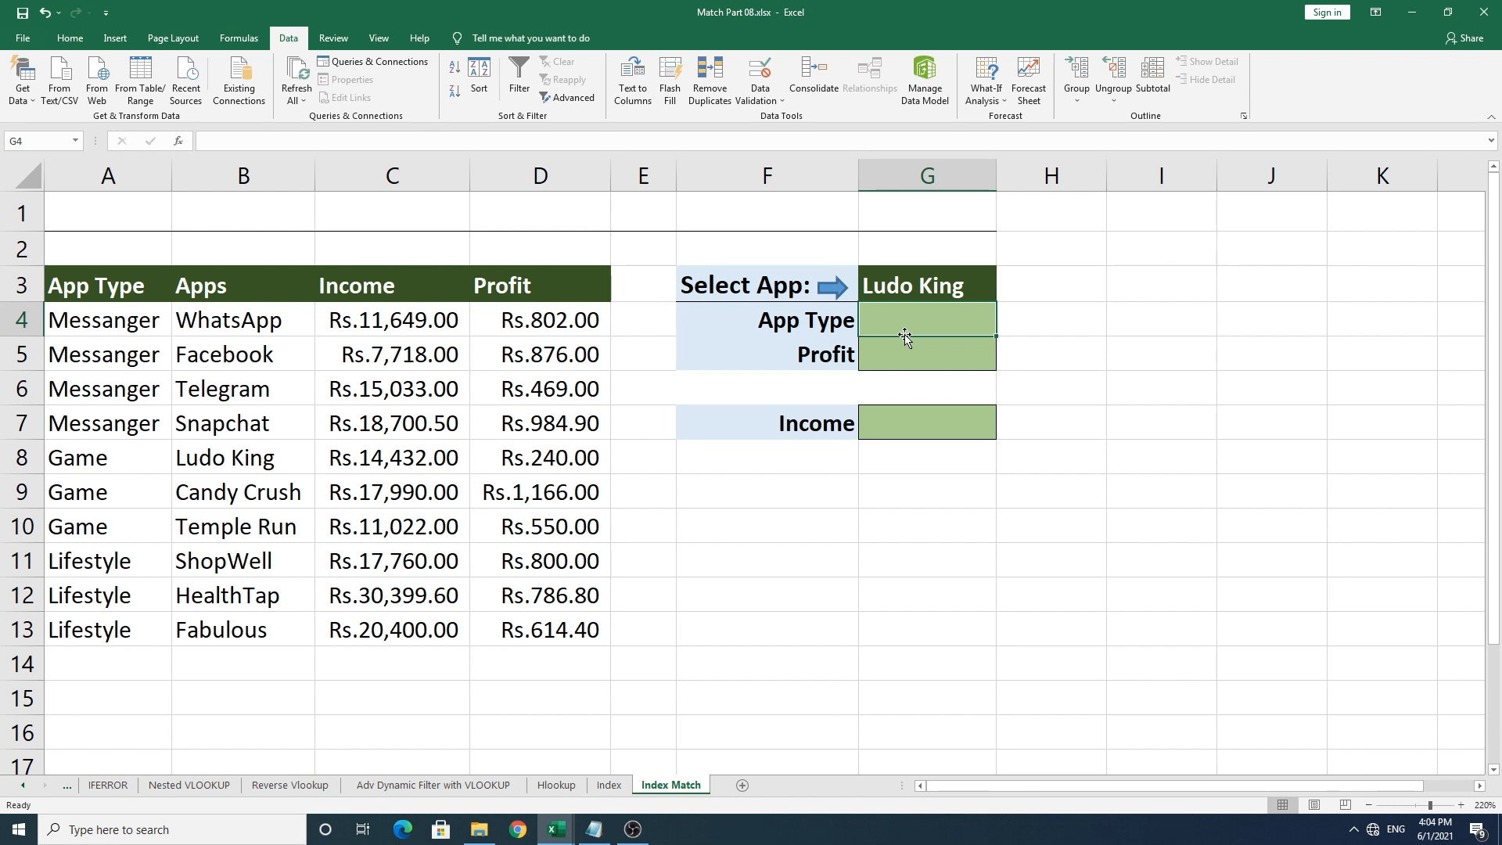
type("=")
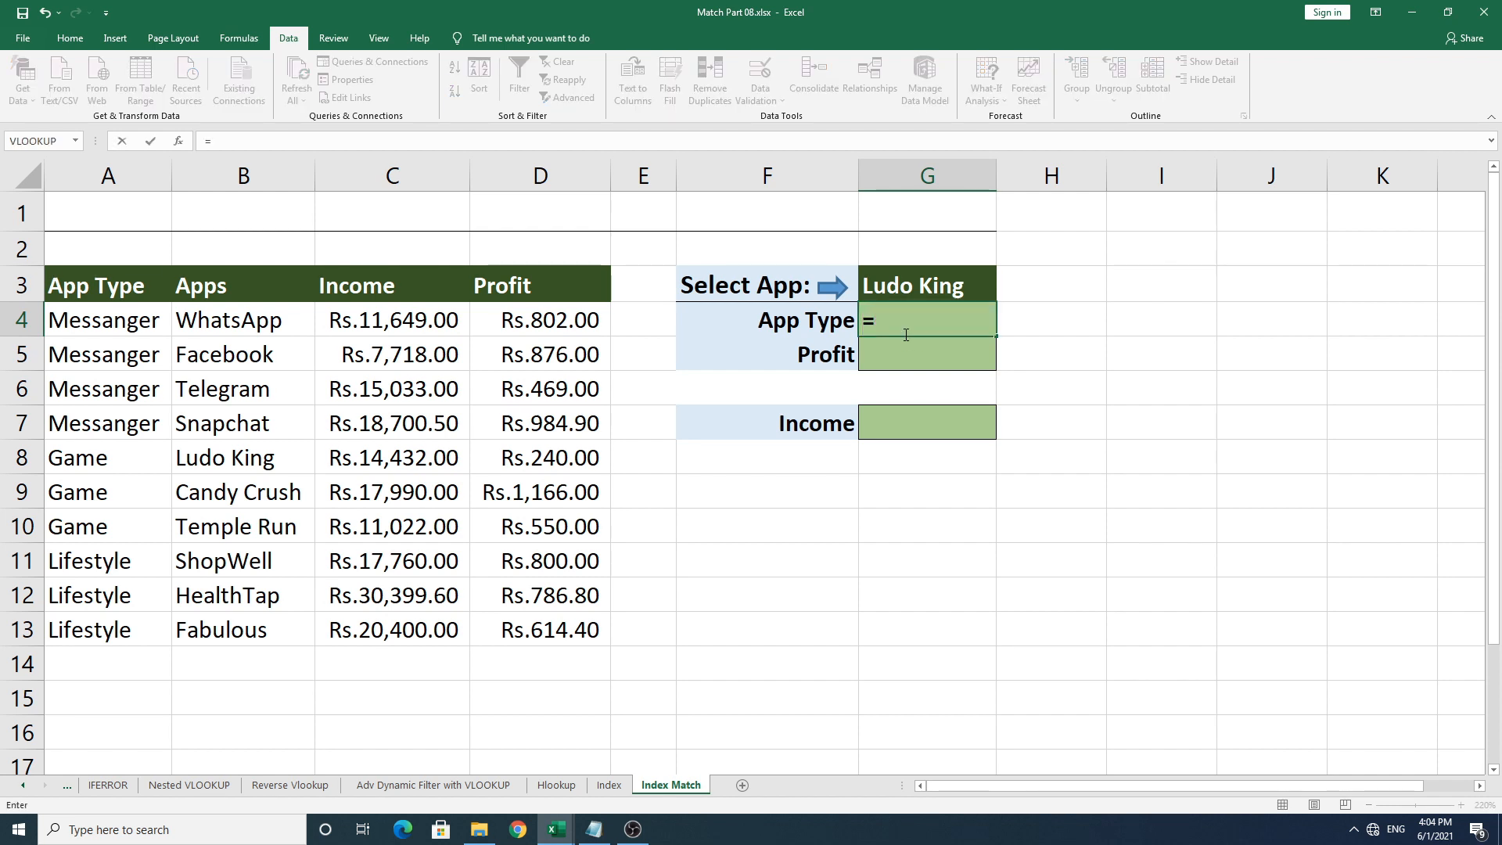
type("mat")
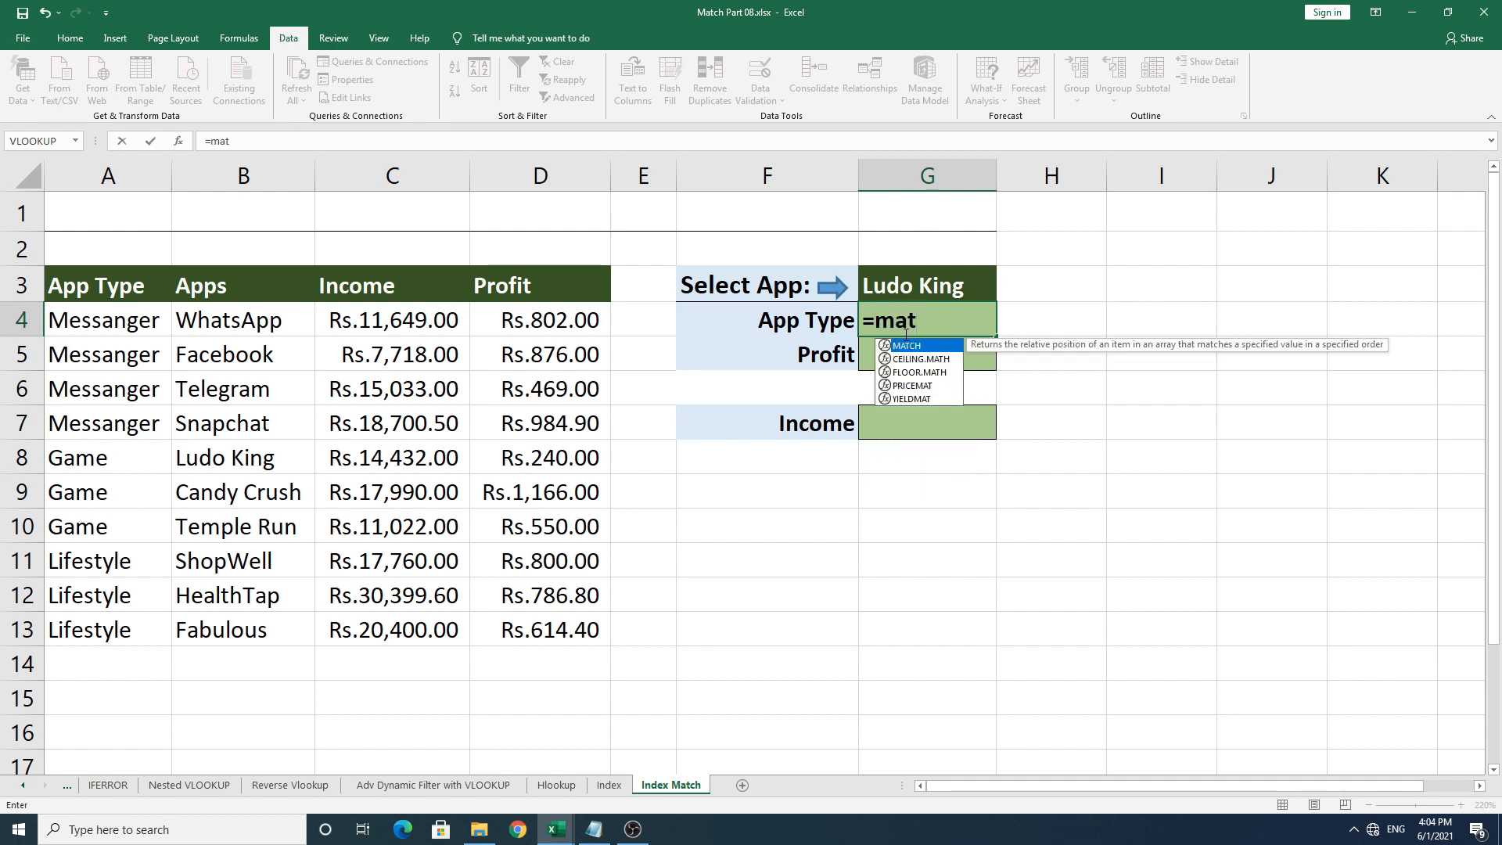
key("Tab")
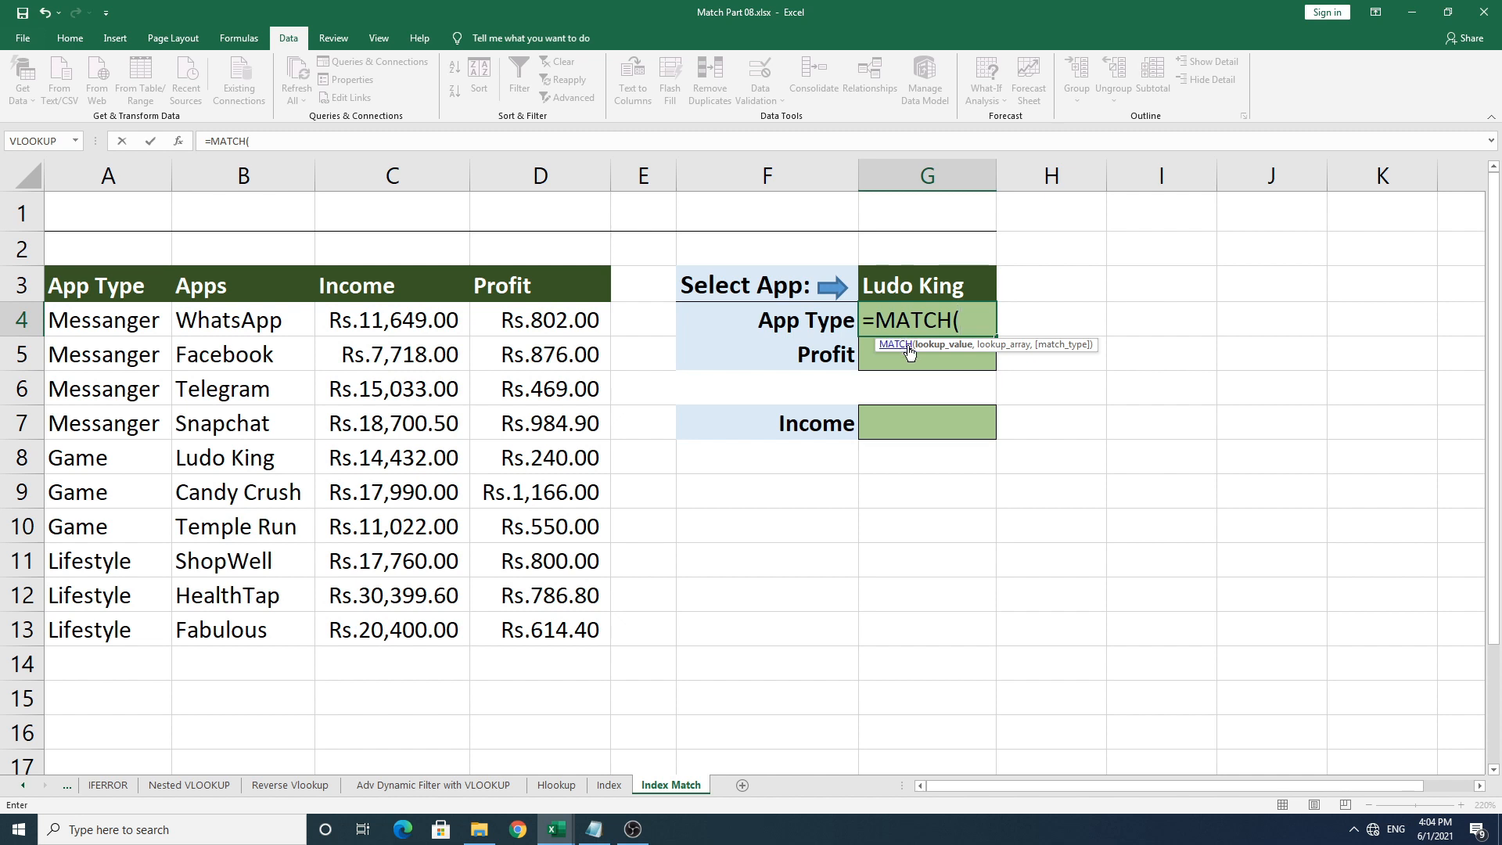
left_click(915, 285)
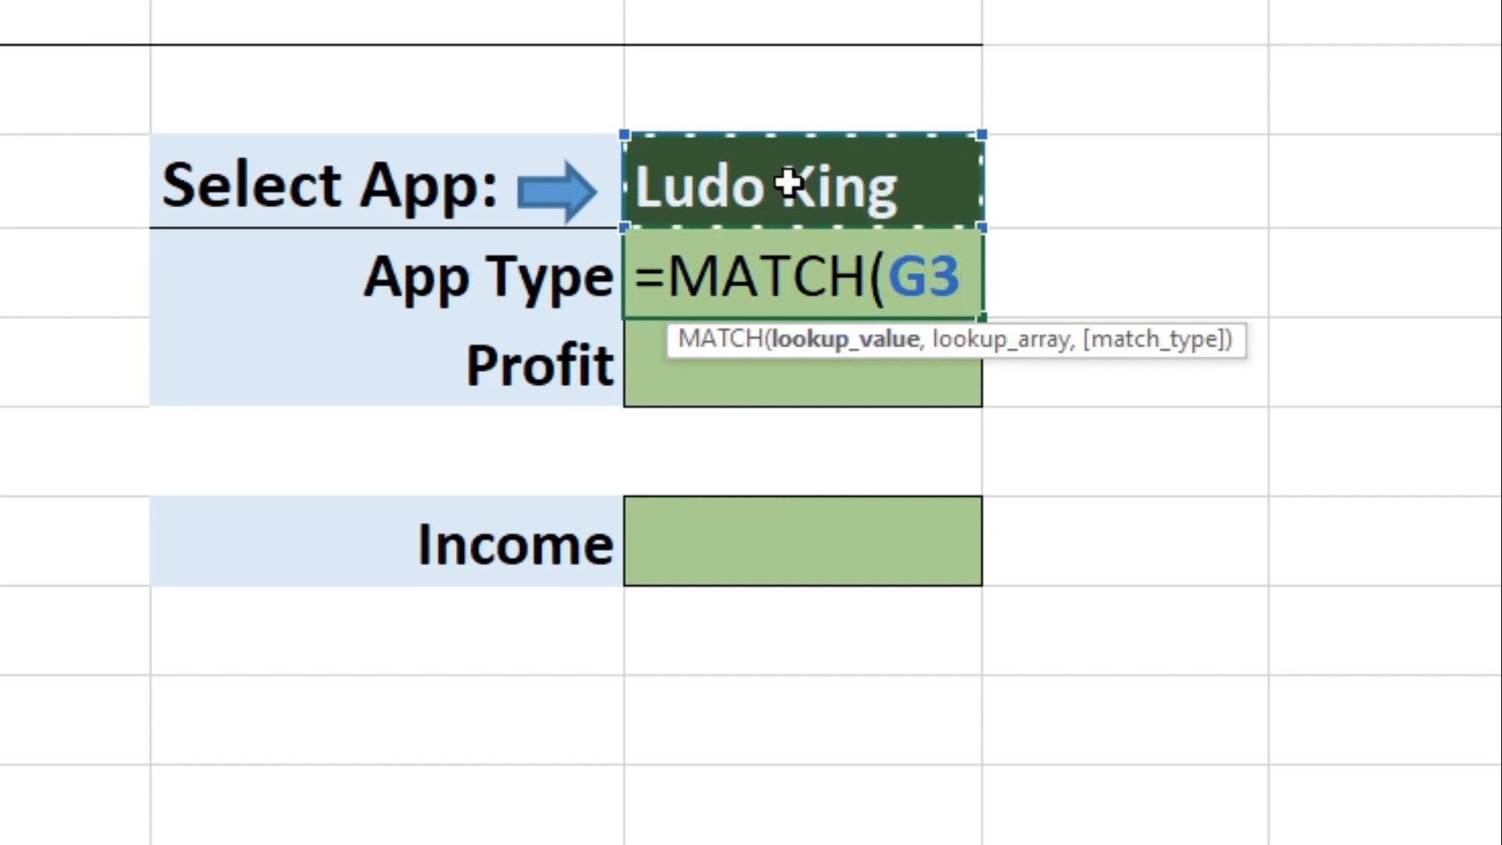
type(",")
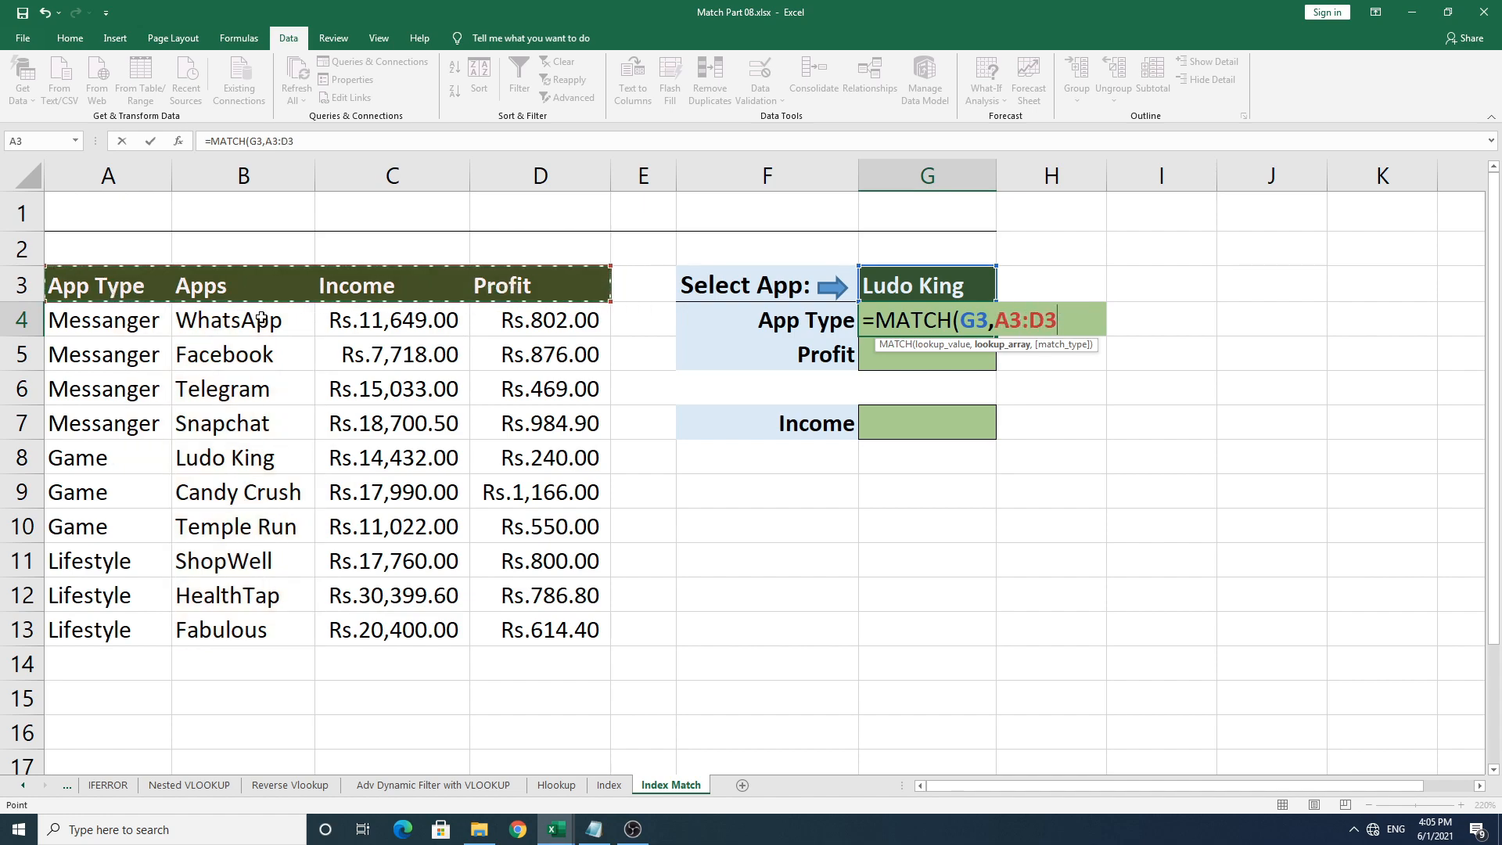
Set the Apps range B4:B13 as the lookup array and 0 (exact match) as the match type.
left_click_drag(111, 291, 513, 286)
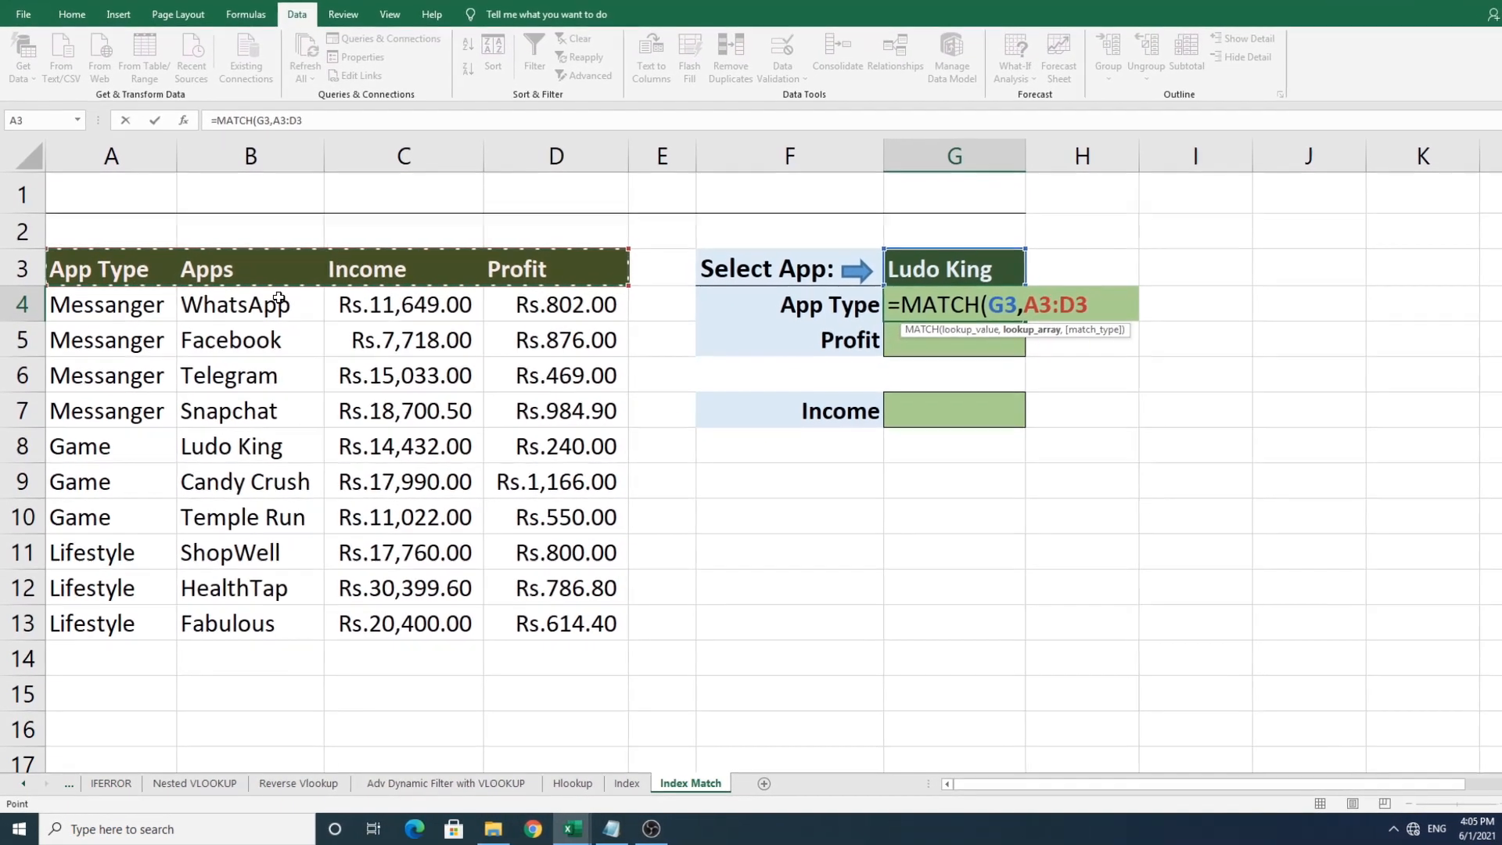
left_click_drag(278, 297, 252, 614)
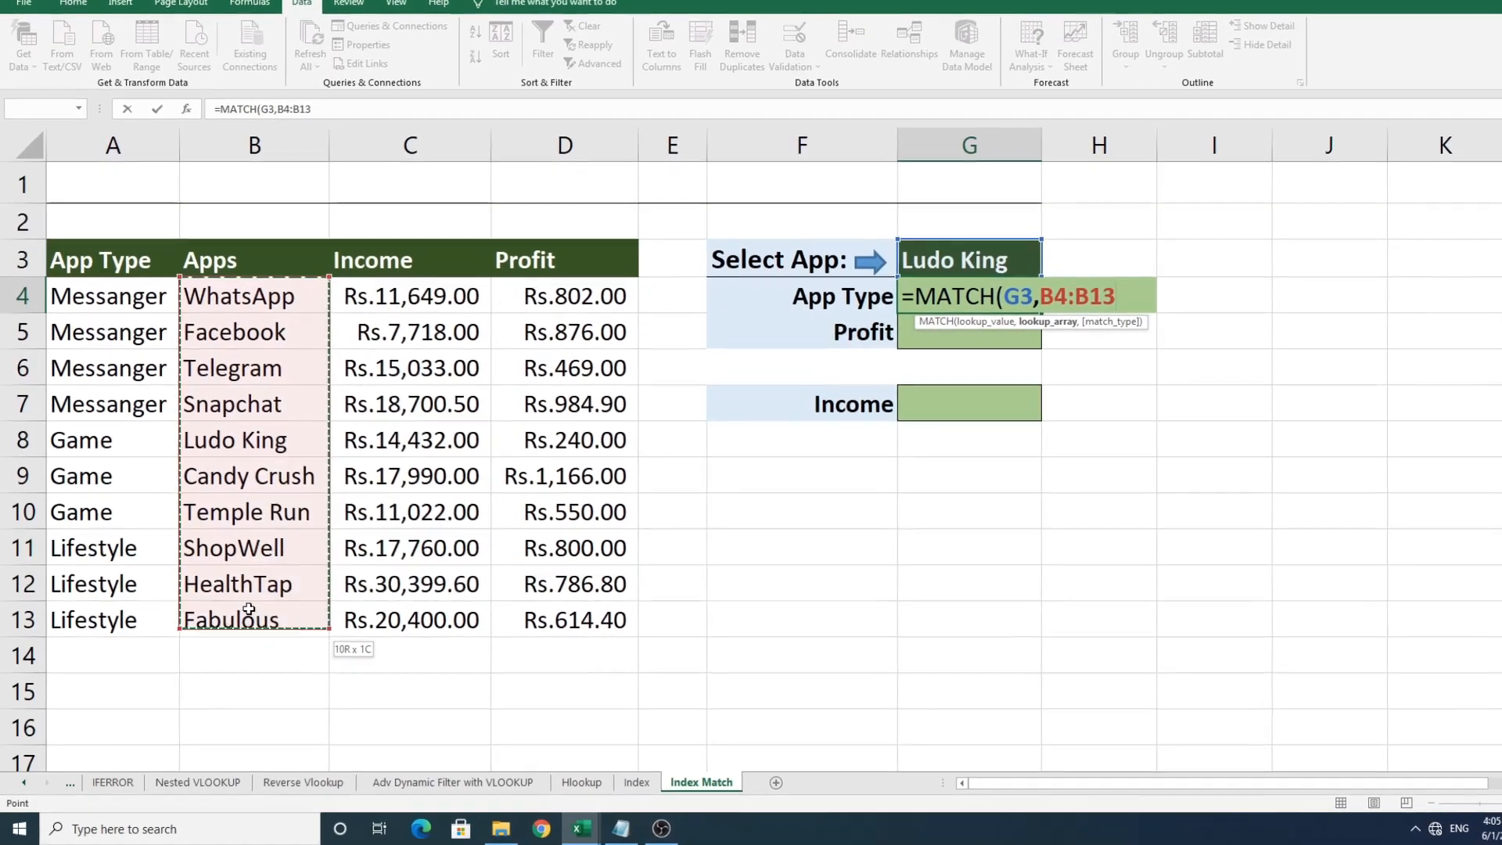
left_click_drag(78, 268, 542, 250)
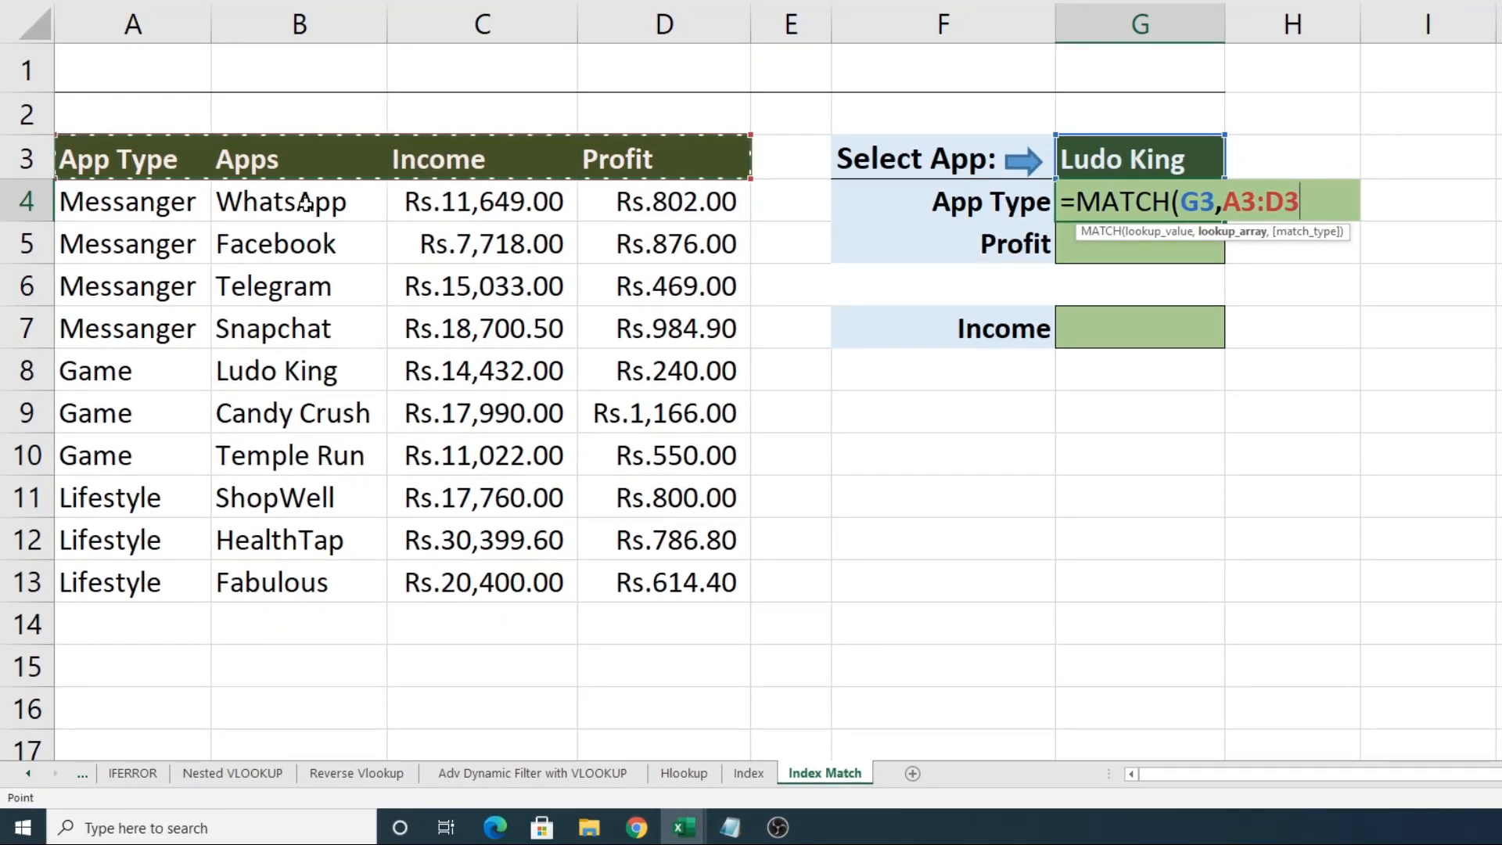
left_click_drag(305, 203, 289, 328)
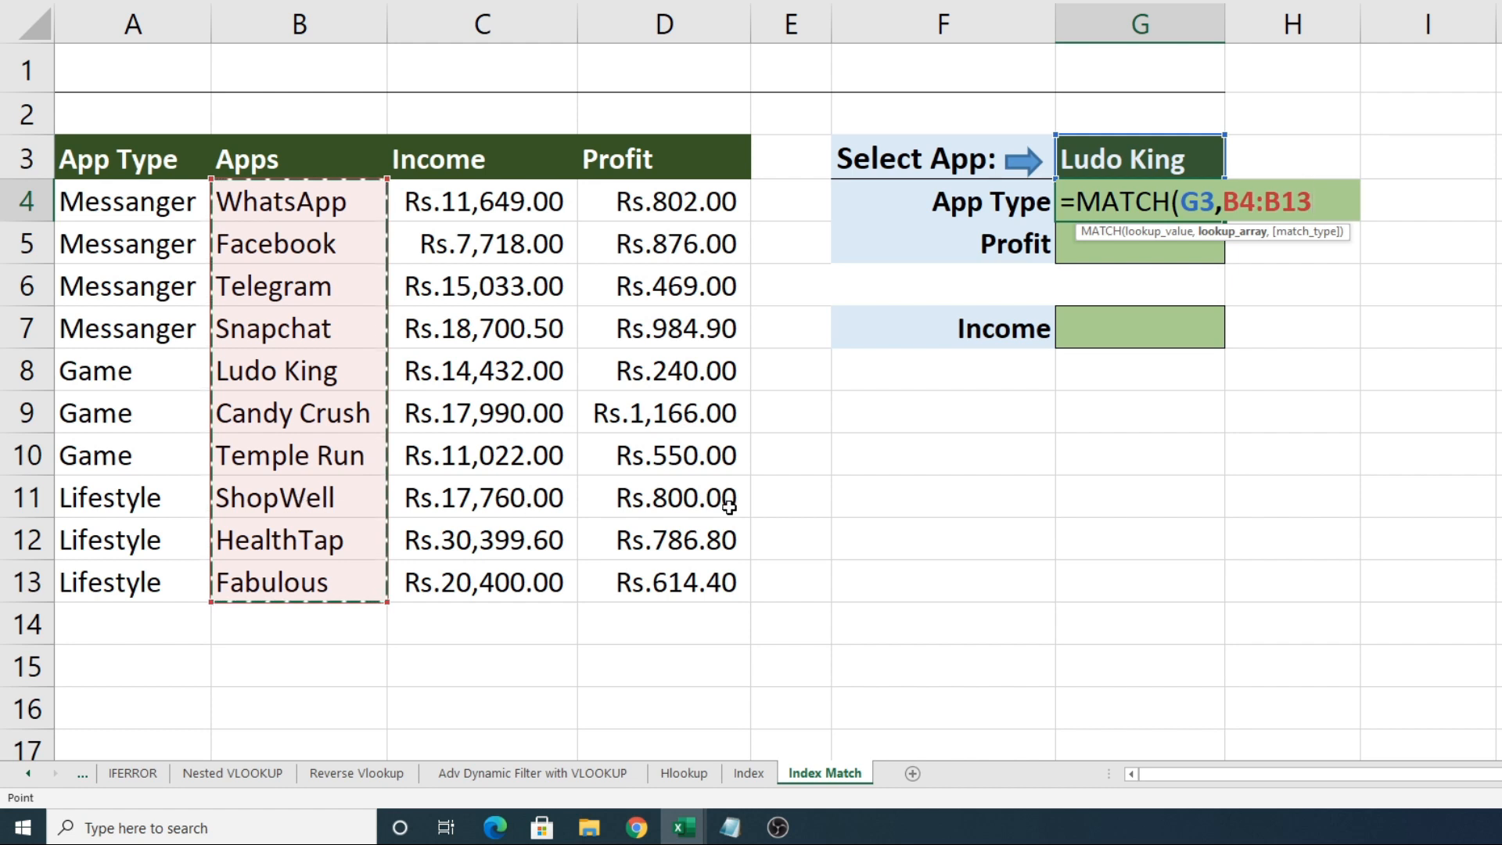
type(",")
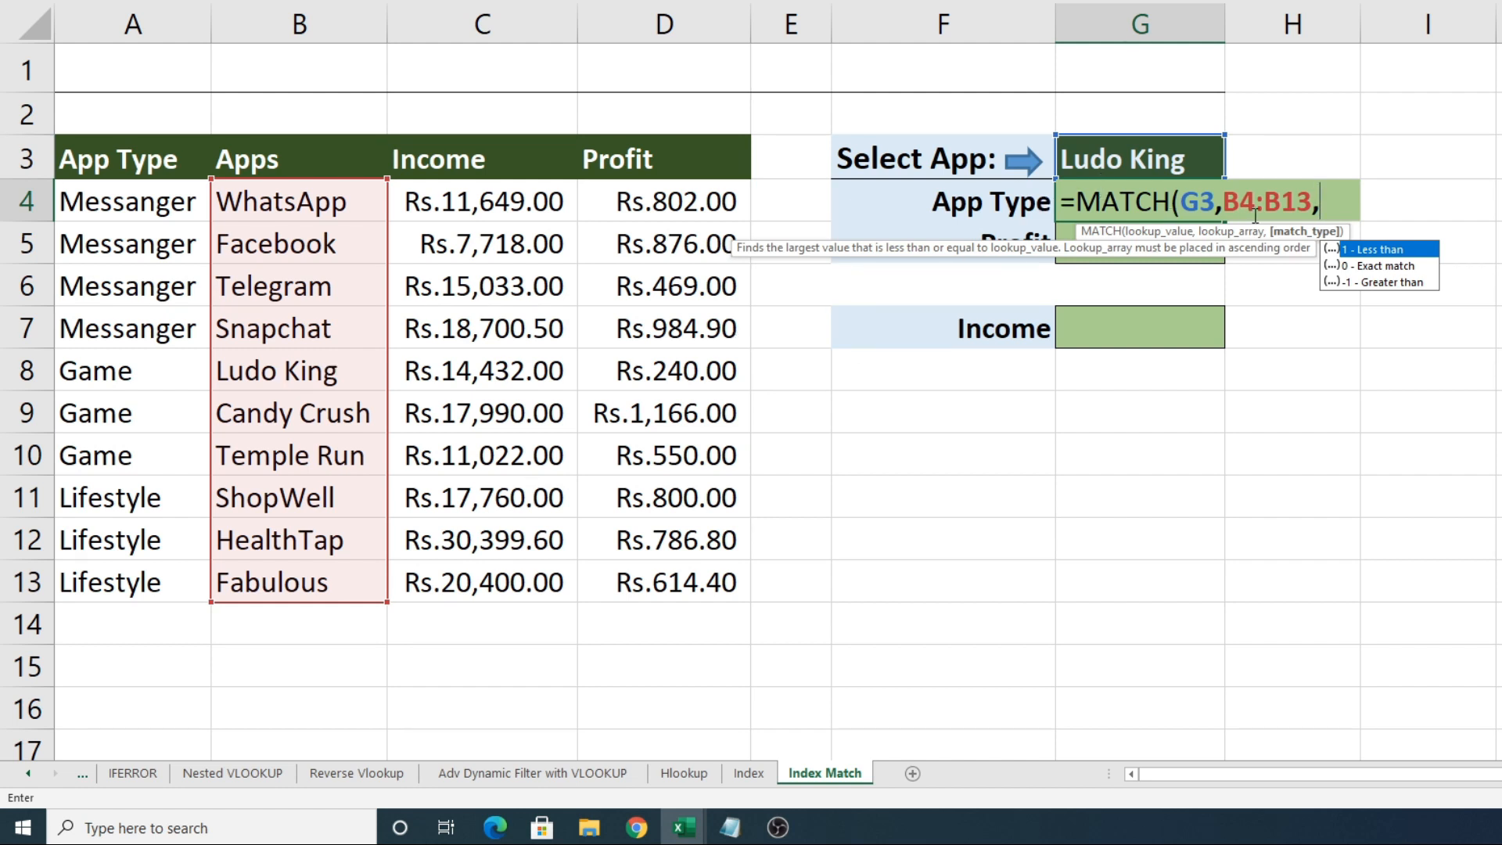
double_click(1377, 266)
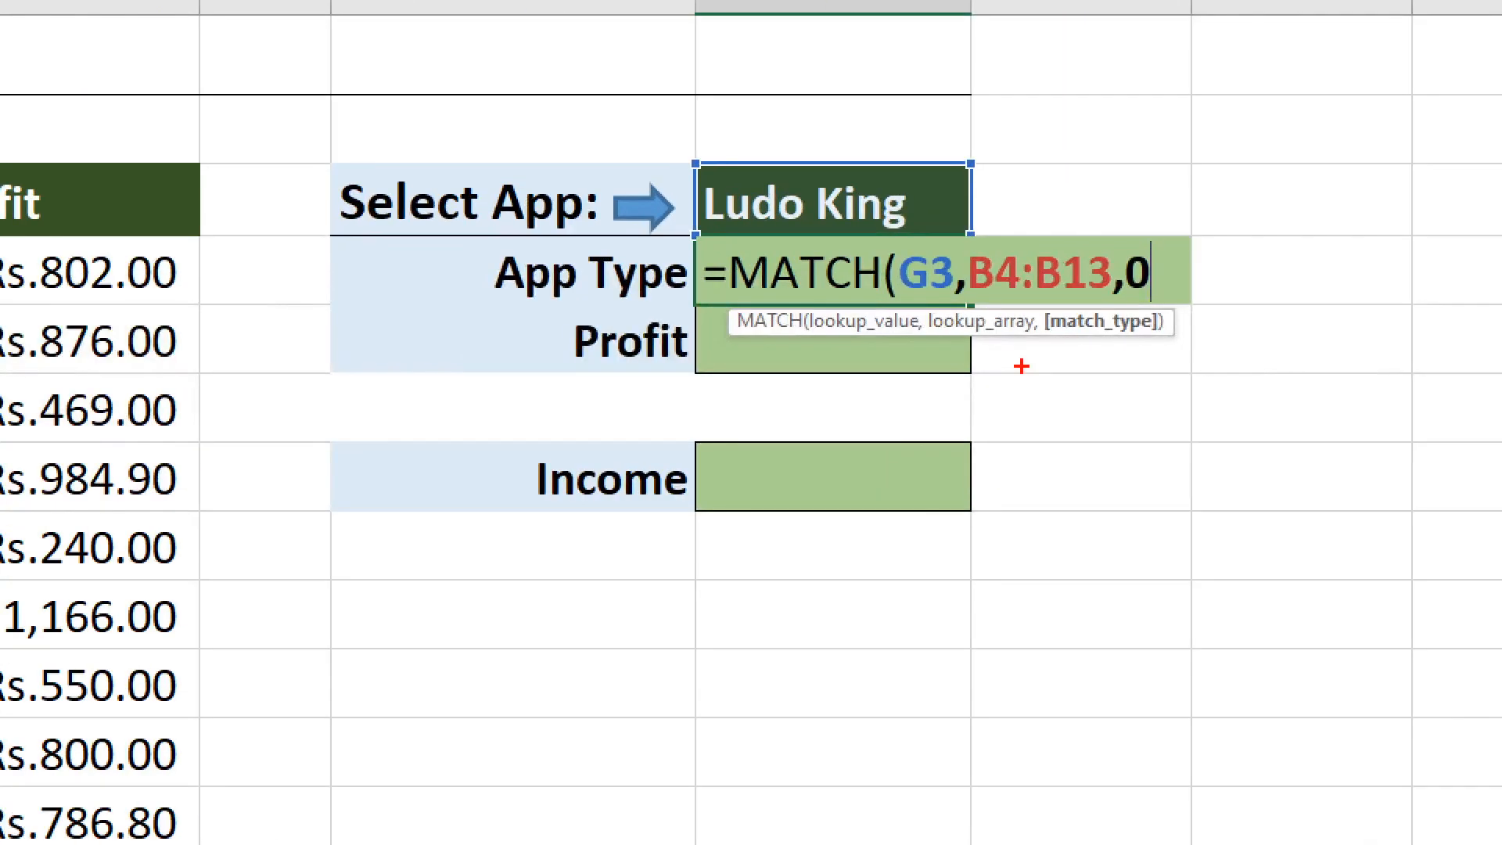
mouse_move(1041, 300)
left_mouse_down()
mouse_move(1043, 342)
mouse_move(1169, 352)
left_mouse_up()
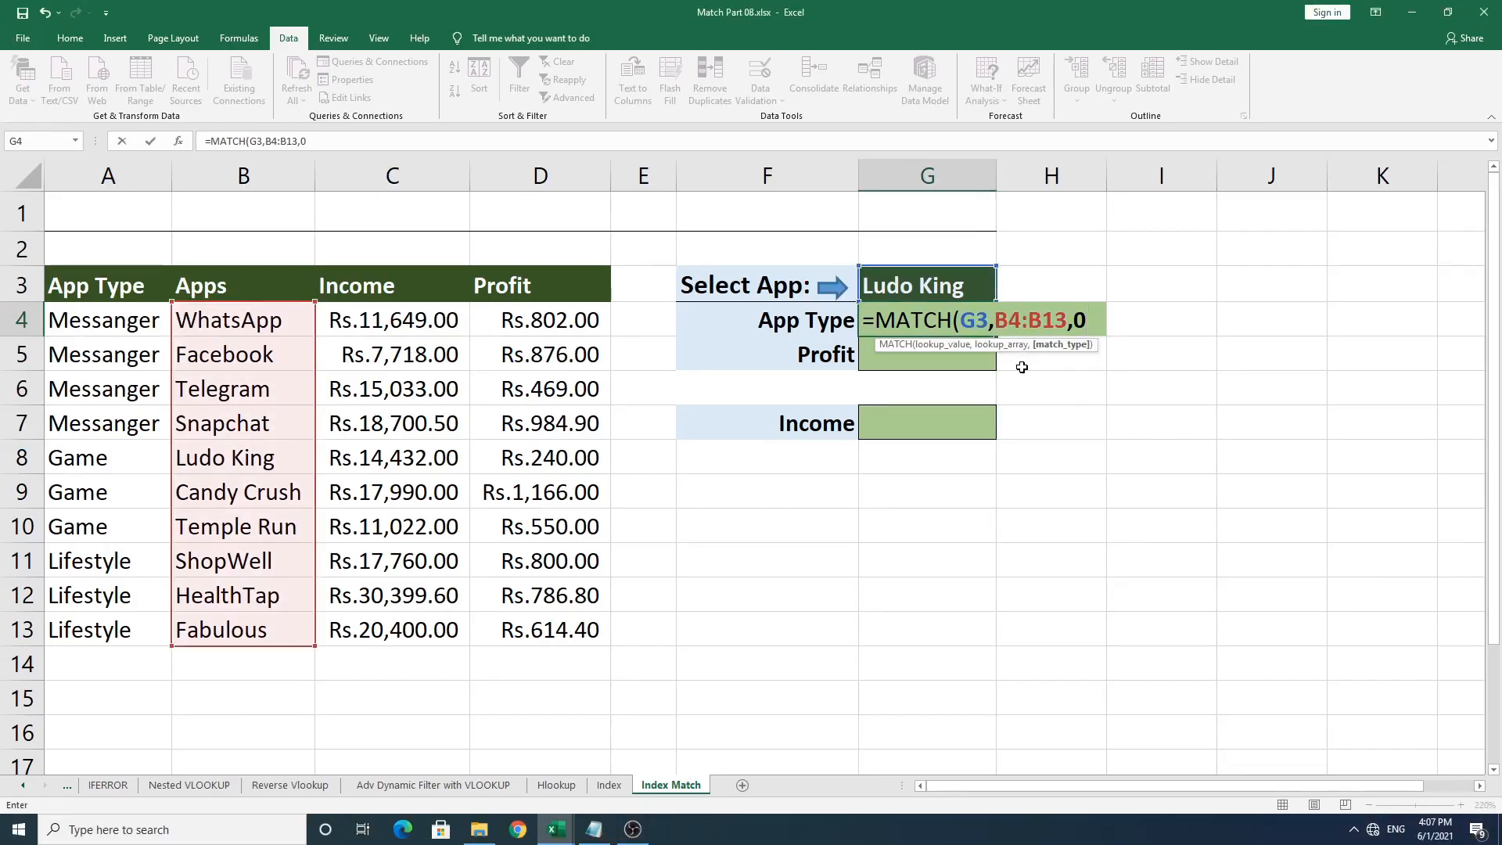
Remove the match type argument from the G4 formula and enter it as =MATCH(G3,B4:B13).
key("BackSpace")
key("BackSpace")
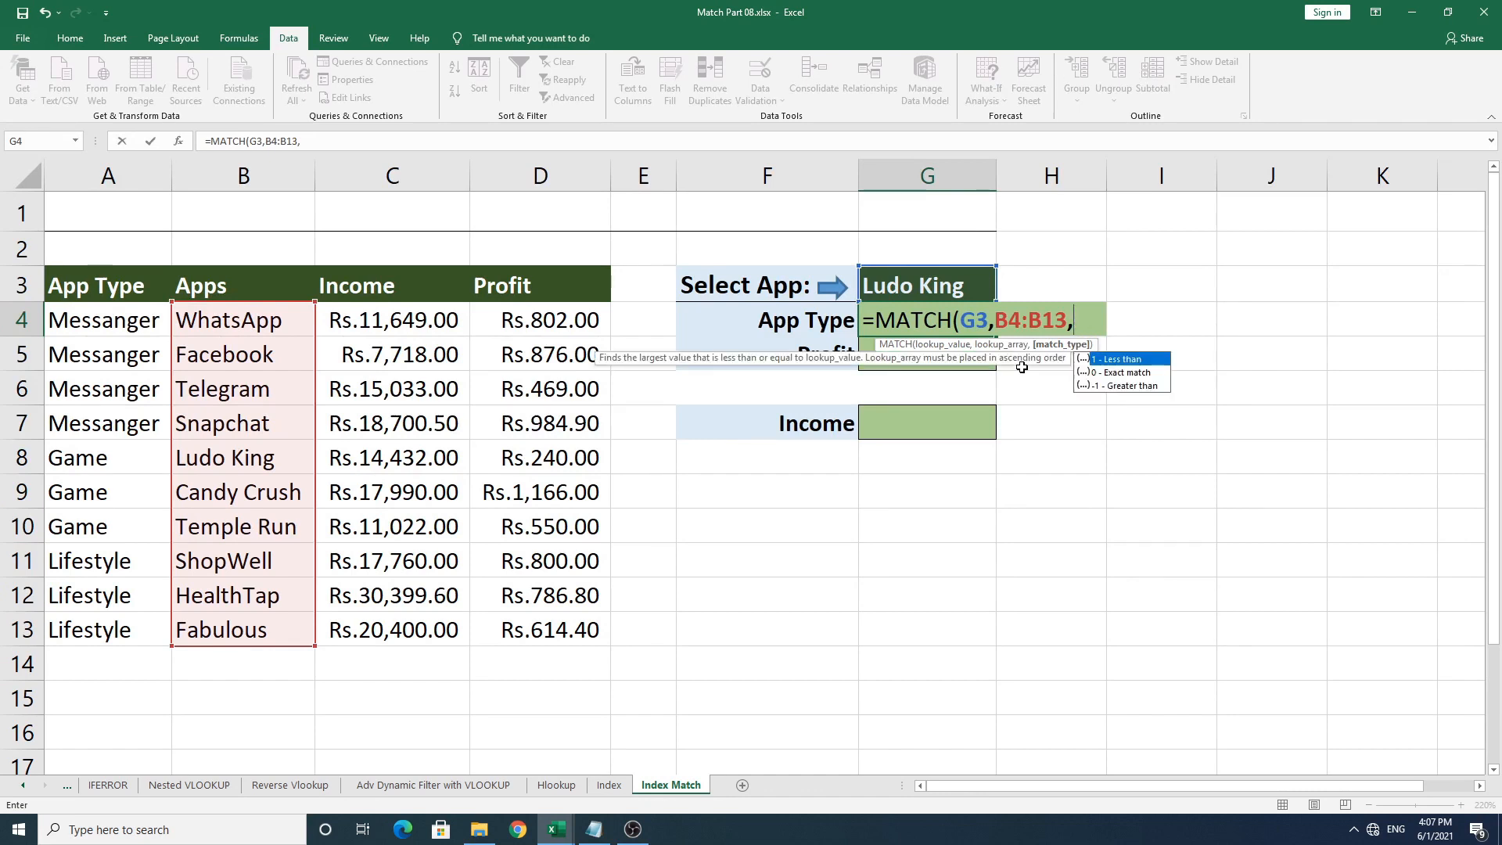
type(")")
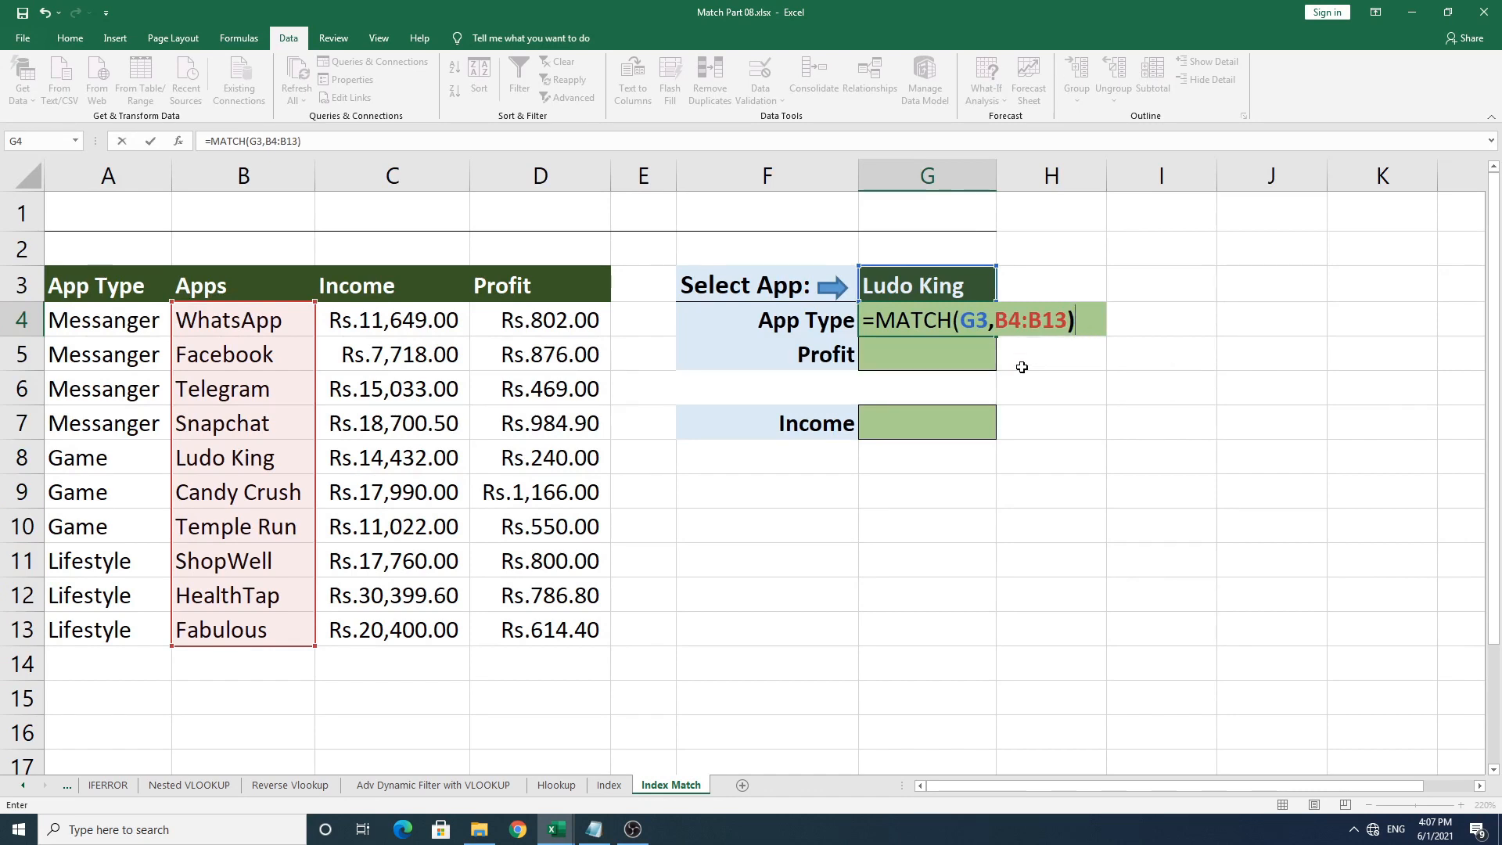
key("Return")
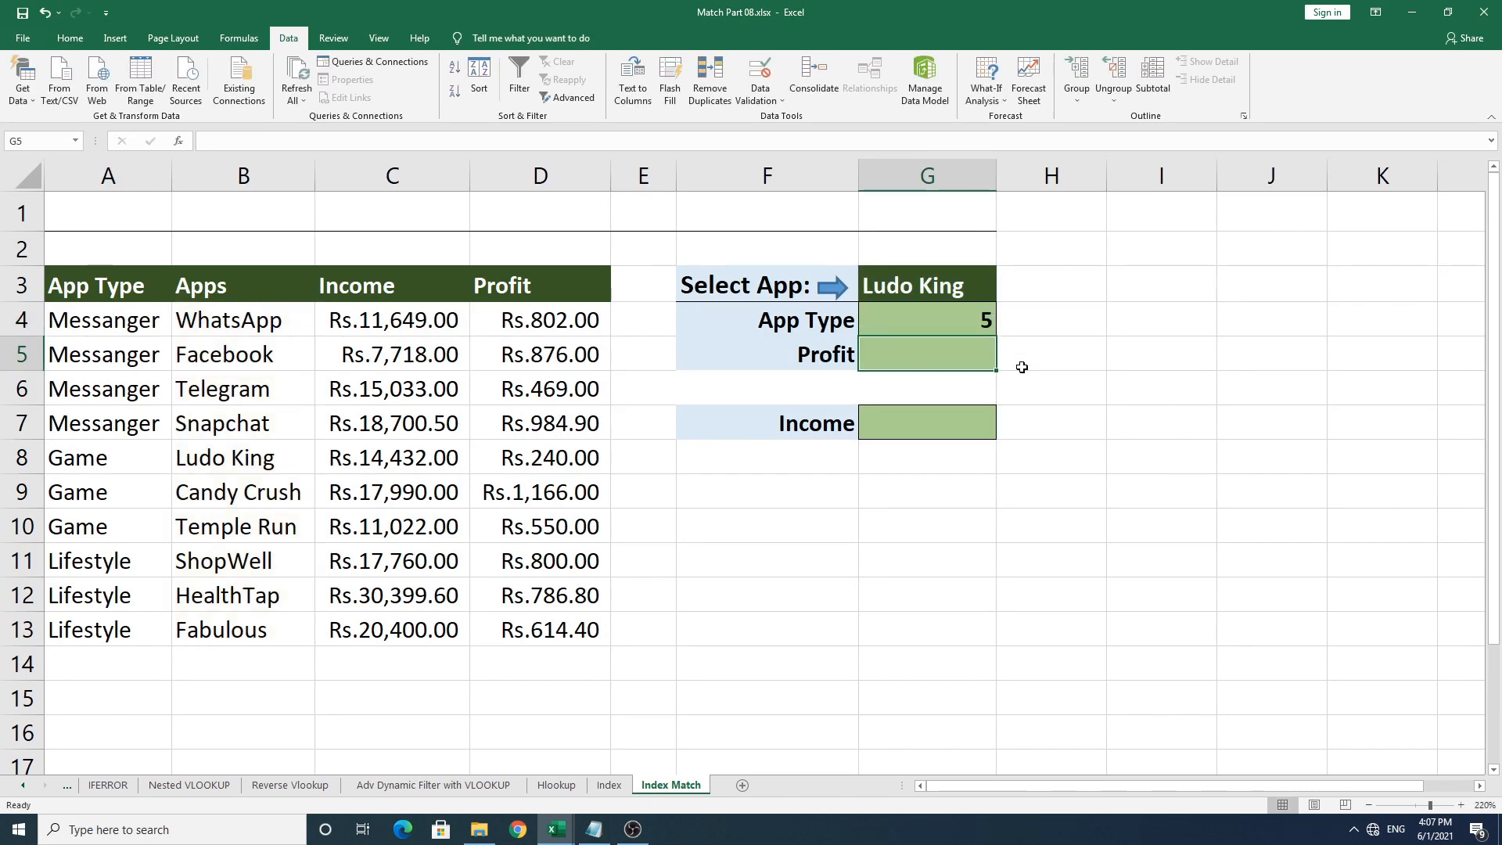
Check the MATCH result in G4 against Ludo King's position in the Apps column.
left_click(911, 314)
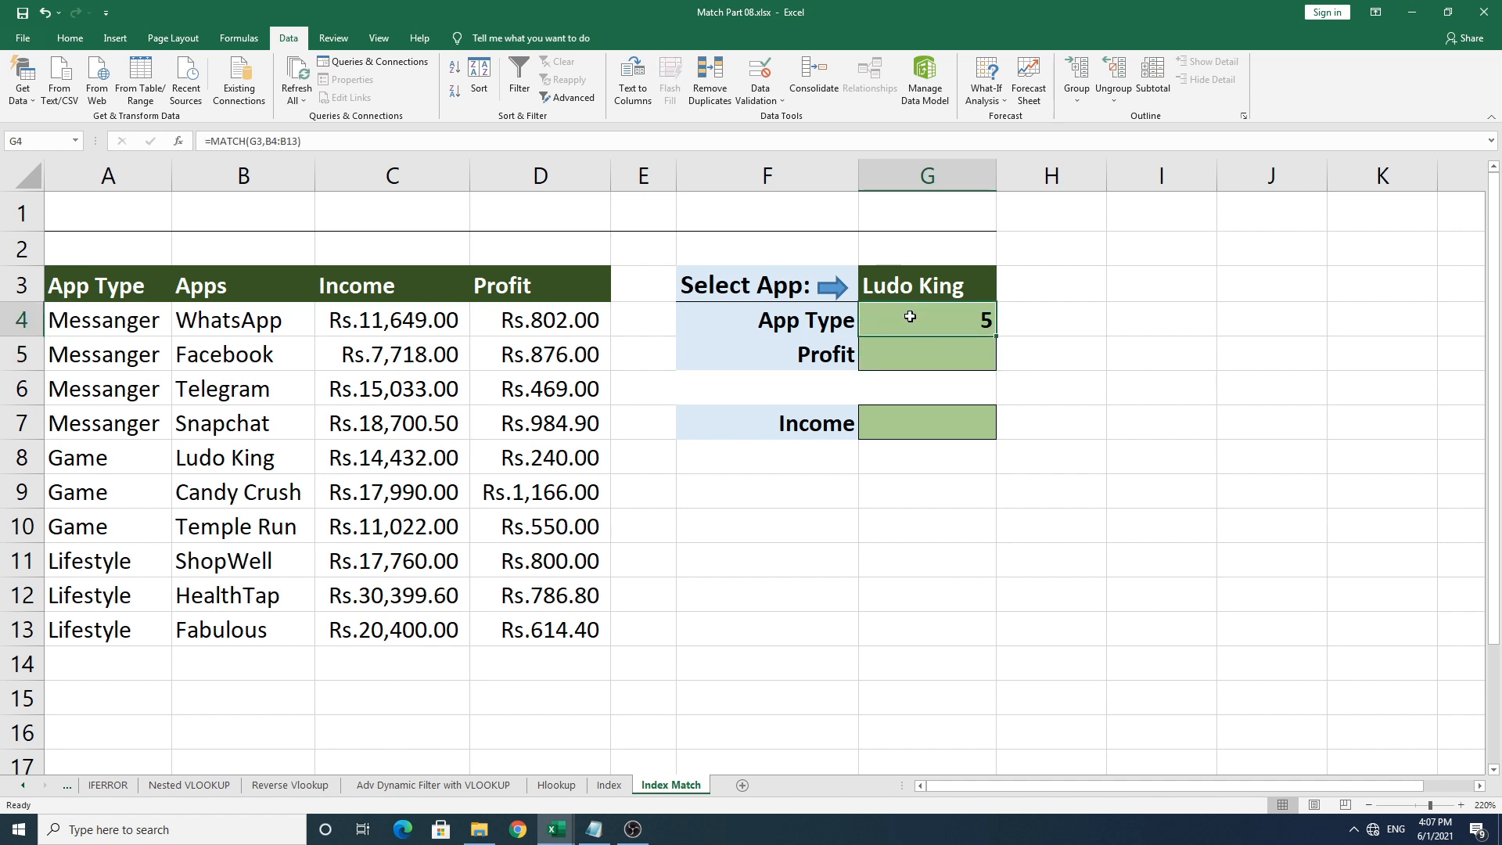
left_click_drag(261, 323, 249, 462)
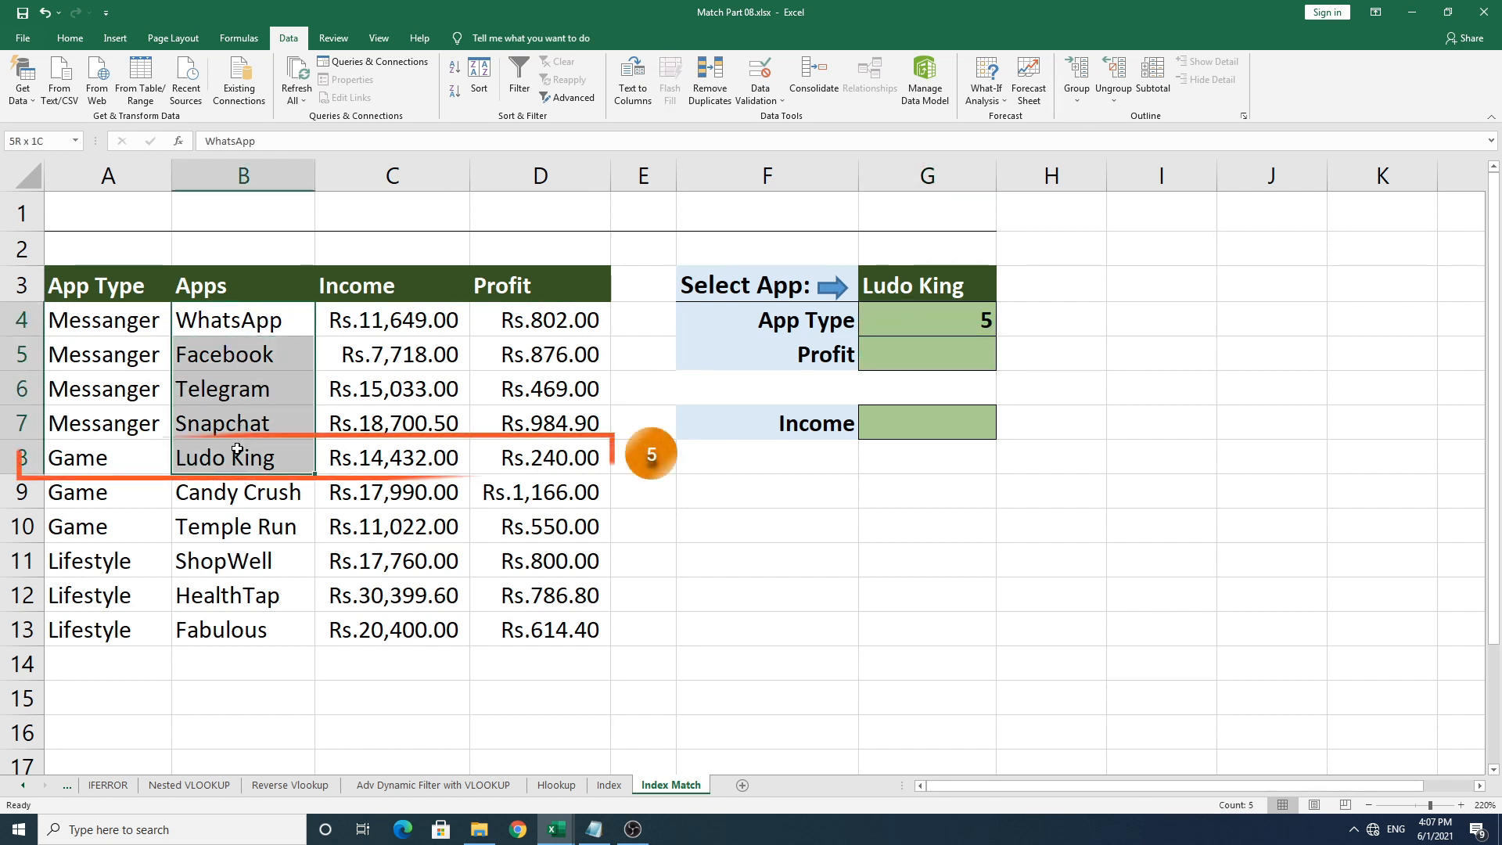
left_click(252, 468)
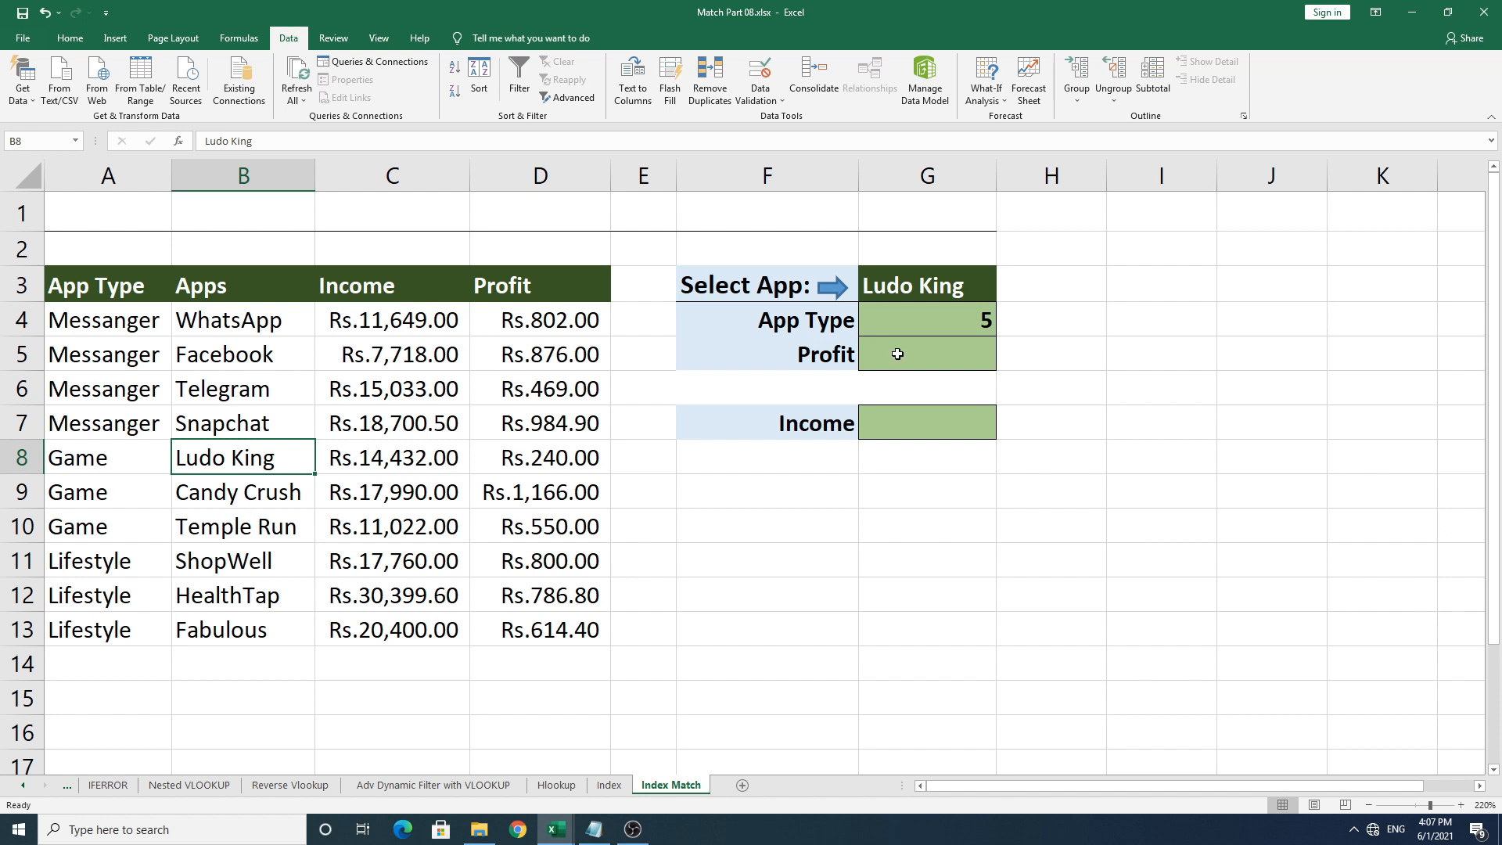
Begin a MATCH formula in G5, beside Profit, with the Profit label in F5 as the lookup value.
left_click(950, 357)
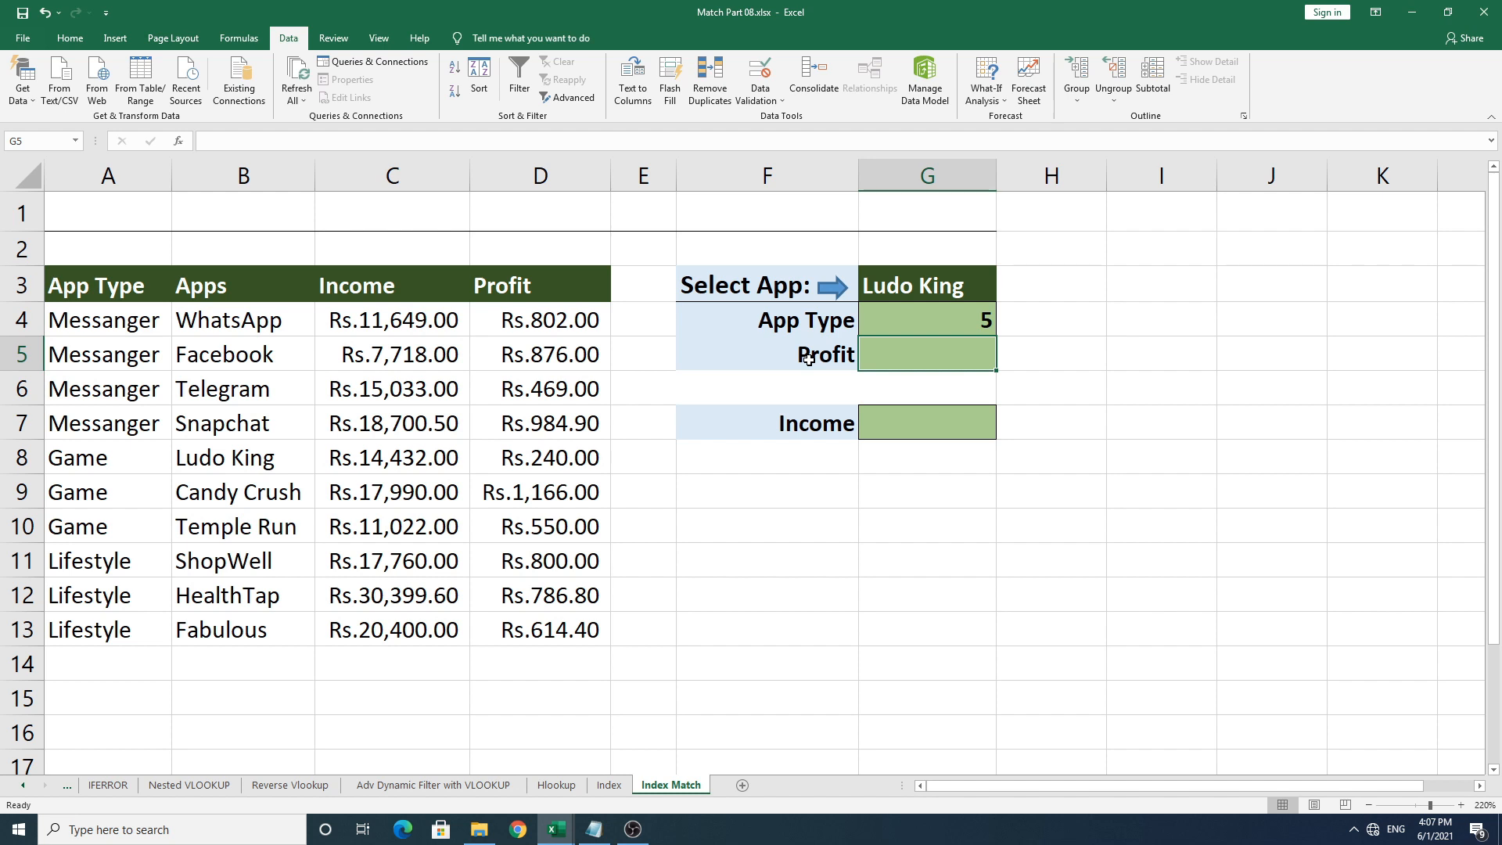
type("=")
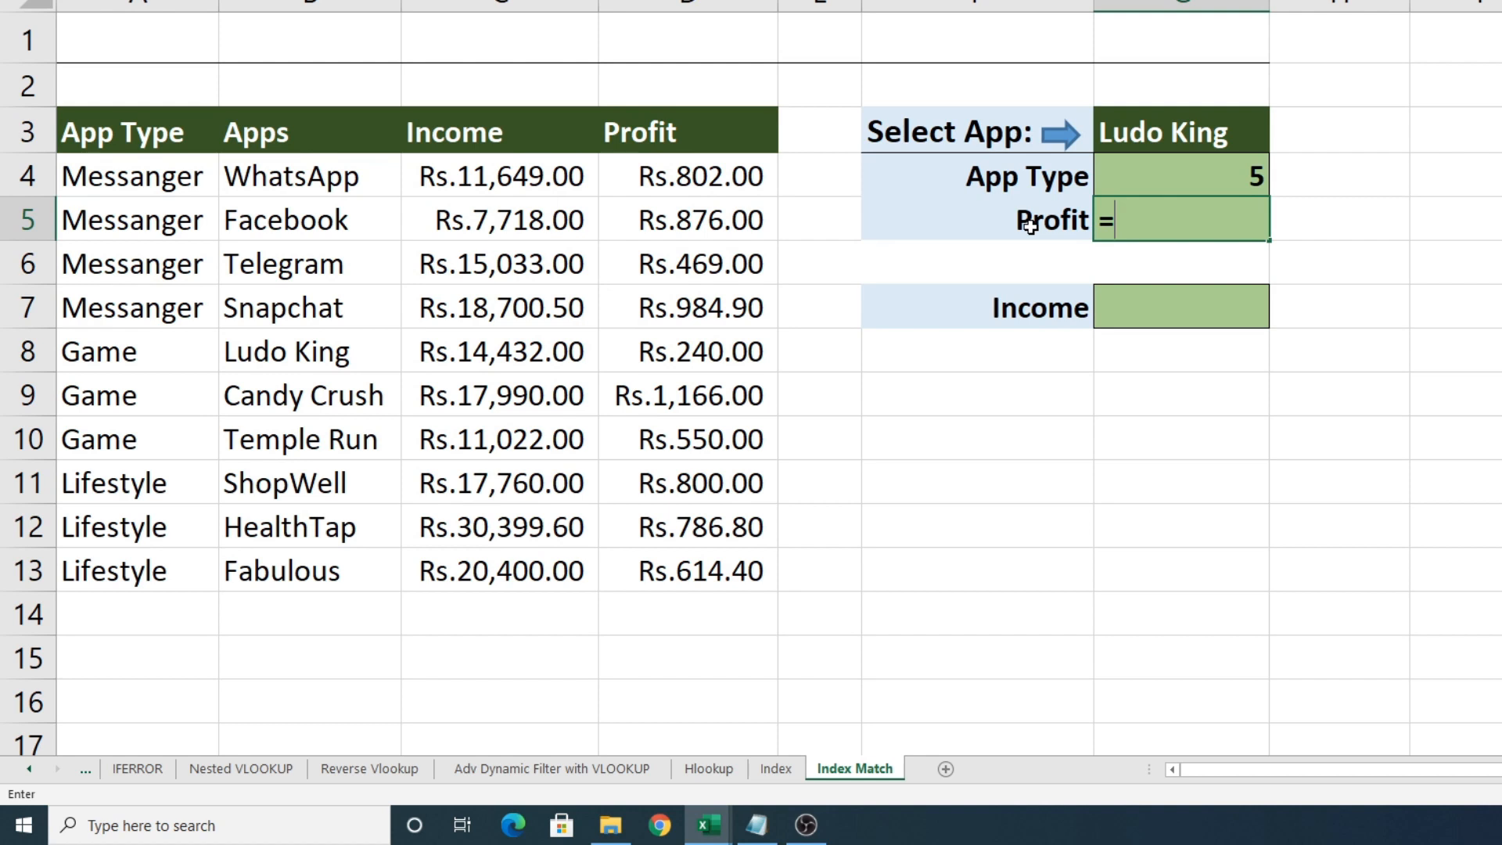
type("match")
key("Tab")
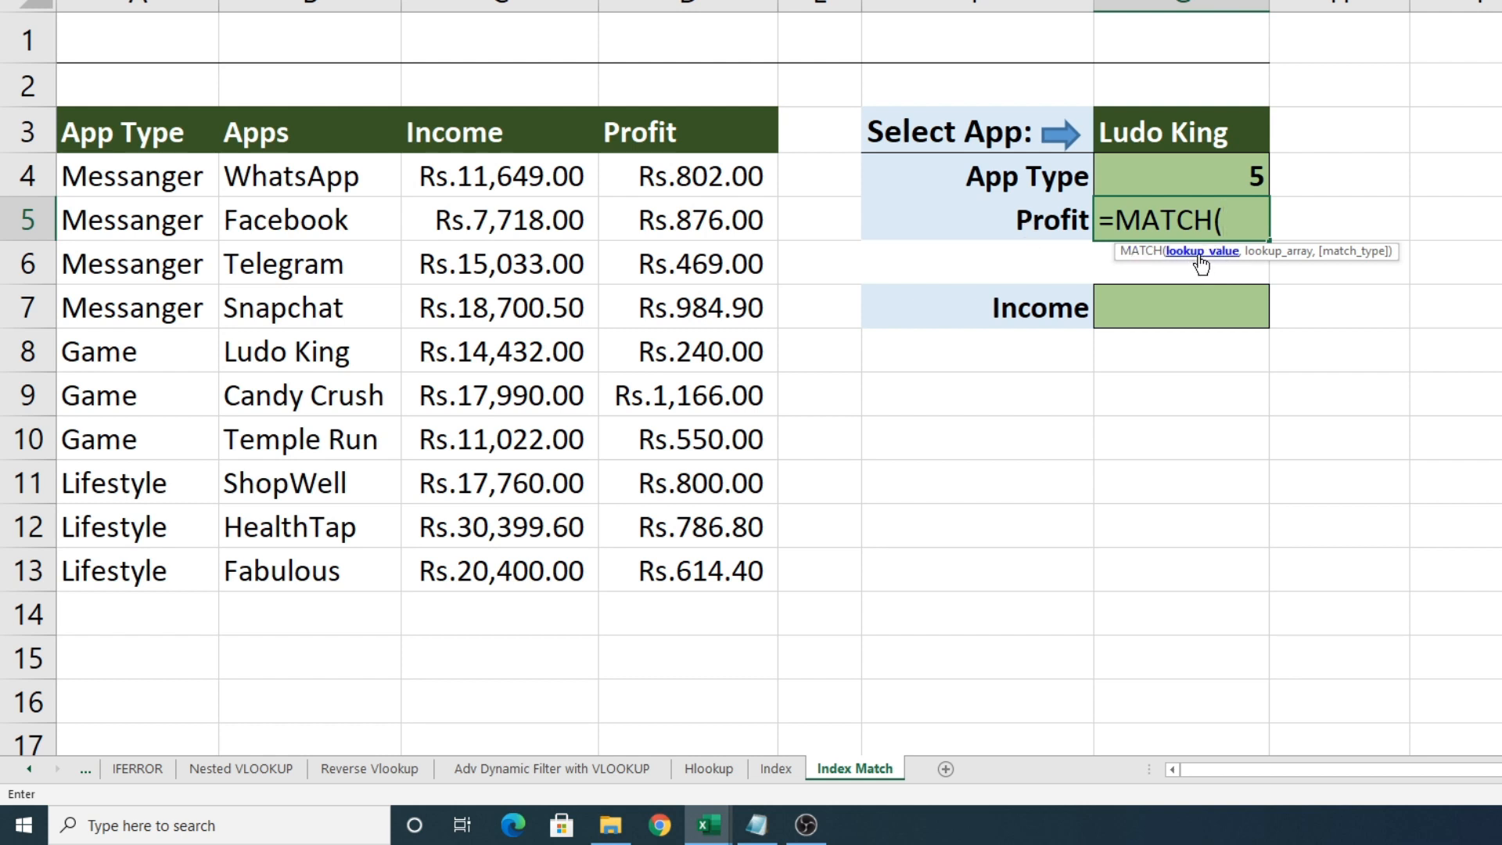
left_click(1048, 219)
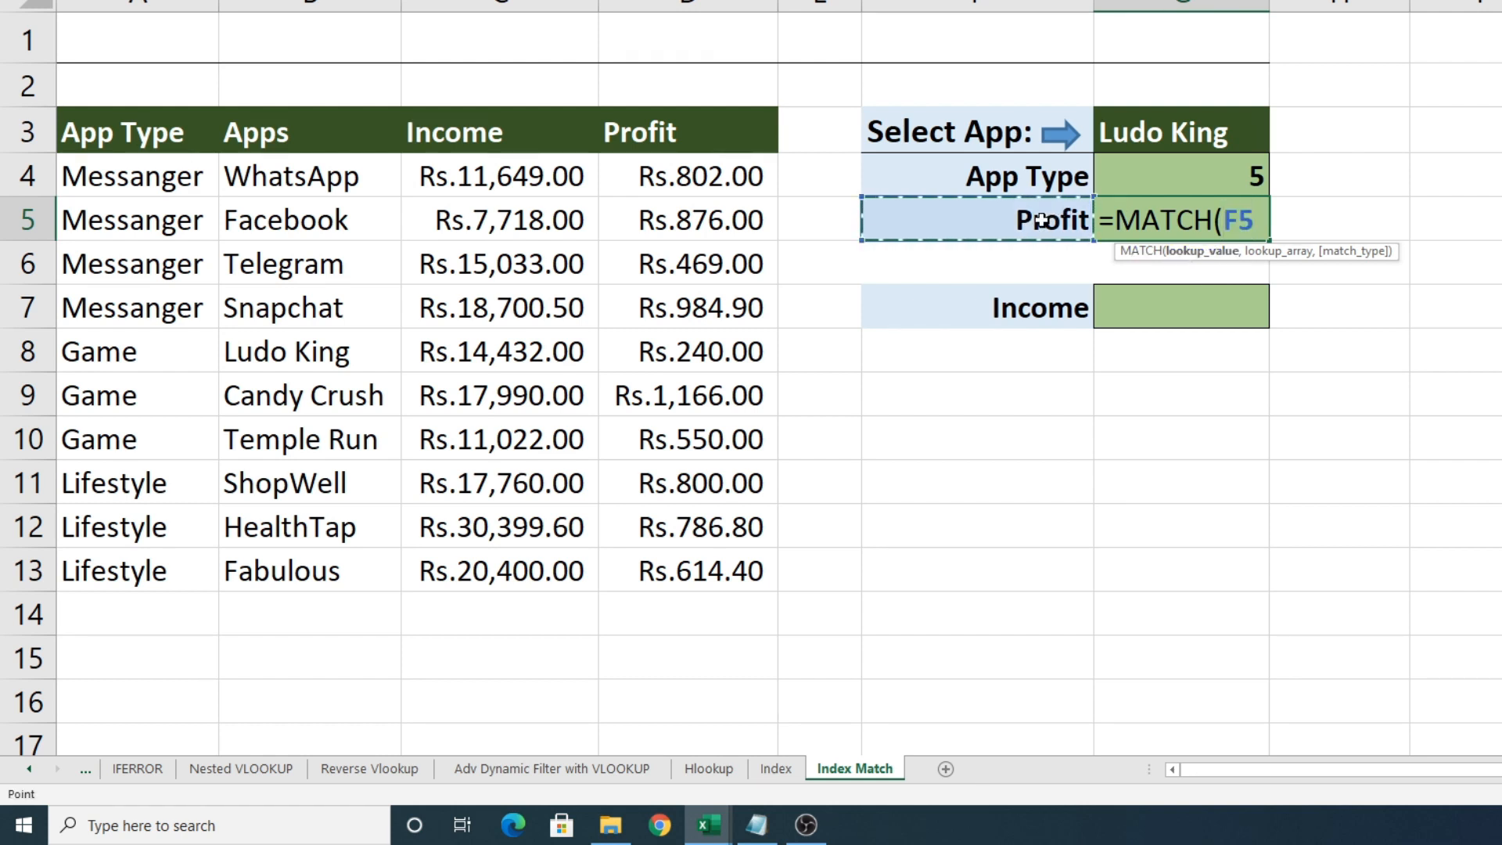
type(",")
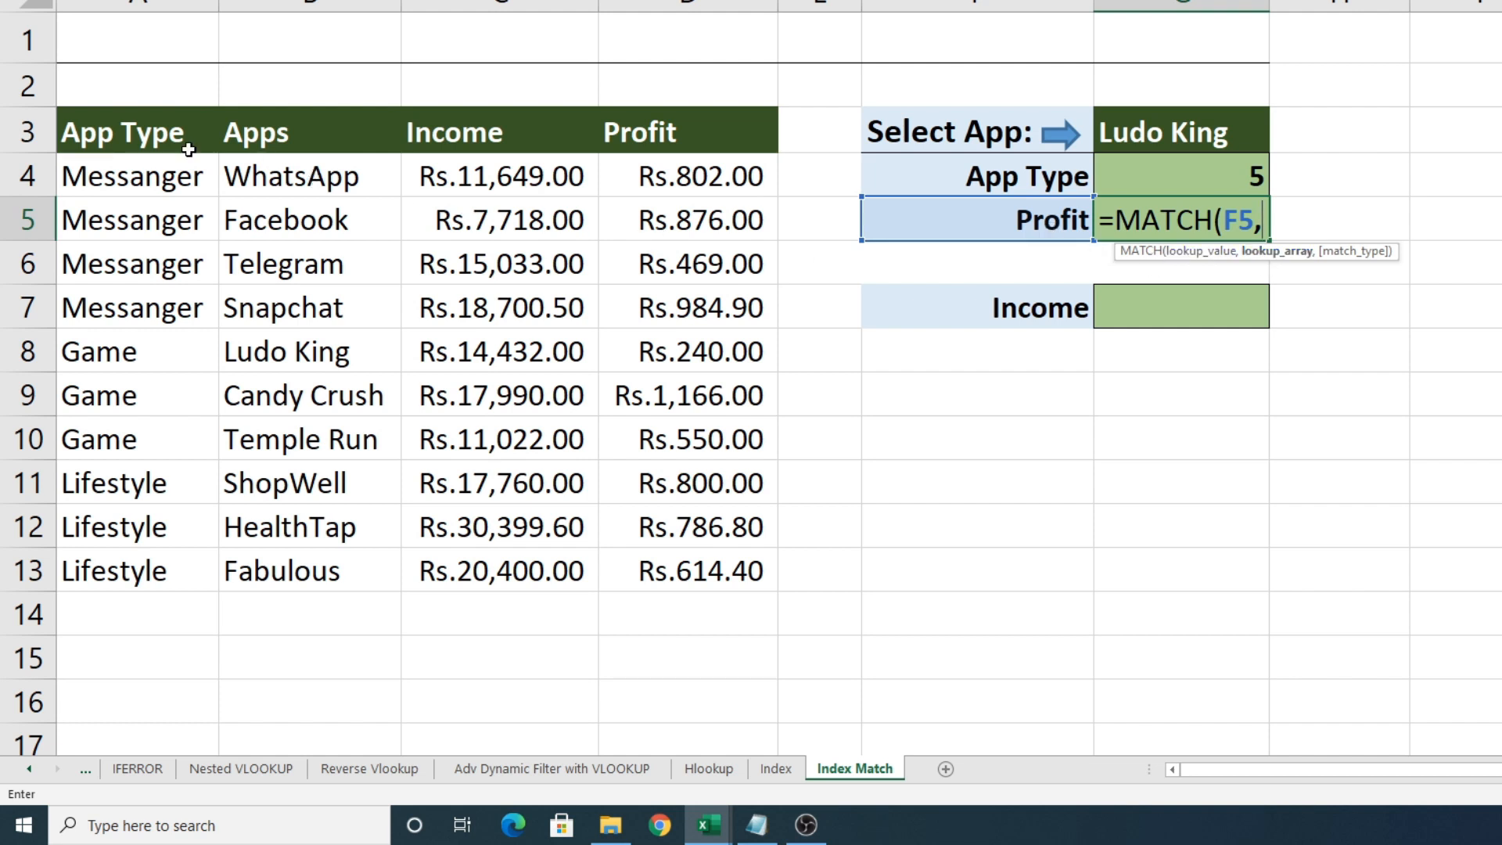
Use the header row A3:D3 as the lookup array and enter the G5 formula as =MATCH(F5,A3:D3,).
left_click_drag(104, 133, 625, 136)
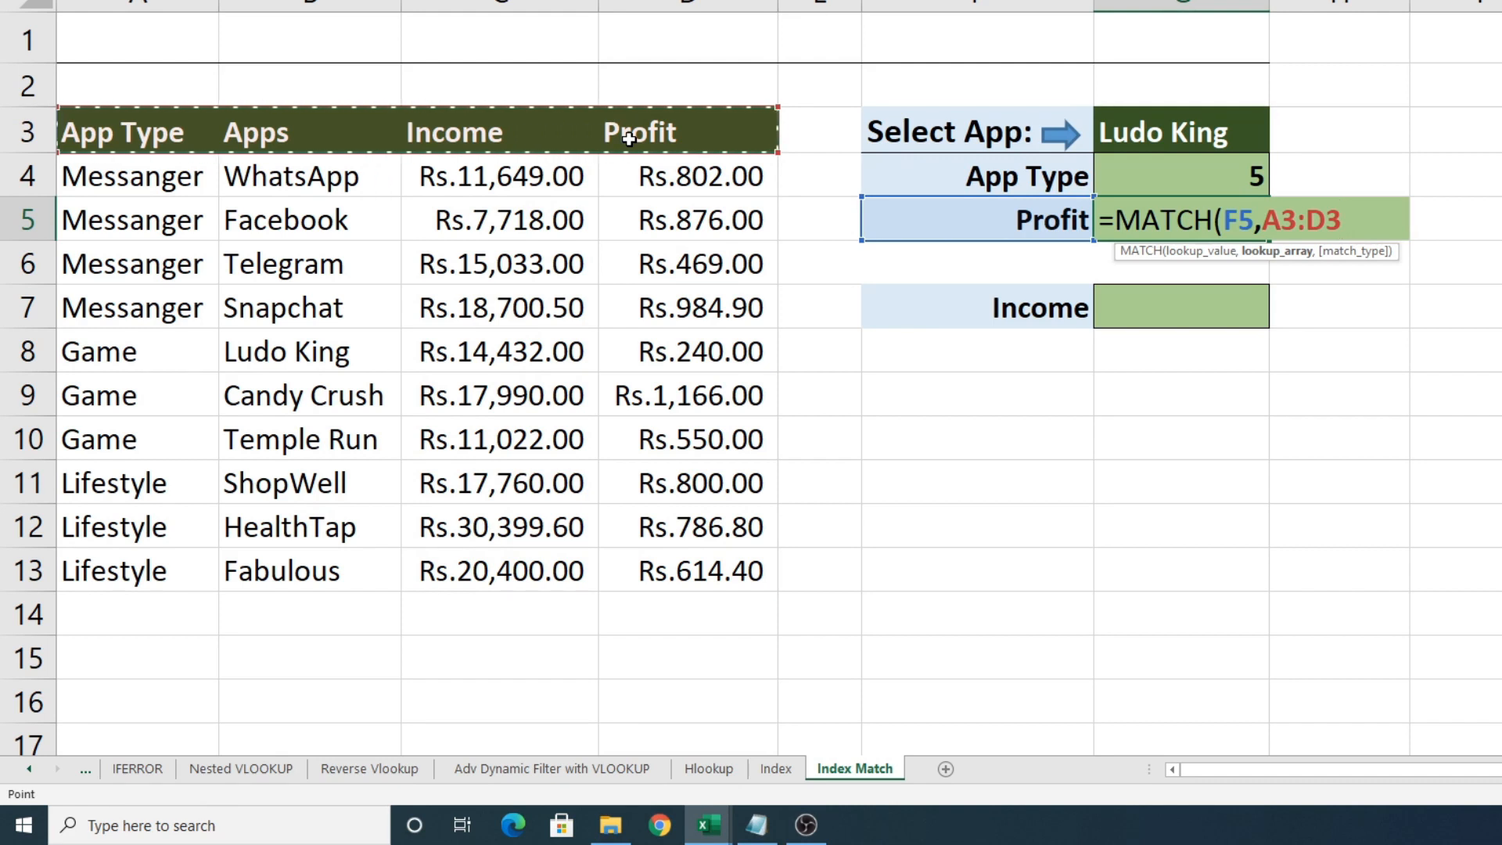
type(",")
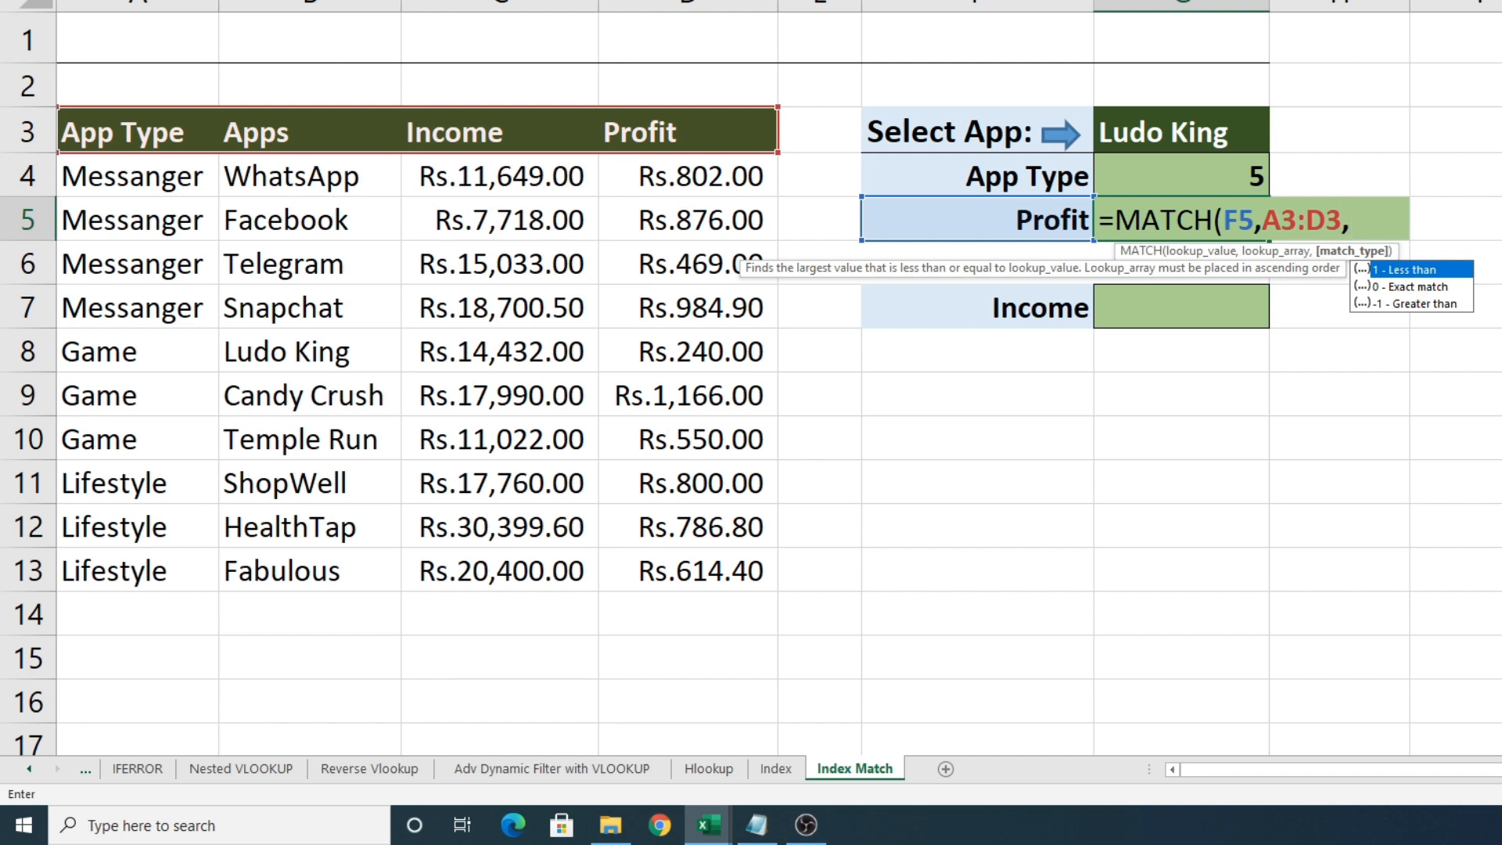
key("Down")
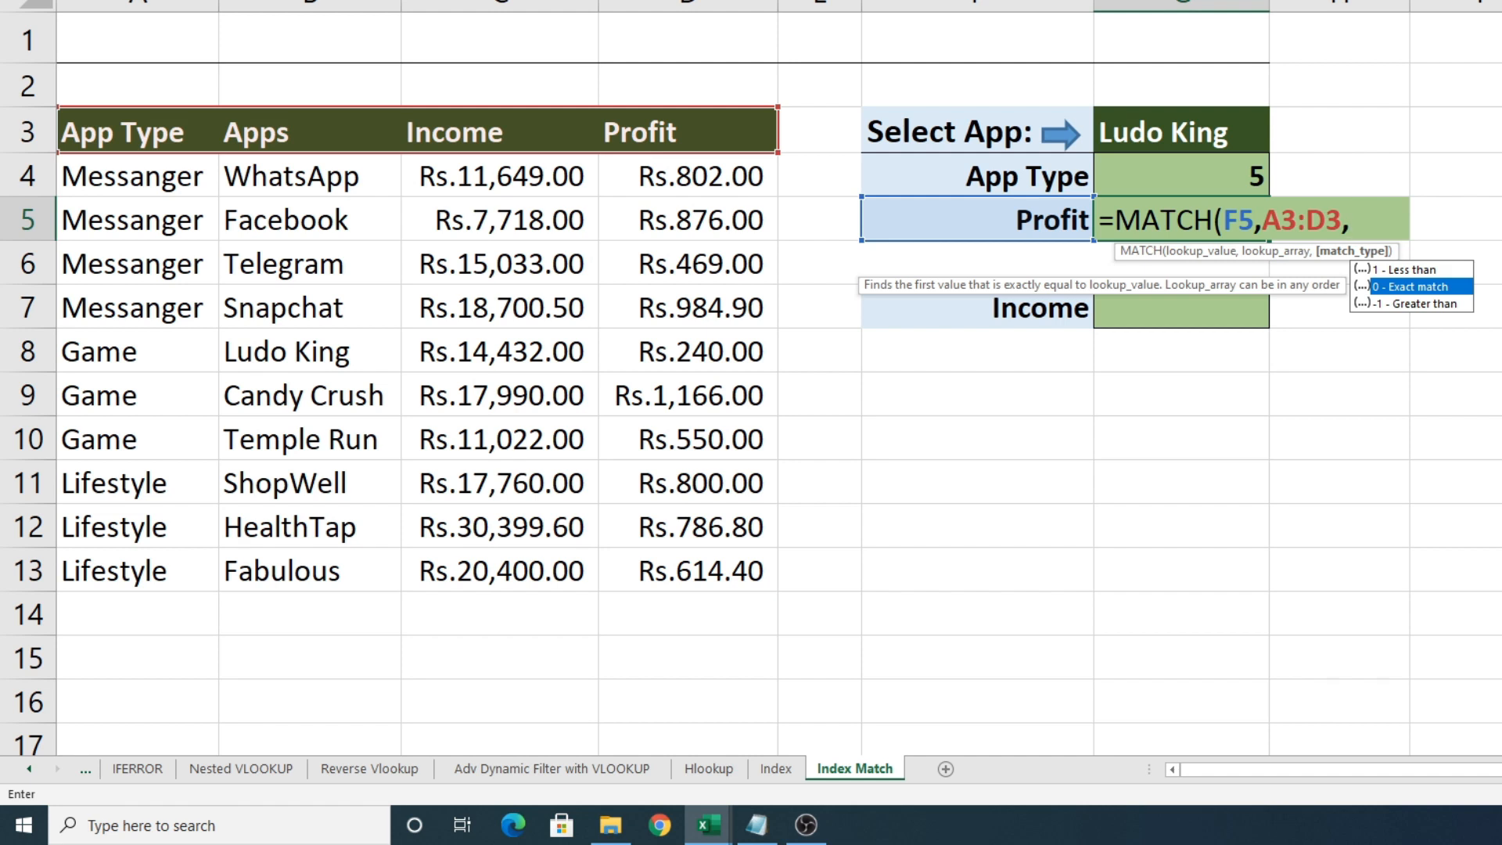
key("Tab")
key("Return")
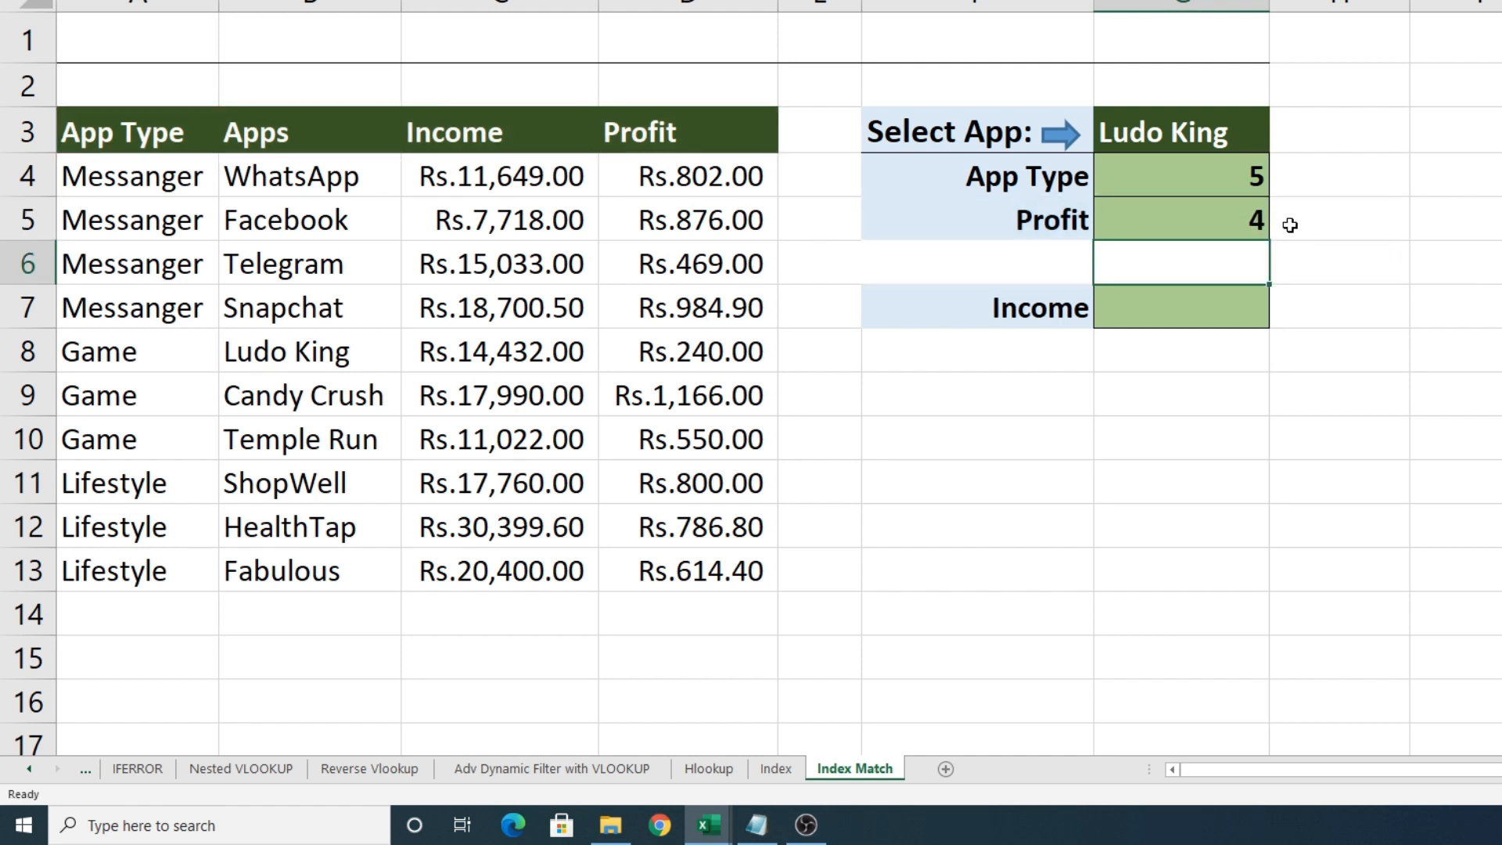
Reopen the MATCH formula in G5 and add 0 - Exact match as its match type.
left_click(1227, 217)
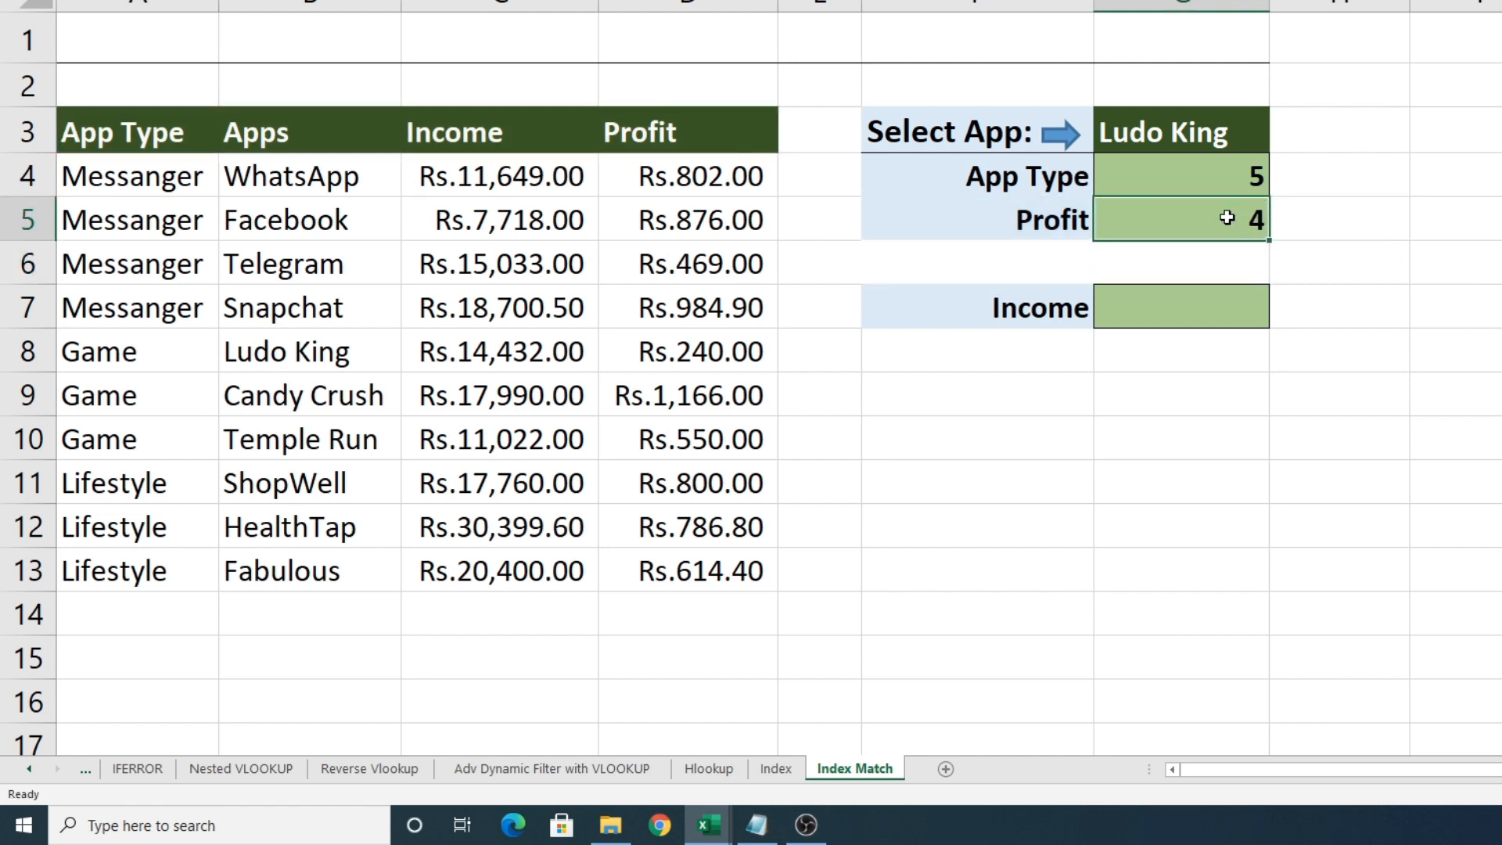
double_click(1224, 220)
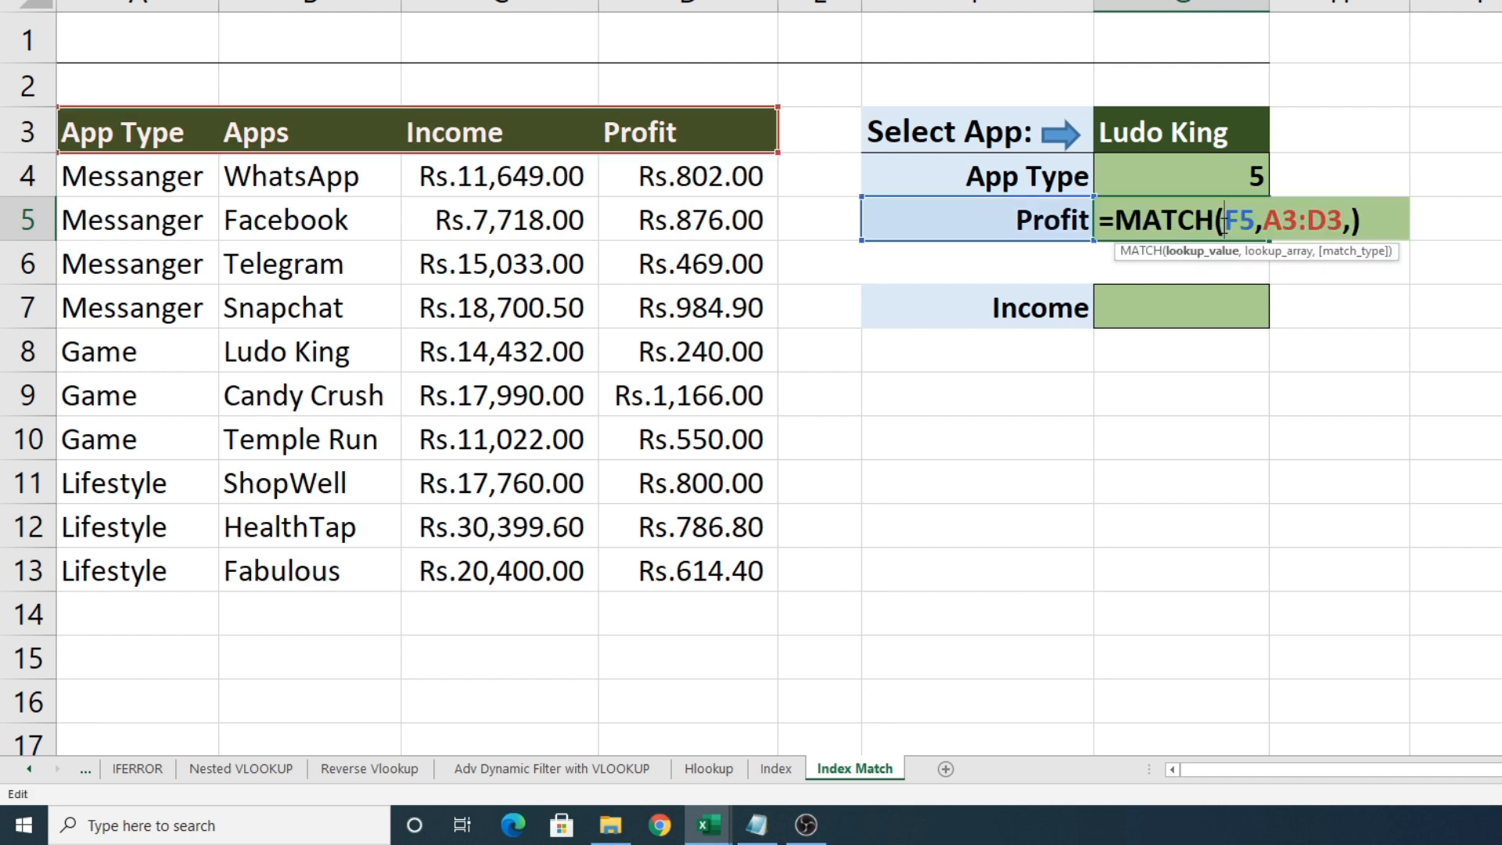
left_click(1353, 219)
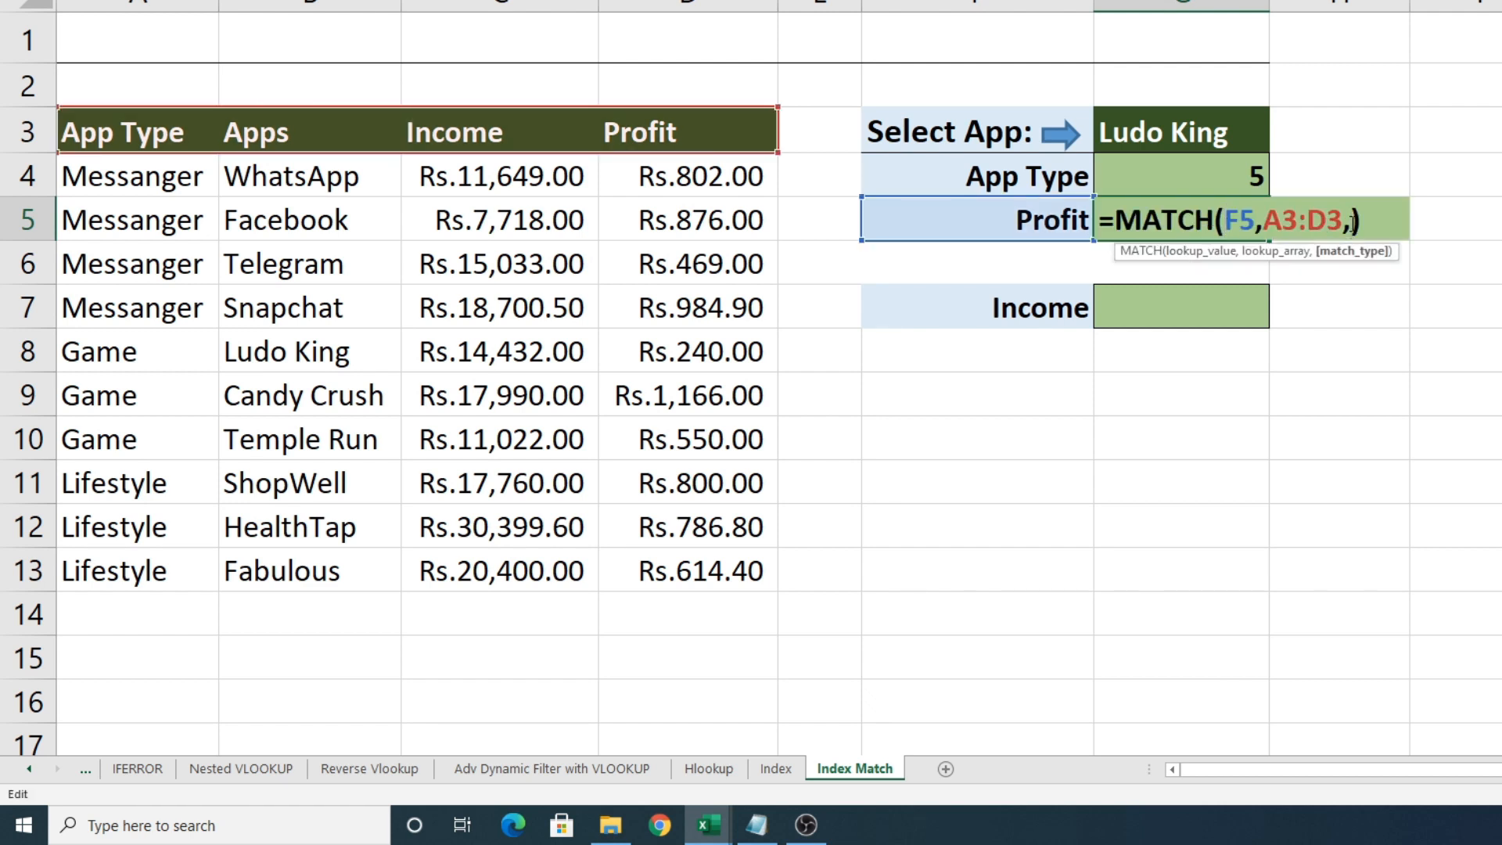
key("BackSpace")
type(",")
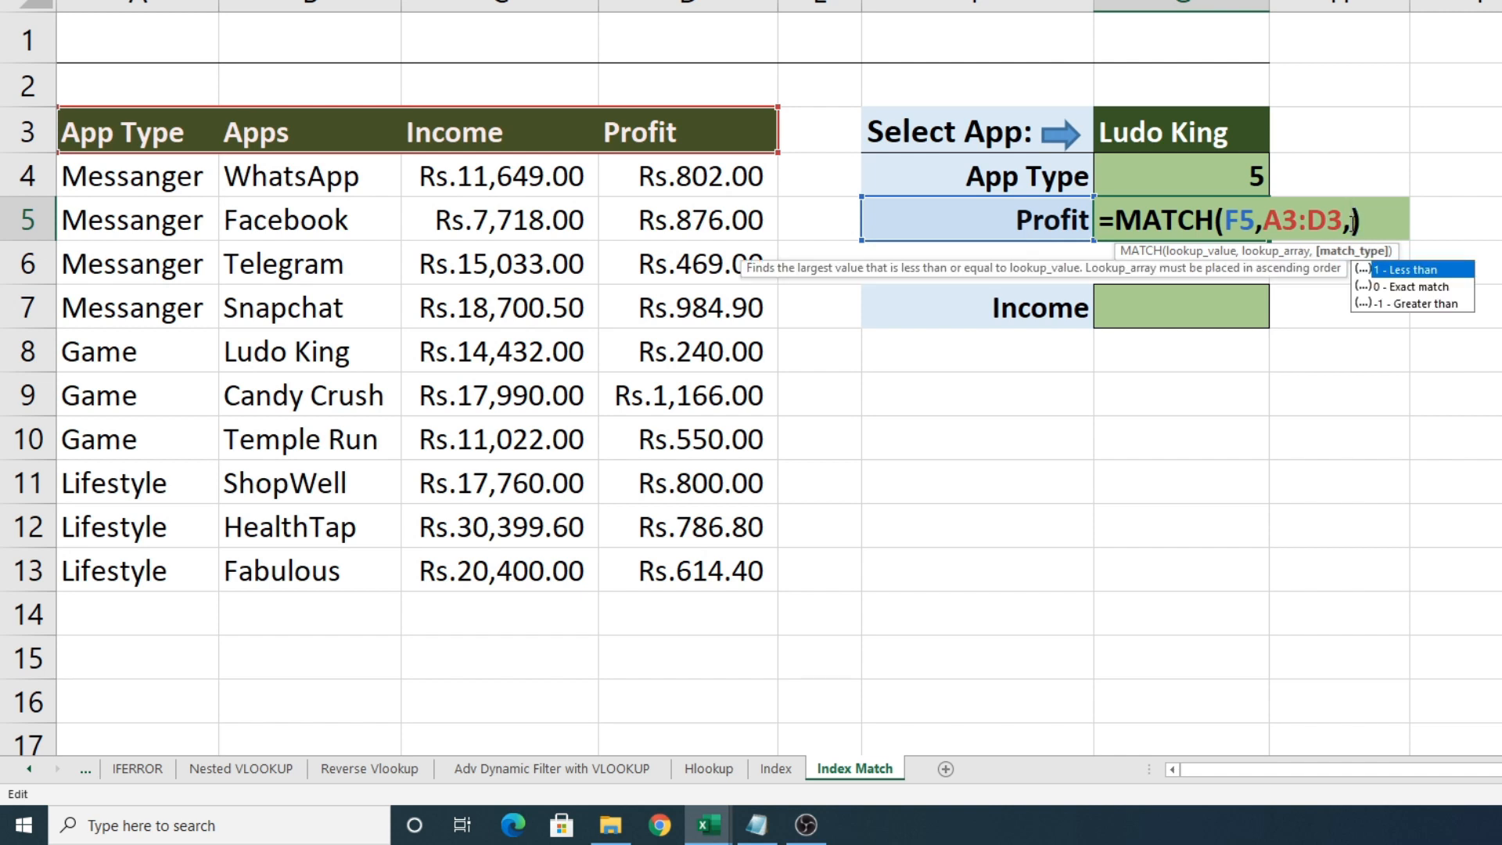
key("Down")
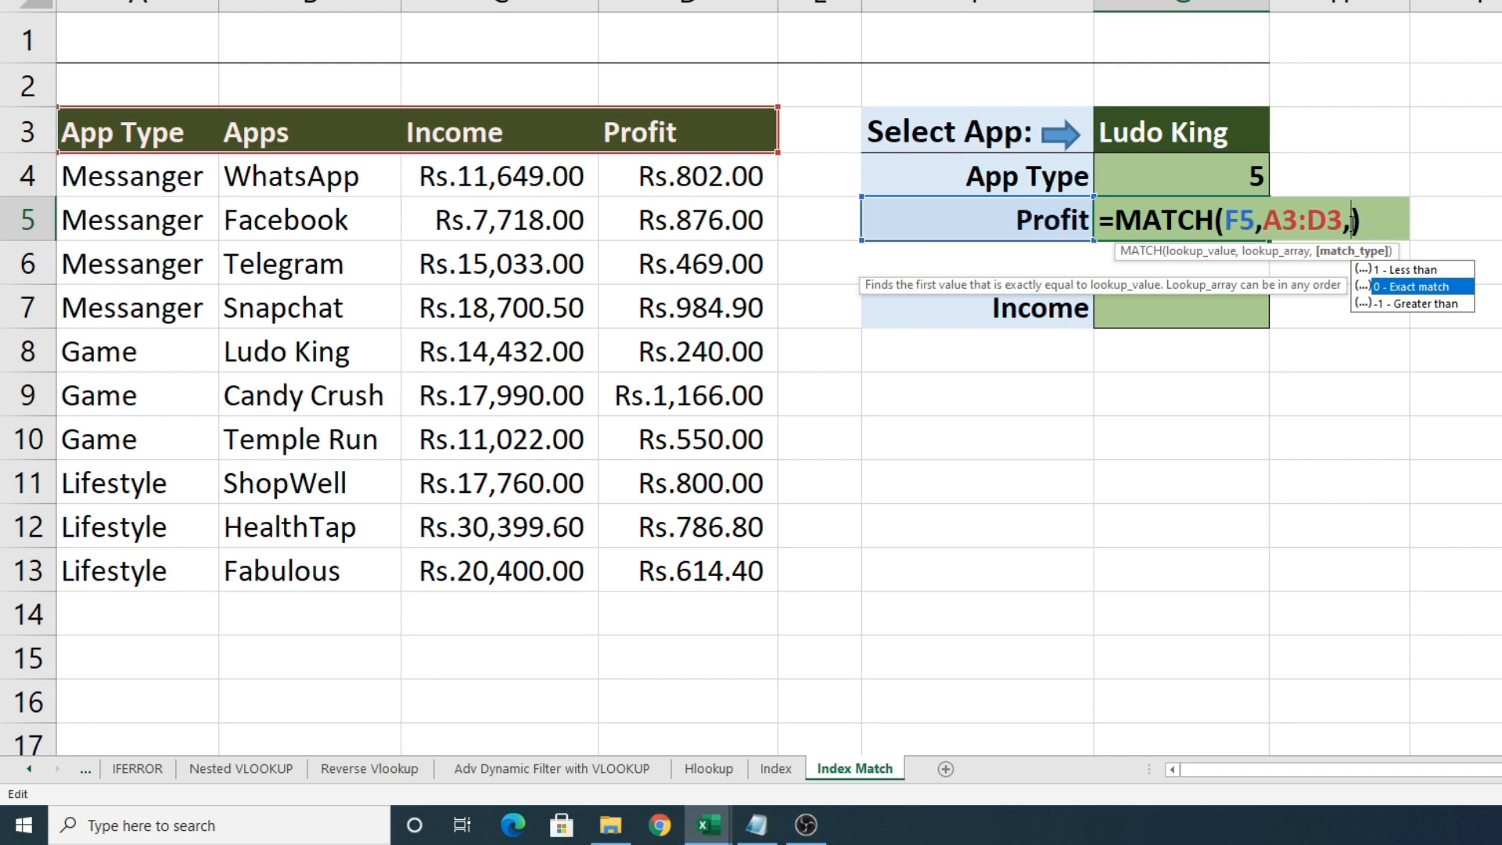
key("Tab")
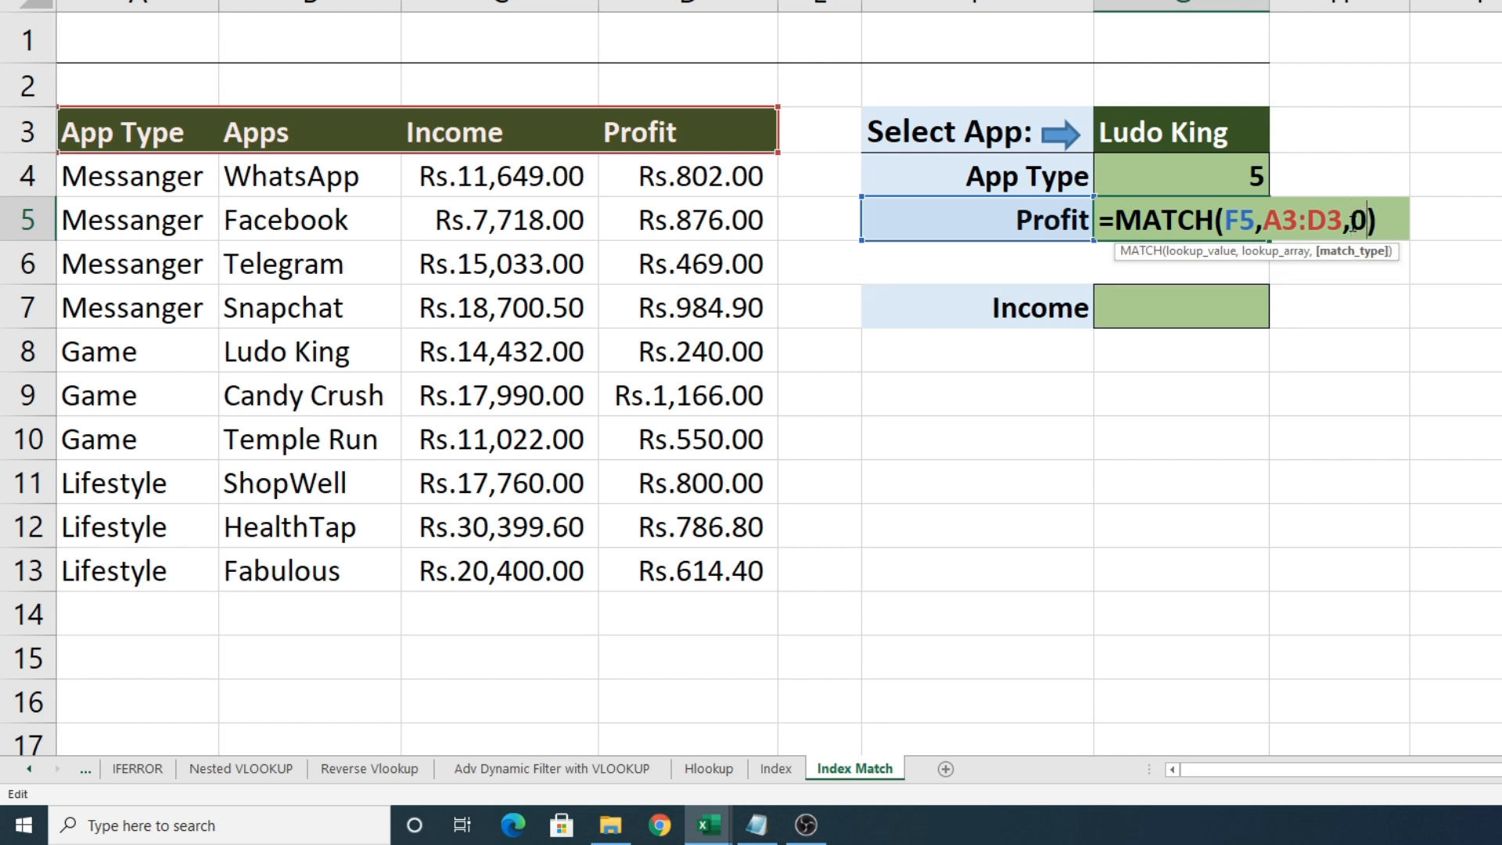
Remove the match type from the G5 formula, compare the available options, reinsert 0 - Exact match and enter =MATCH(F5,A3:D3,0).
key("BackSpace")
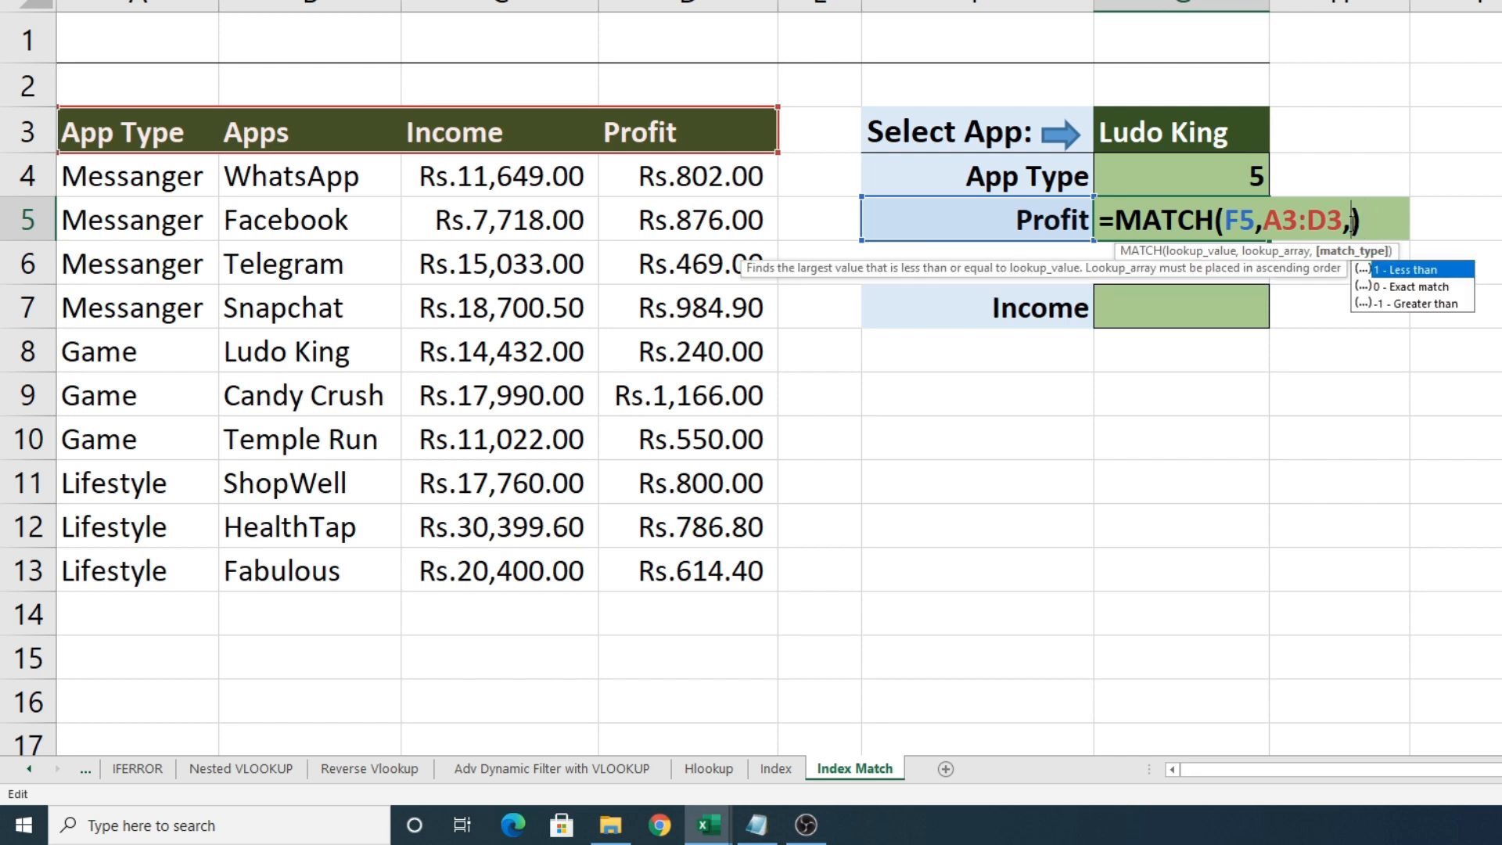
key("Down")
key("Down")
key("Up")
key("Down")
key("Up")
key("Down")
key("Up")
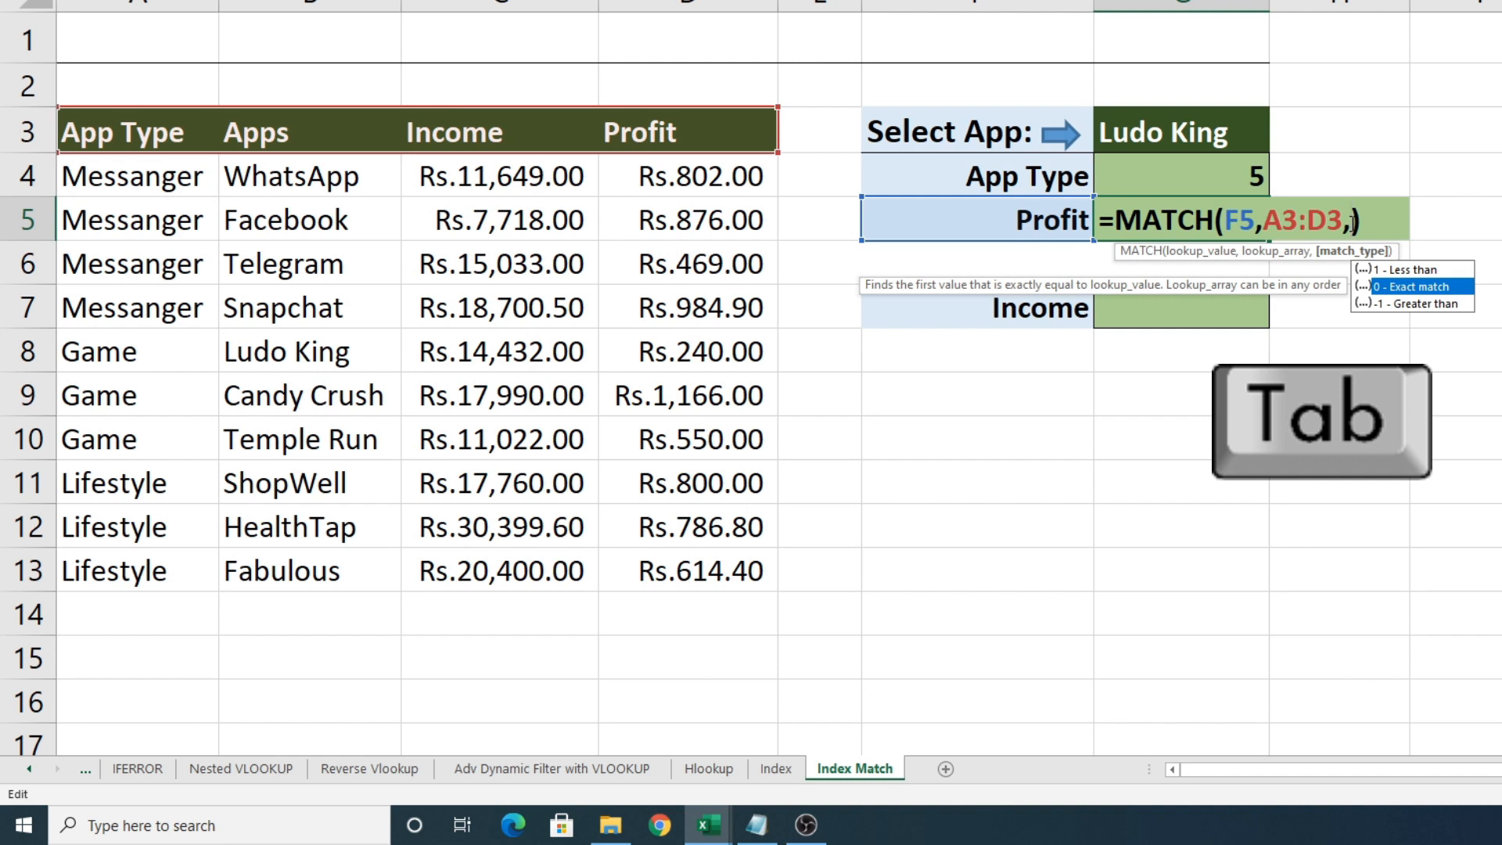
key("Tab")
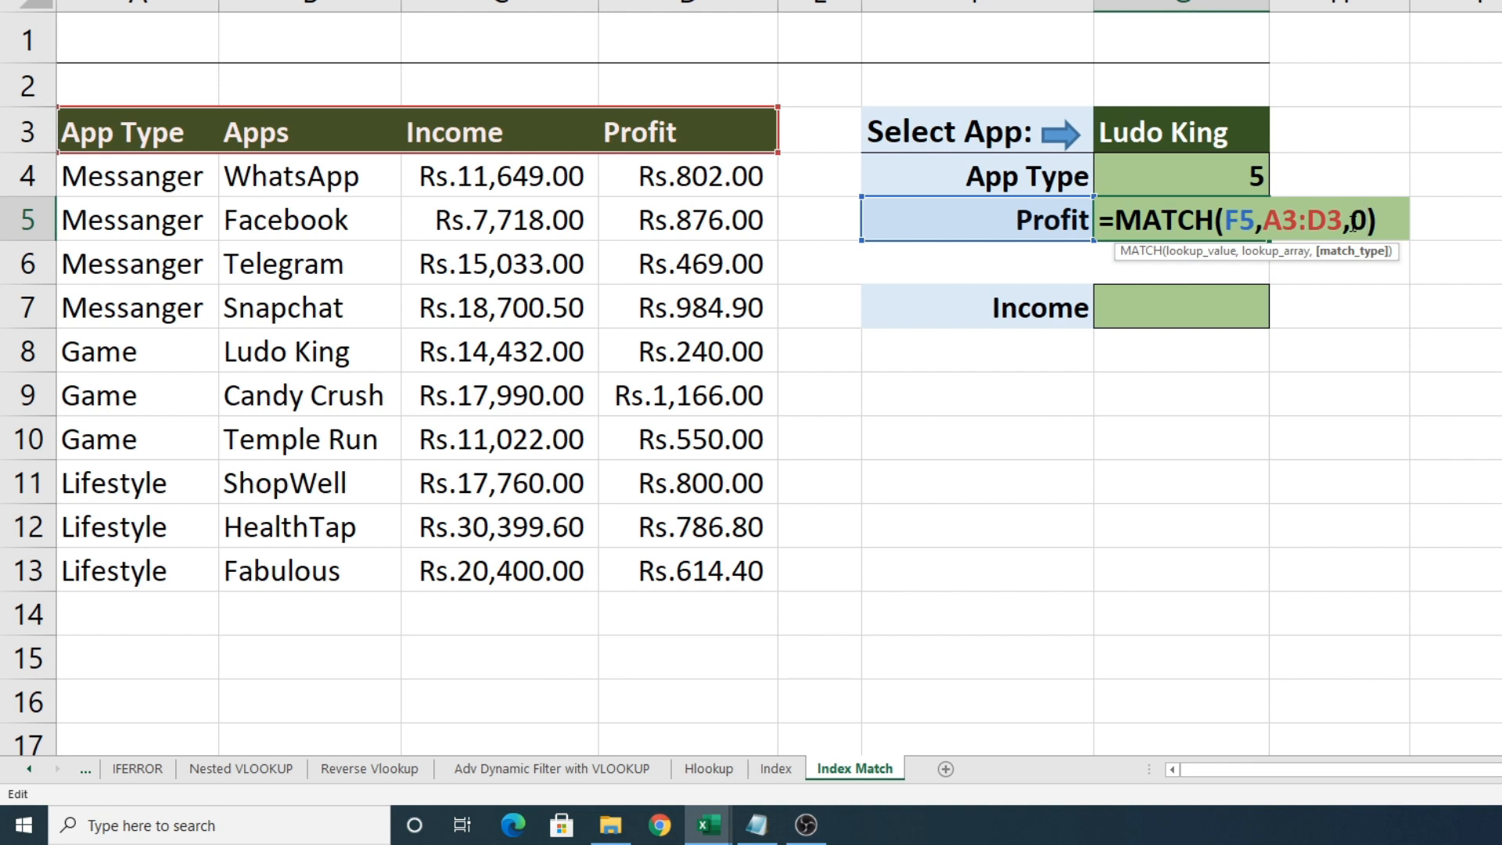
key("Return")
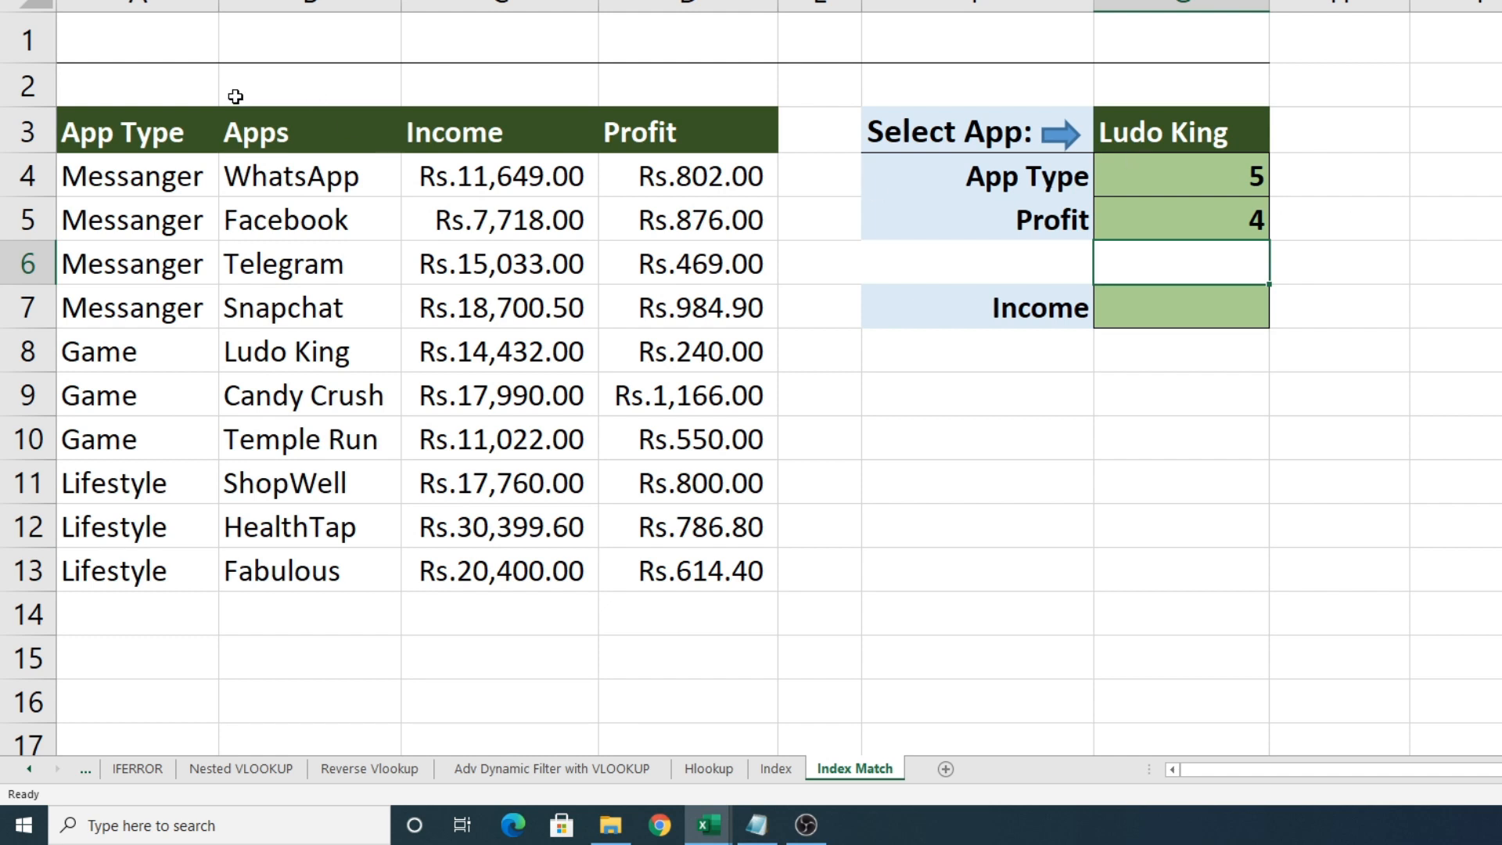
Check the G5 result by counting across the header cells from App Type to Profit.
left_click(163, 120)
left_click(270, 124)
left_click(512, 141)
left_click(696, 139)
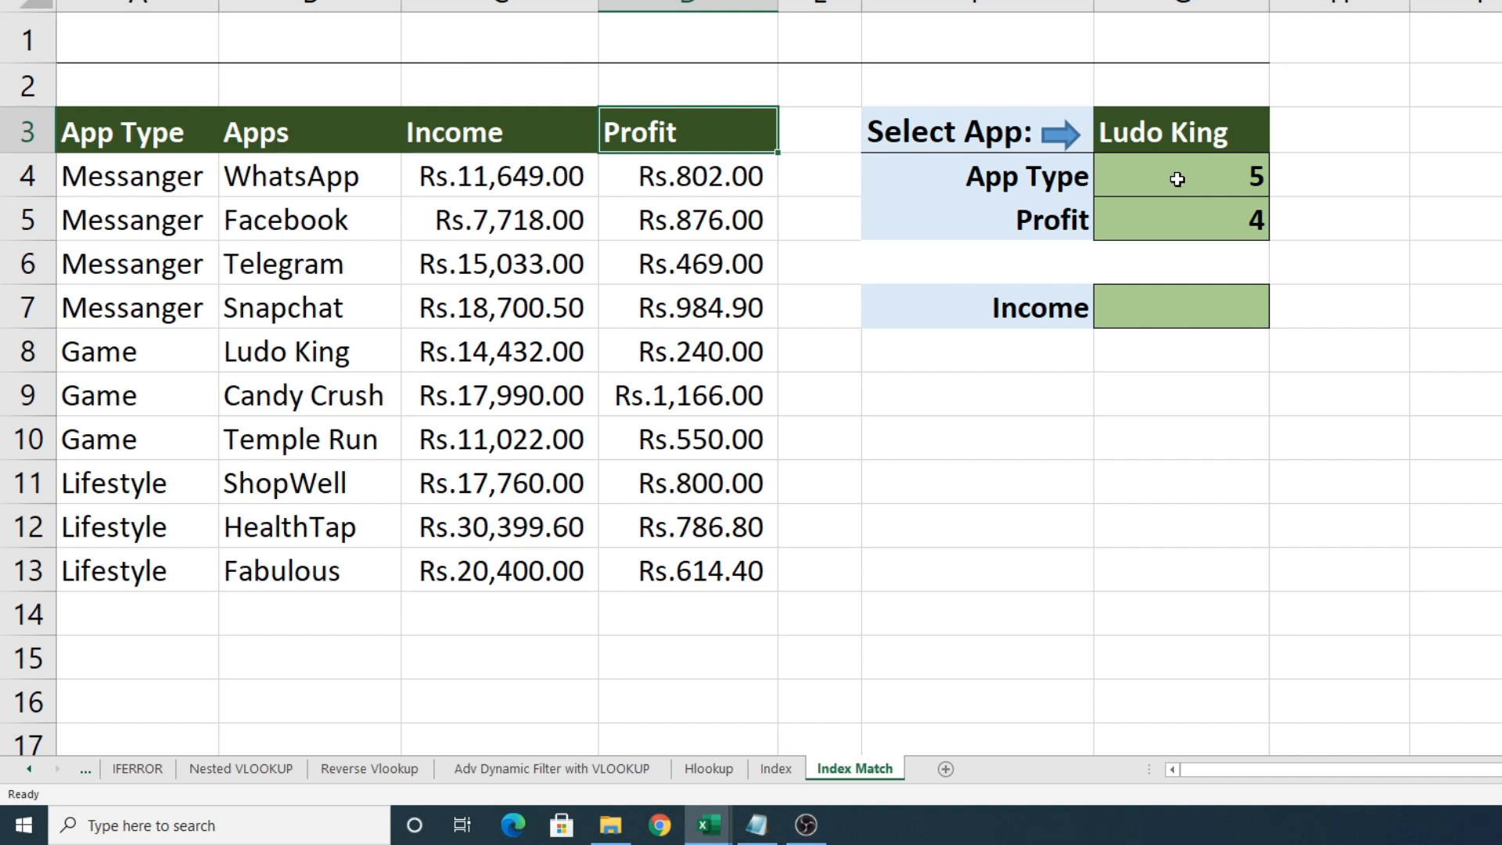
Clear the MATCH formulas from G4:G5, beside App Type and Profit.
left_click_drag(1177, 179, 1173, 216)
key("Delete")
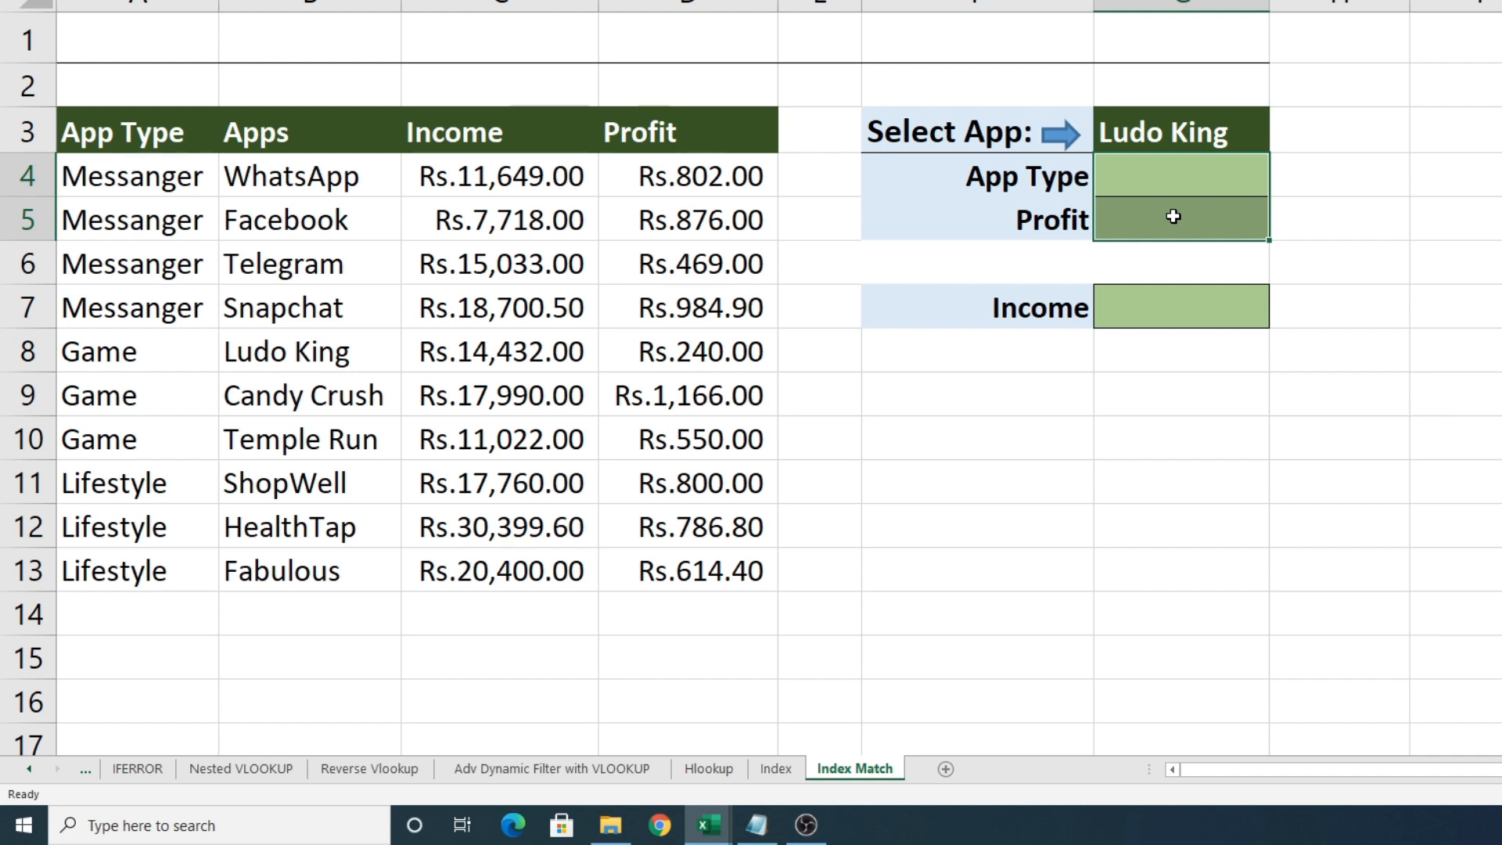
key("Up")
key("Down")
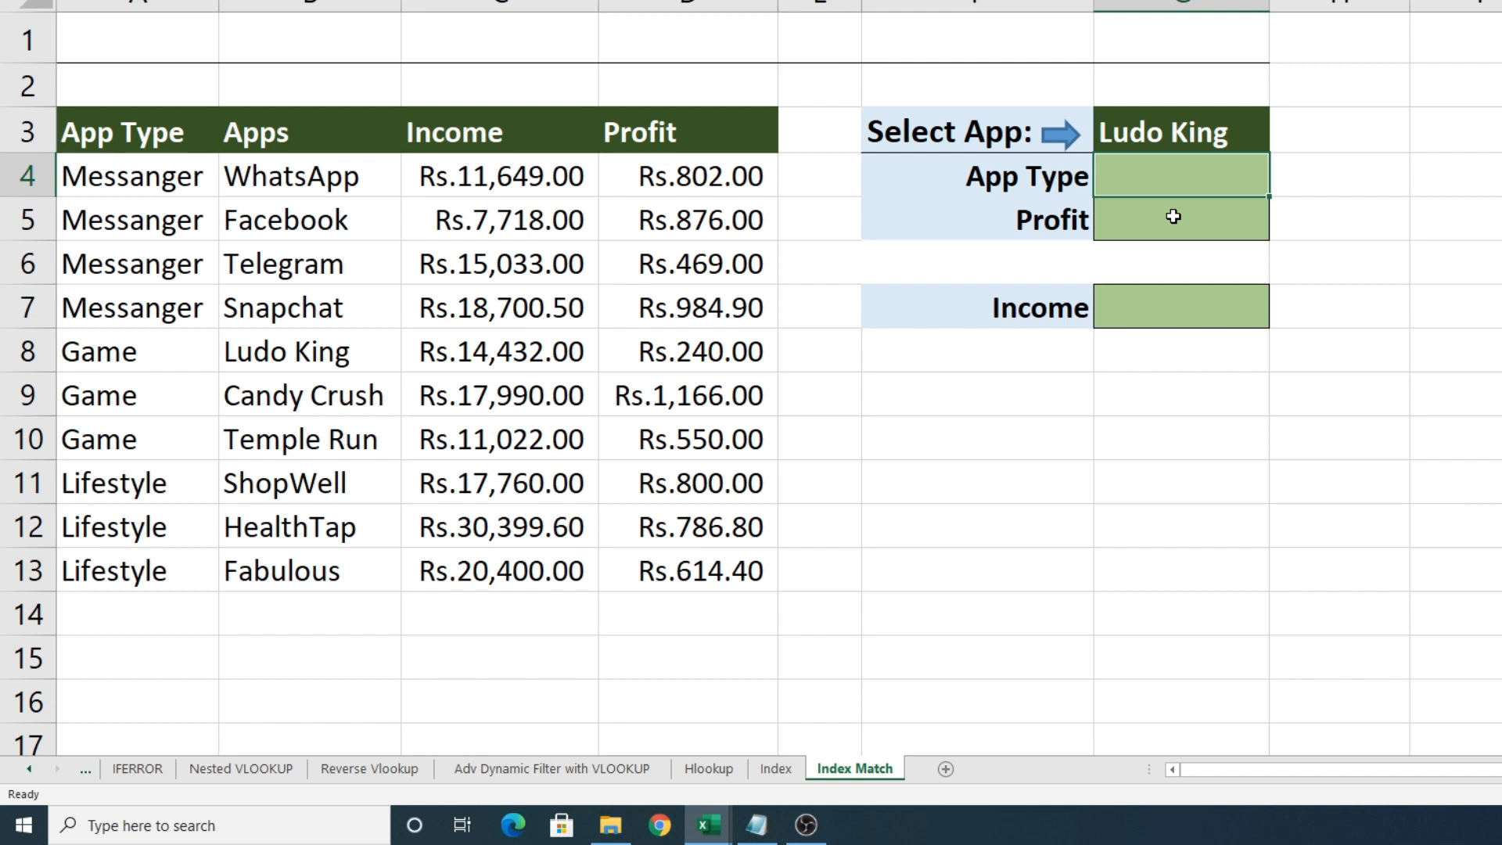
Look through the app choices in G3 and select Snapchat as the app.
left_click(1138, 132)
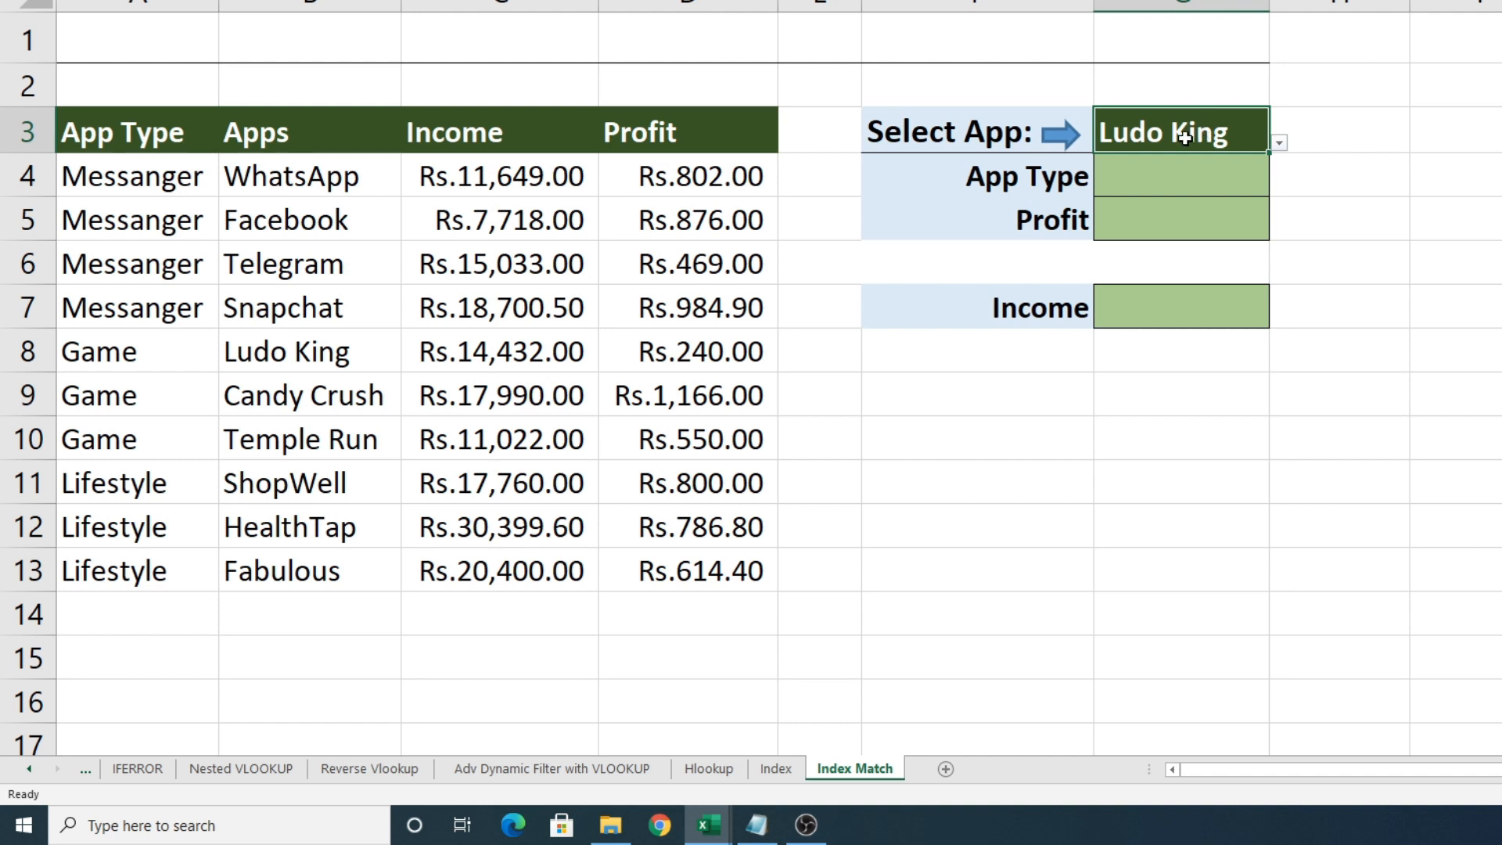
left_click(1278, 145)
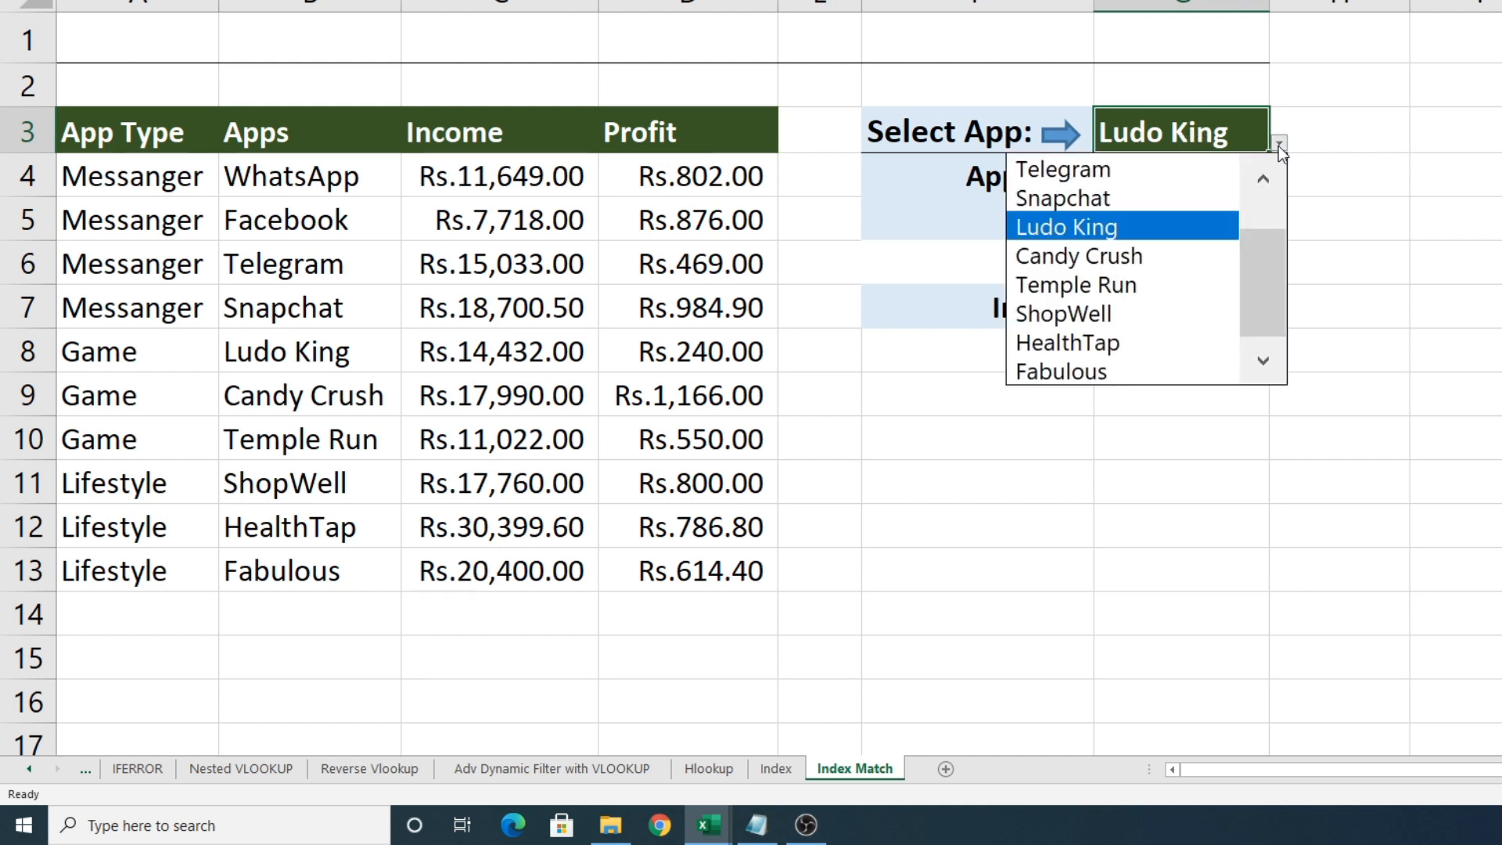
left_click_drag(1264, 266, 1261, 221)
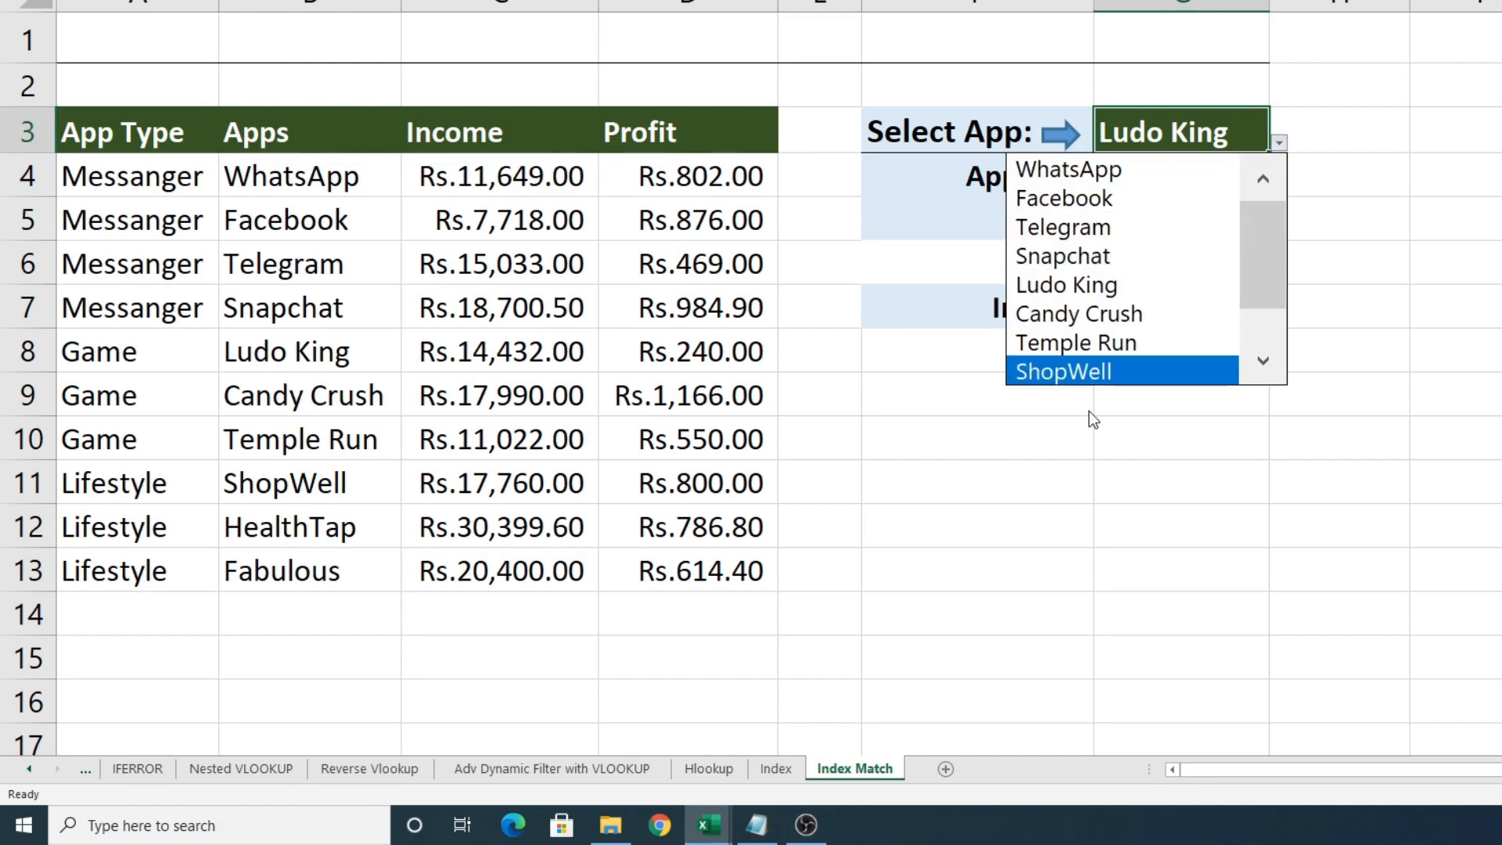
left_click(1079, 444)
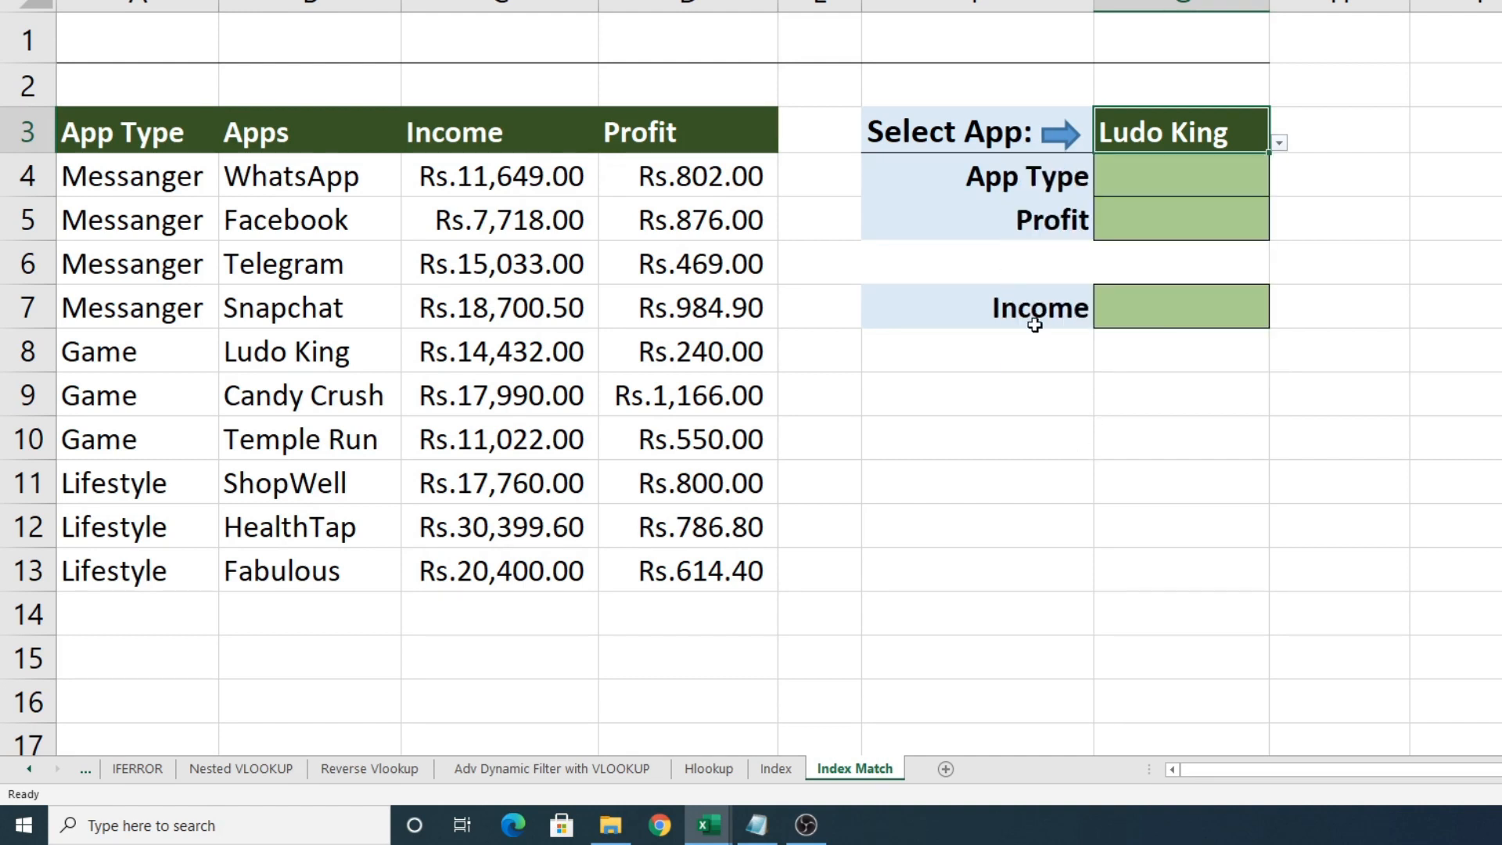
left_click(1278, 145)
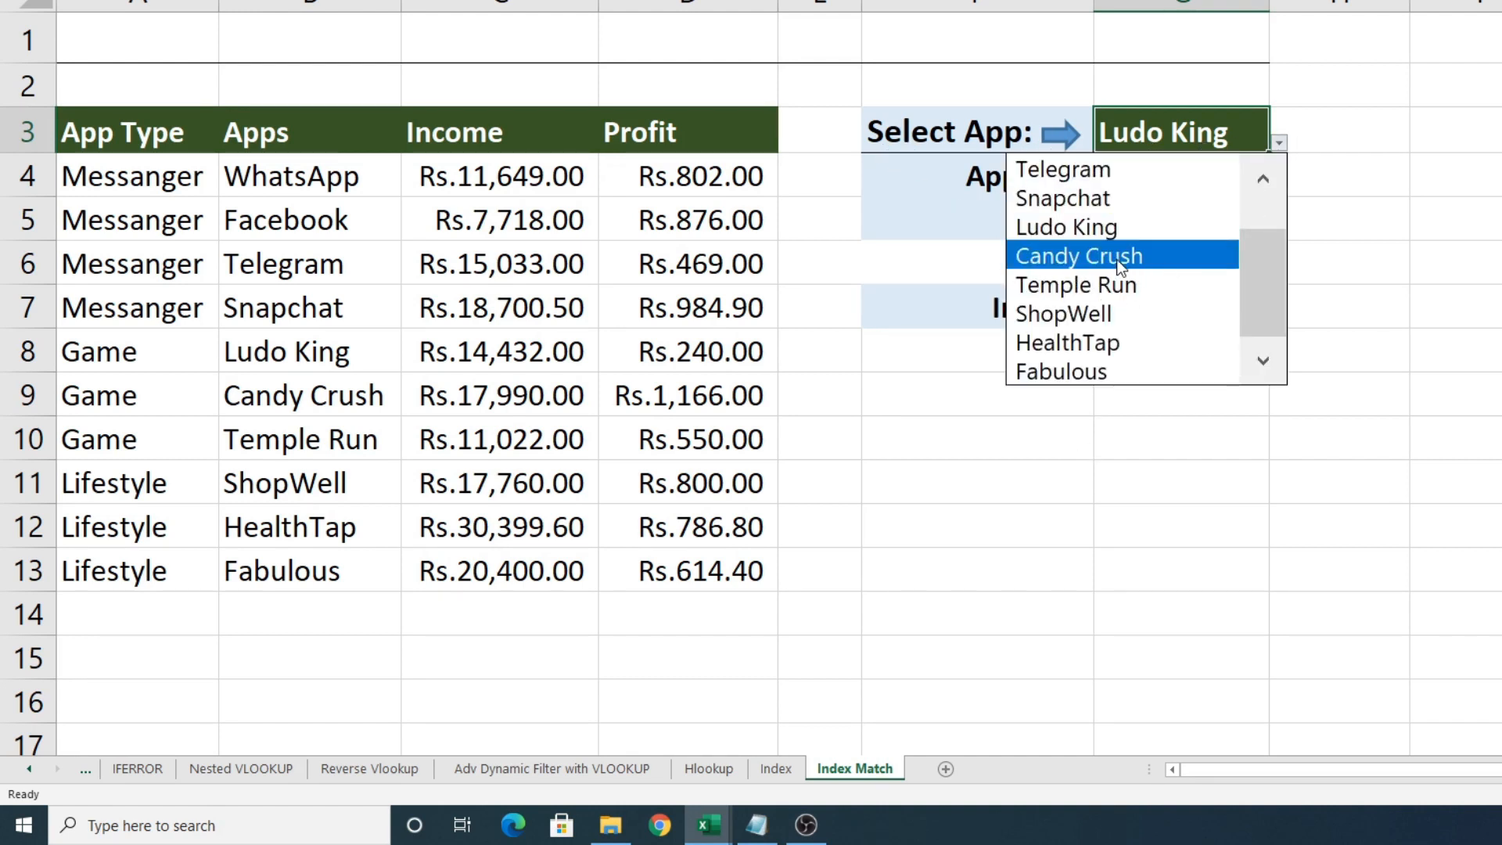
left_click(1263, 181)
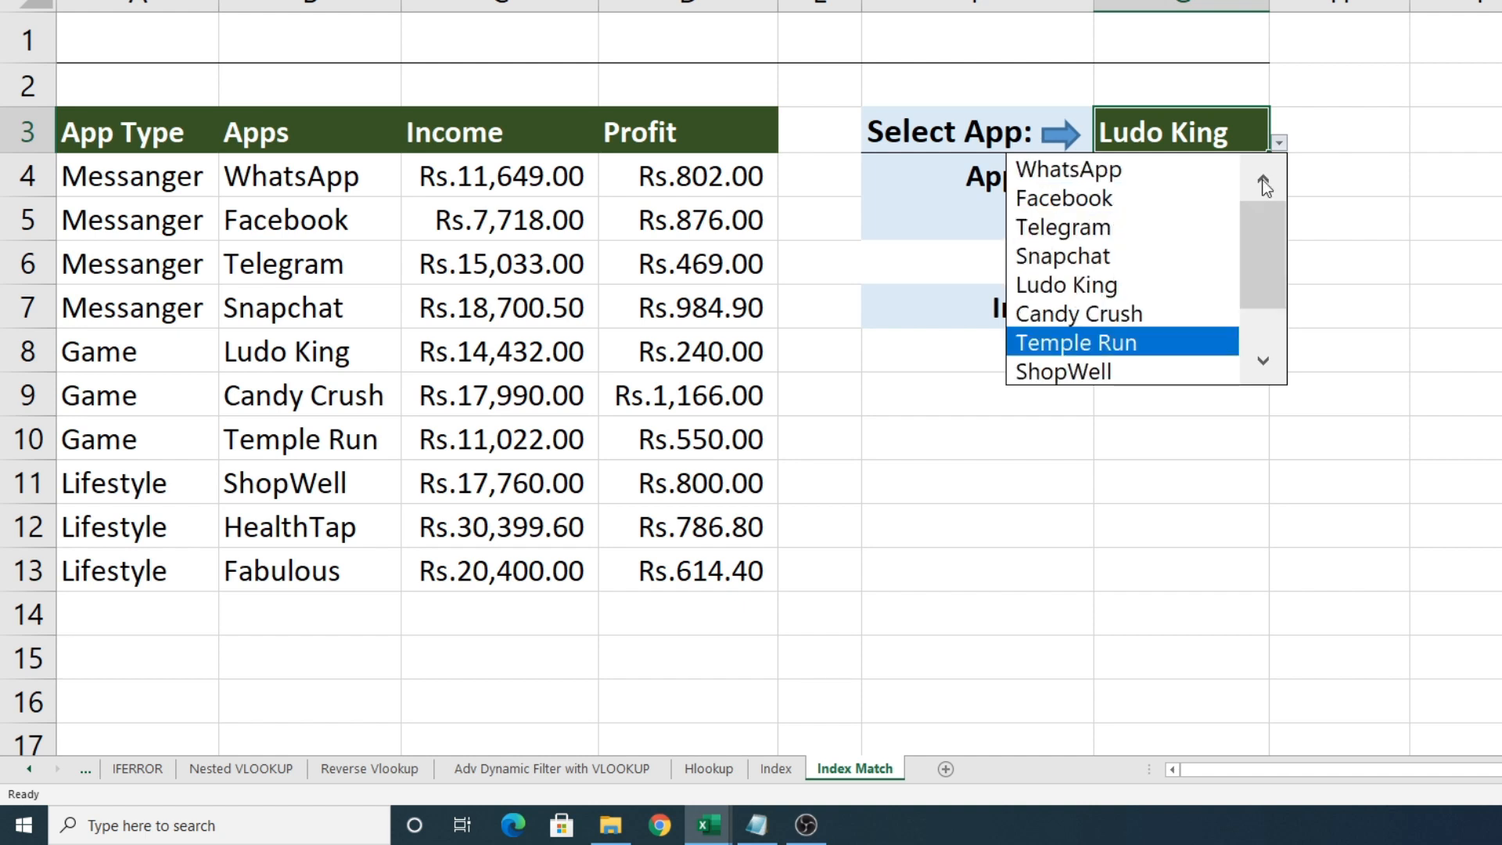
left_click(1106, 261)
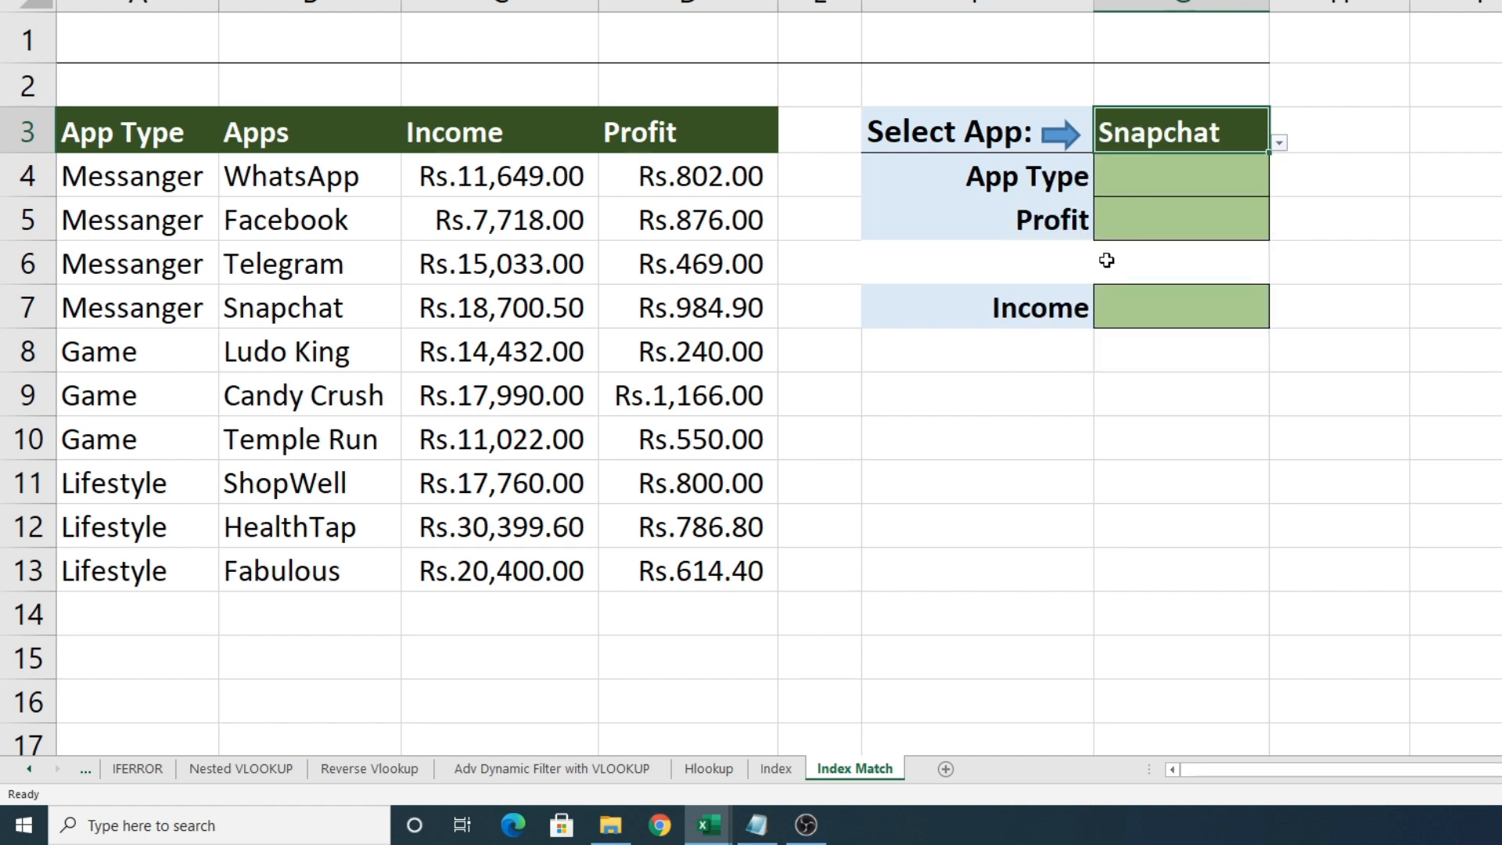
left_click(1164, 191)
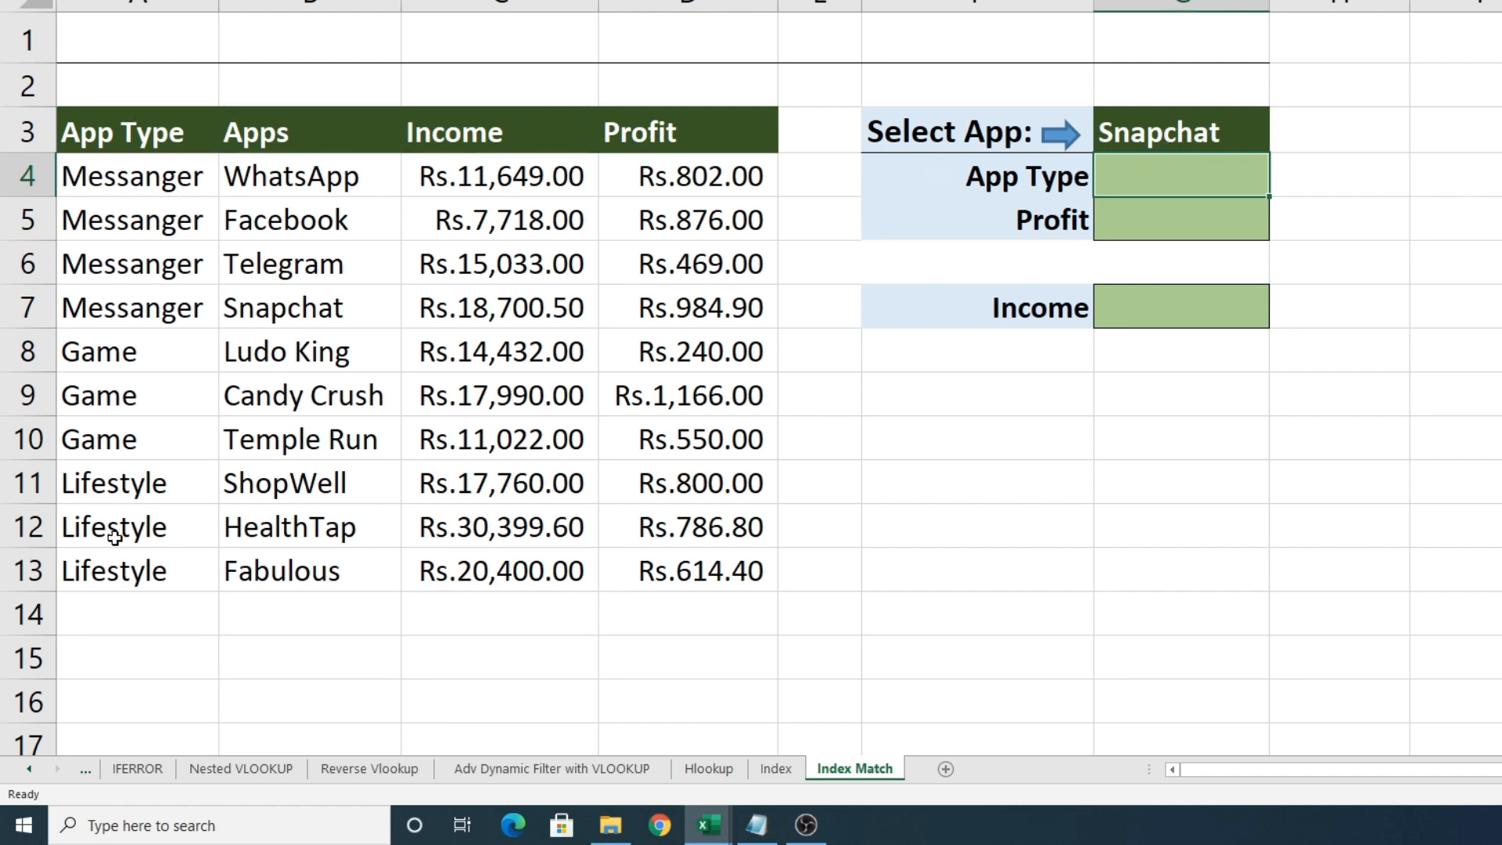
left_click(1173, 224)
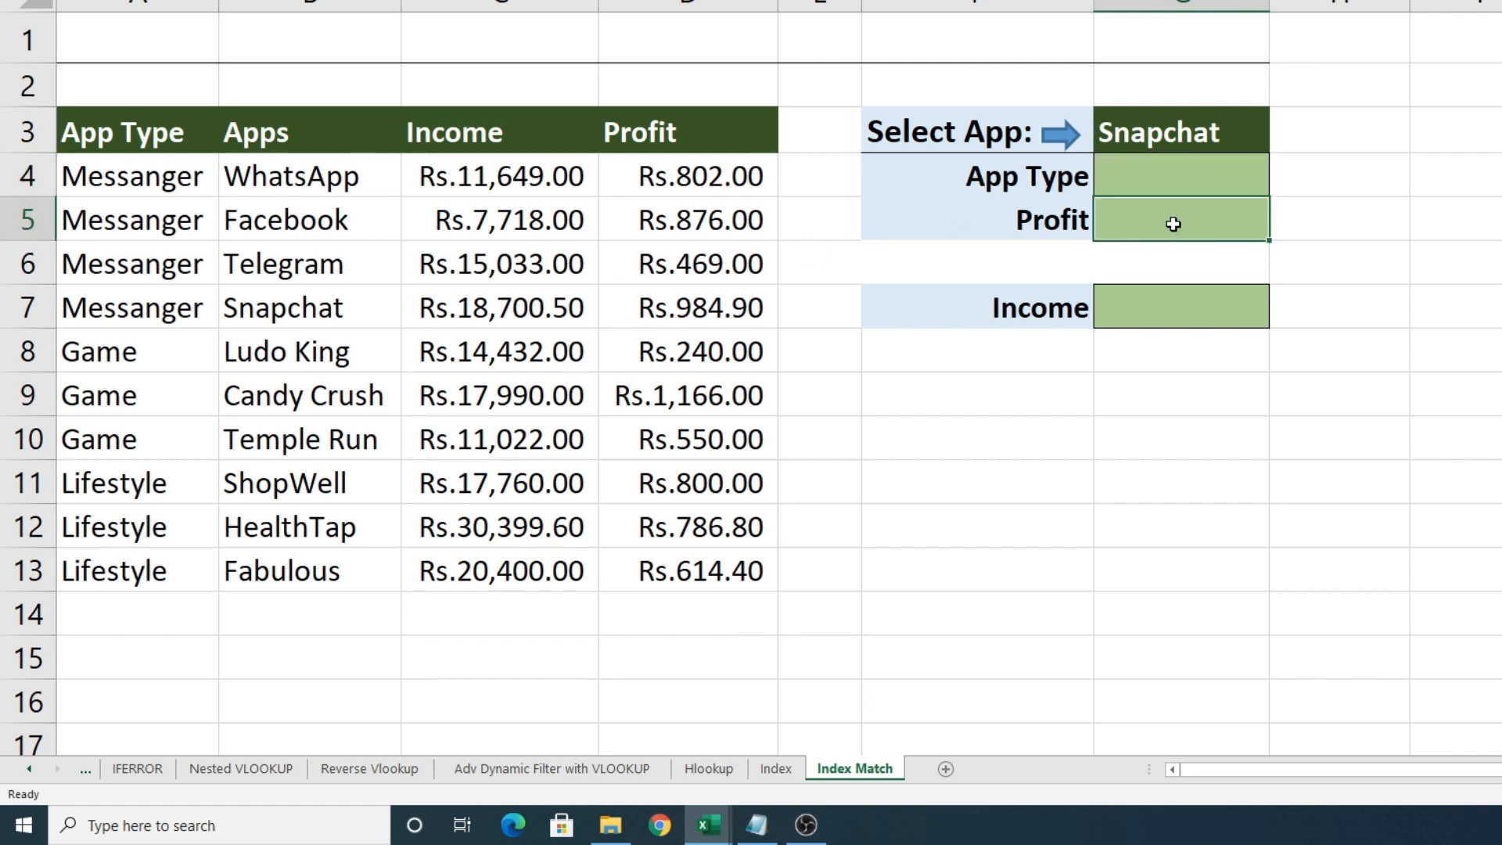
left_click(1223, 140)
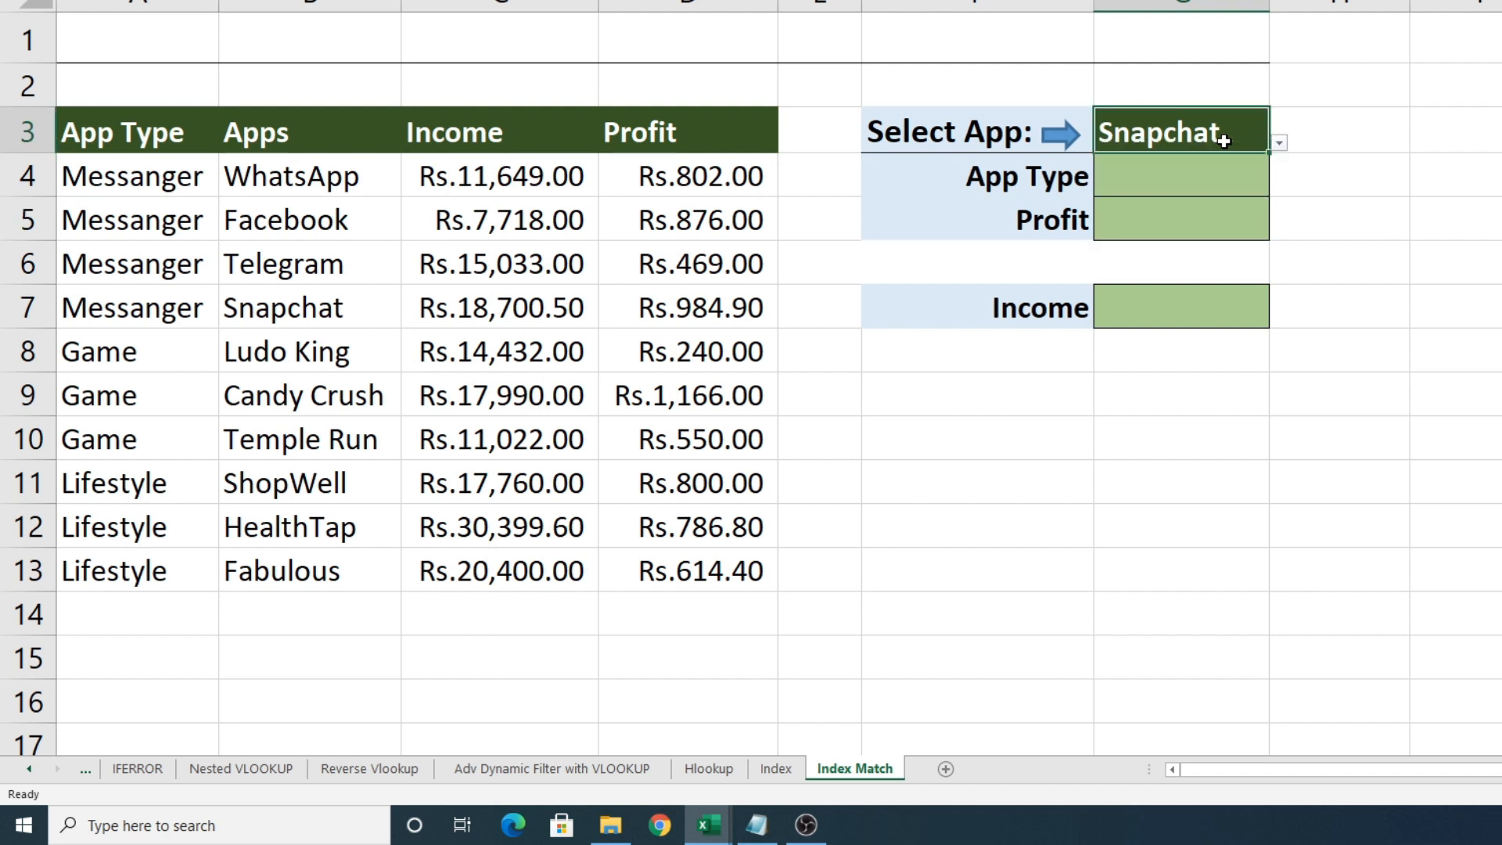
Begin an INDEX formula in G4, beside App Type, with A4:A13 as the array.
left_click(1193, 186)
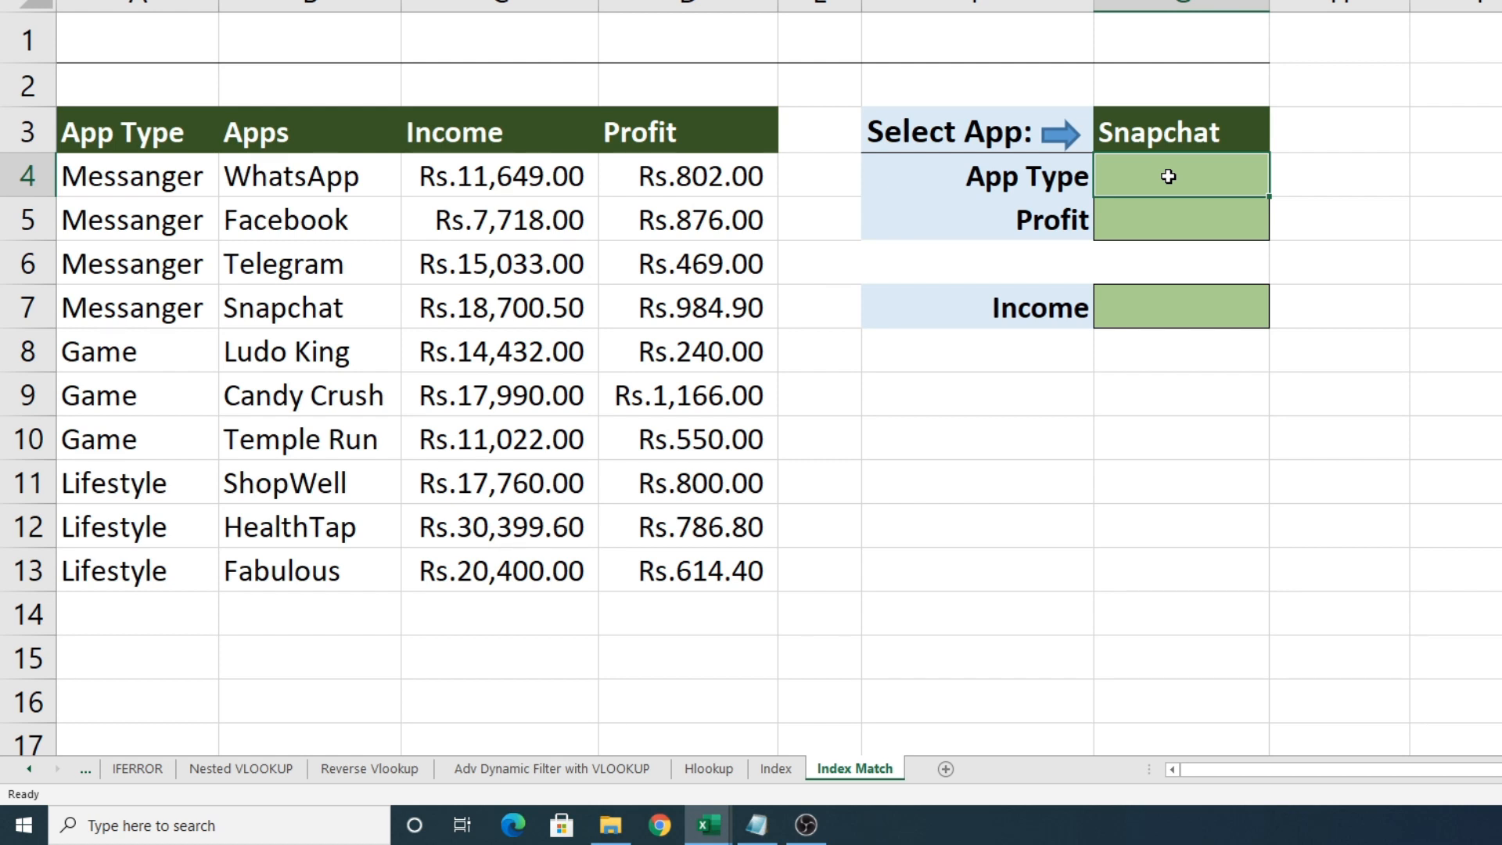
type("=inde")
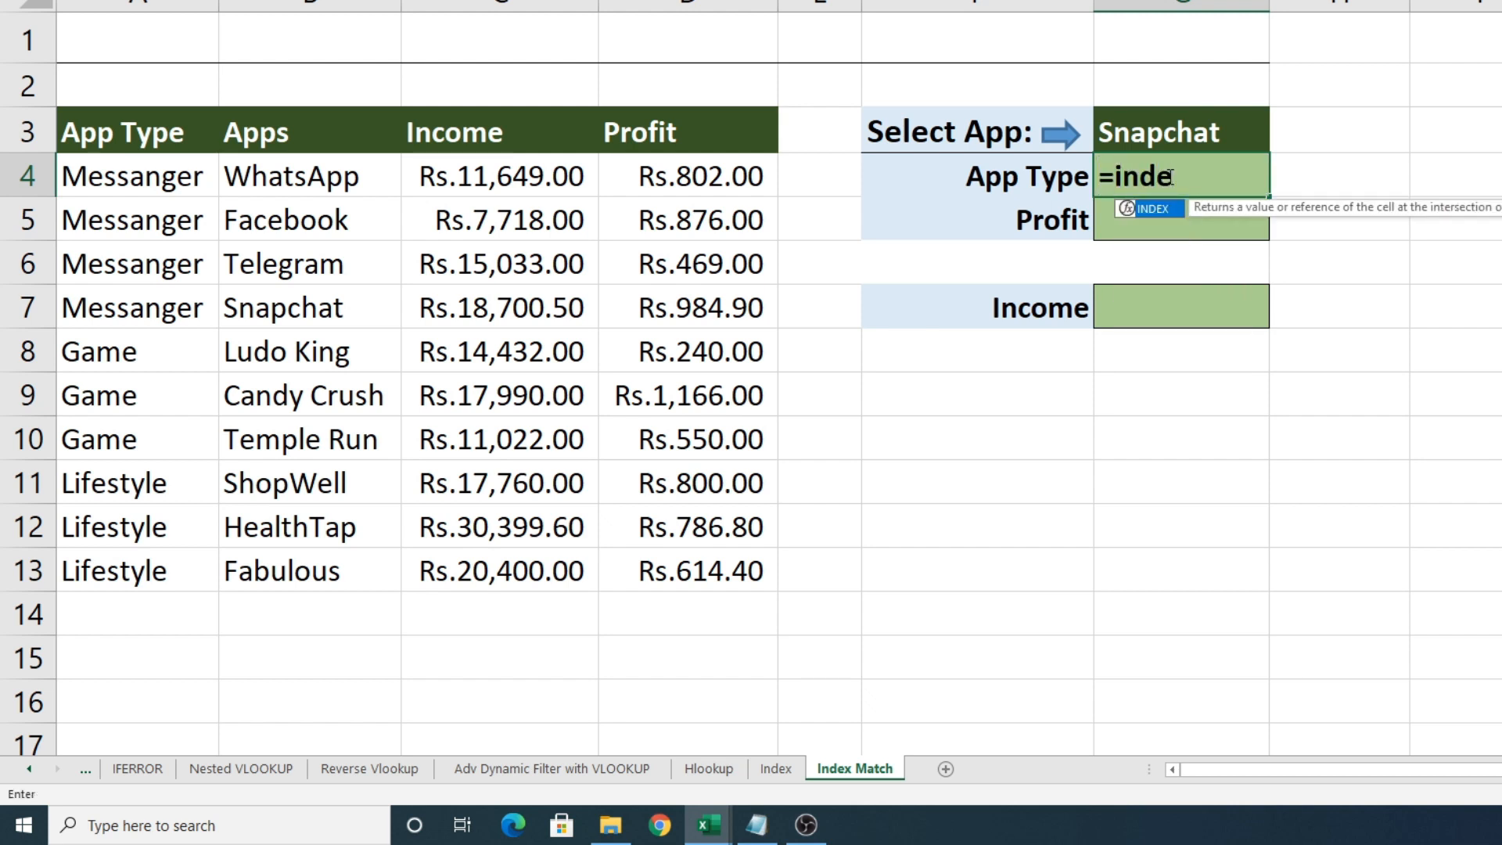
key("Tab")
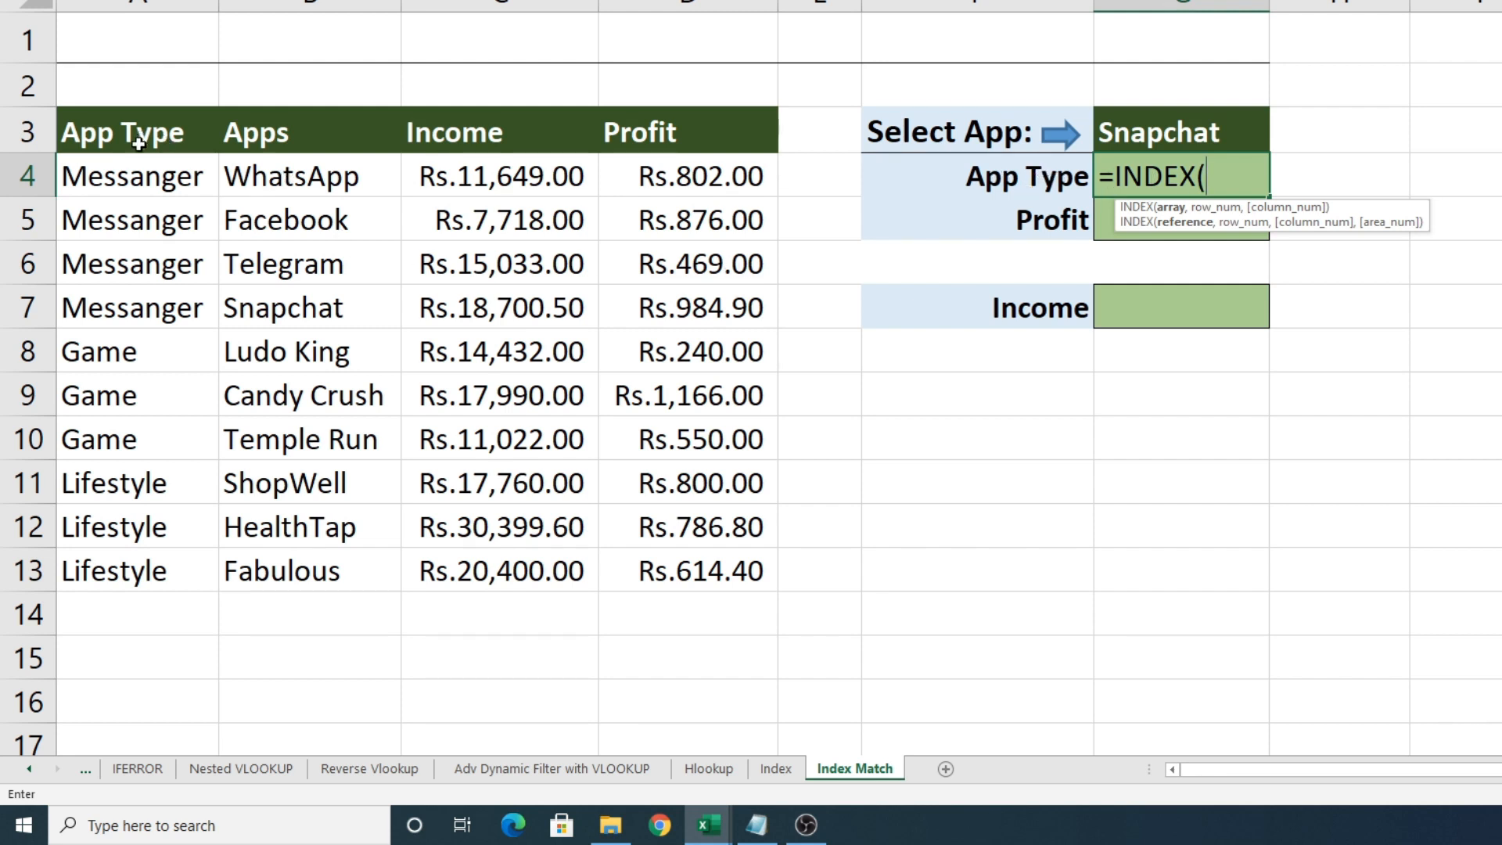
left_click_drag(129, 177, 94, 549)
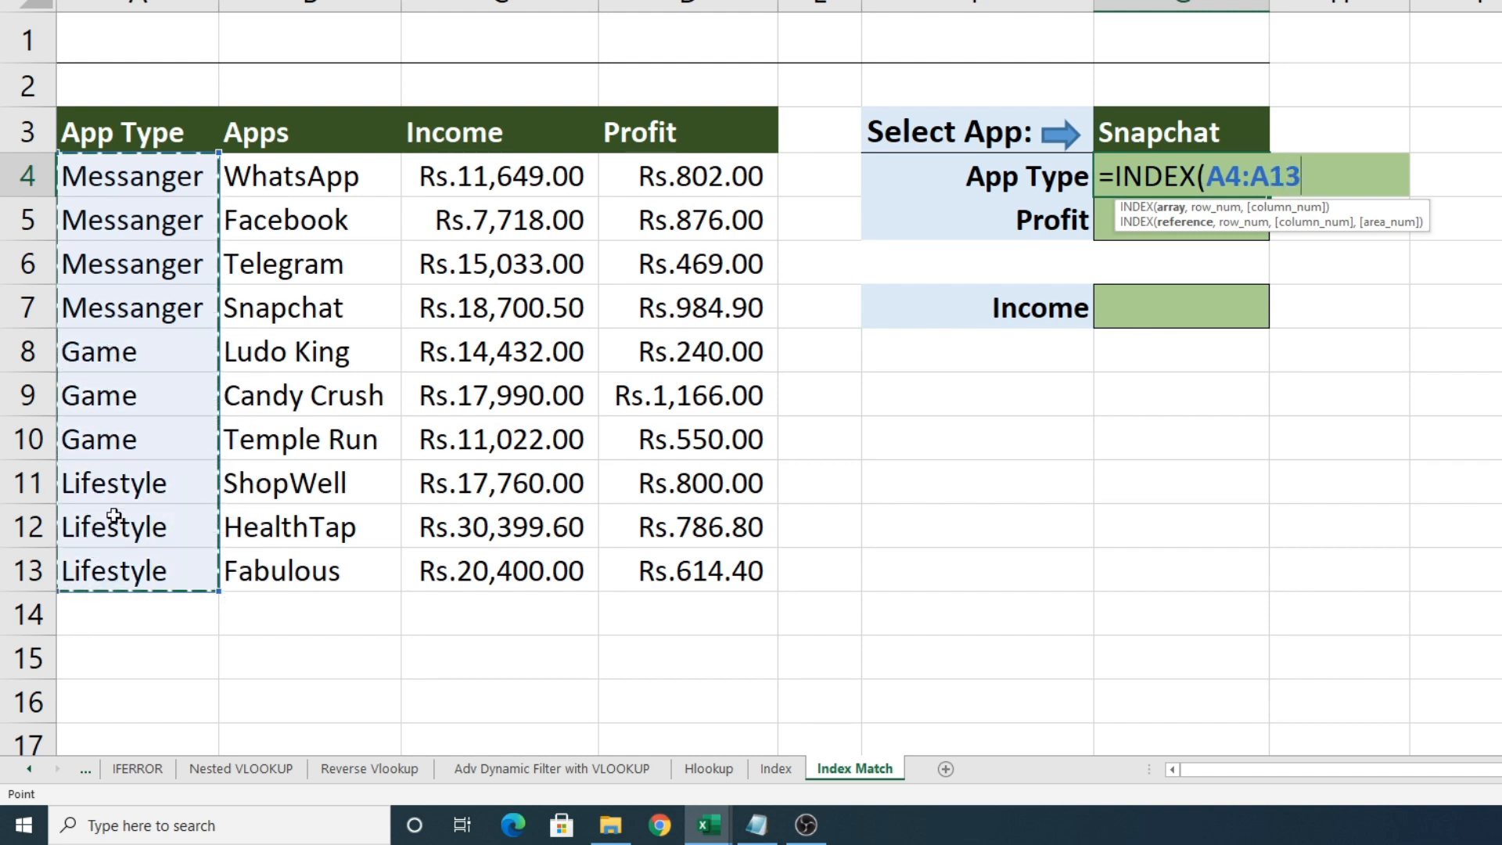
type(",")
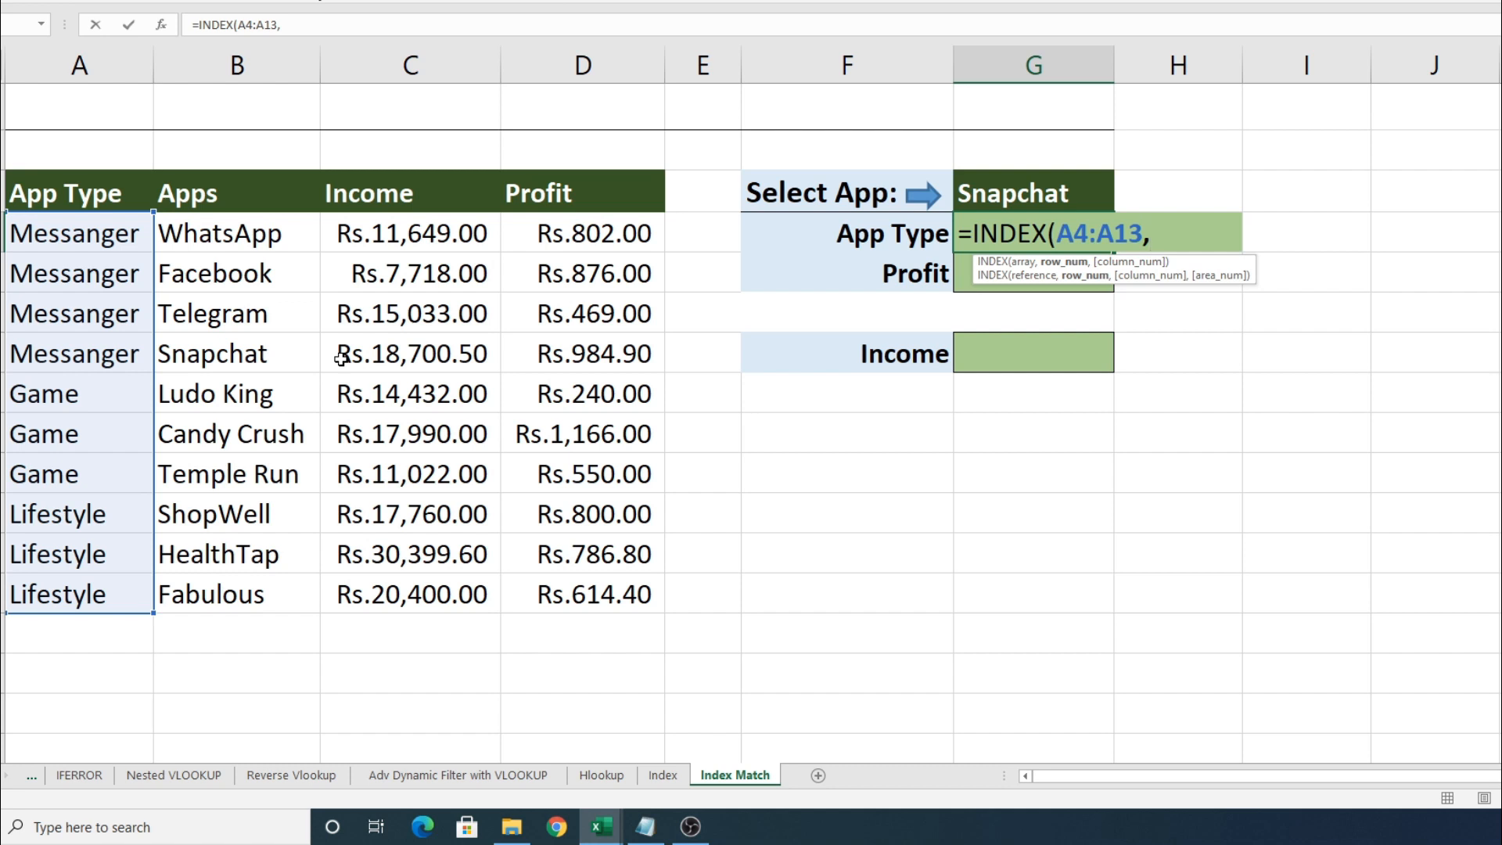
Nest MATCH(G3,B4:B13,0) as the row number argument of the INDEX formula in G4.
type("mat")
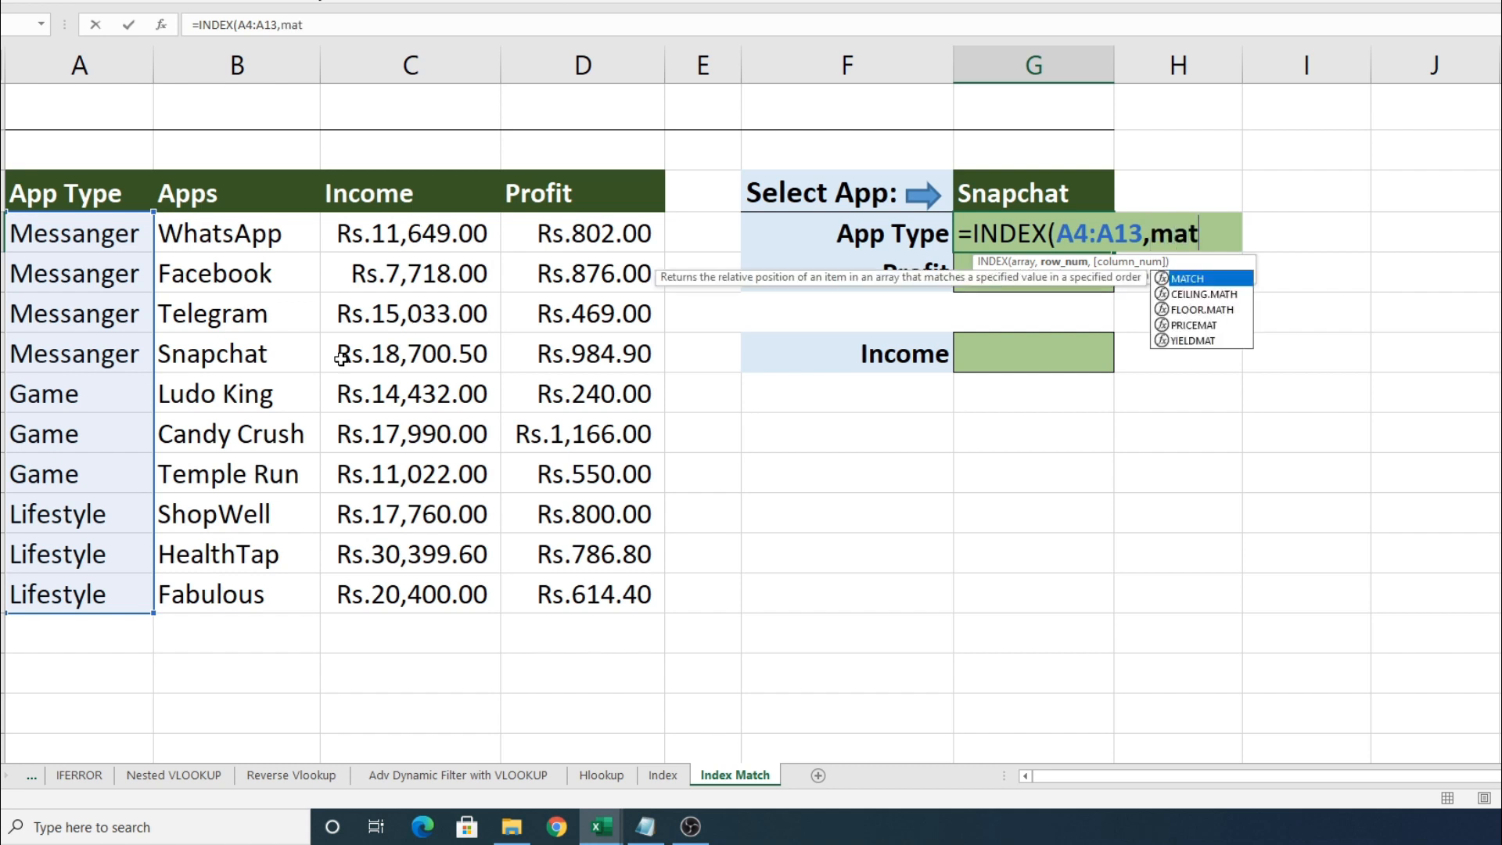
key("Tab")
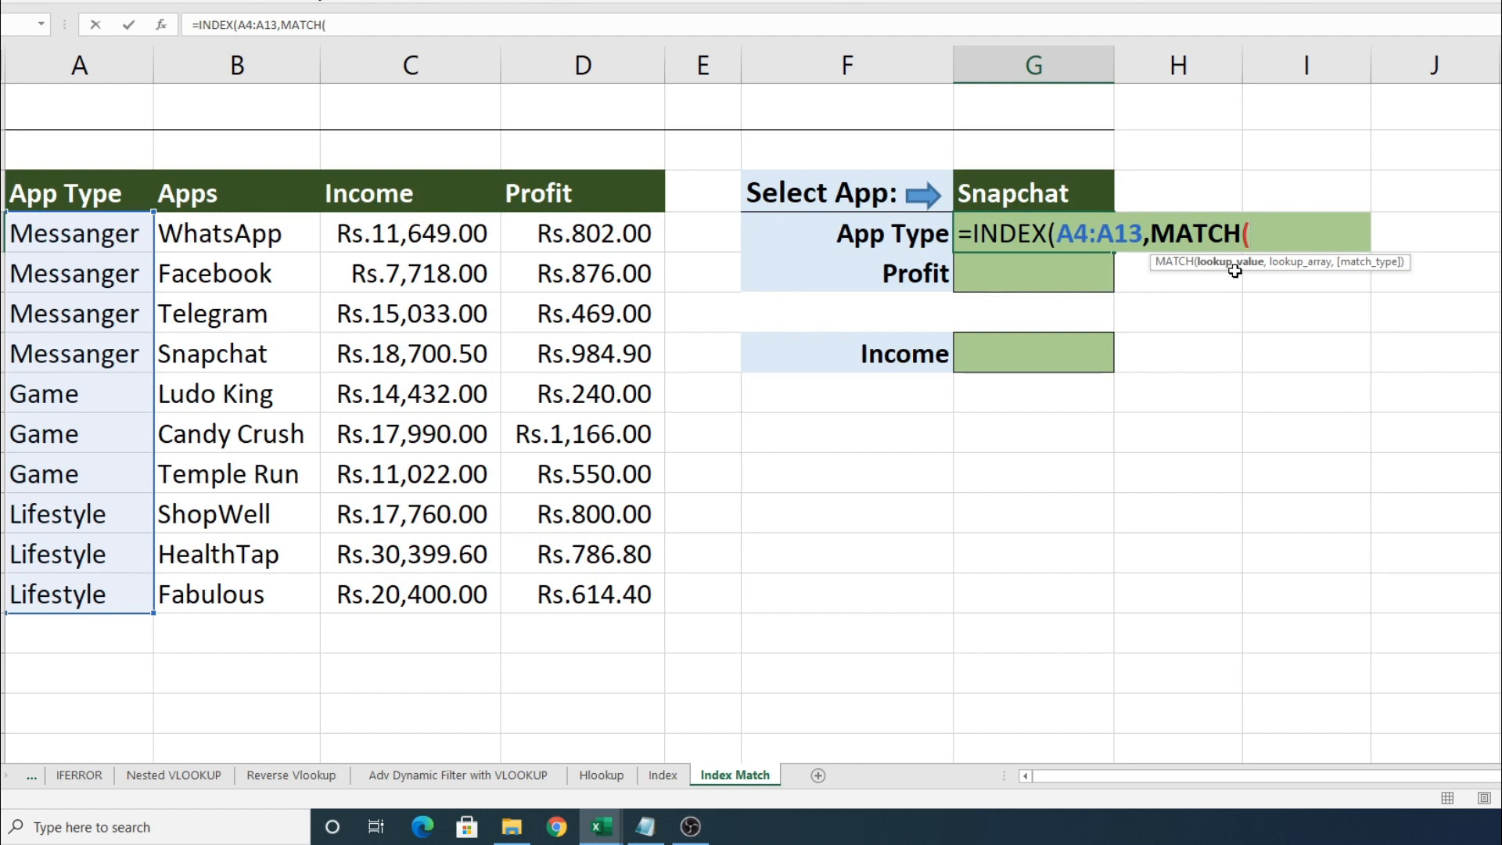
left_click(1025, 190)
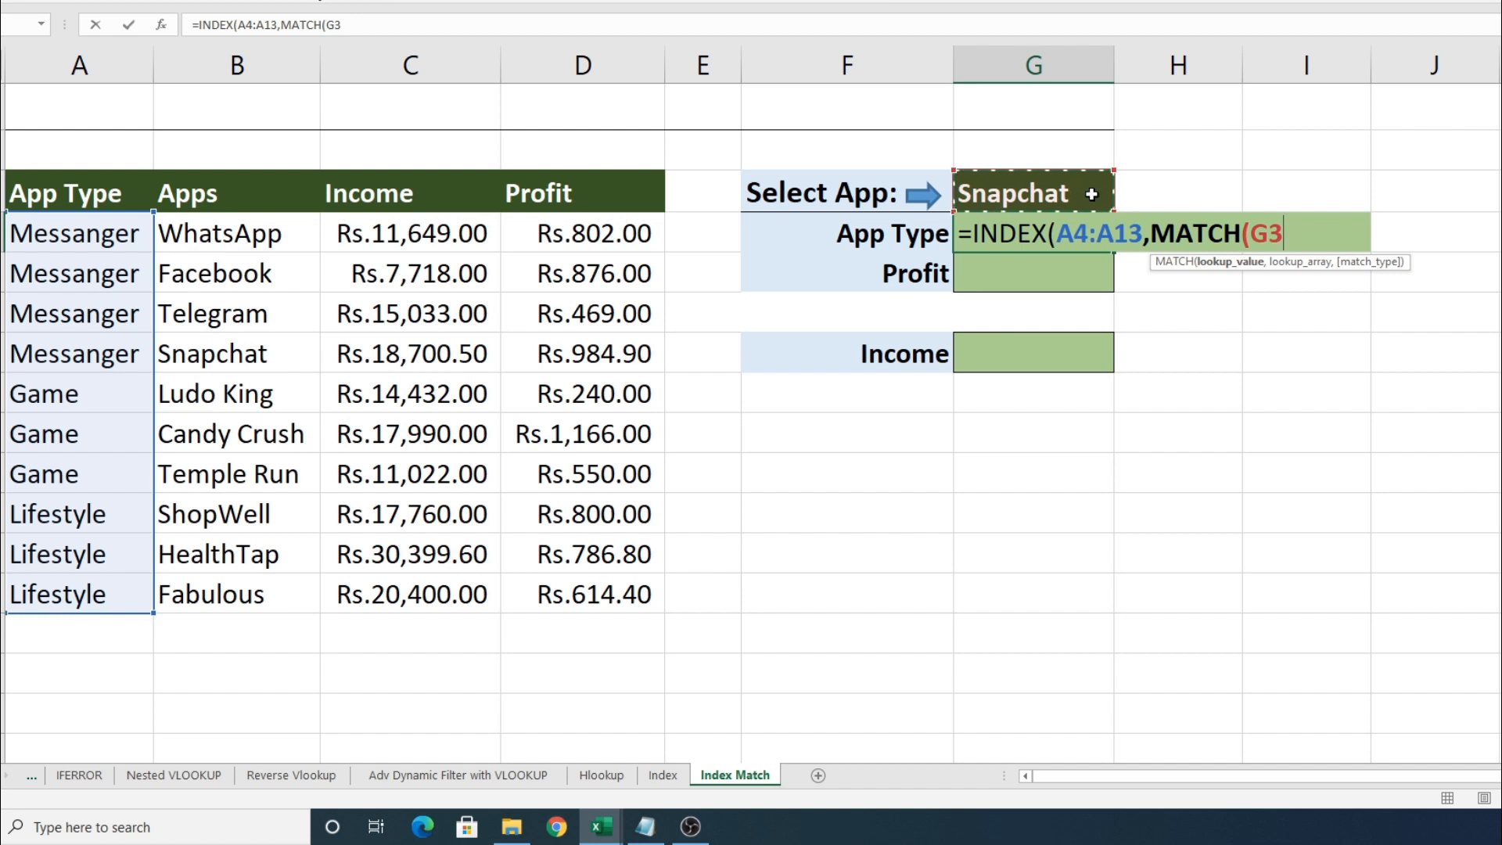
type(",")
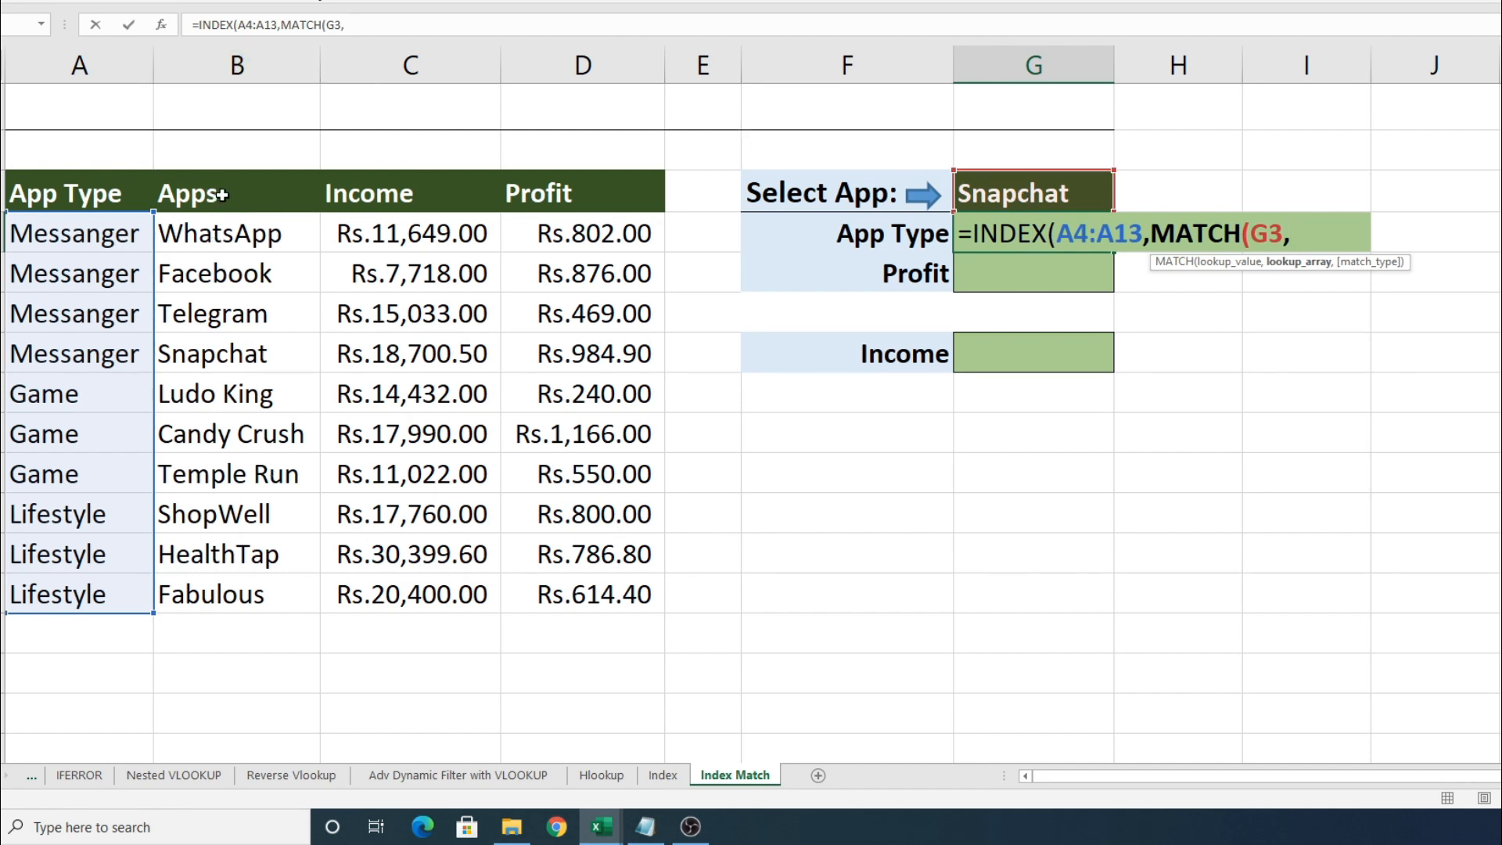
left_click_drag(217, 238, 220, 584)
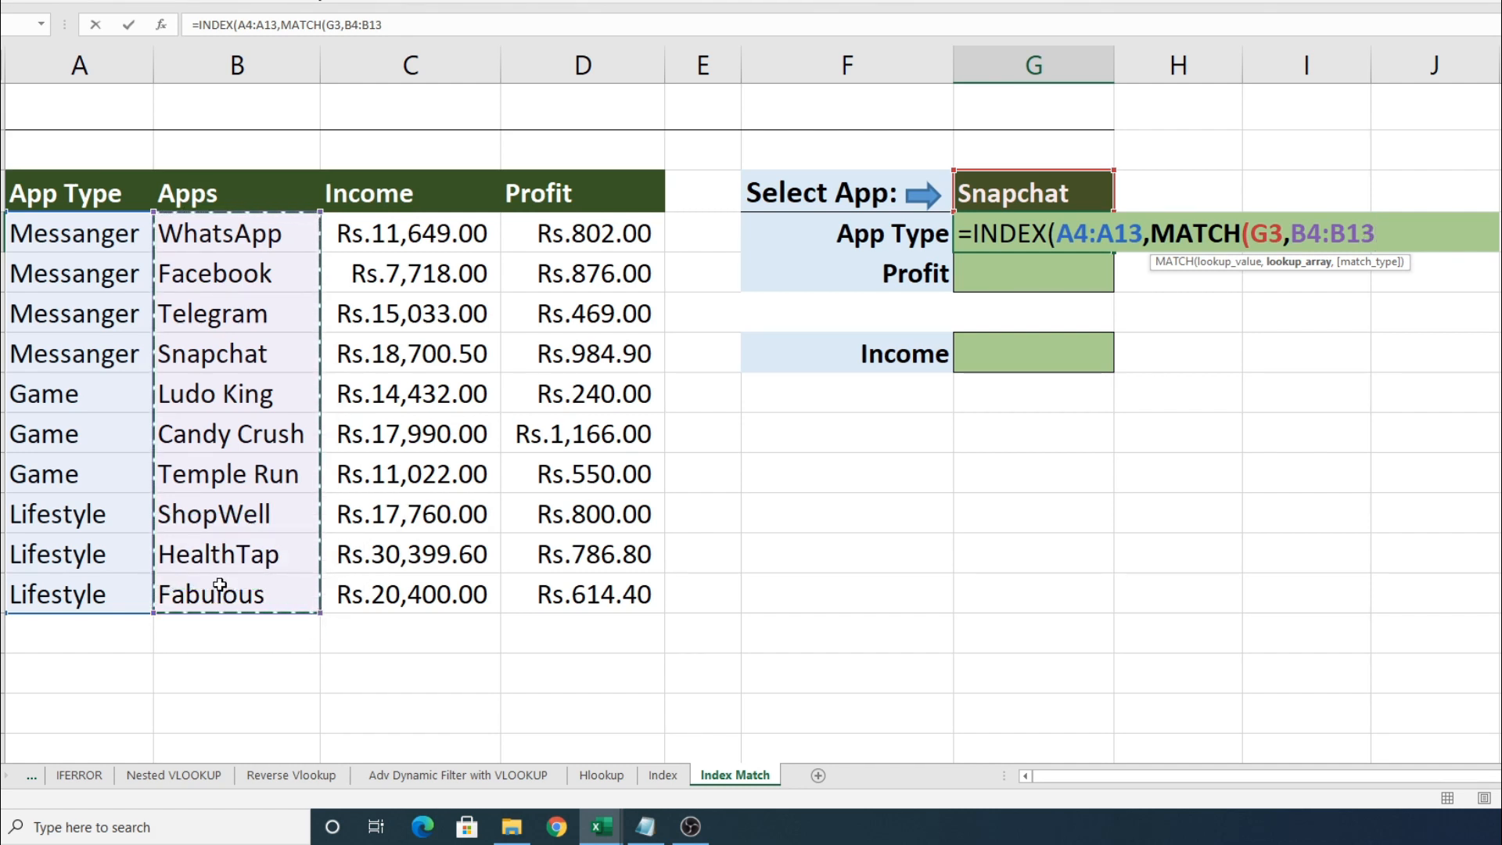
type(",")
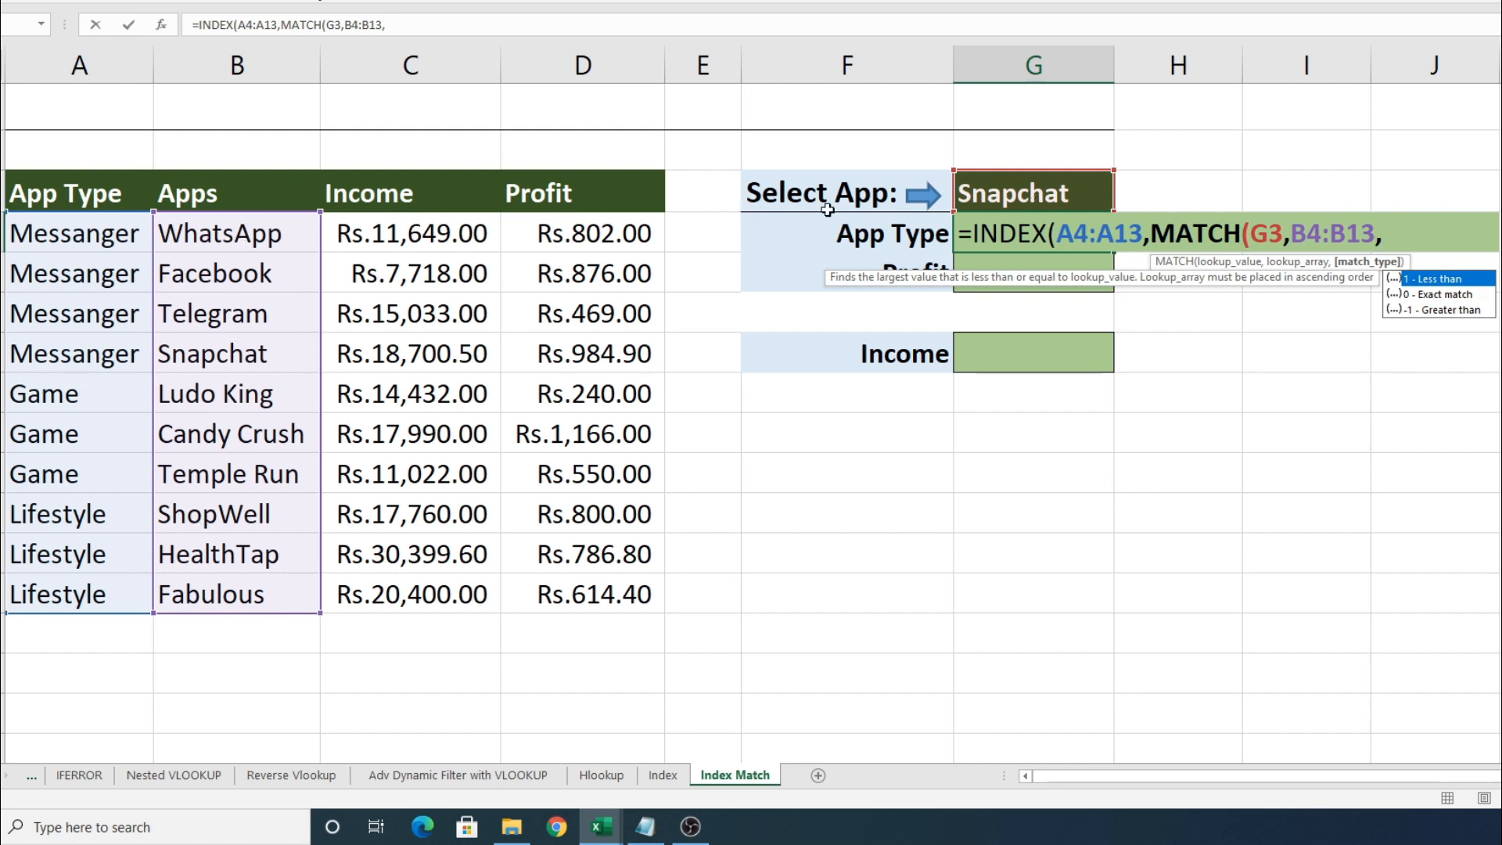
type("0)")
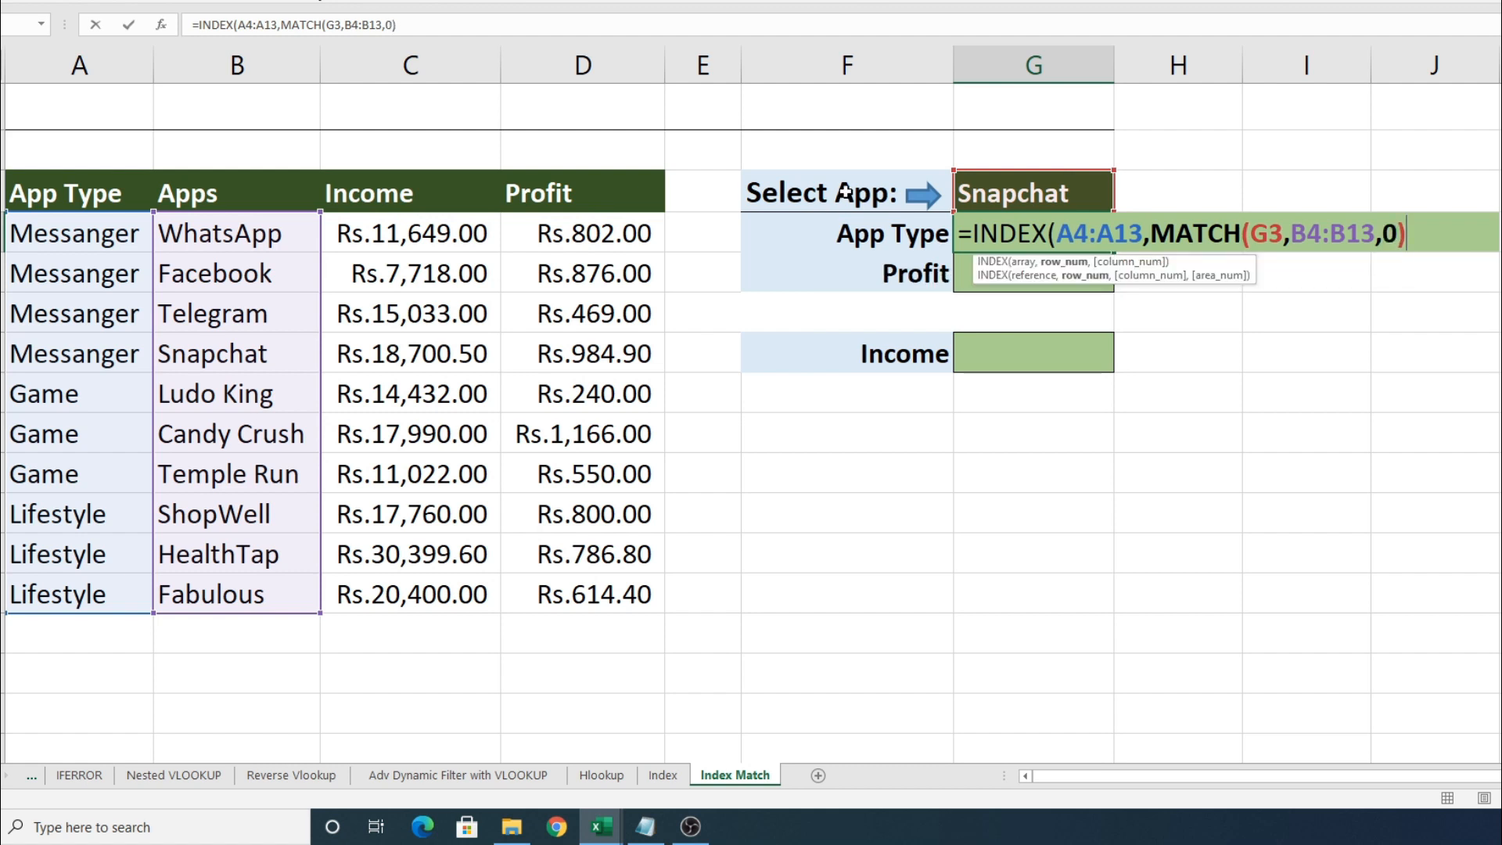
Review the INDEX and MATCH arguments in the G4 formula and add the closing parenthesis of the INDEX function.
key("Left")
left_click(1242, 235)
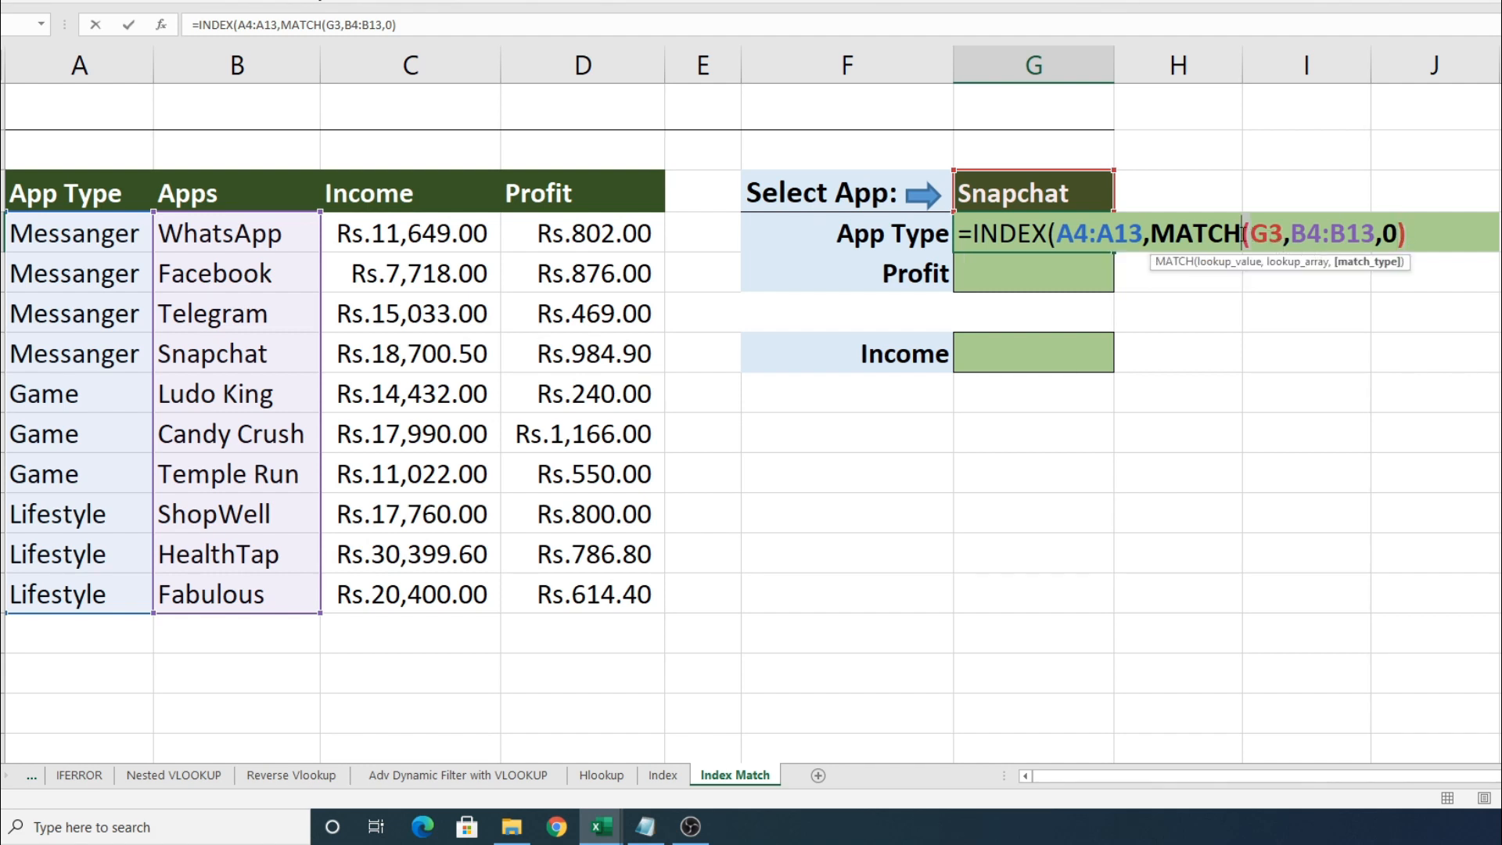
left_click(1052, 235)
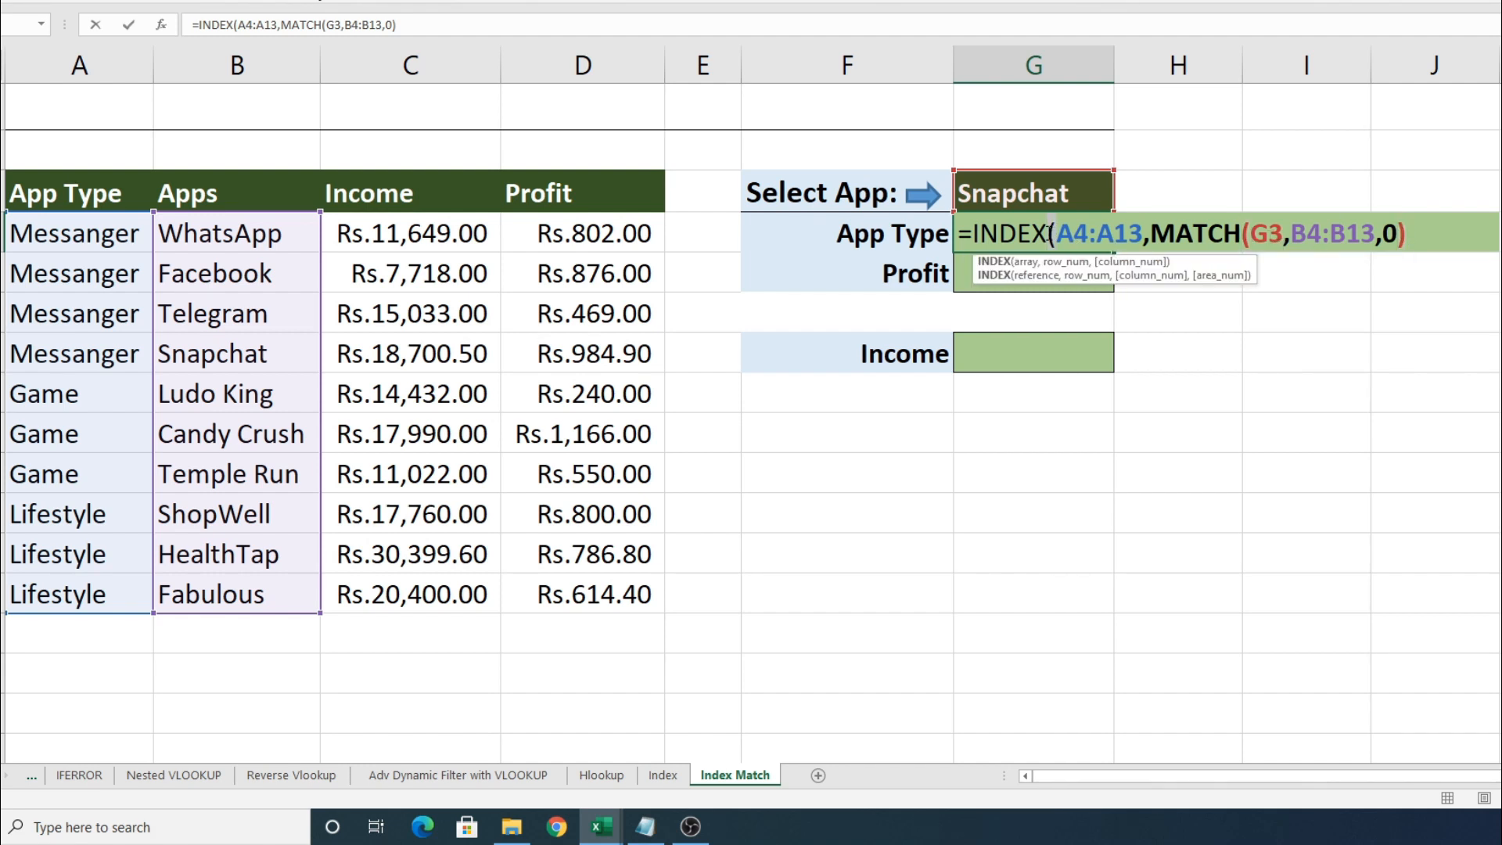
left_click(1413, 238)
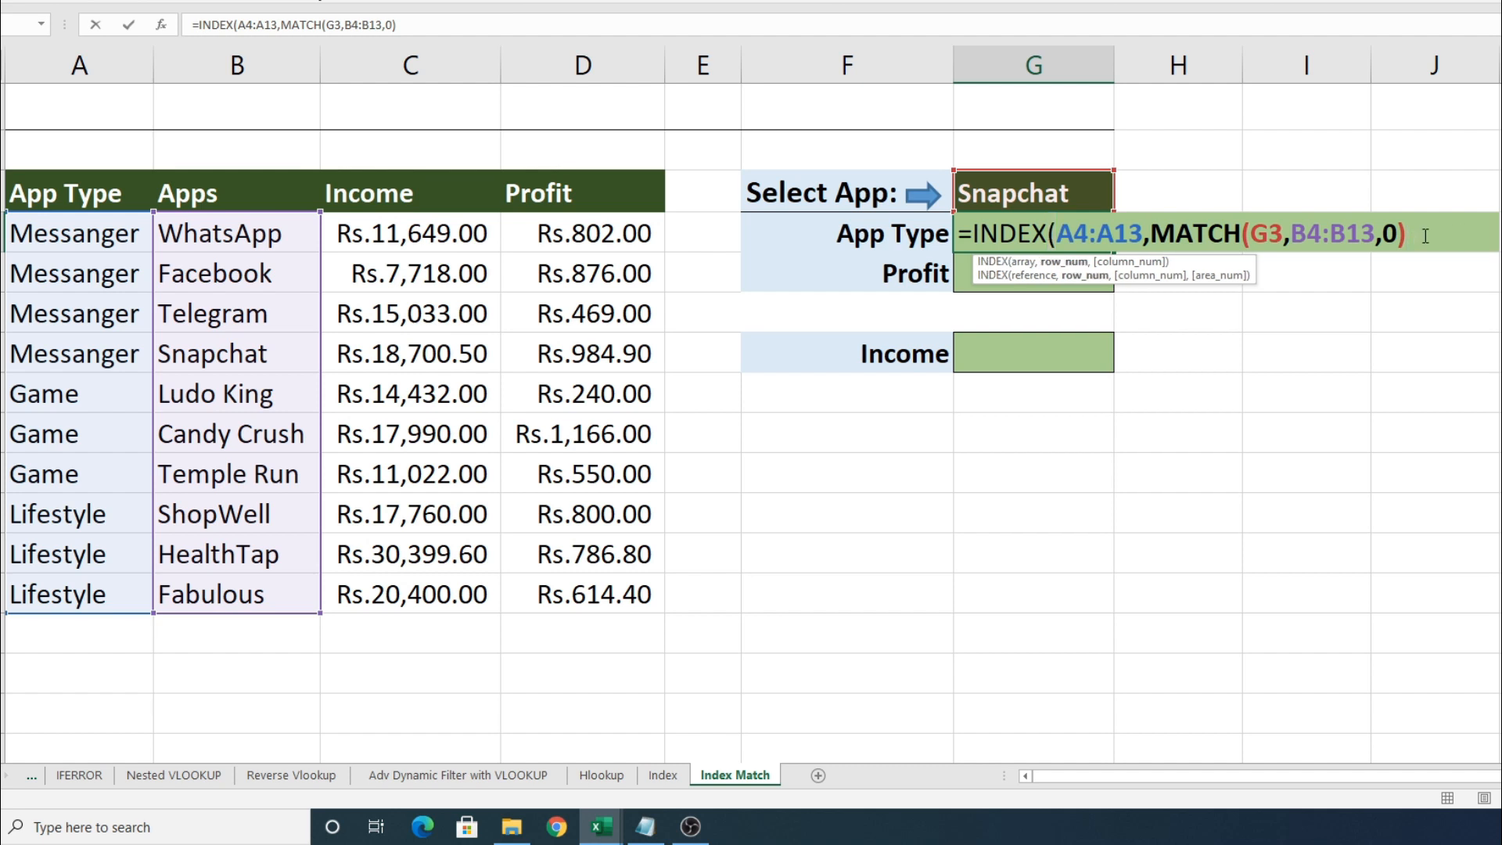
type(")")
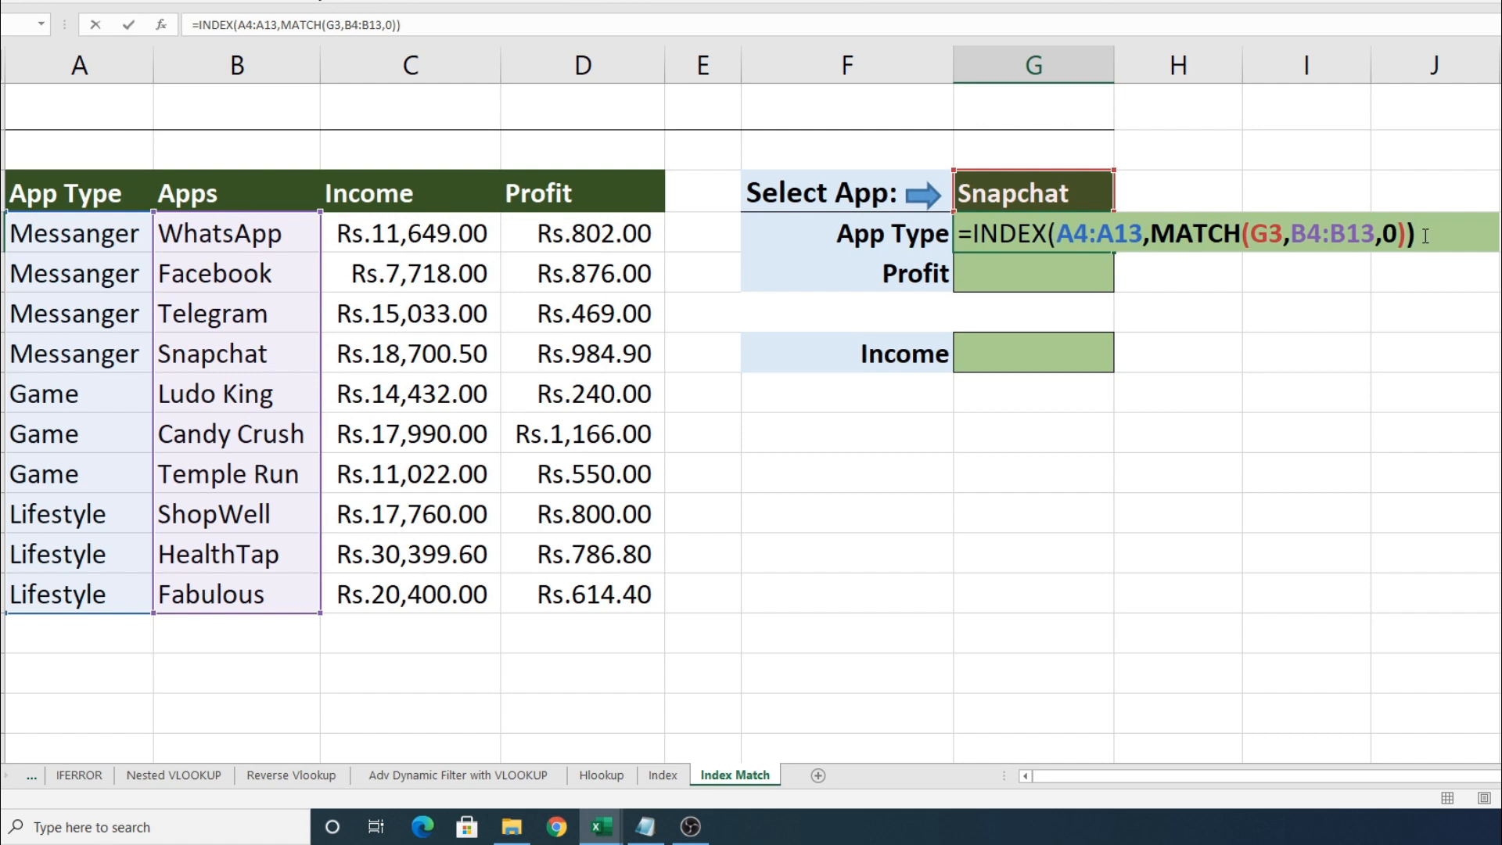
Evaluate only the MATCH(G3,B4:B13,0) part inside the G4 formula, and restore the original expression.
key("Left")
key("Left")
key("Right")
key("Left")
key("shift+Left")
key("shift+Left")
key("shift+Left")
key("shift+Left")
key("shift+Left")
key("shift+Left")
key("shift+Left")
key("shift+Left")
key("shift+Left")
key("shift+Left")
key("shift+Left")
key("shift+Left")
key("shift+Left")
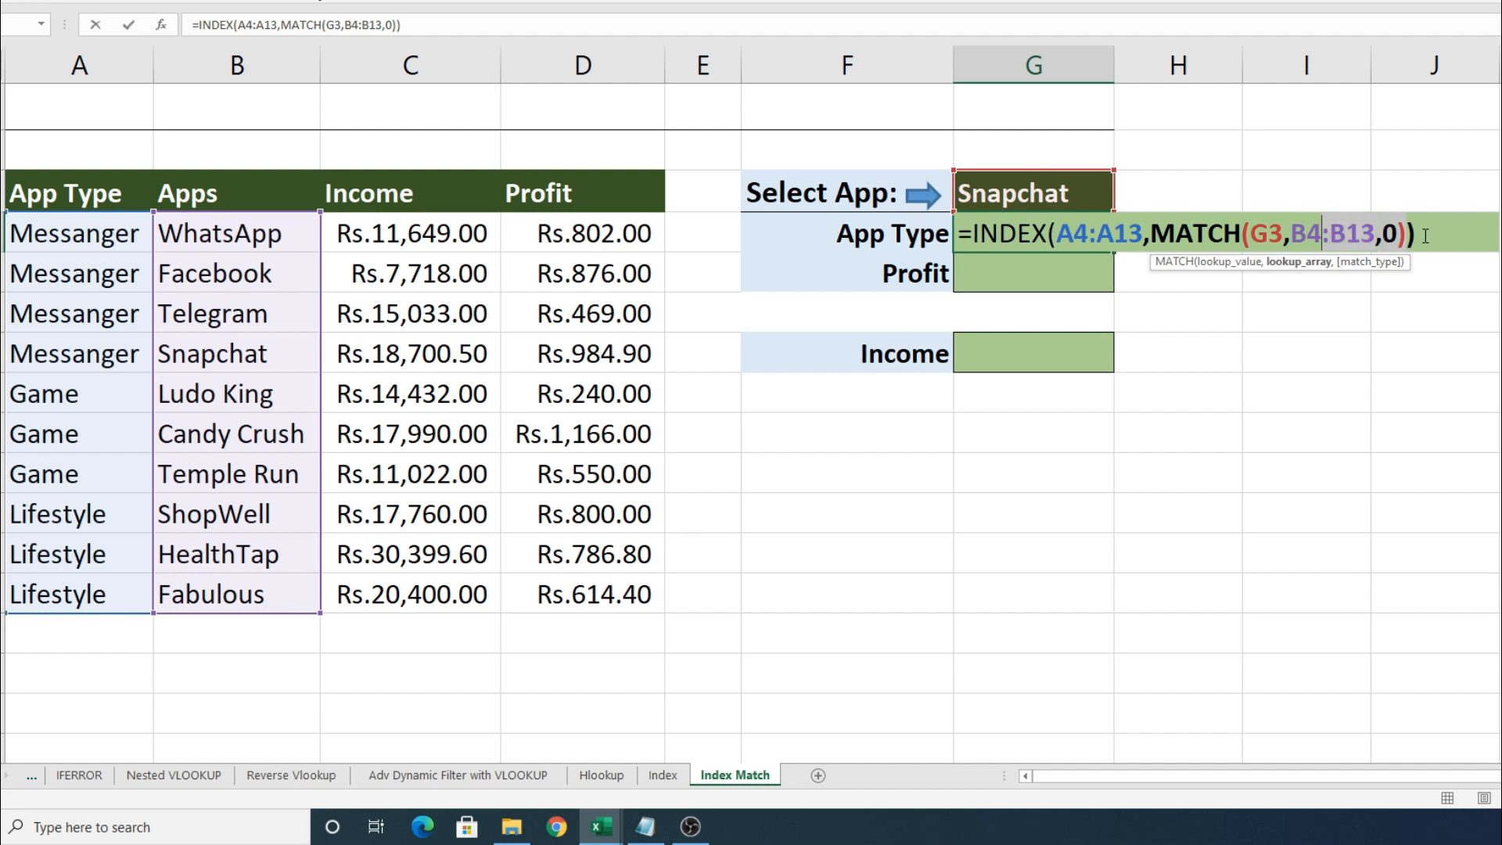
key("shift+Left")
key("shift+Left")
key("shift+Left")
key("shift+Left")
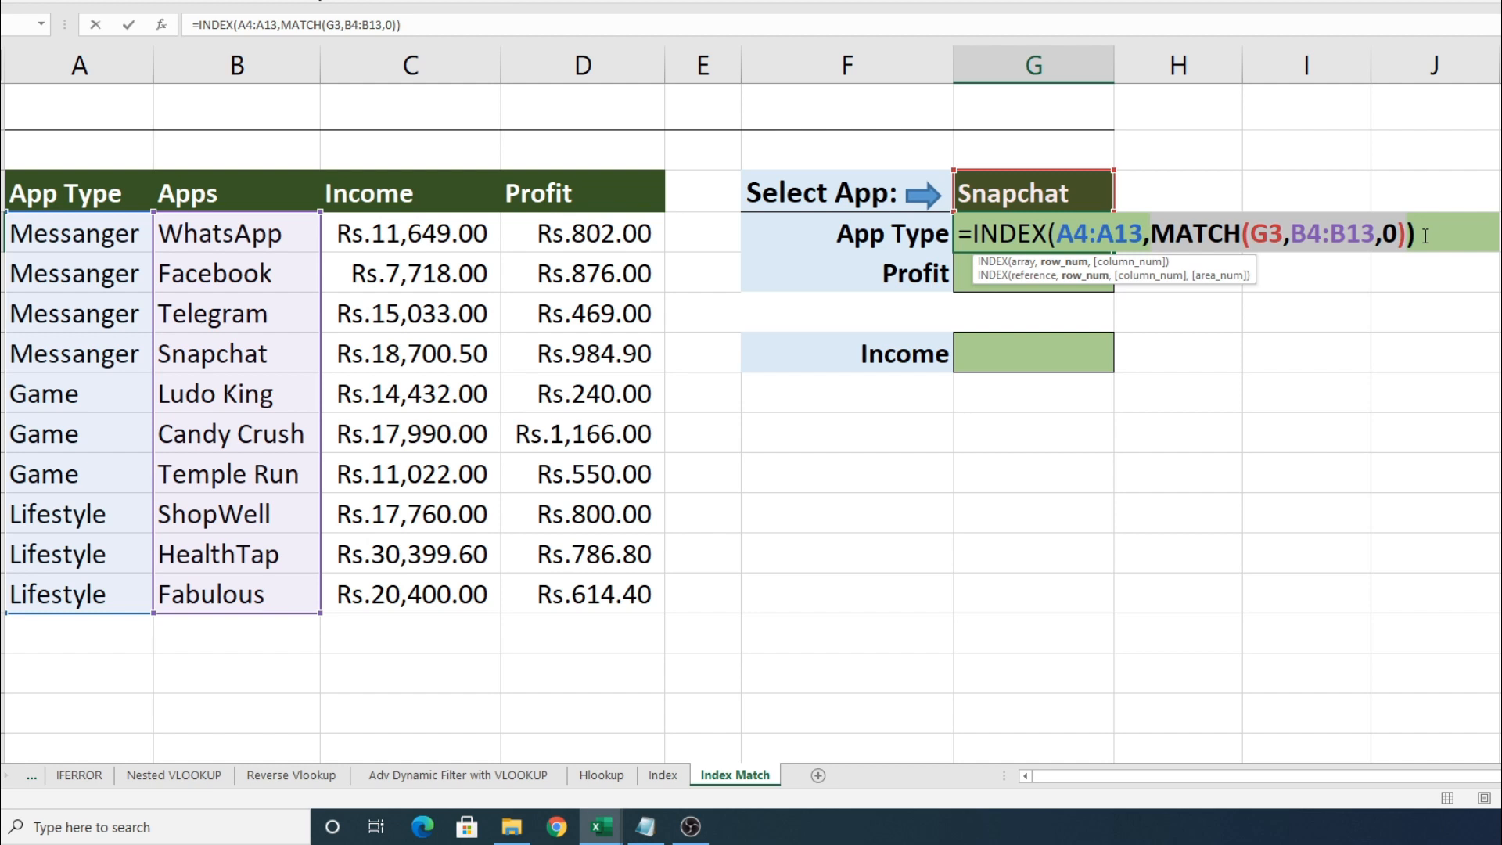
type("4:A13,4")
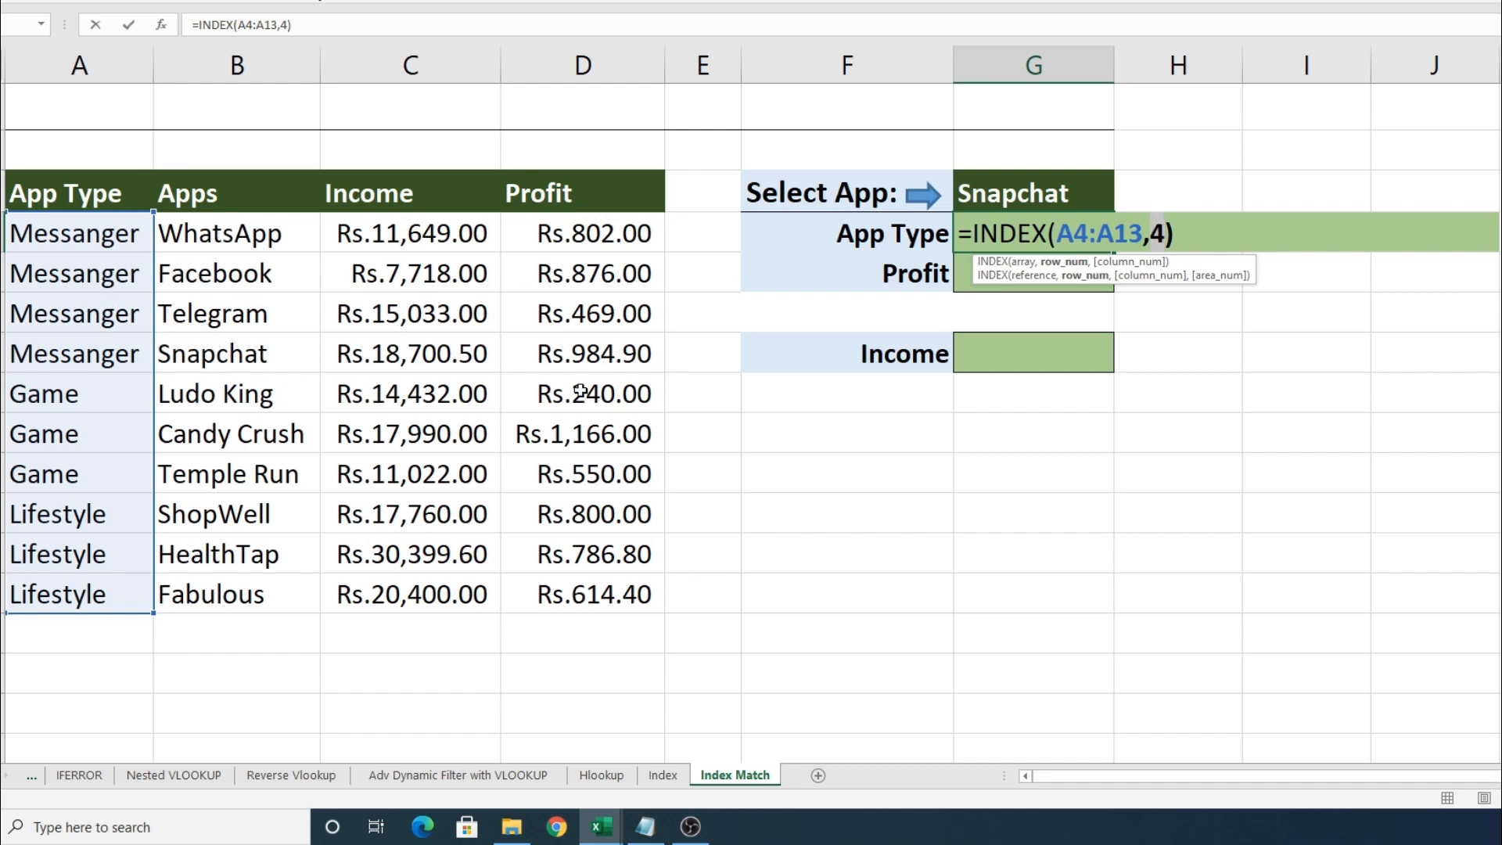
type("MATCH(G3,B4:B13,0)")
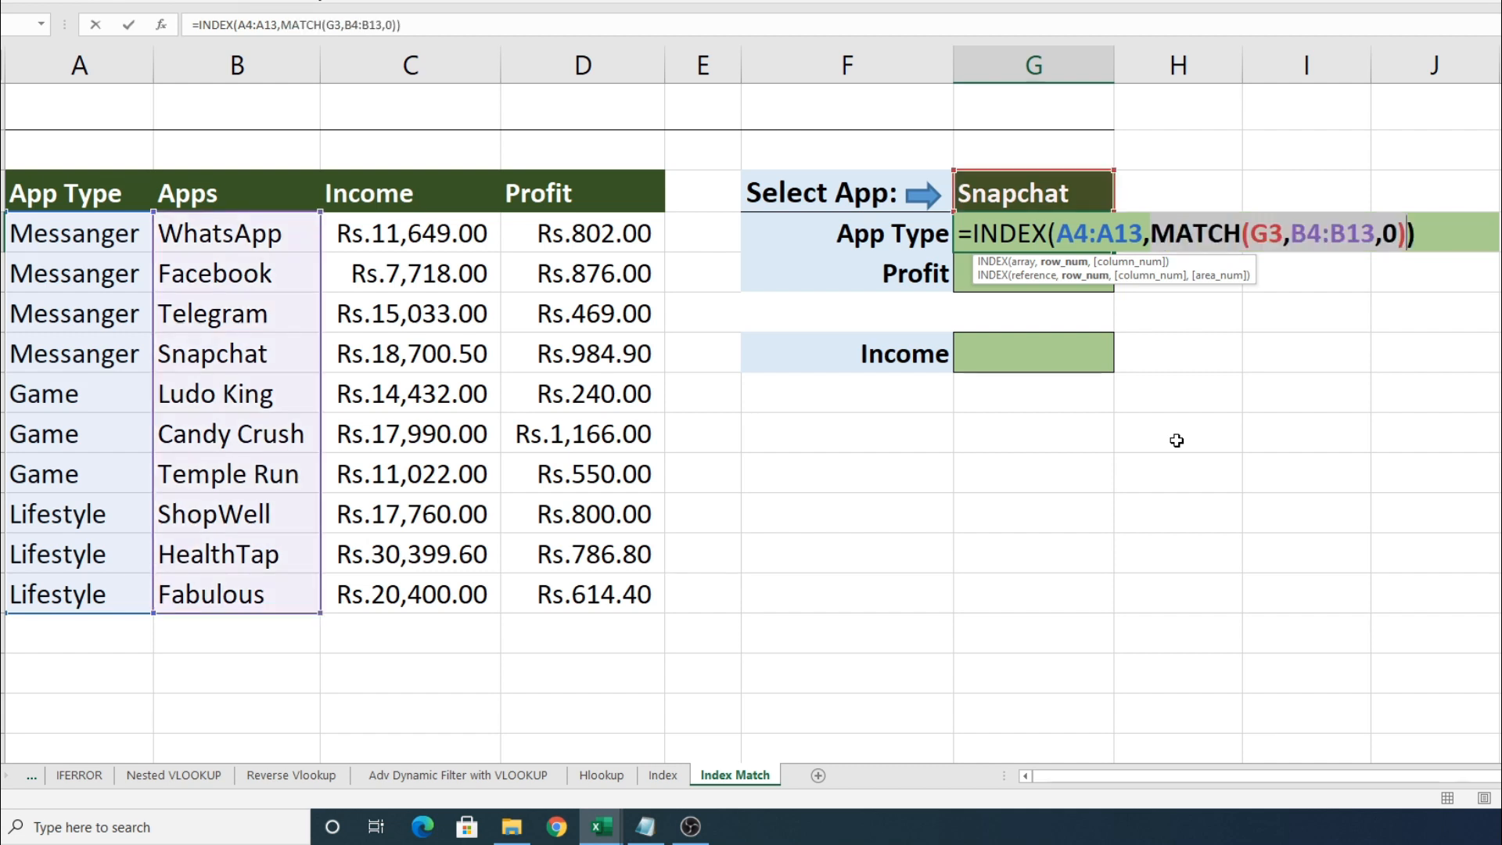
Enter the INDEX MATCH formula in G4 and compare its result with the app type in the Snapchat row.
key("Right")
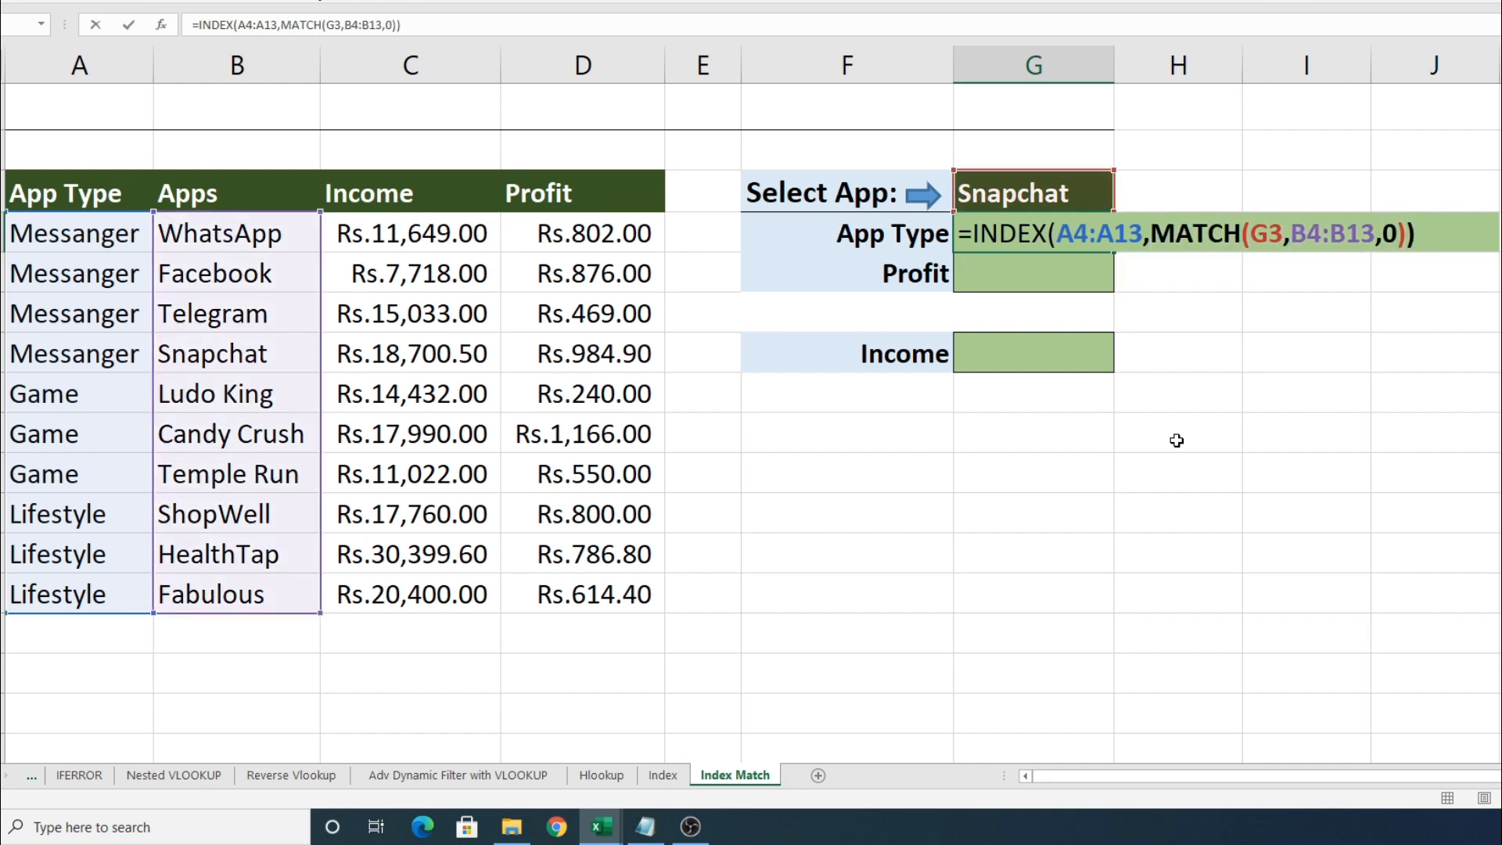
key("Return")
left_click(1033, 244)
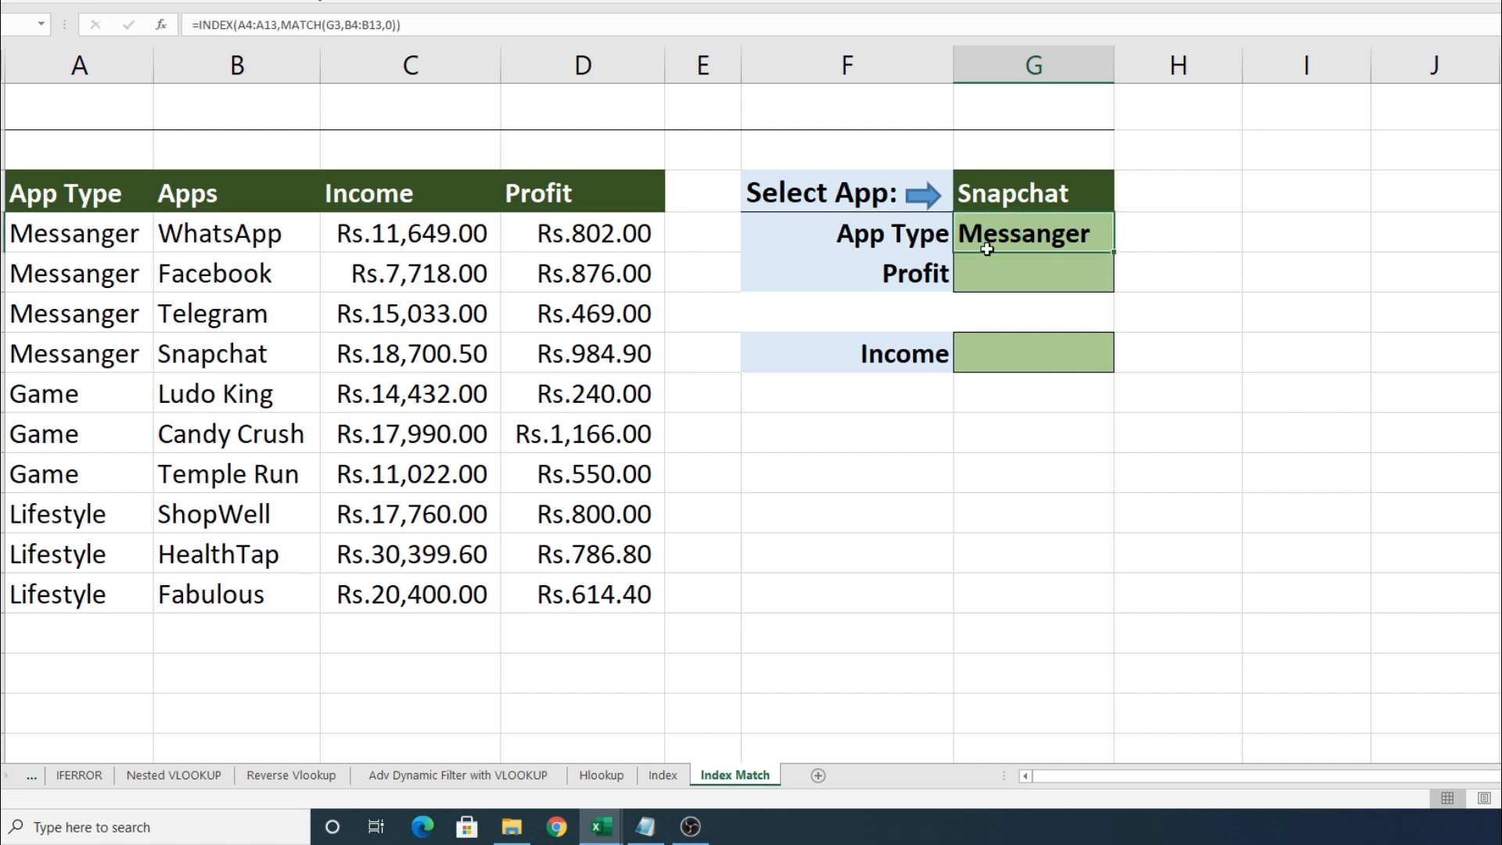
left_click(217, 358)
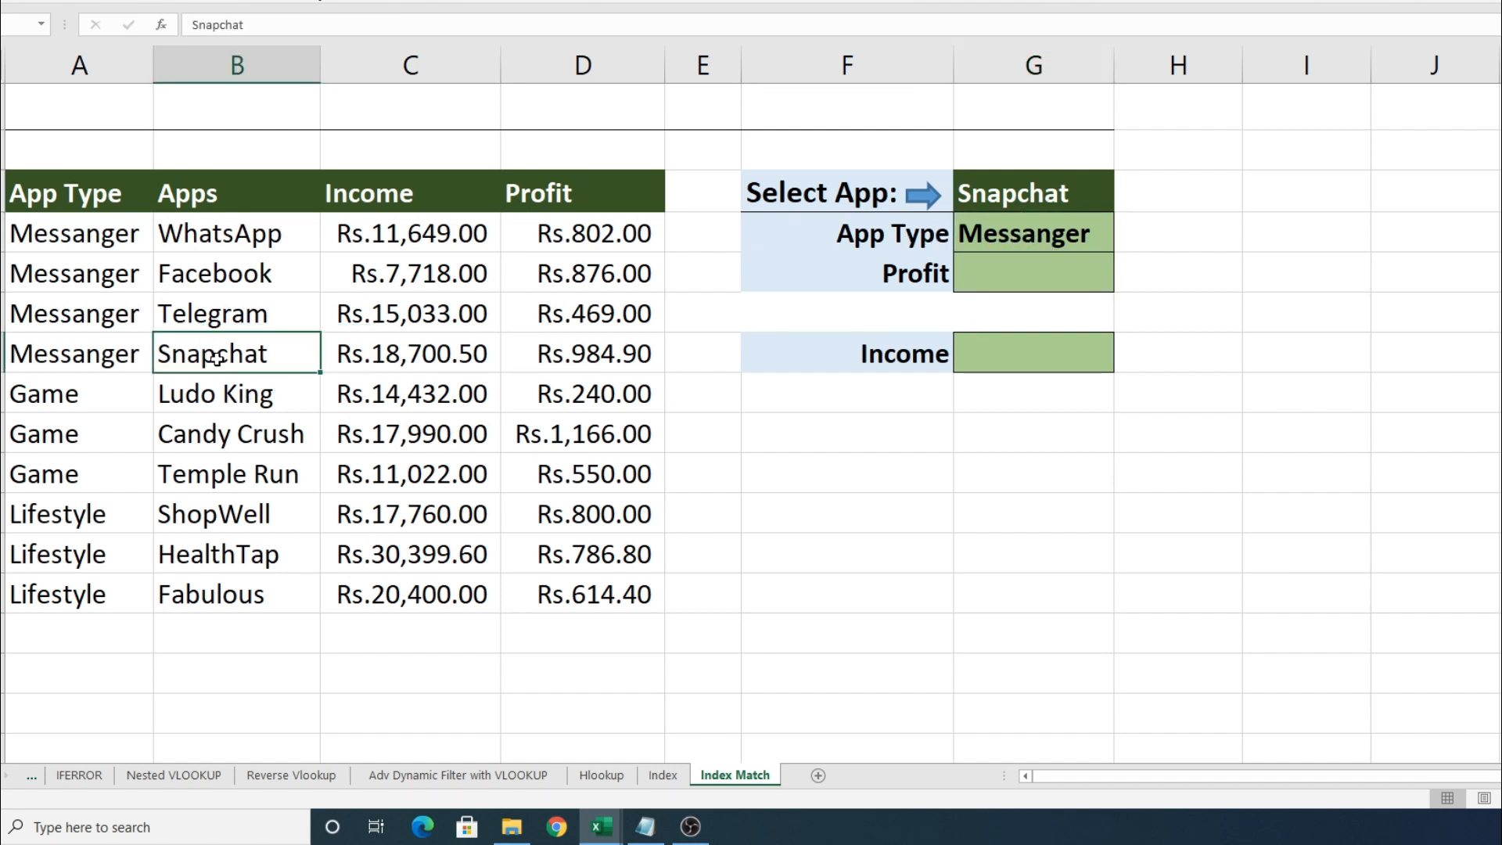
left_click(69, 358)
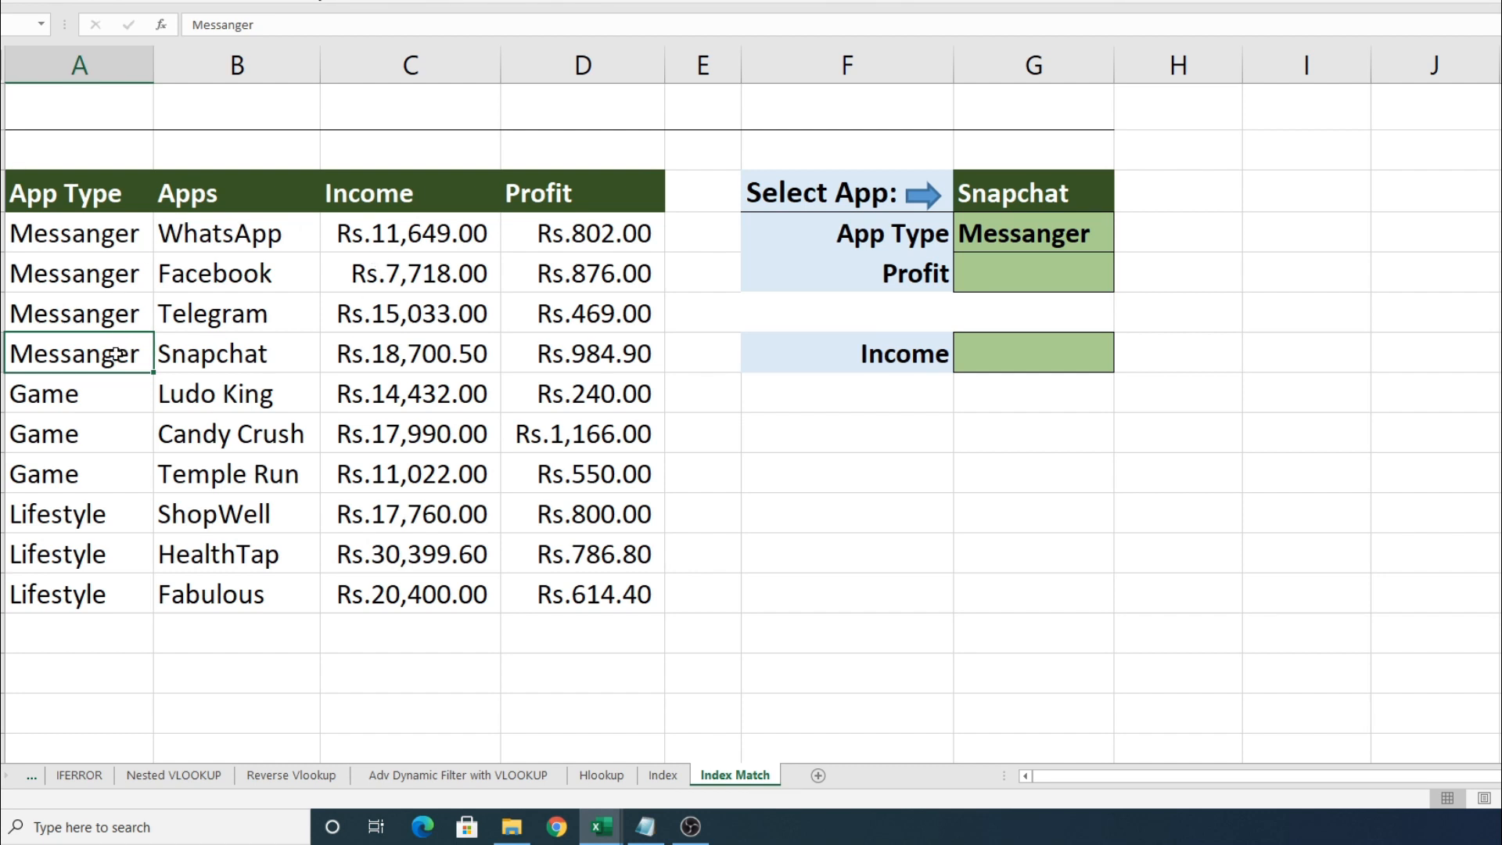
Begin an INDEX formula in G5, beside Profit, with D4:D12 as the array.
left_click(1013, 294)
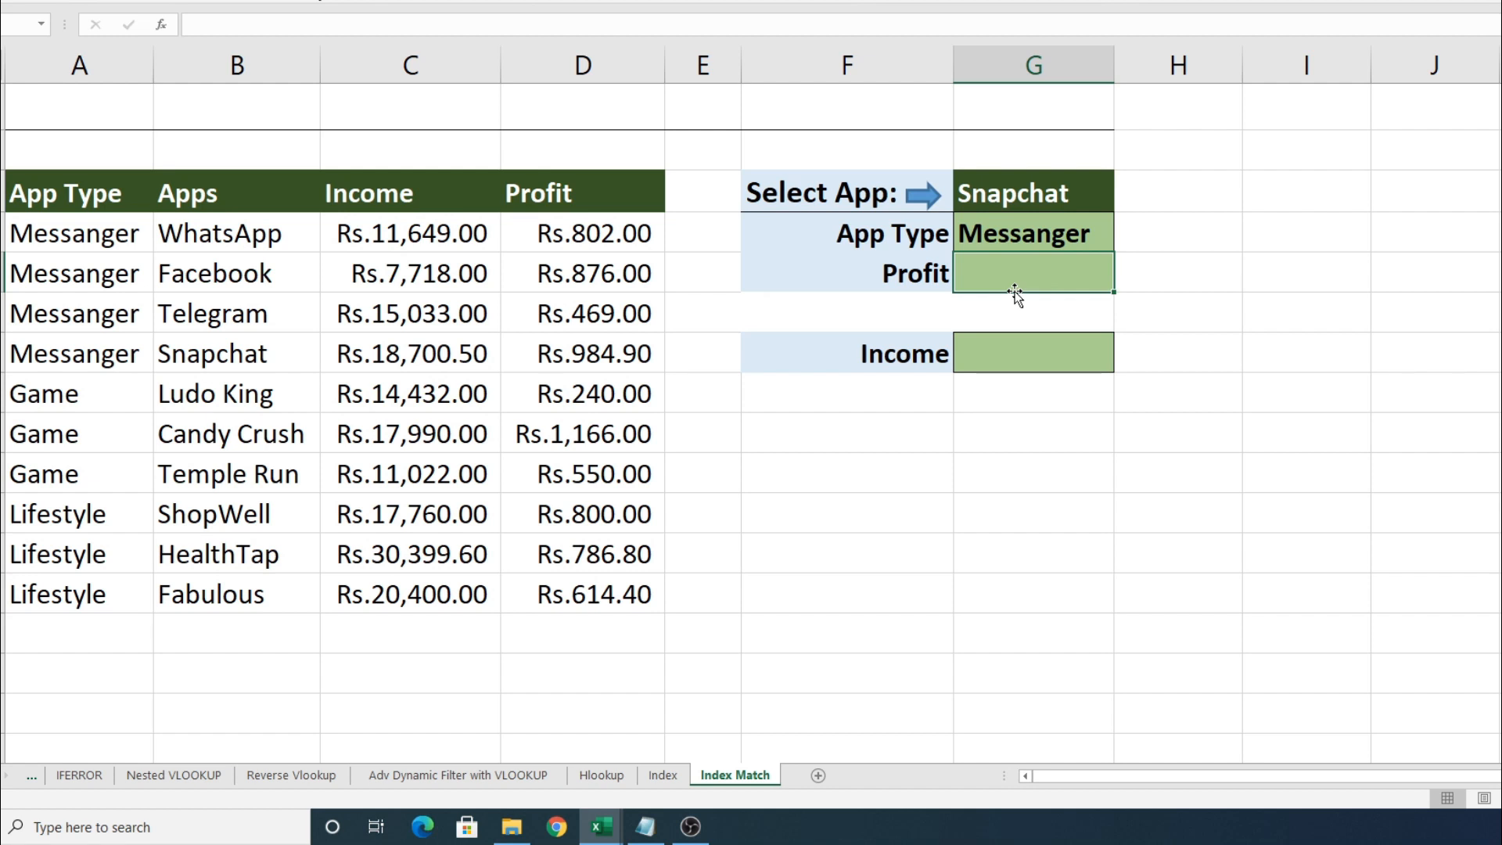
type("=")
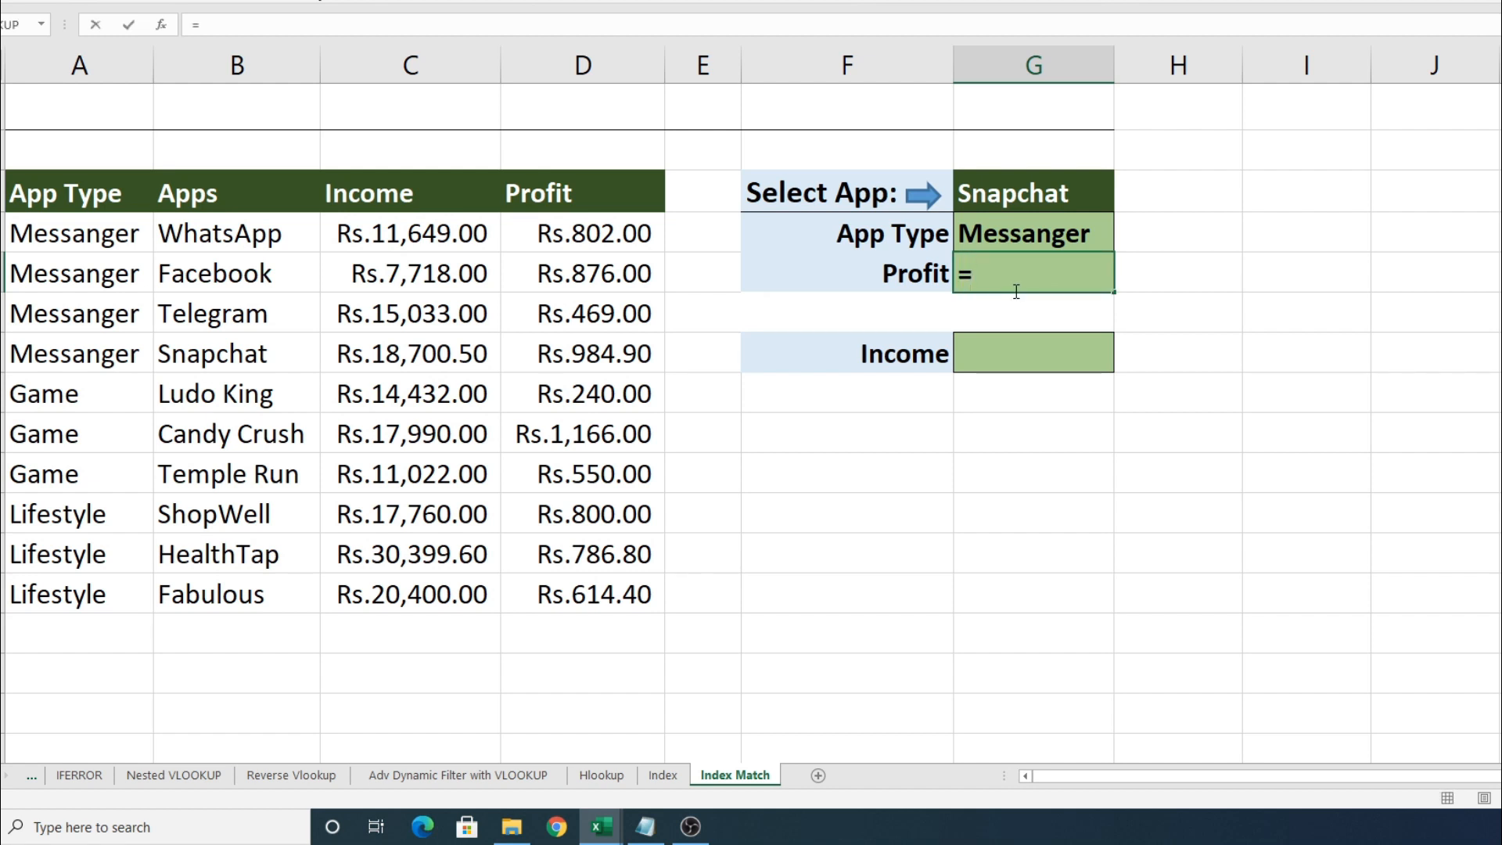
type("index")
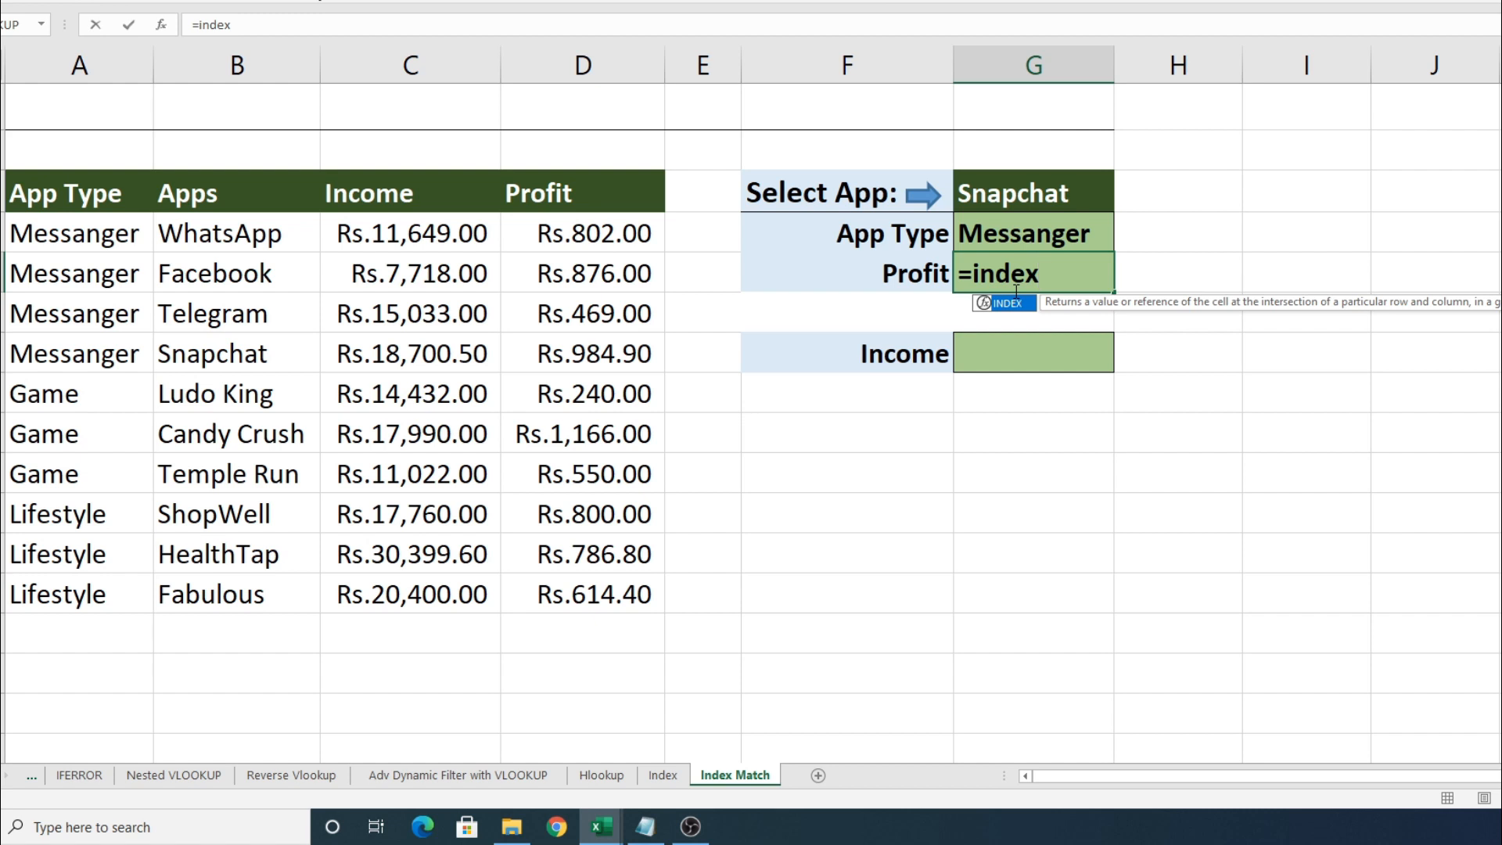
key("Tab")
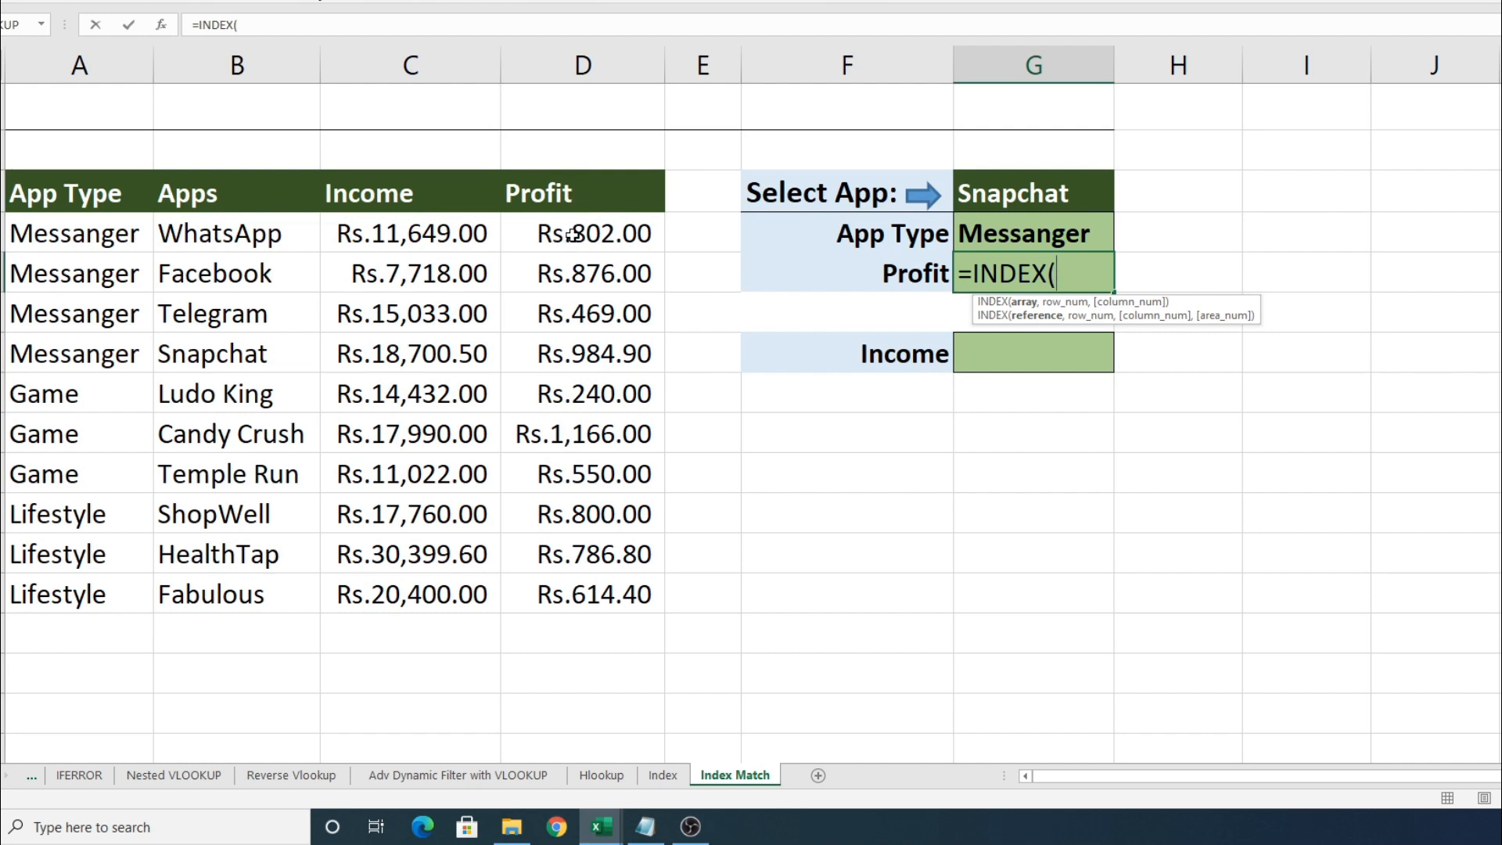
left_click_drag(580, 229, 595, 559)
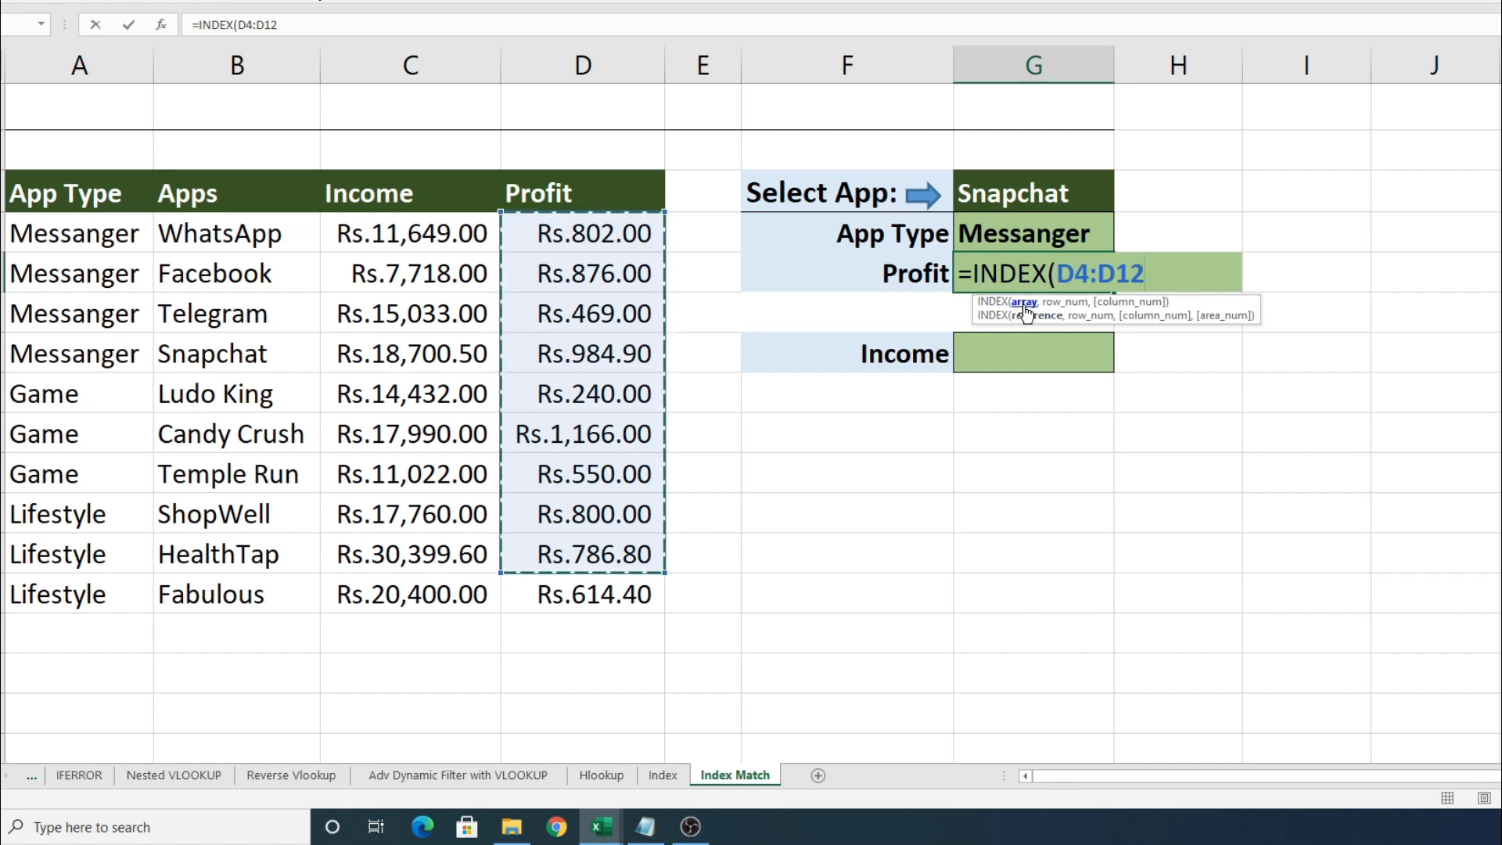
type(",")
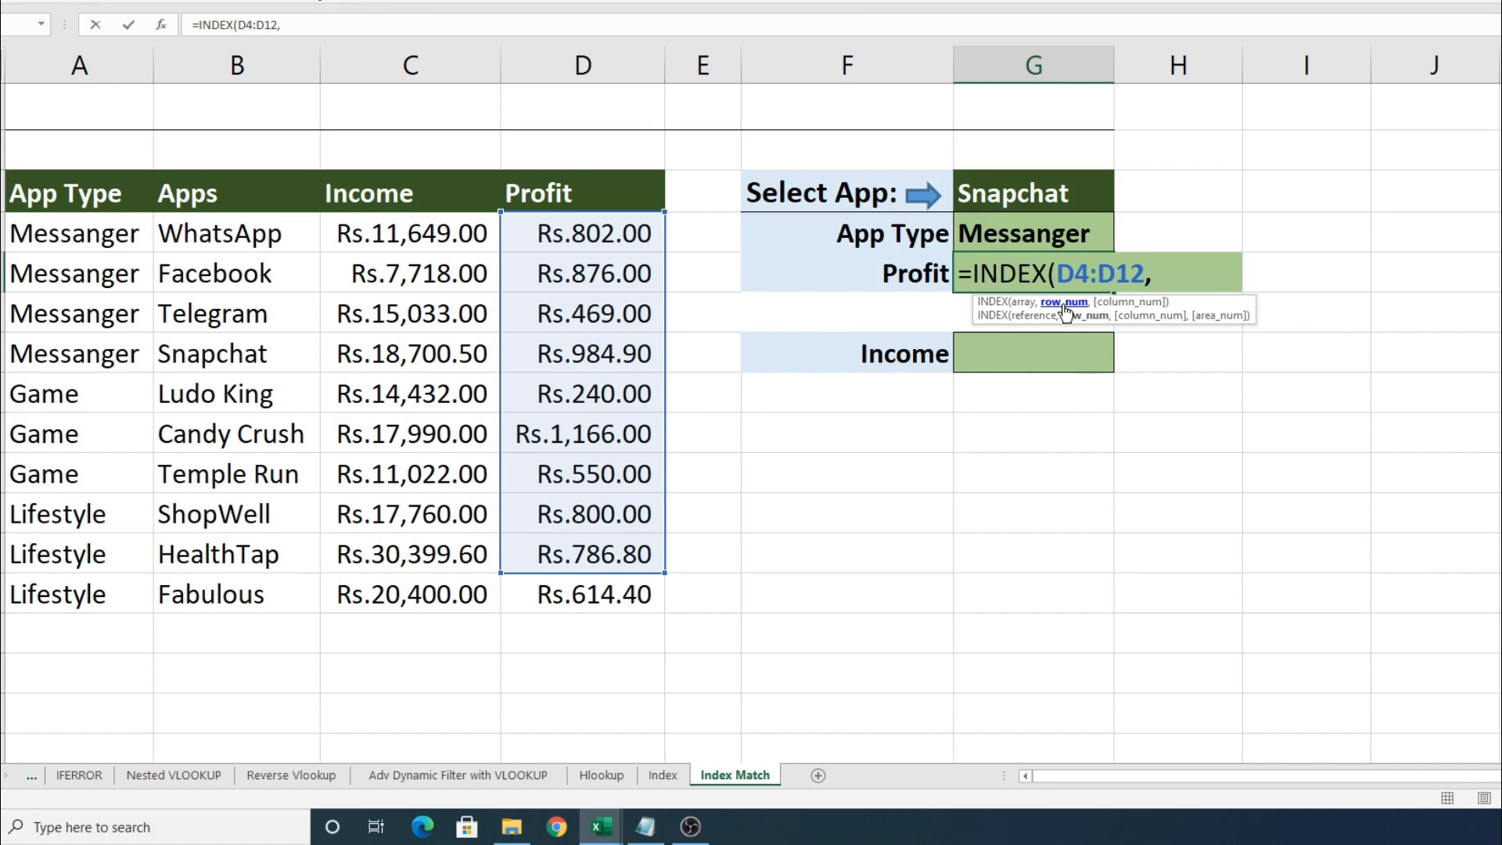
Start a nested MATCH function as the row number in G5 and correct the INDEX array to D4:D13.
type("mat")
key("Tab")
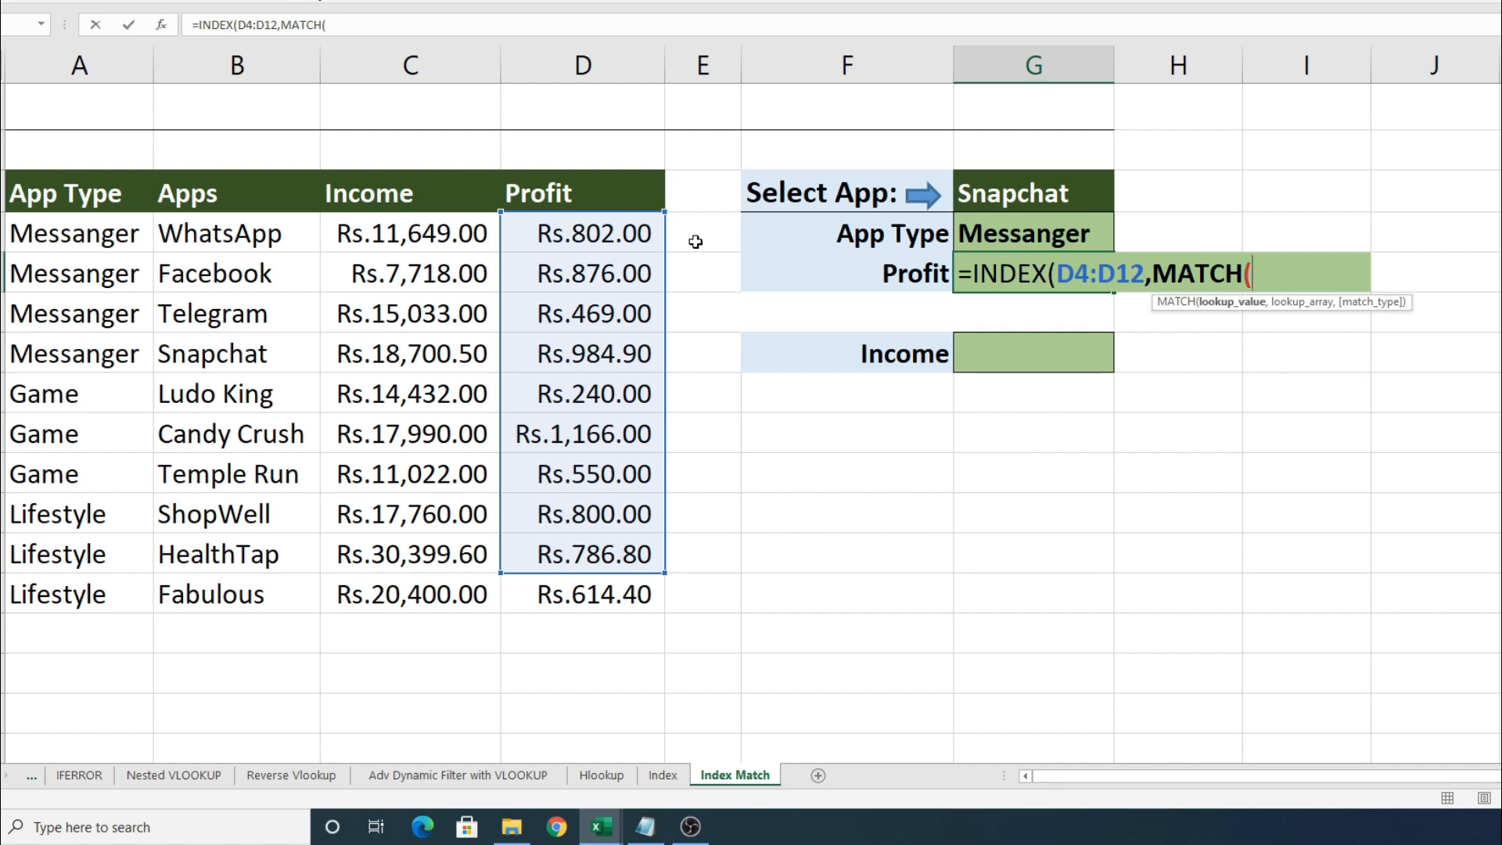
left_click(1130, 274)
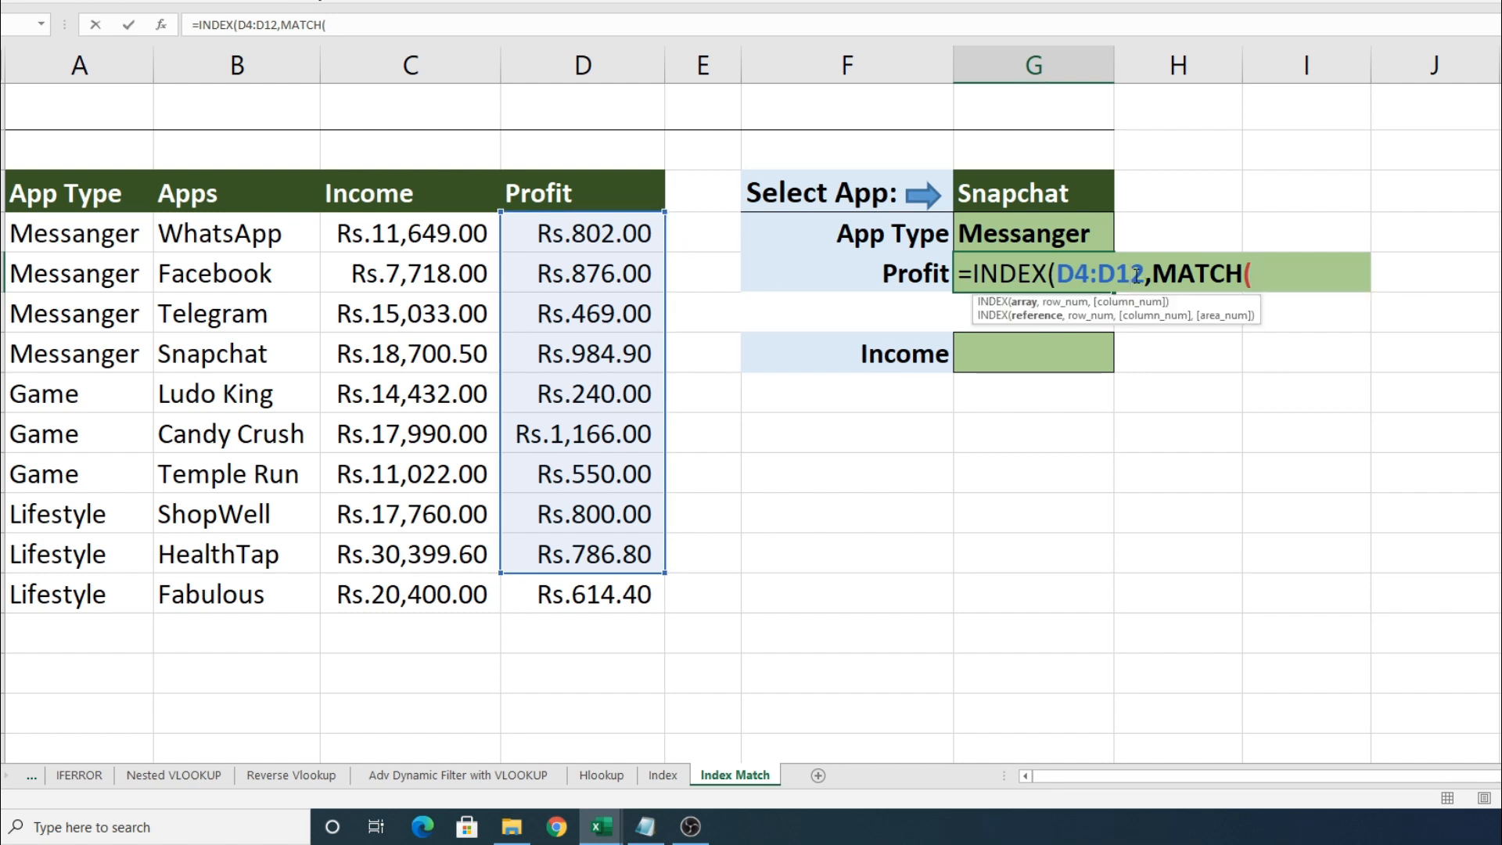
key("Delete")
type("3")
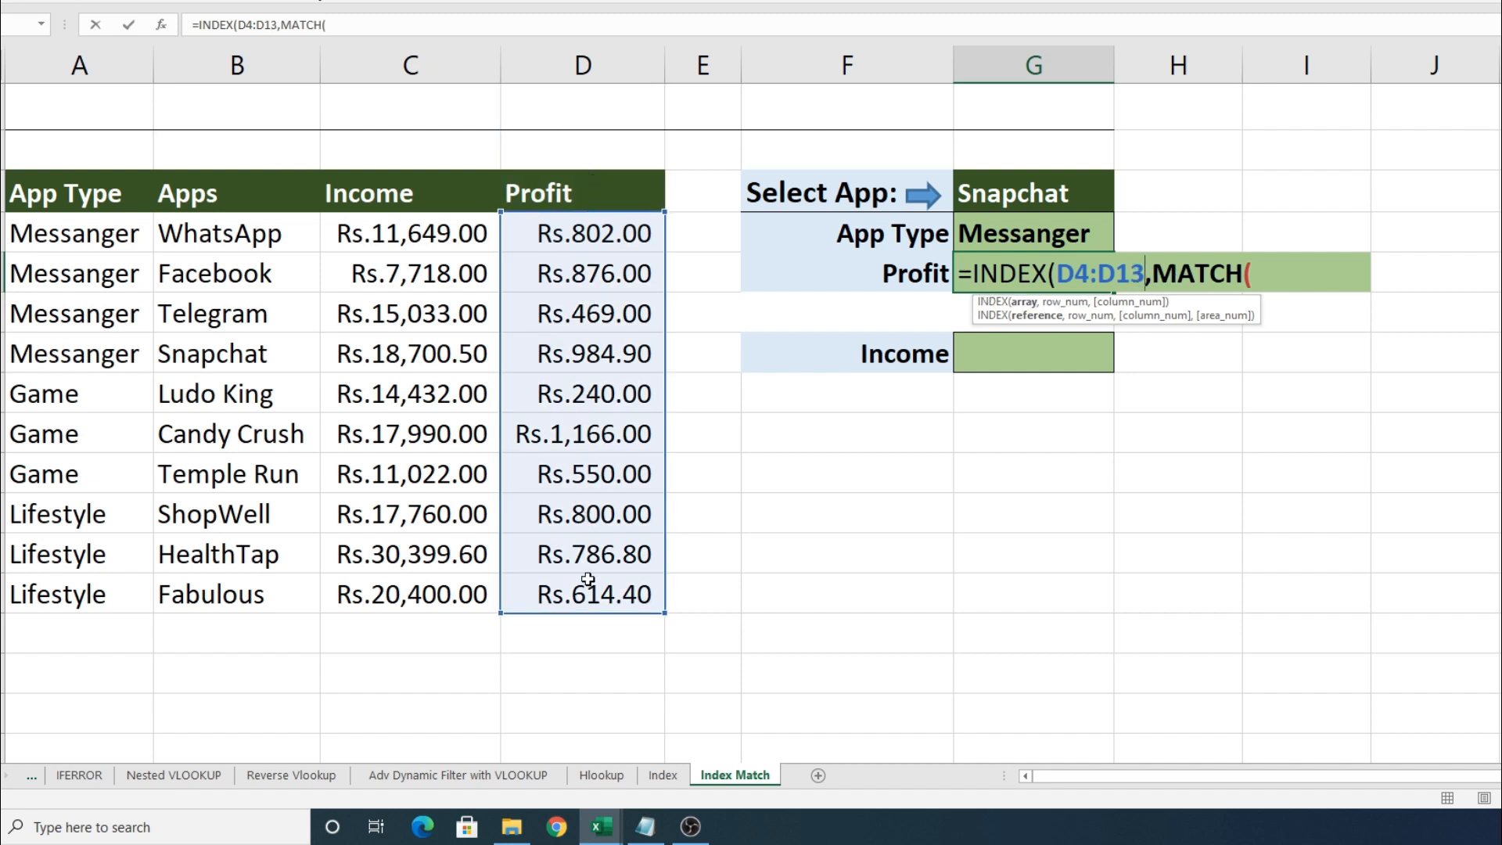
Complete the G5 formula with G3 as lookup value, B4:B13 as lookup array and match type 0, and enter it.
left_click(1273, 268)
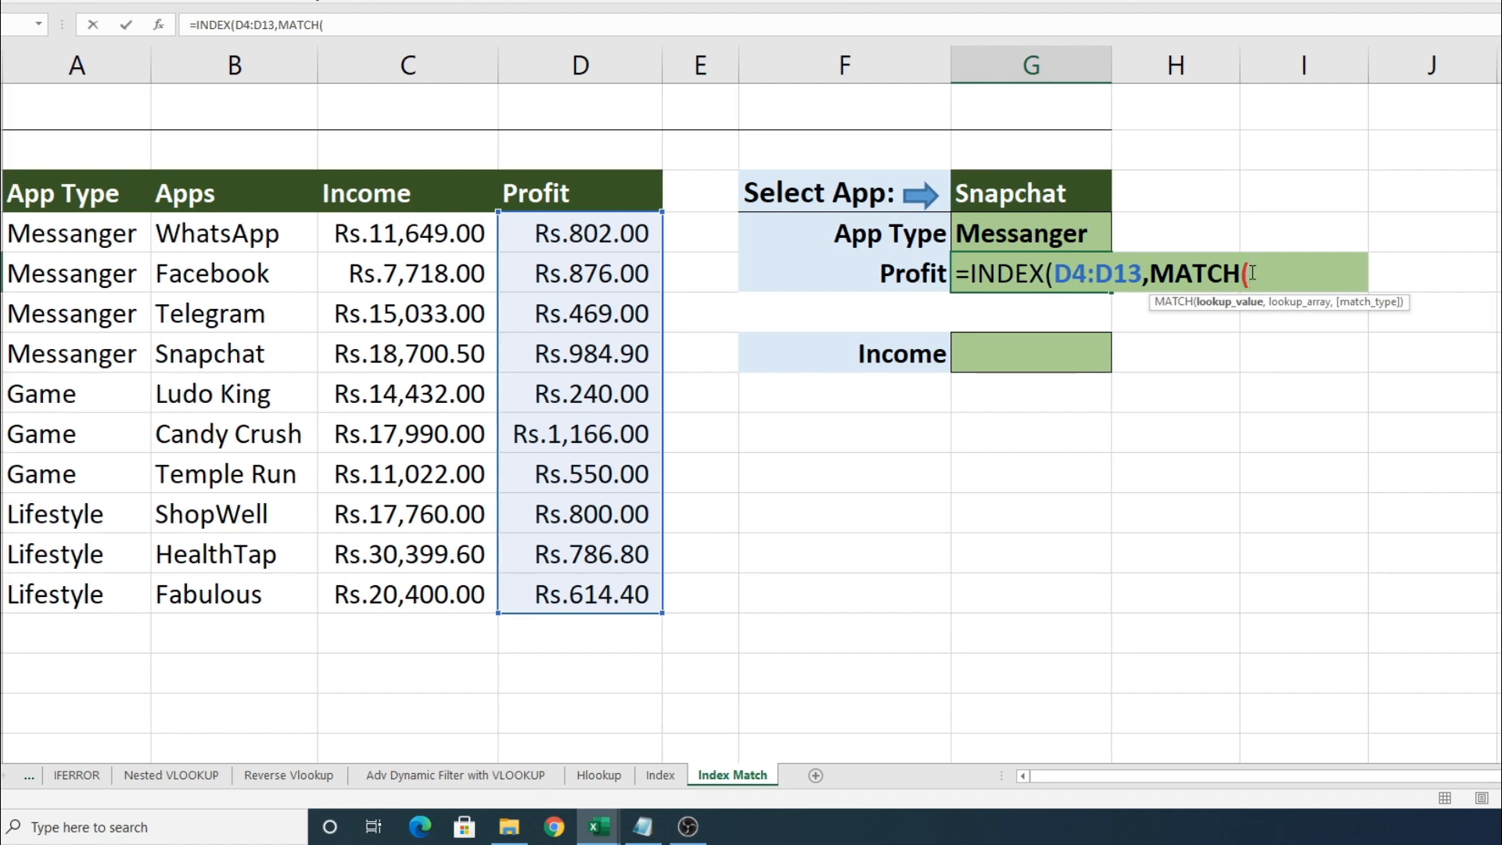
left_click(1051, 204)
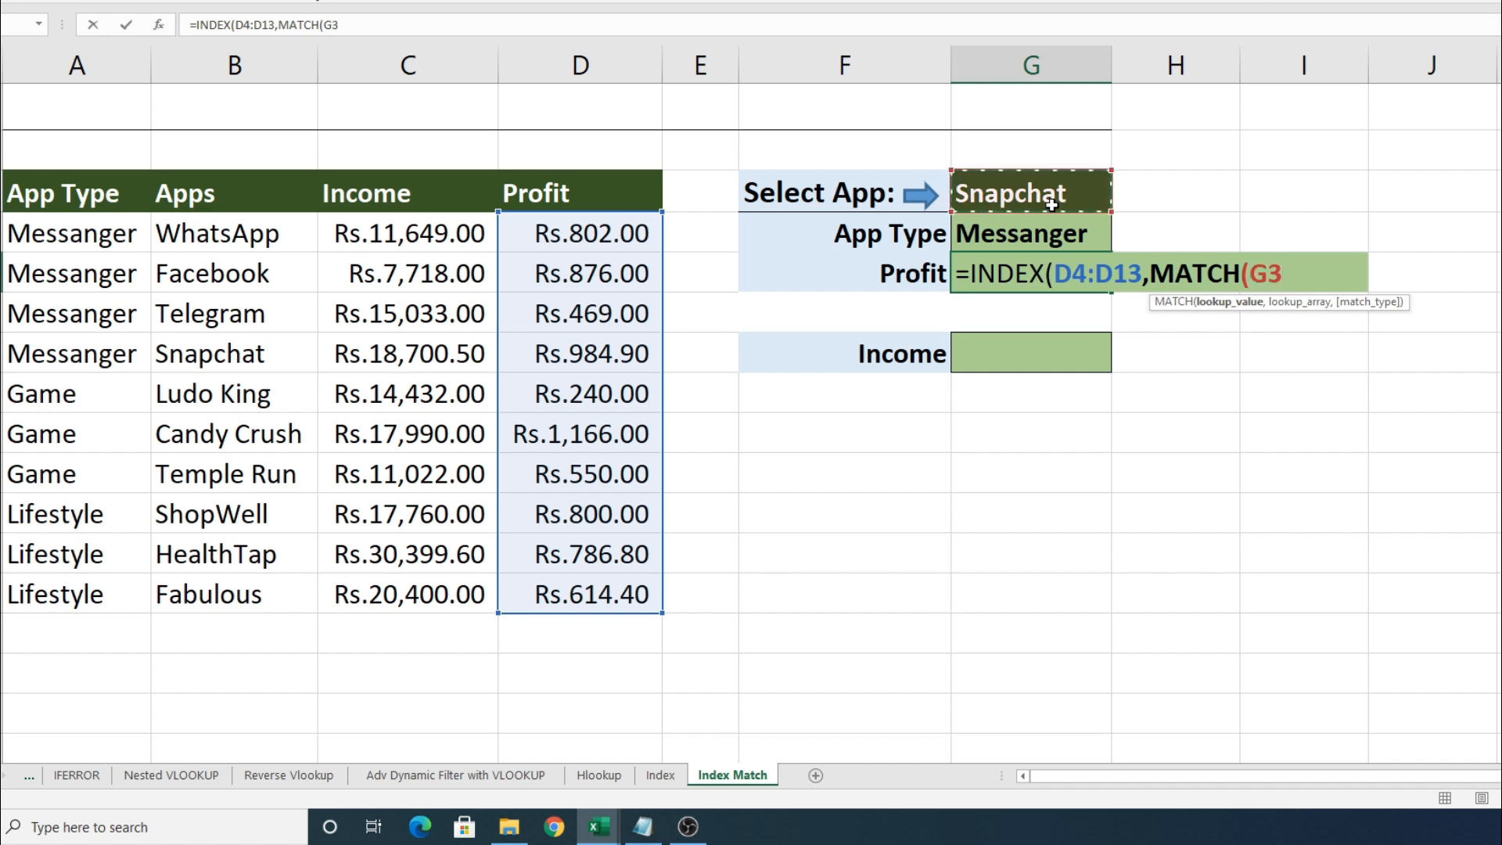
type(",")
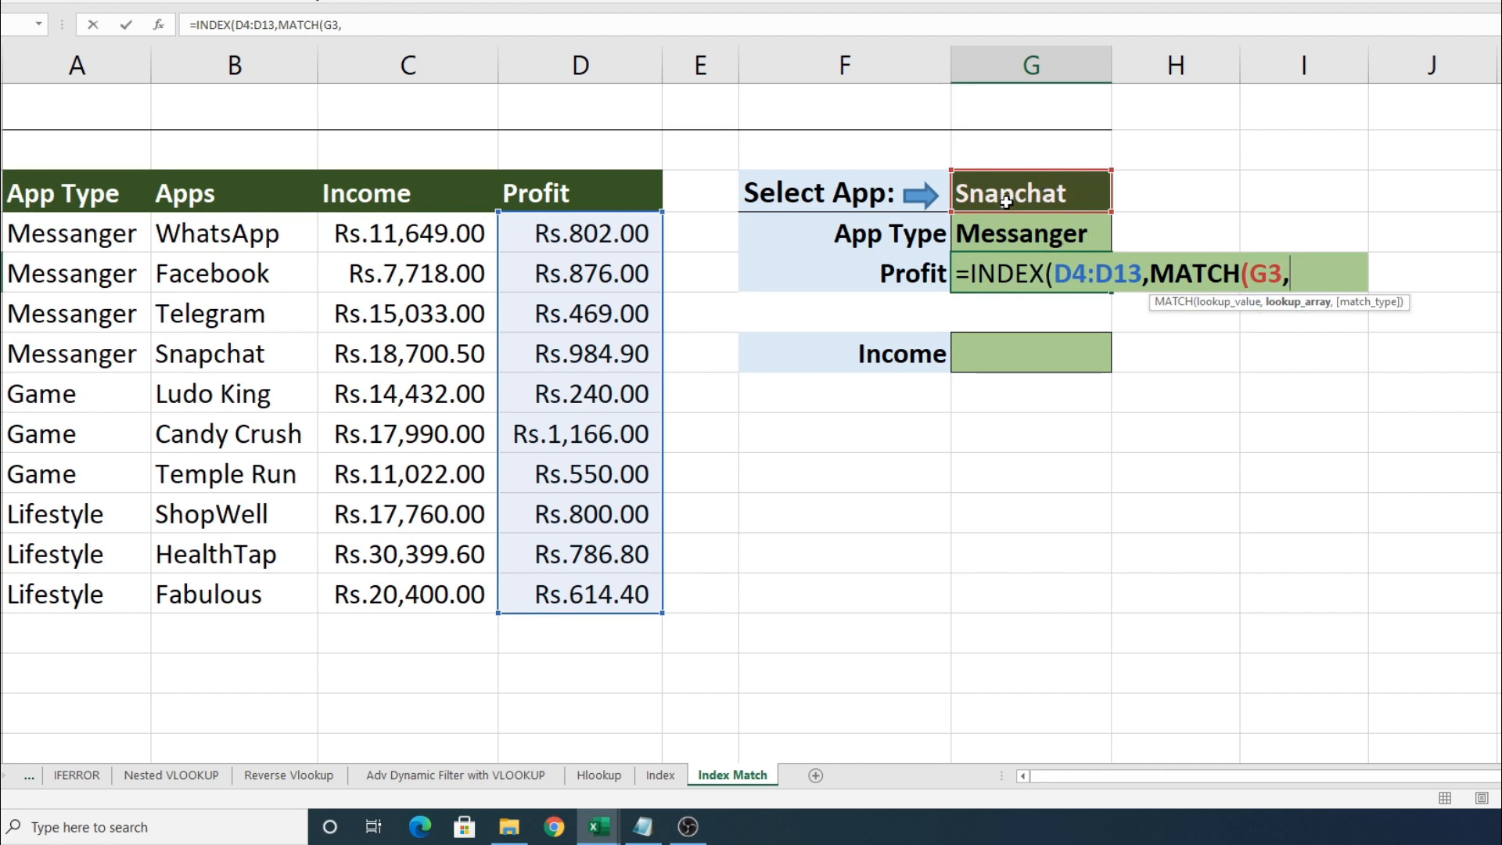
left_click_drag(222, 227, 208, 579)
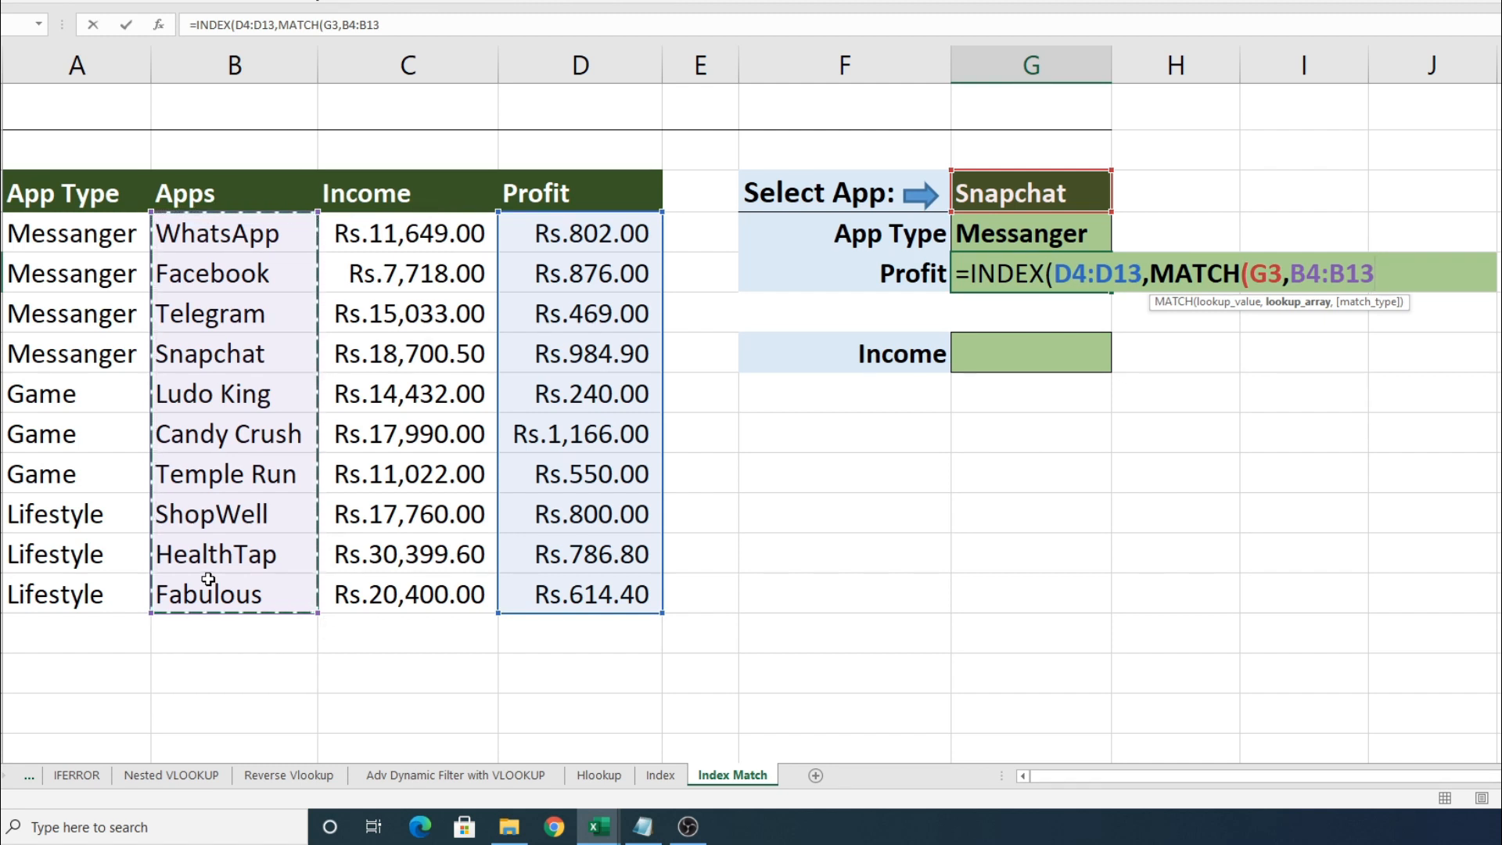
type(",0))")
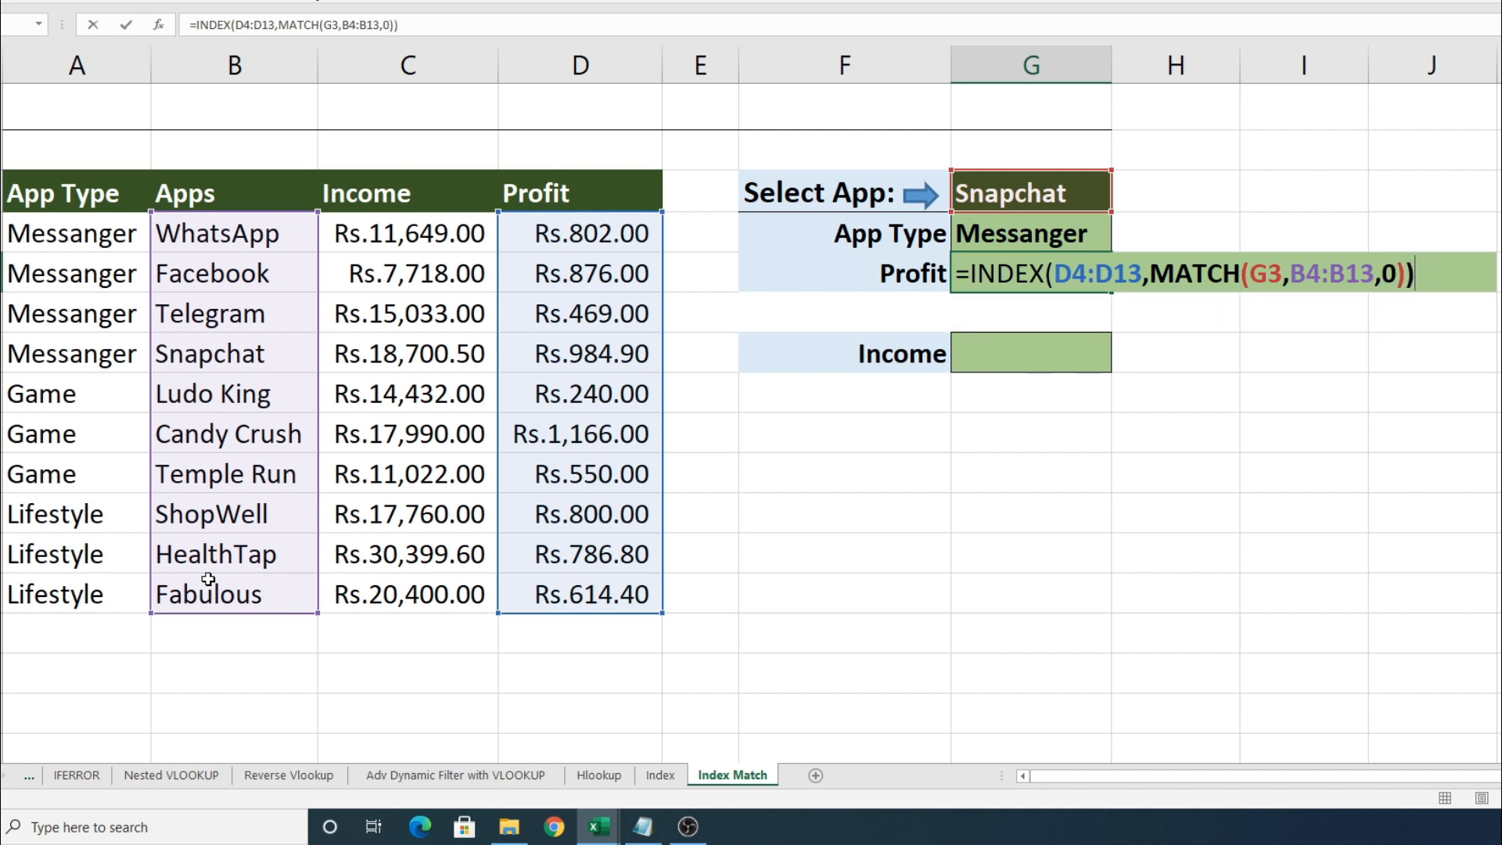
key("Return")
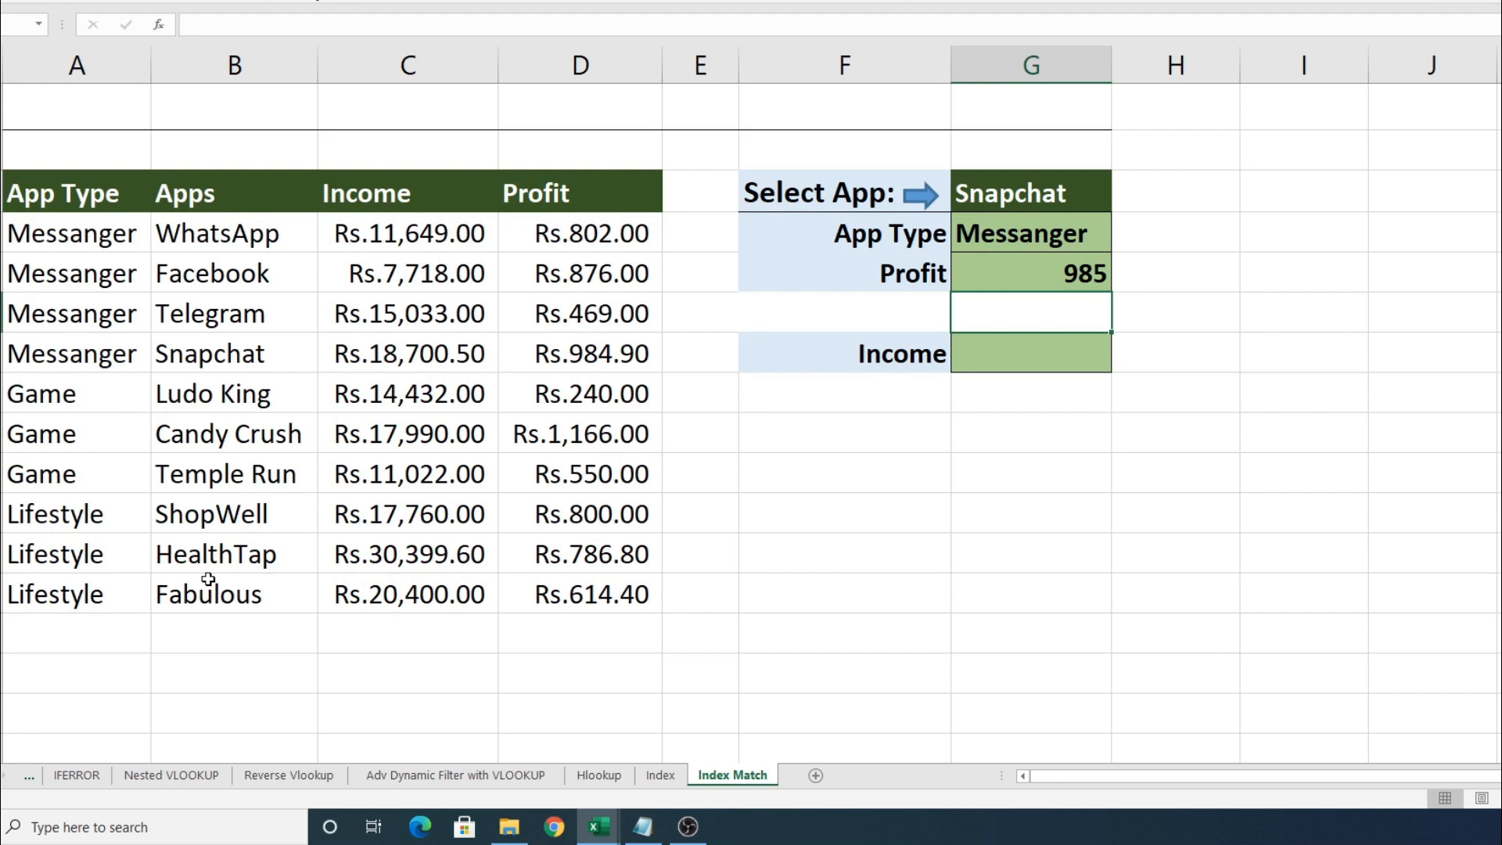
Format the Profit result in G5 as currency and compare it with Snapchat's profit in D7.
key("Up")
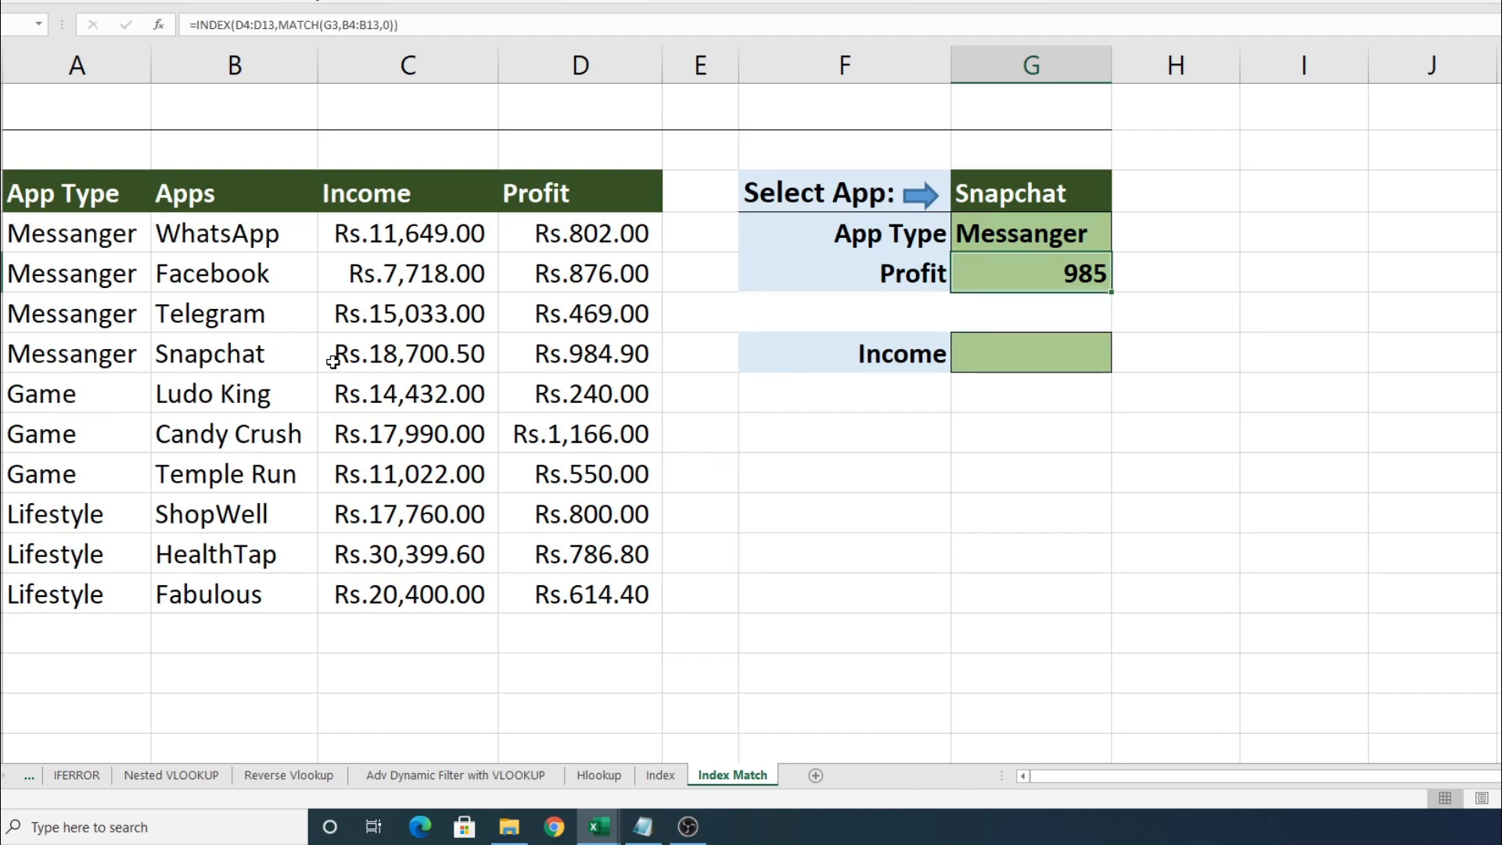
left_click(594, 352)
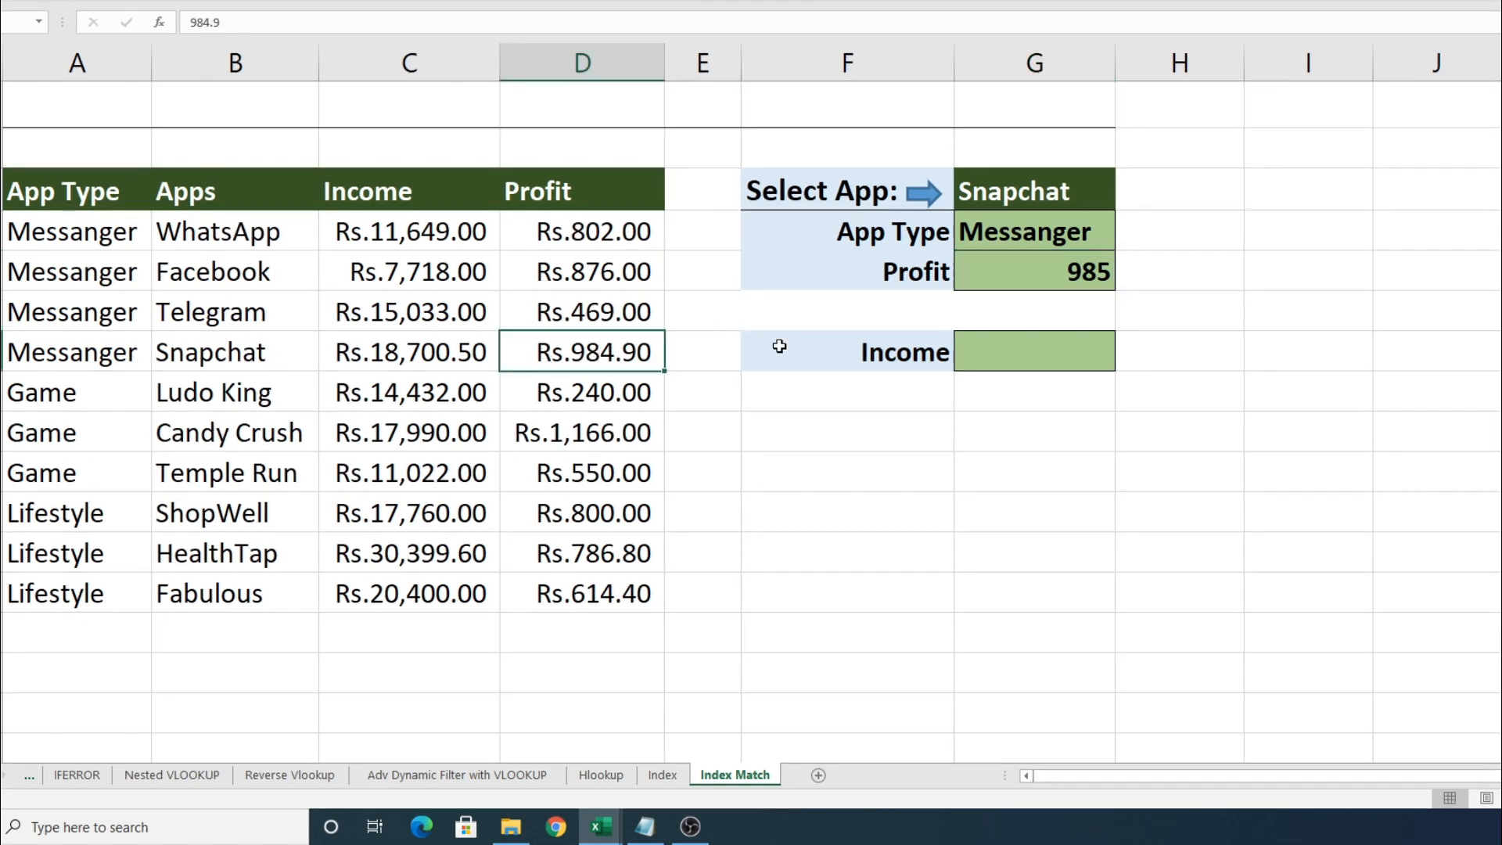
left_click(1071, 278)
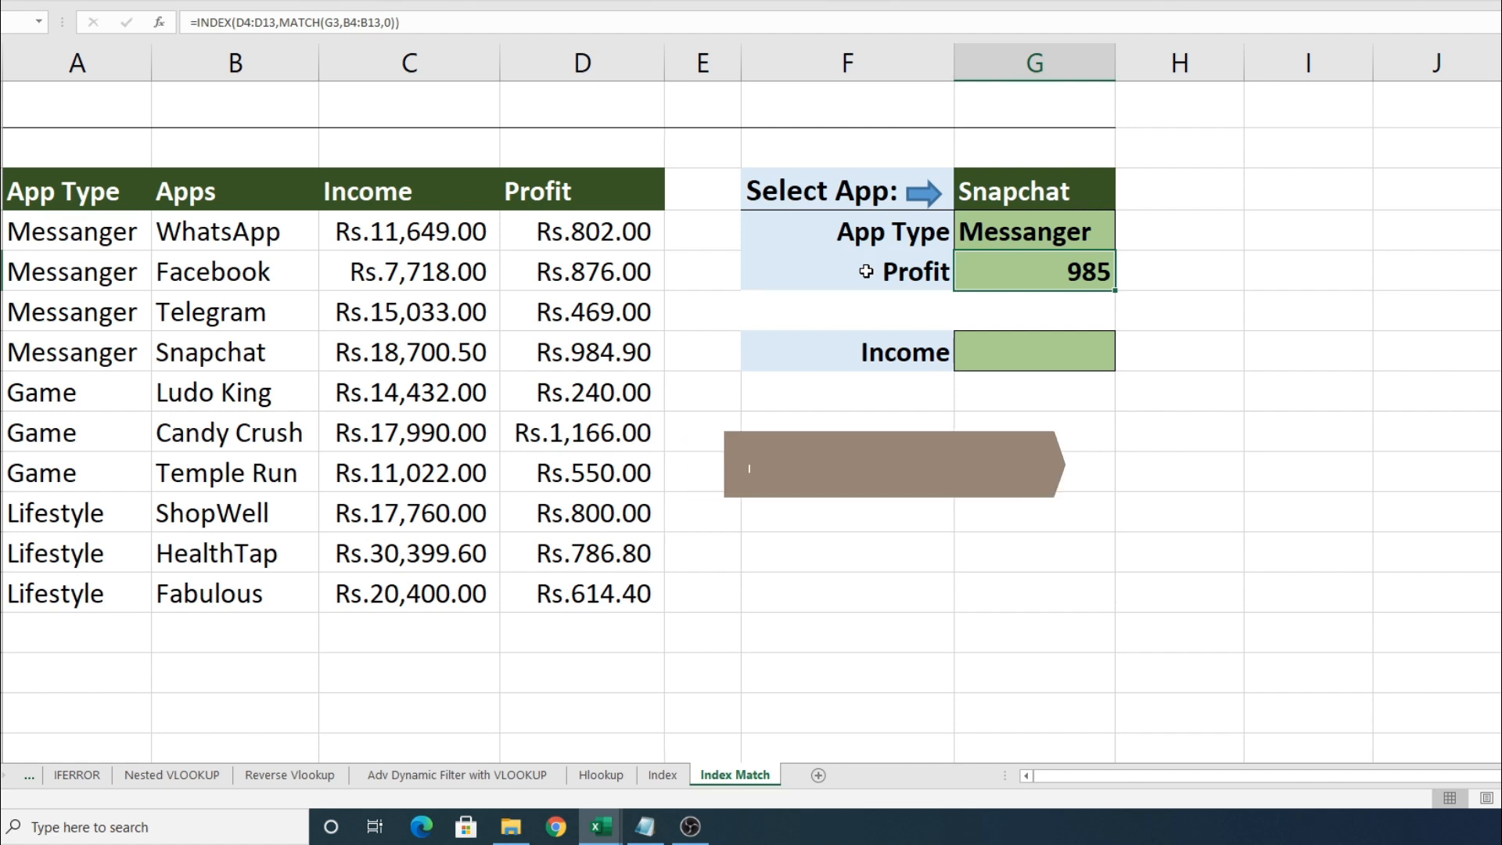
key("ctrl+shift+4")
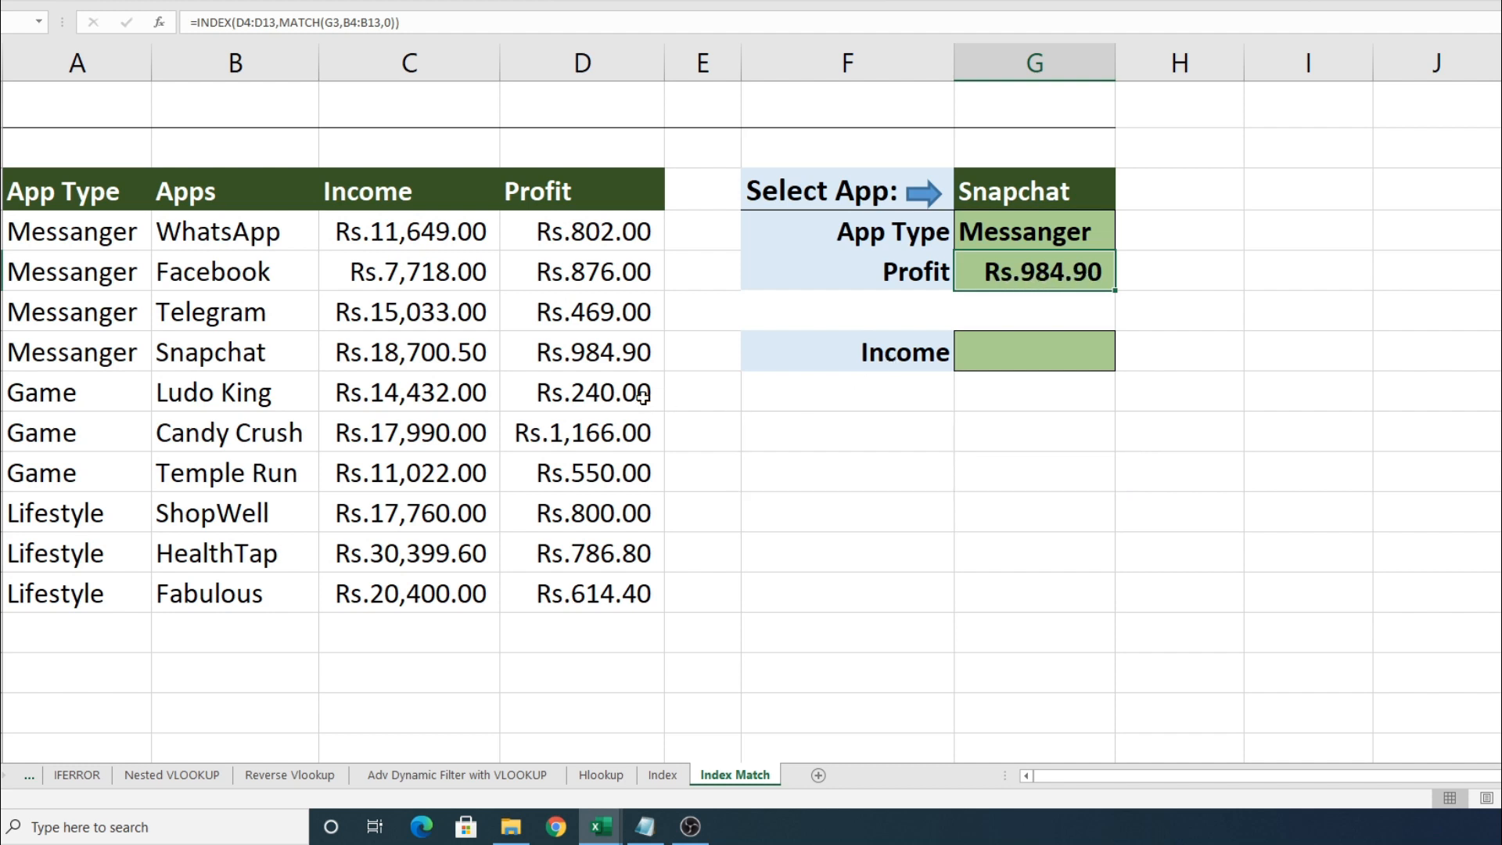
left_click(561, 363)
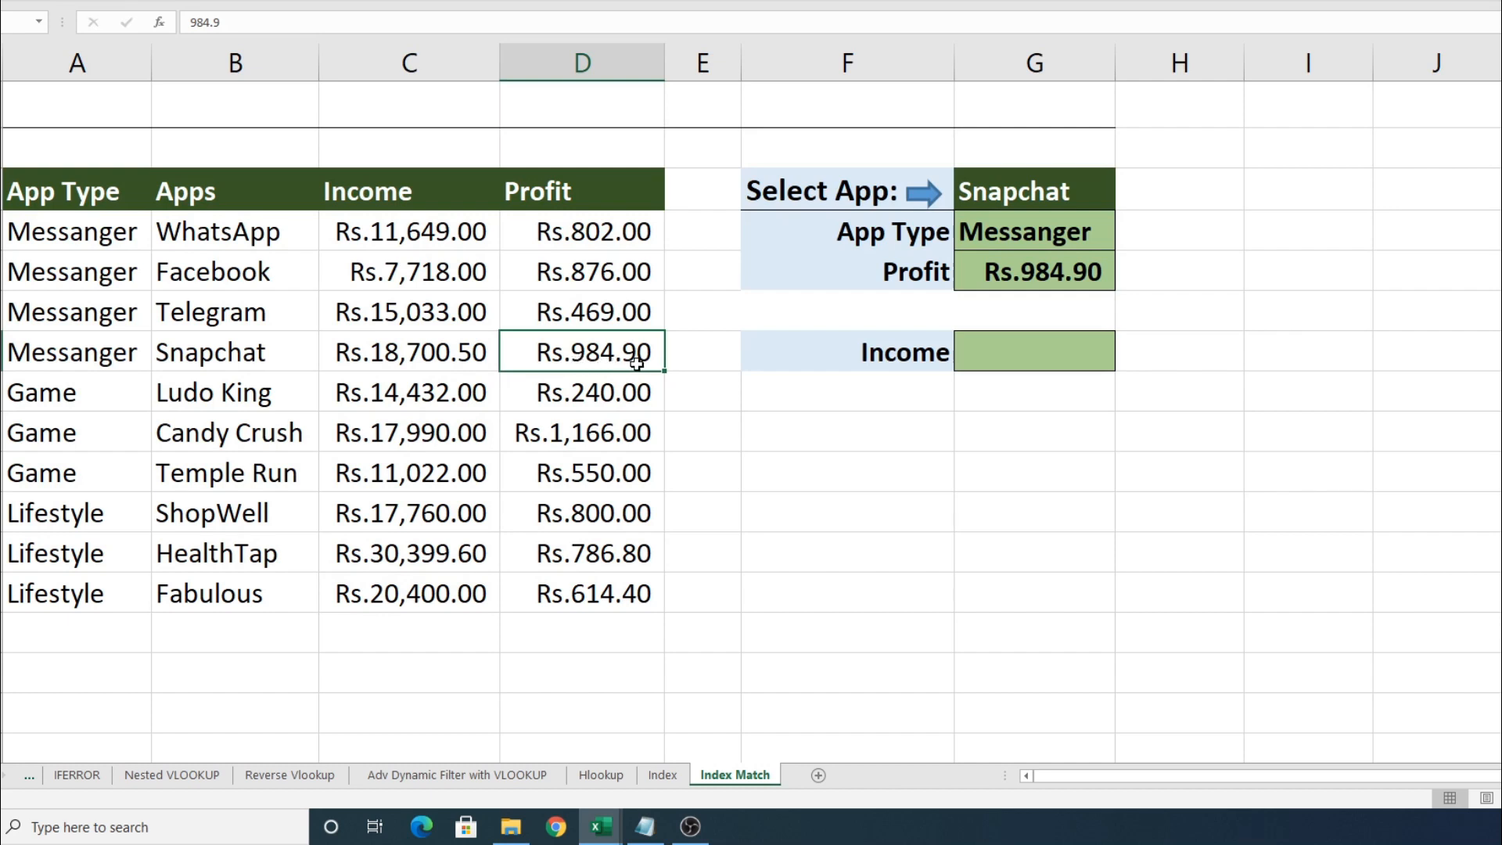
left_click(1053, 272)
Select Ludo King as the app in G3 and compare the returned App Type and Profit with its table row.
left_click(1064, 192)
left_click(1124, 201)
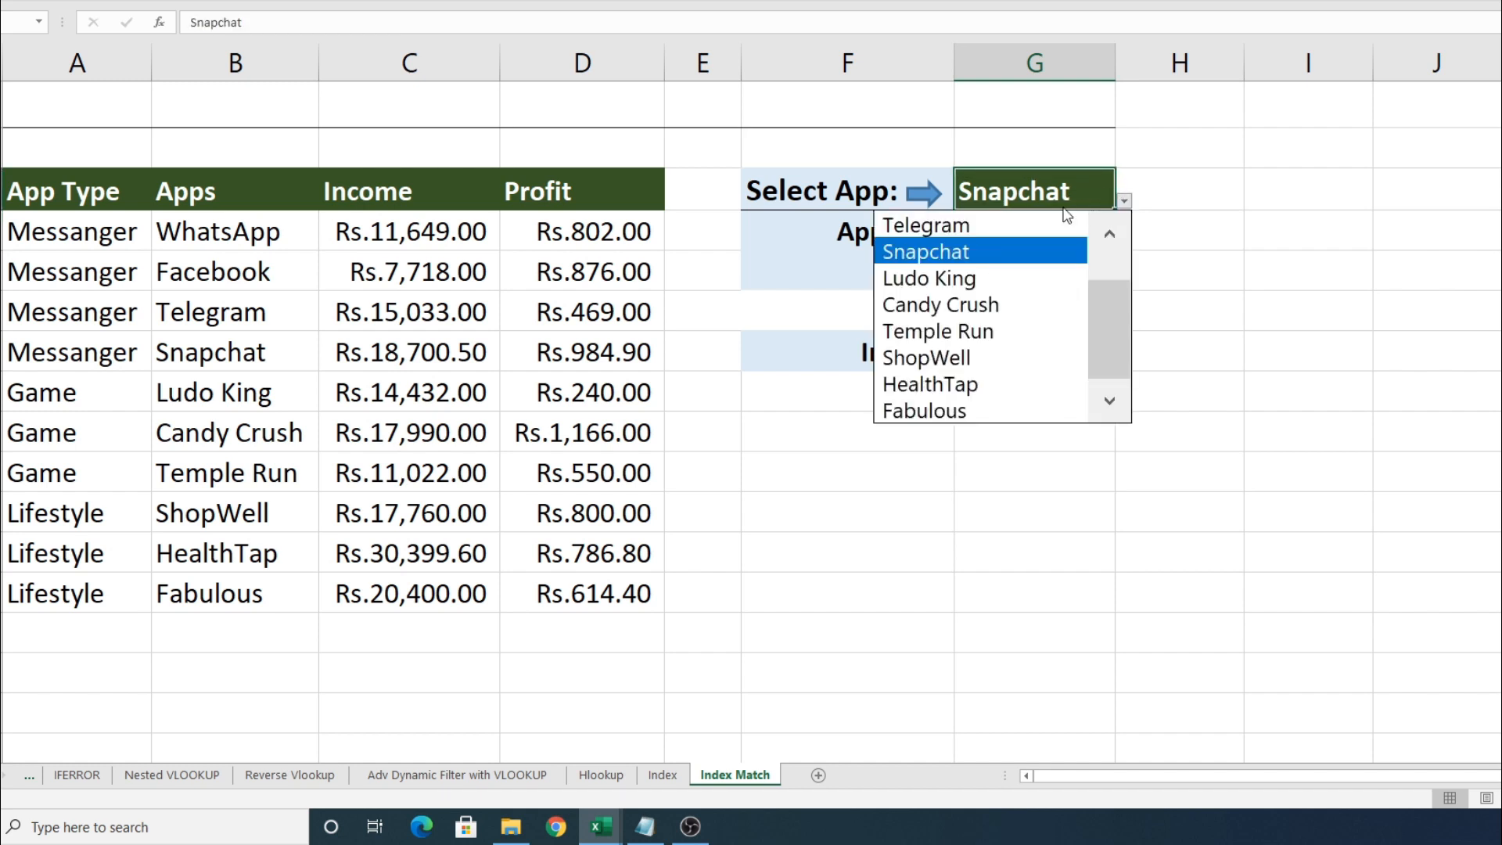
left_click(1044, 278)
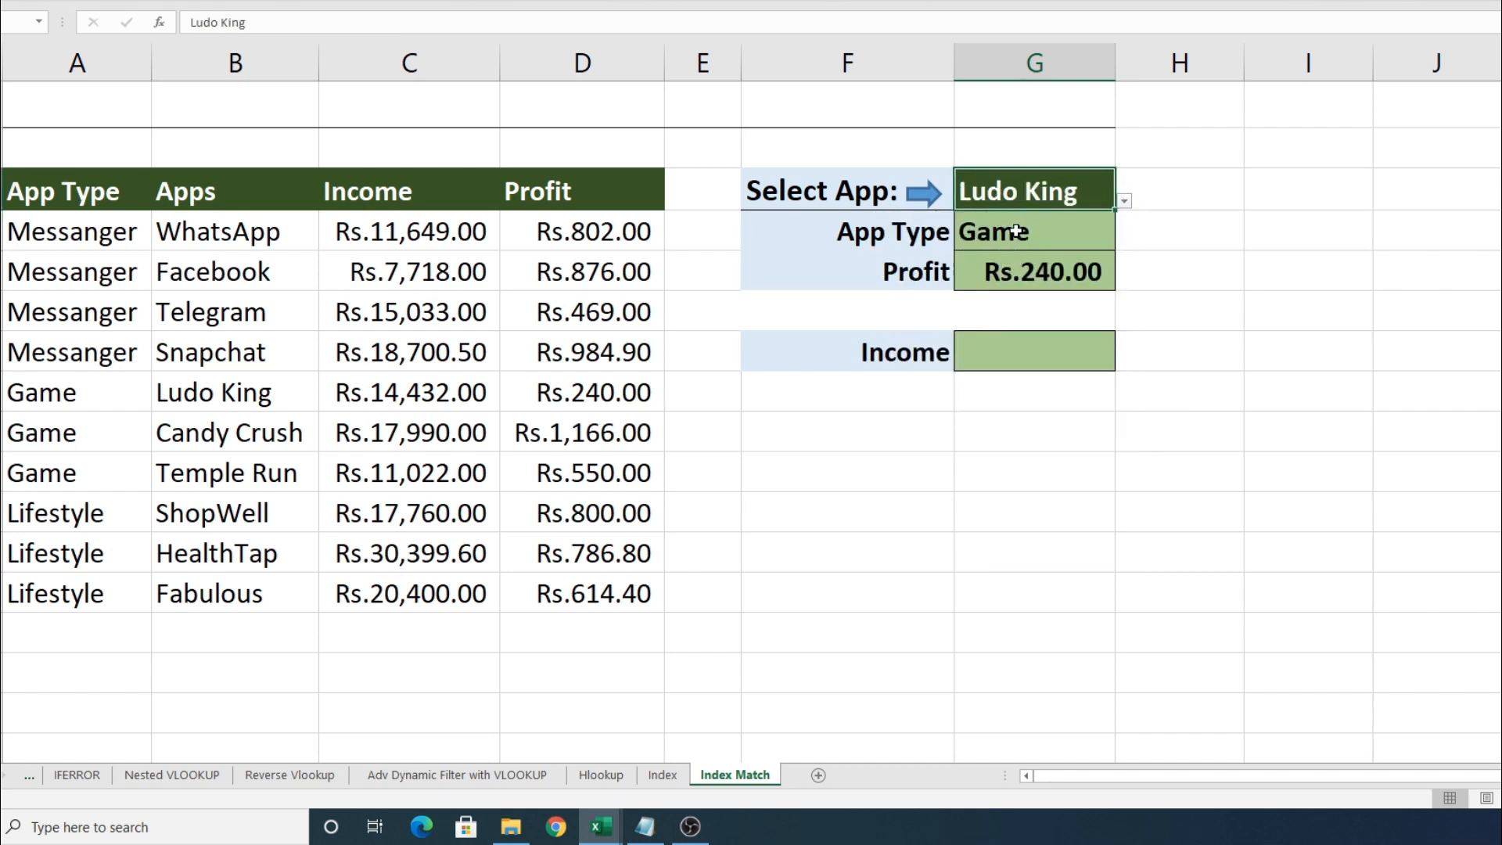
left_click_drag(86, 396, 594, 399)
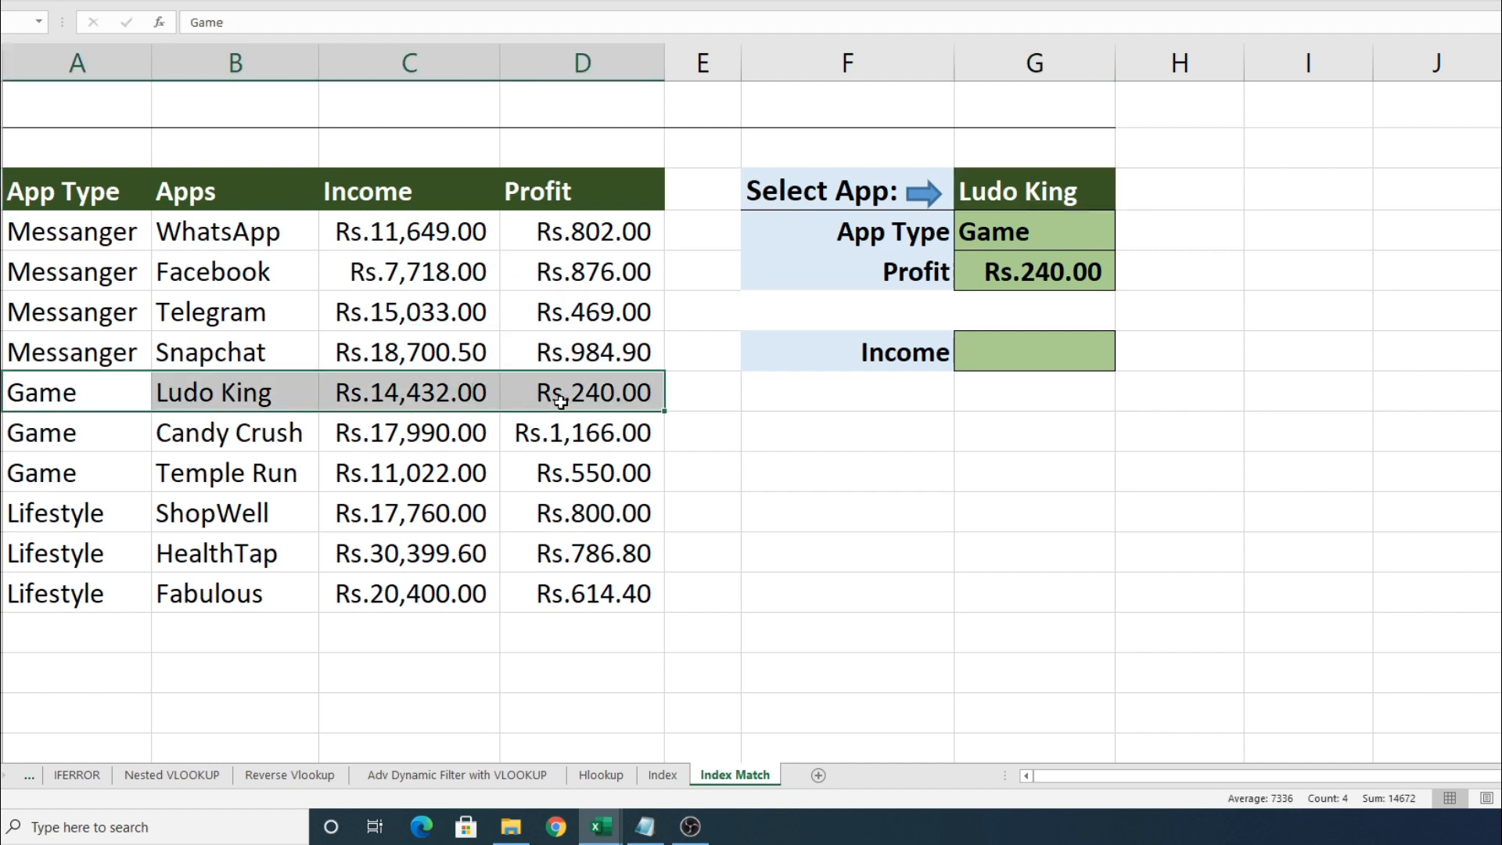
Review the Profit formula in G5 and the result labels in F4, F5 and F7.
left_click(1058, 273)
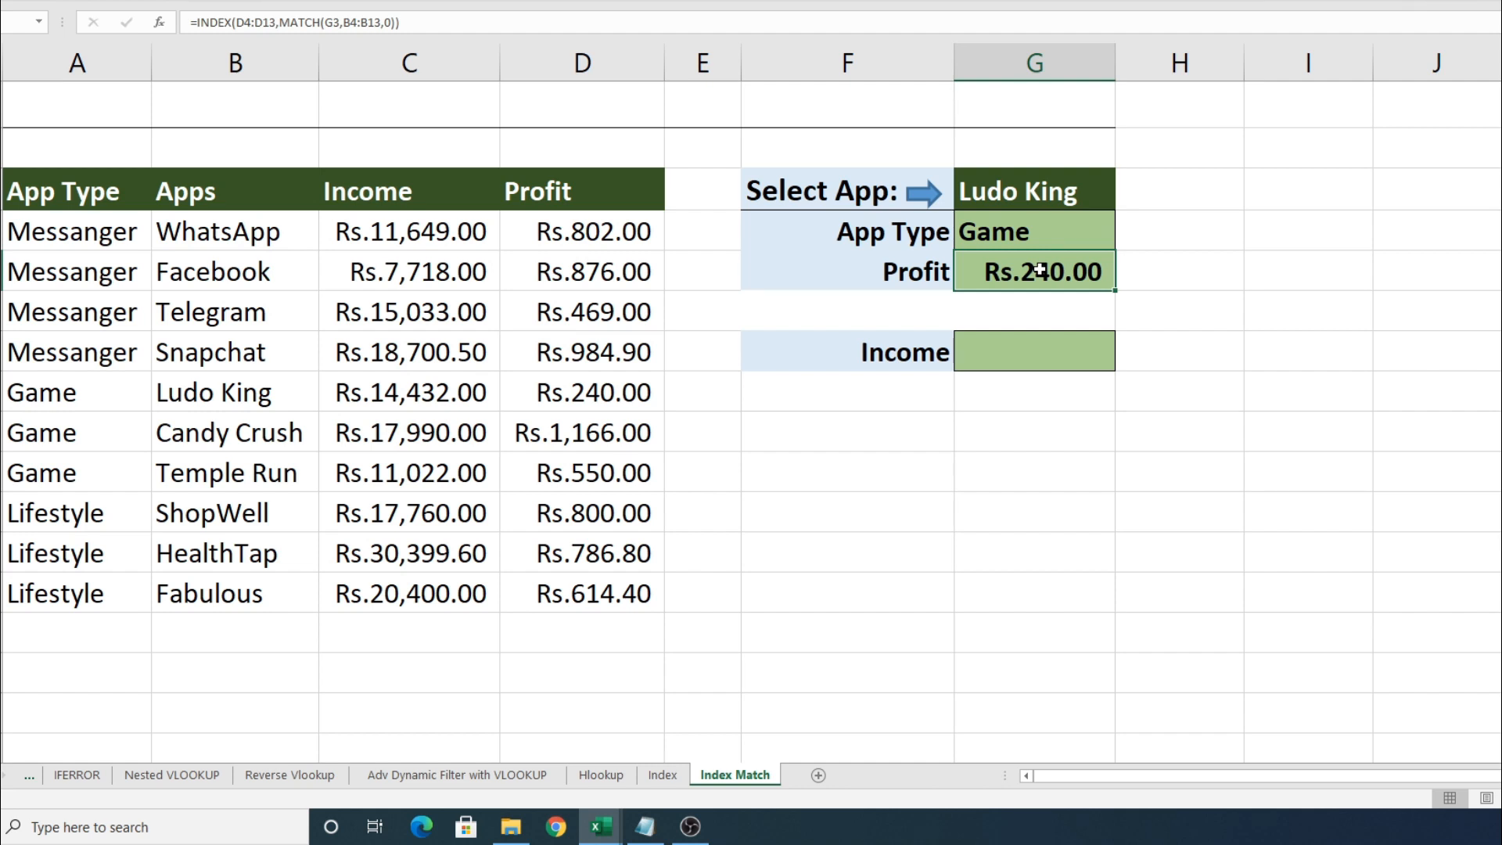
left_click(896, 353)
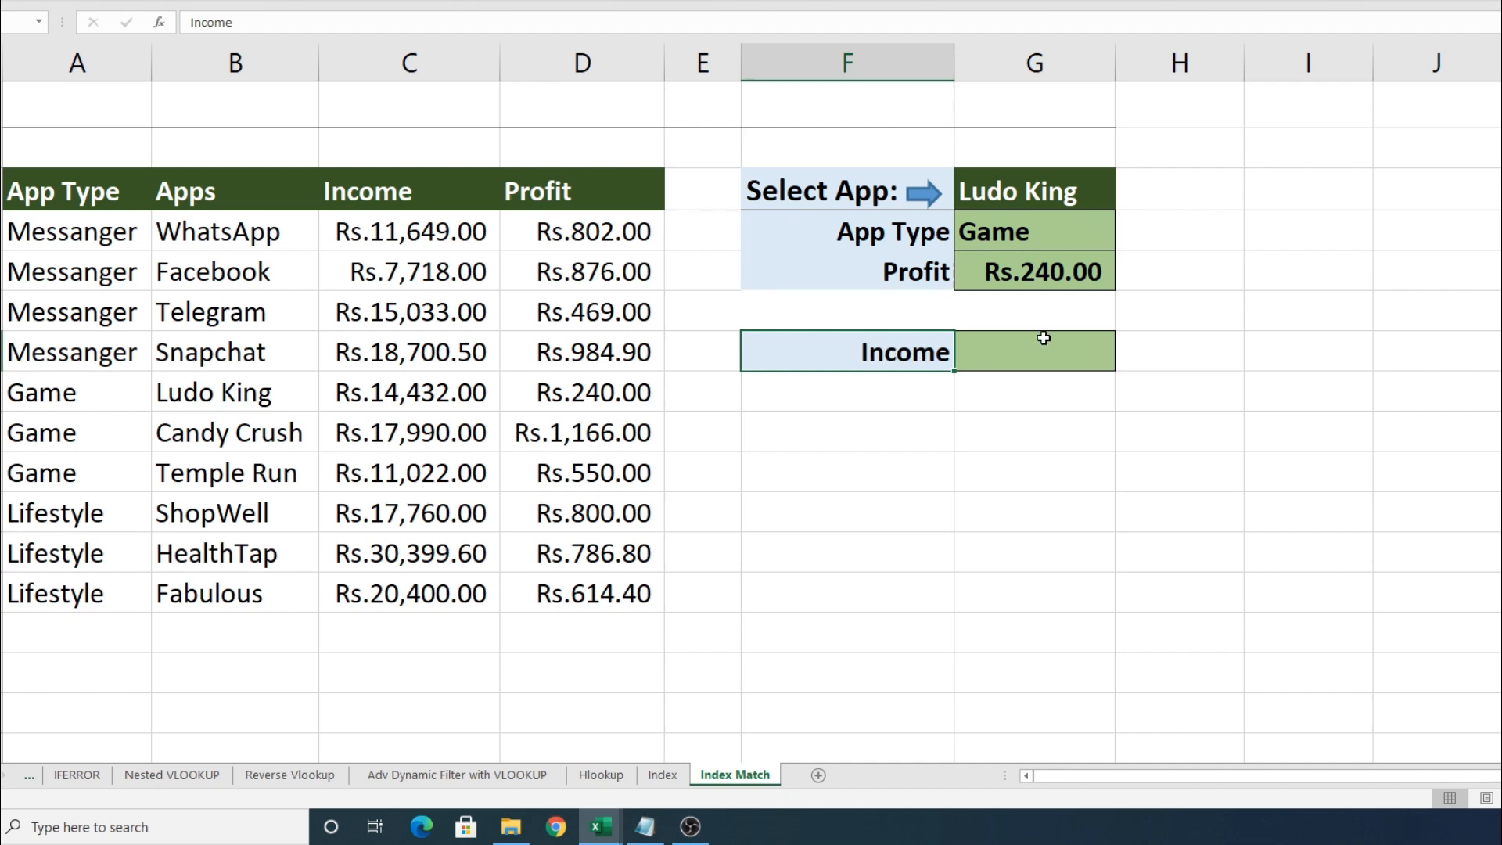
left_click_drag(895, 239, 892, 270)
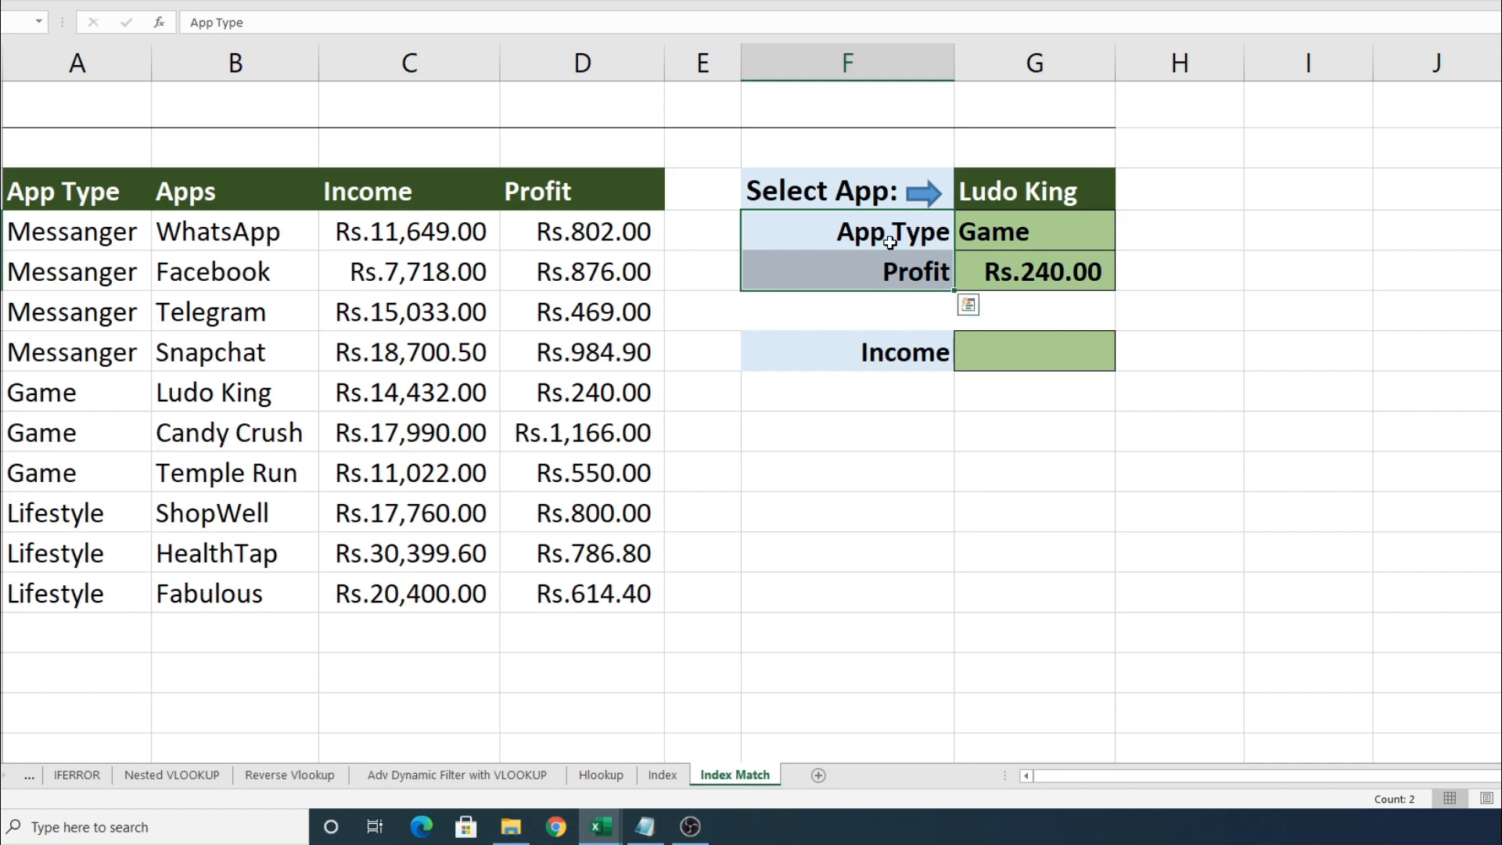
left_click(892, 238)
left_click(892, 271)
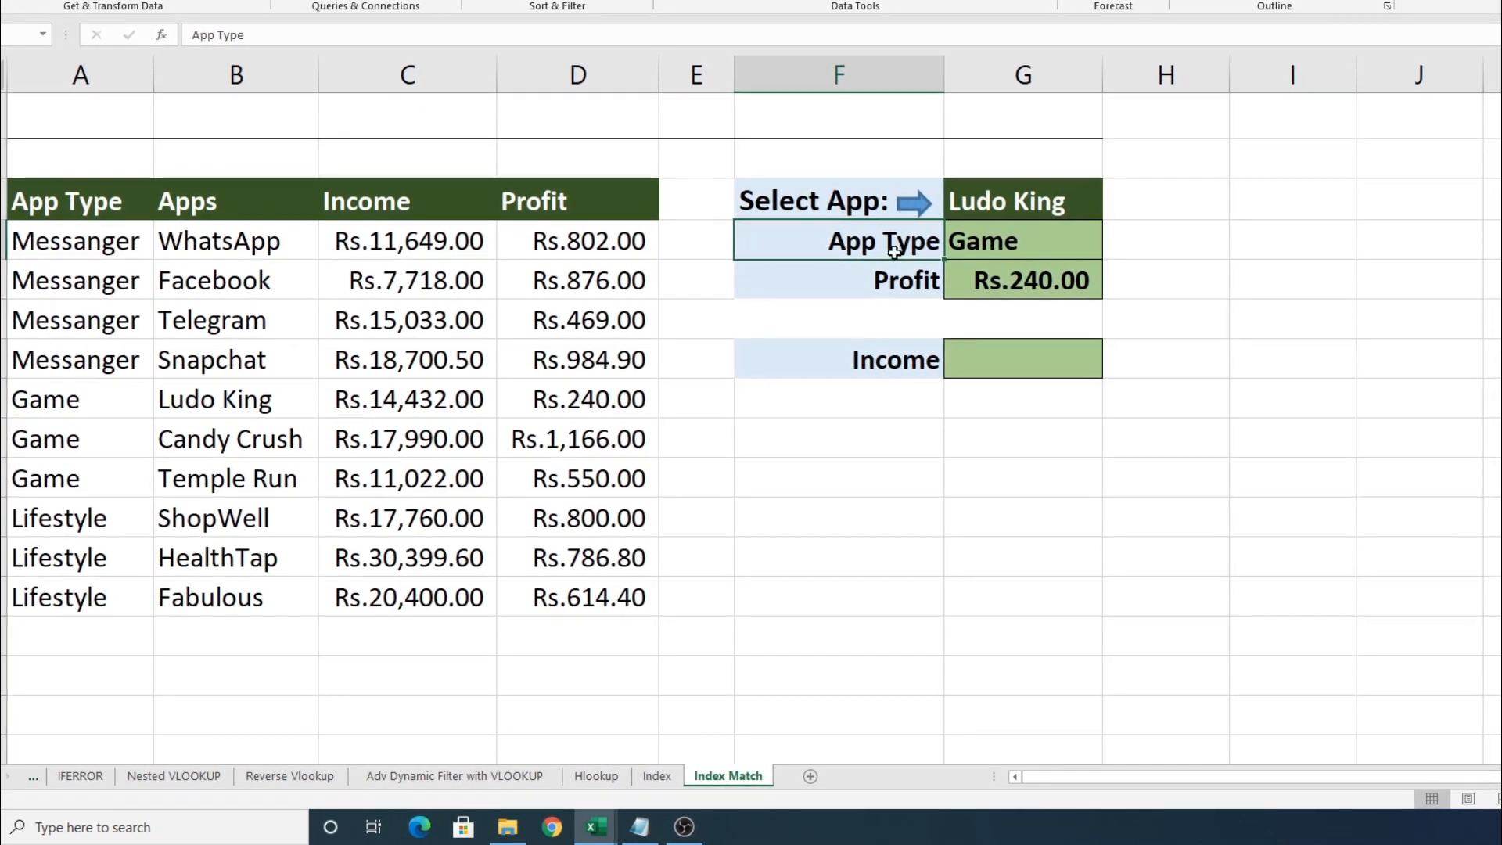
Add list data validation to F7 with the Income and Profit headers, =$C$3:$D$3, as its source.
left_click(909, 366)
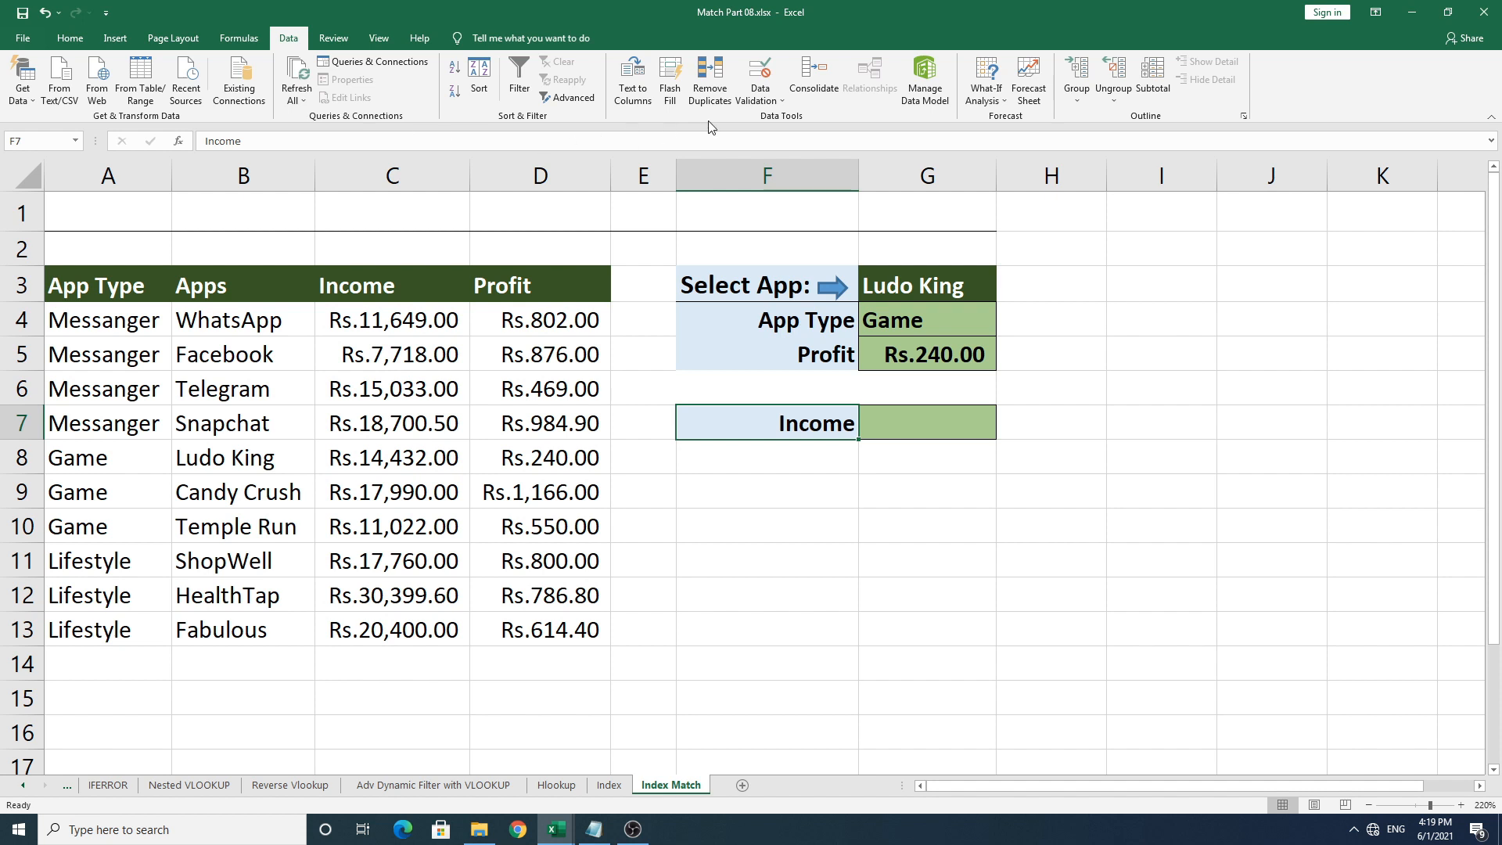
left_click(771, 101)
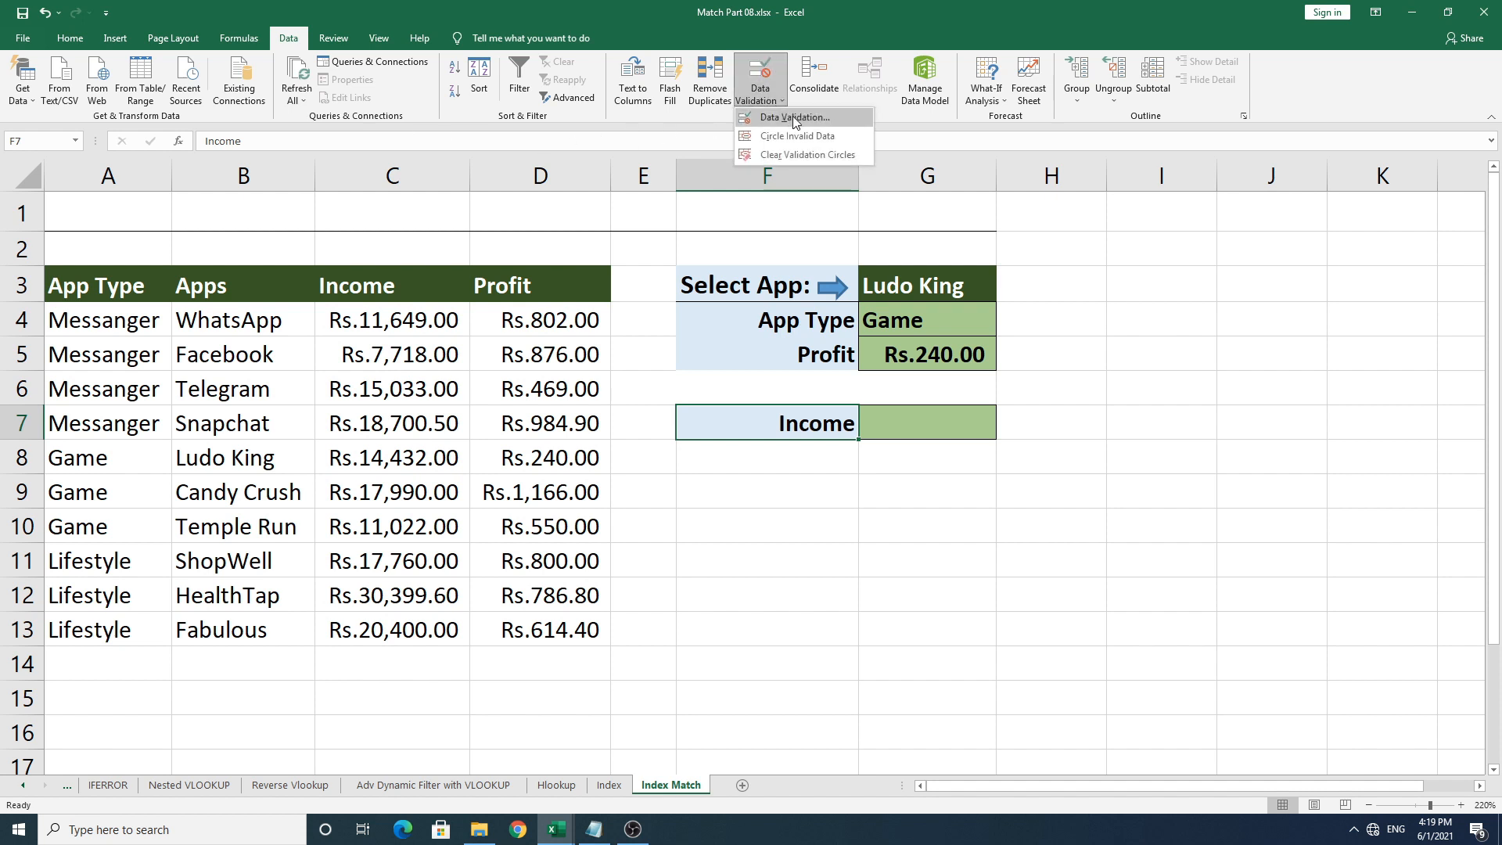
left_click(840, 119)
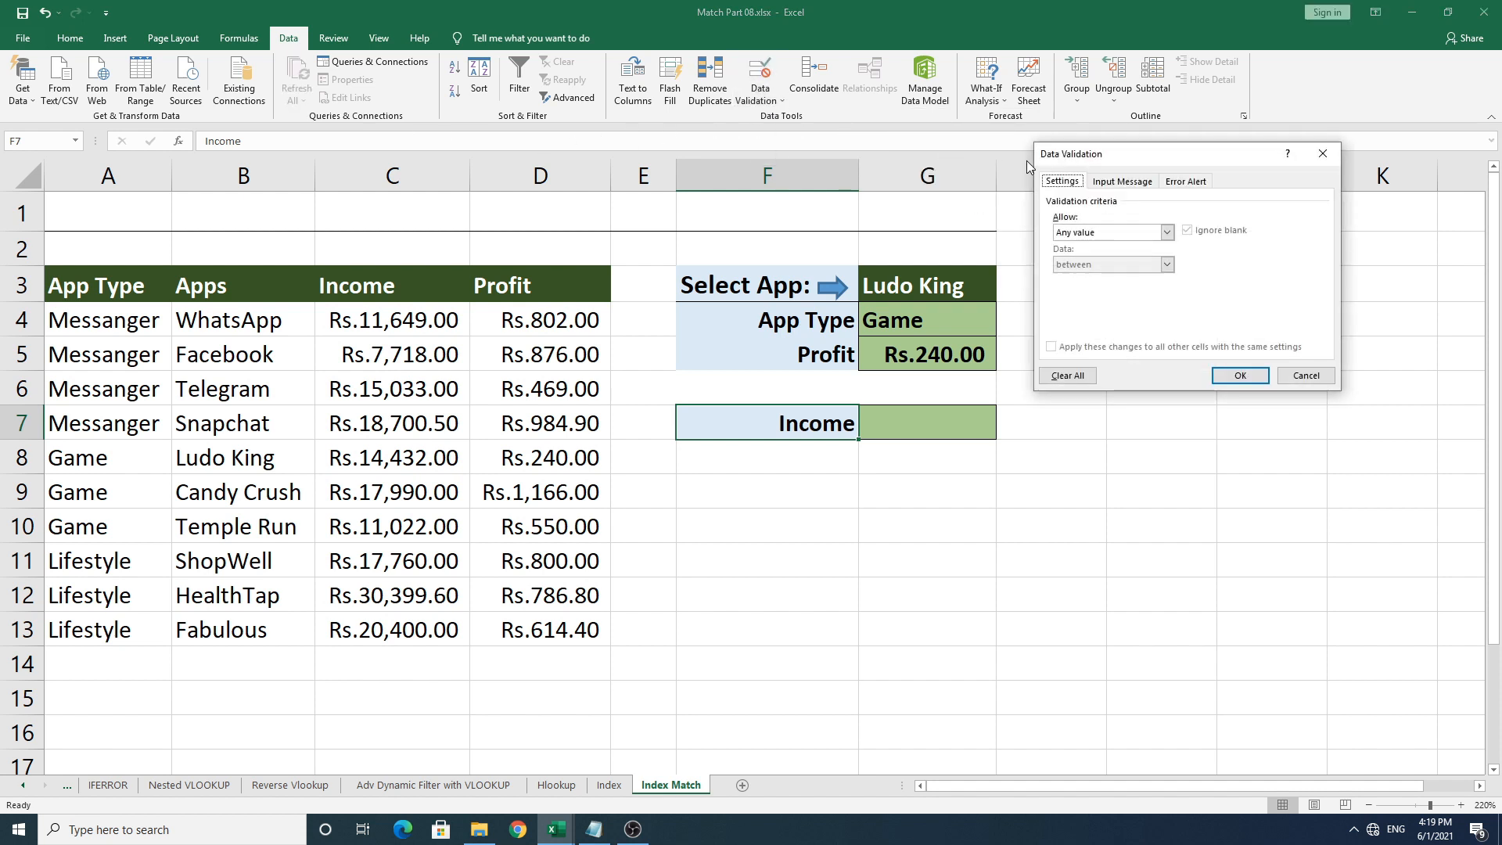
left_click_drag(1133, 156, 1111, 155)
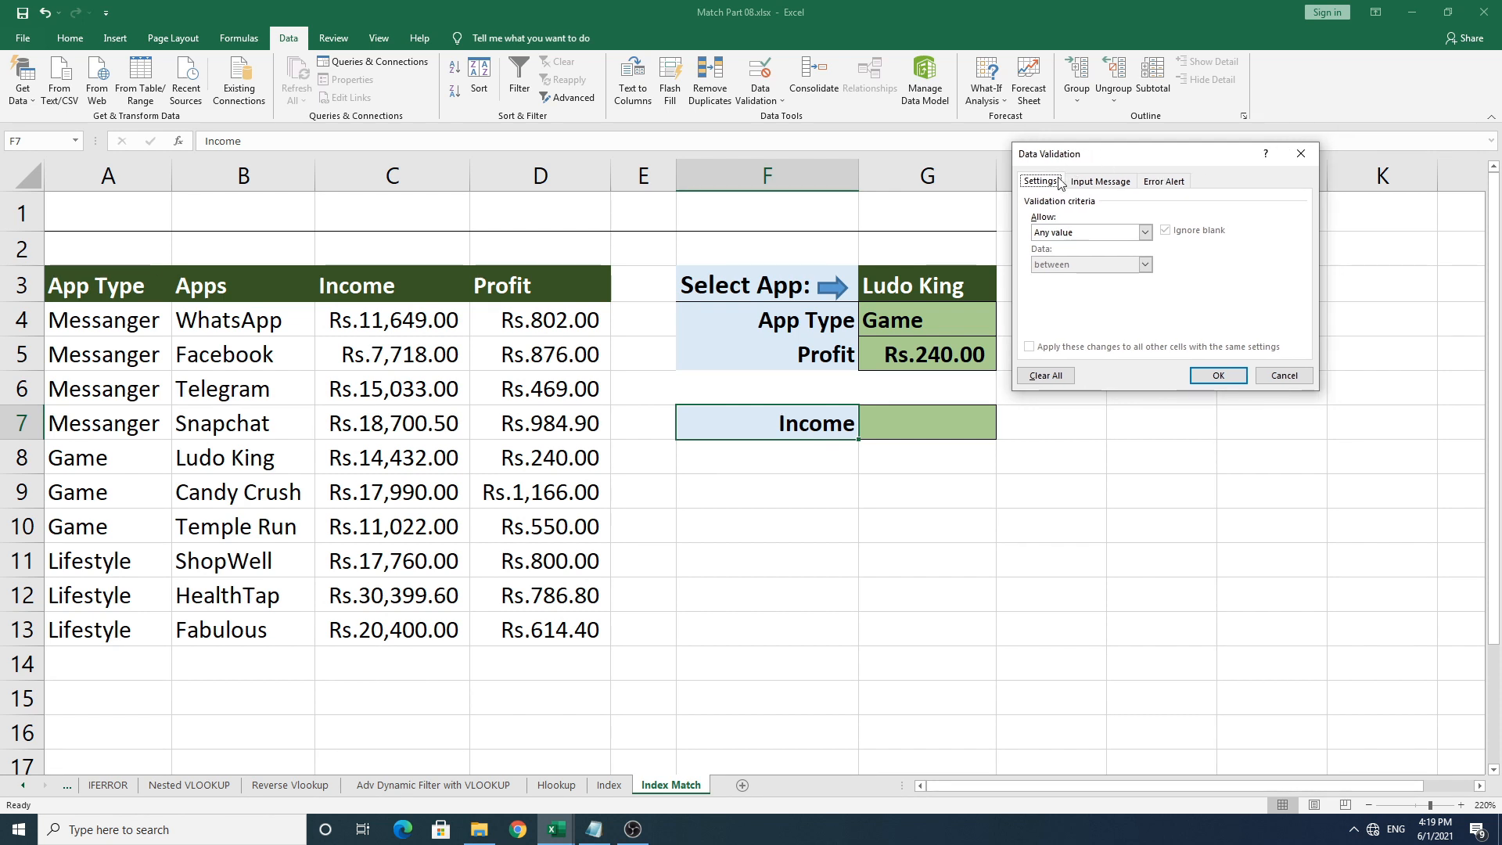
left_click(1143, 232)
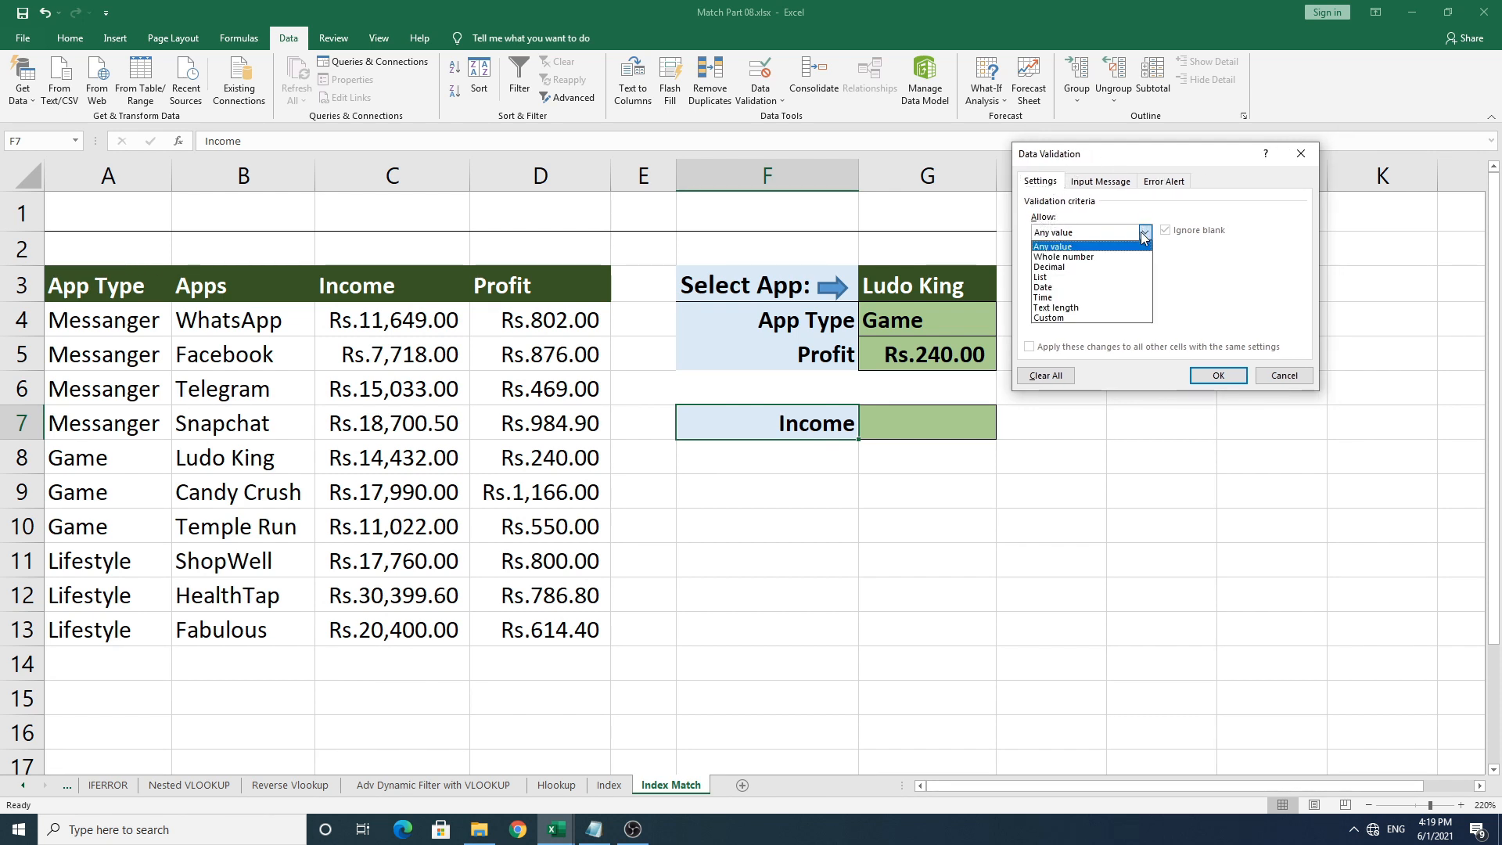
left_click(1096, 277)
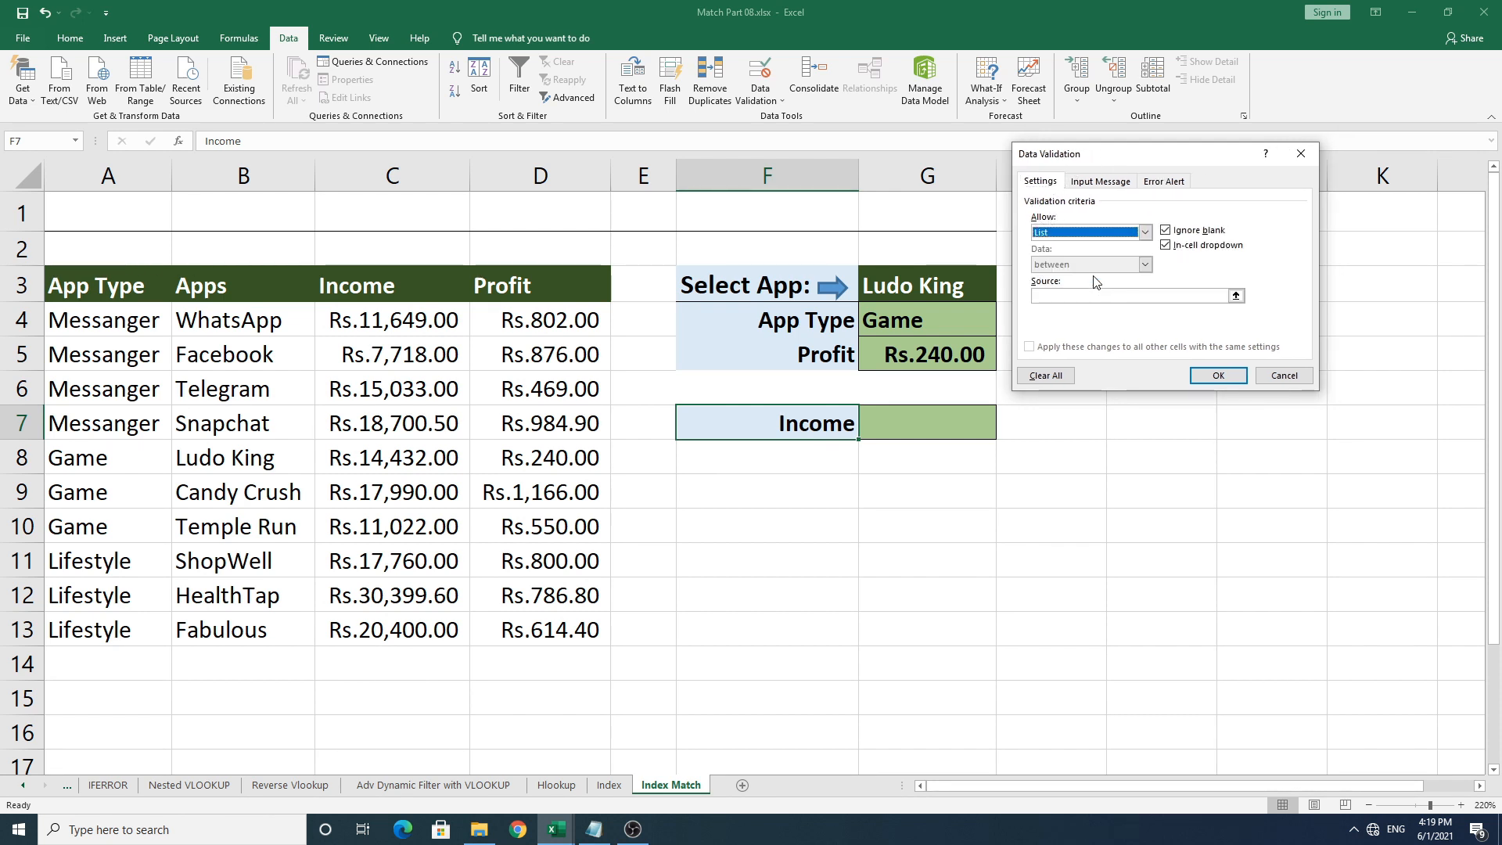
left_click(1057, 296)
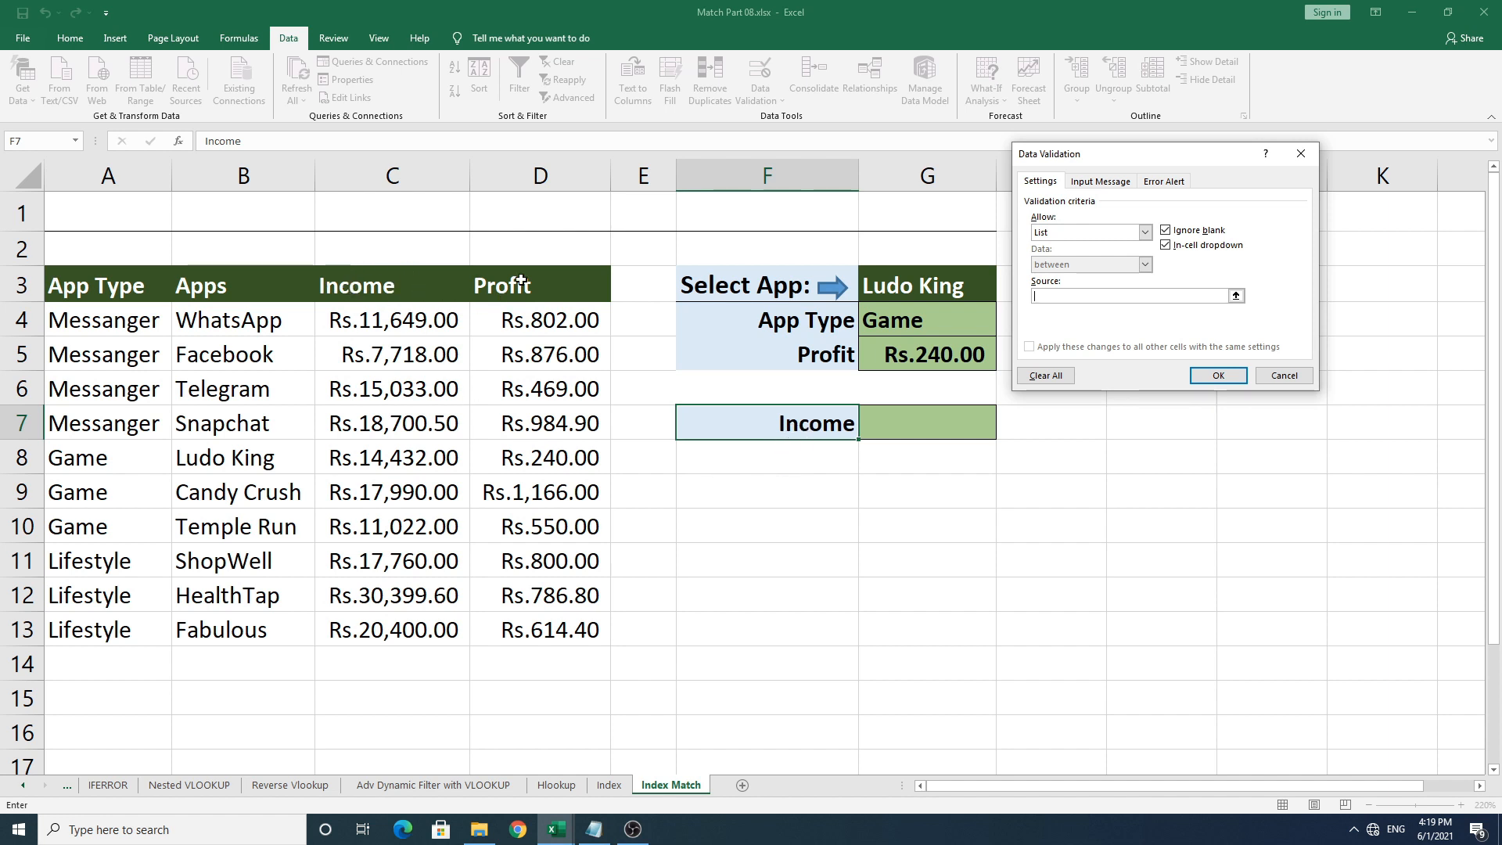
left_click(395, 288)
left_click_drag(395, 288, 501, 286)
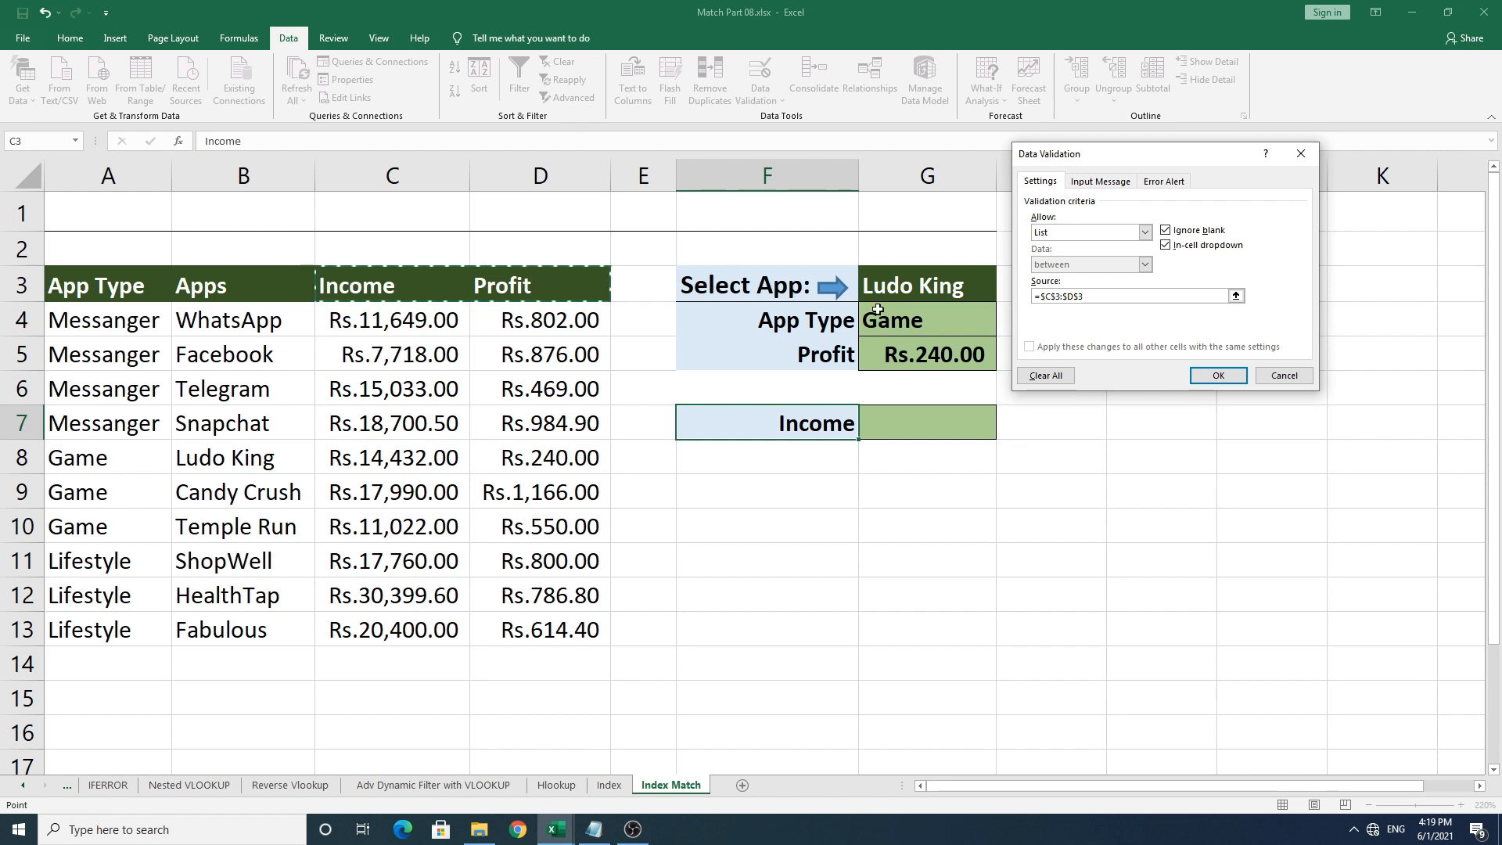
left_click(1221, 378)
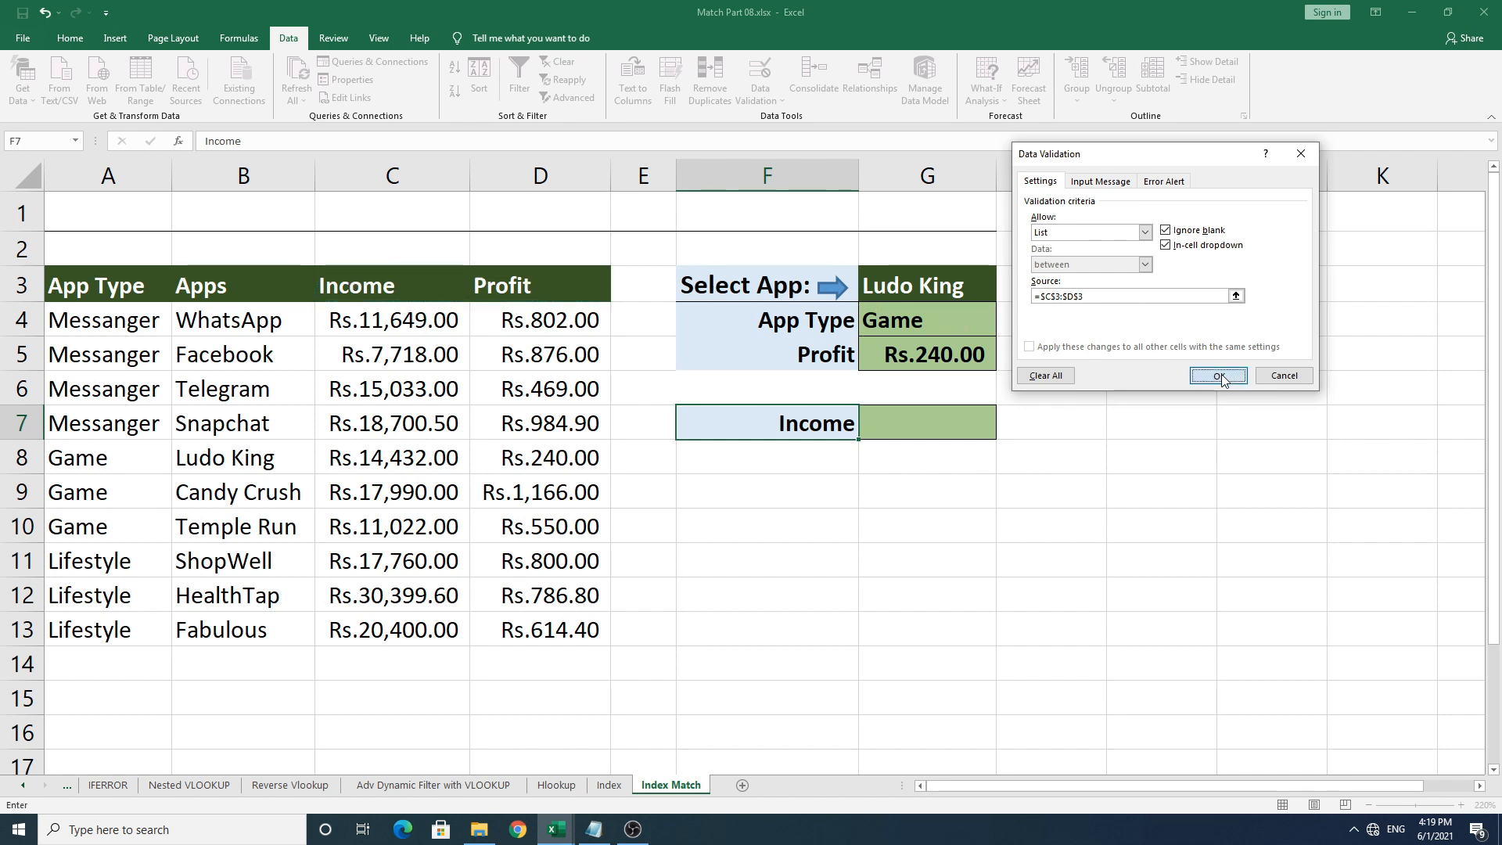
Test the drop-down list in F7 by choosing Profit and switching back to Income.
left_click(867, 432)
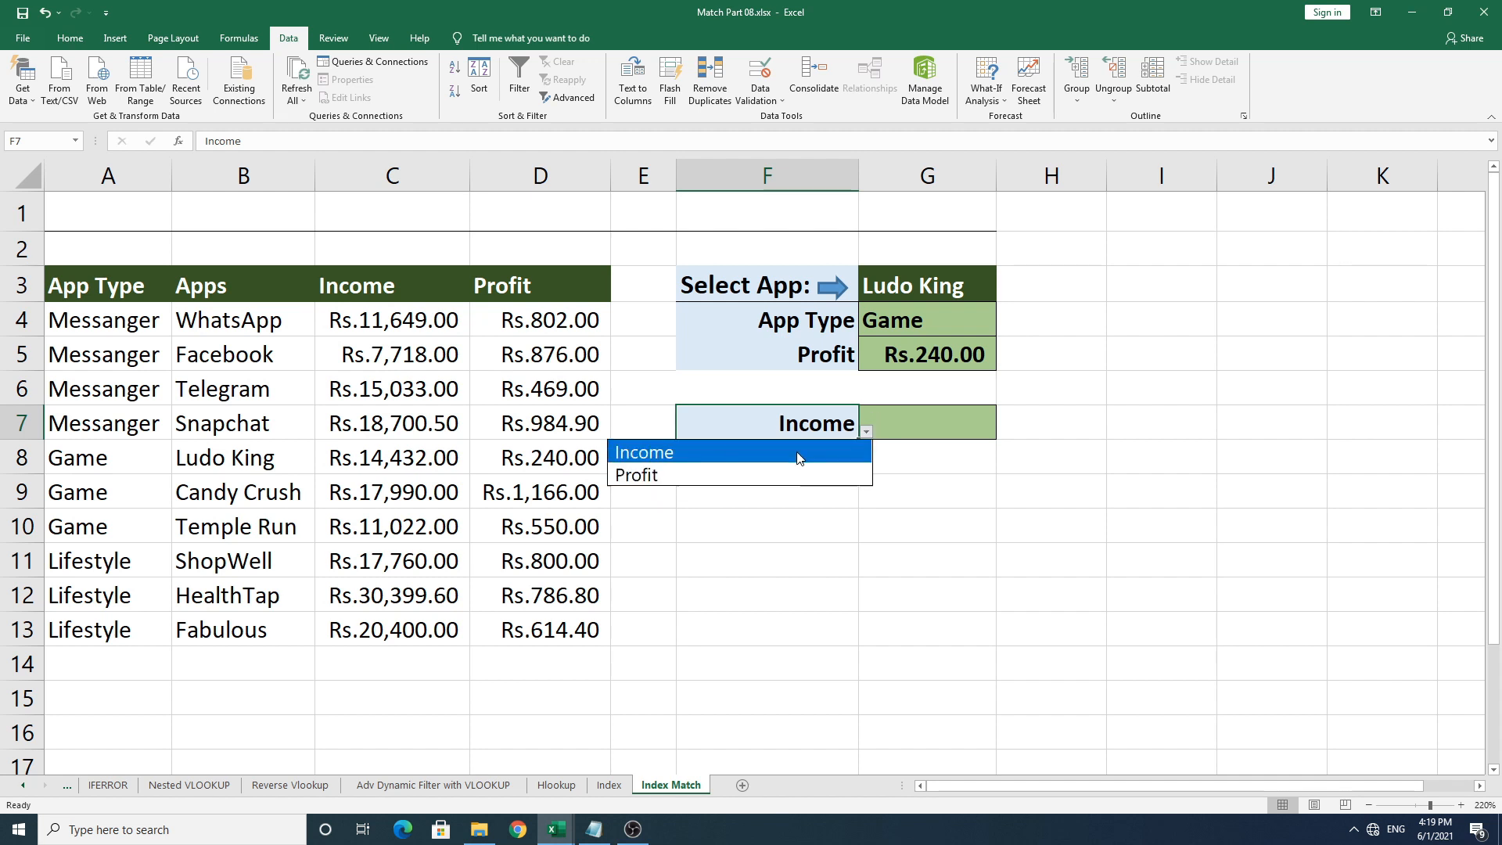
left_click(798, 460)
left_click(866, 433)
left_click(836, 474)
left_click(865, 432)
left_click(852, 452)
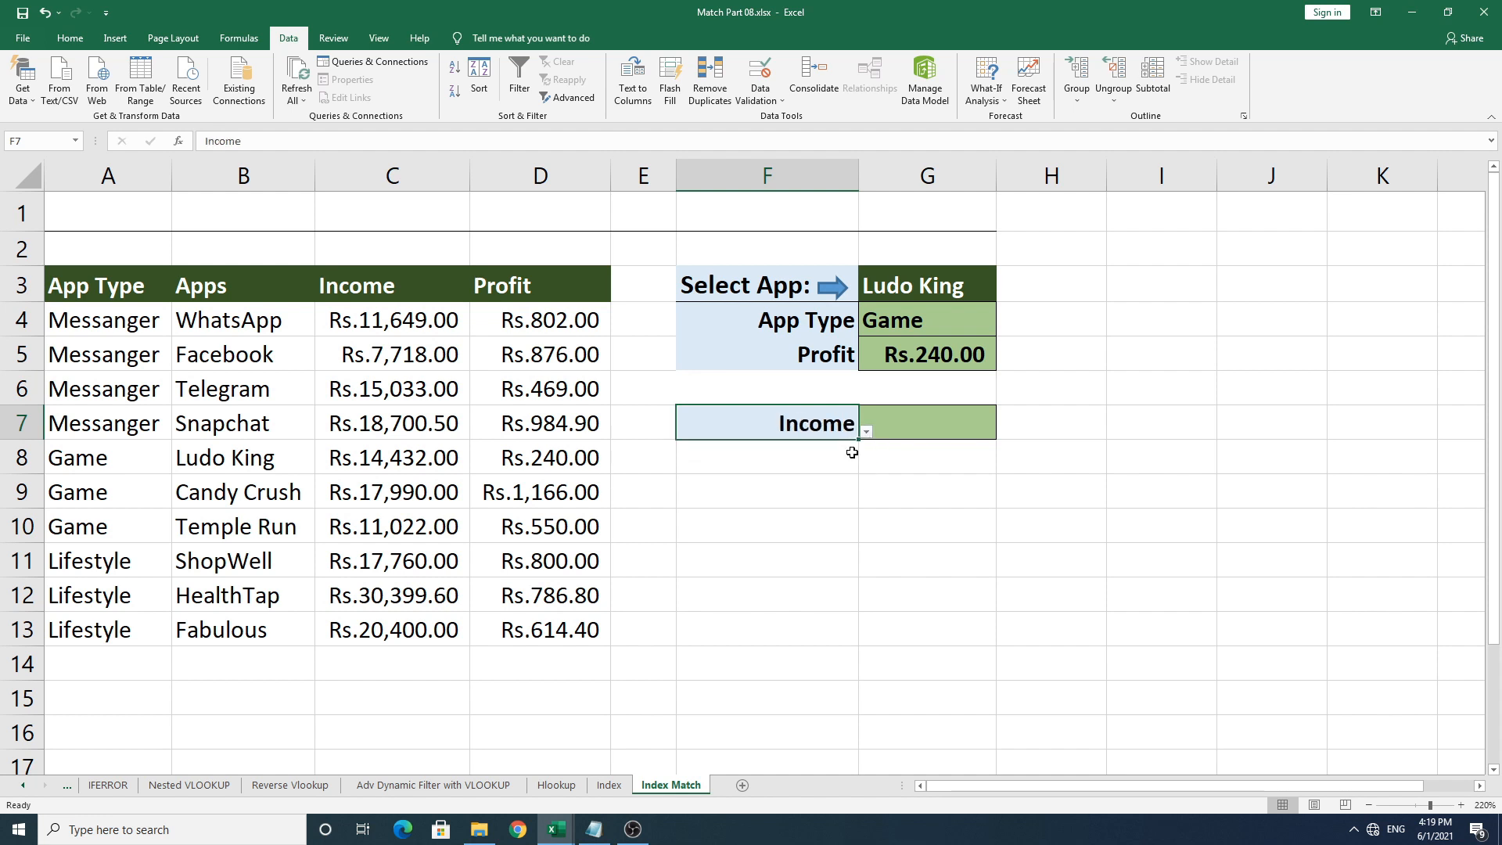
Start an INDEX formula in G7 with the Income and Profit data C4:D13 as its array.
left_click(895, 418)
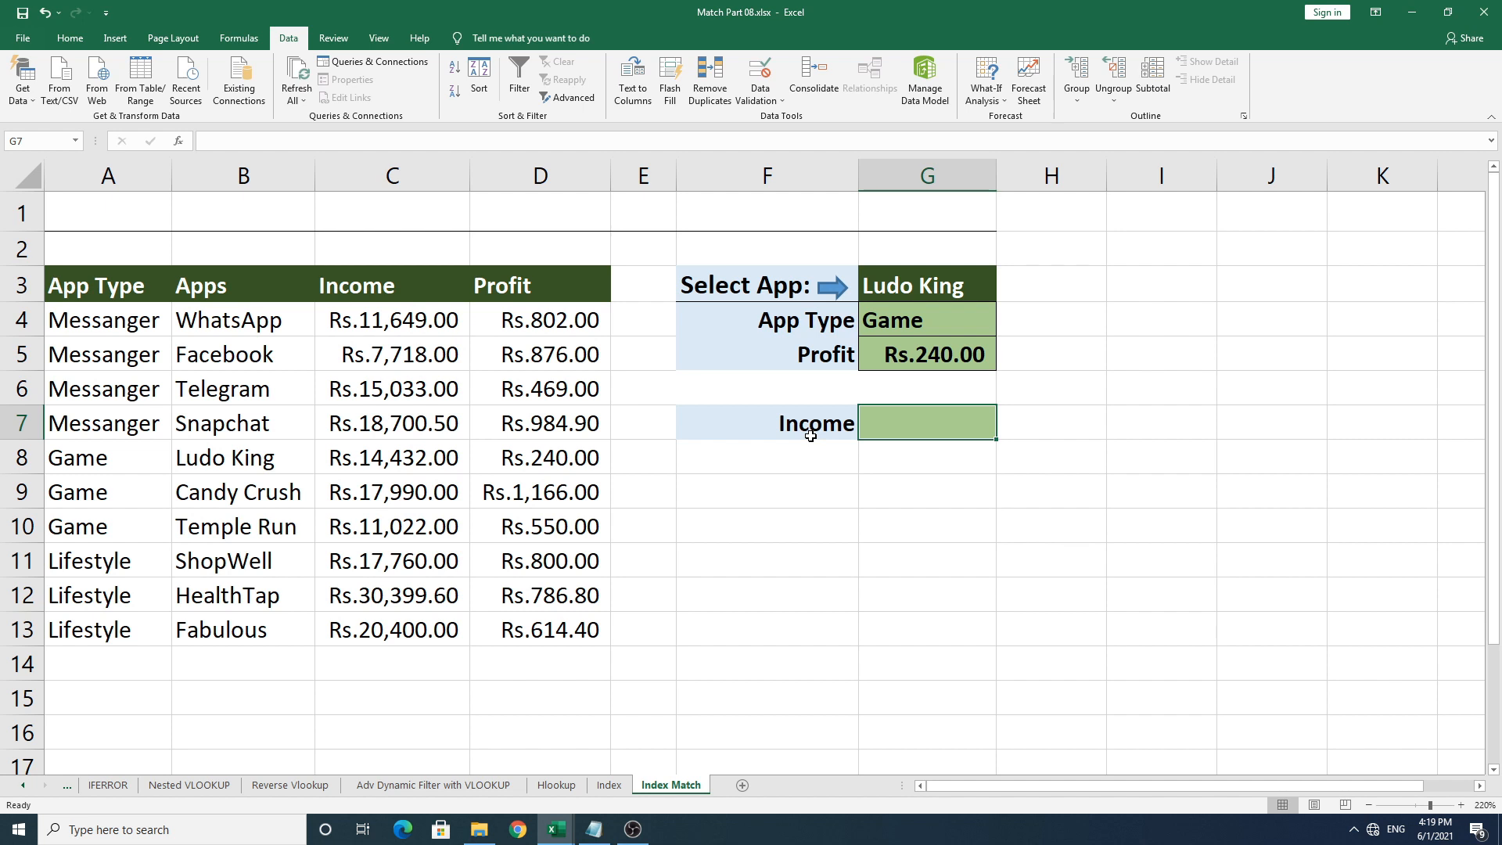
type("=")
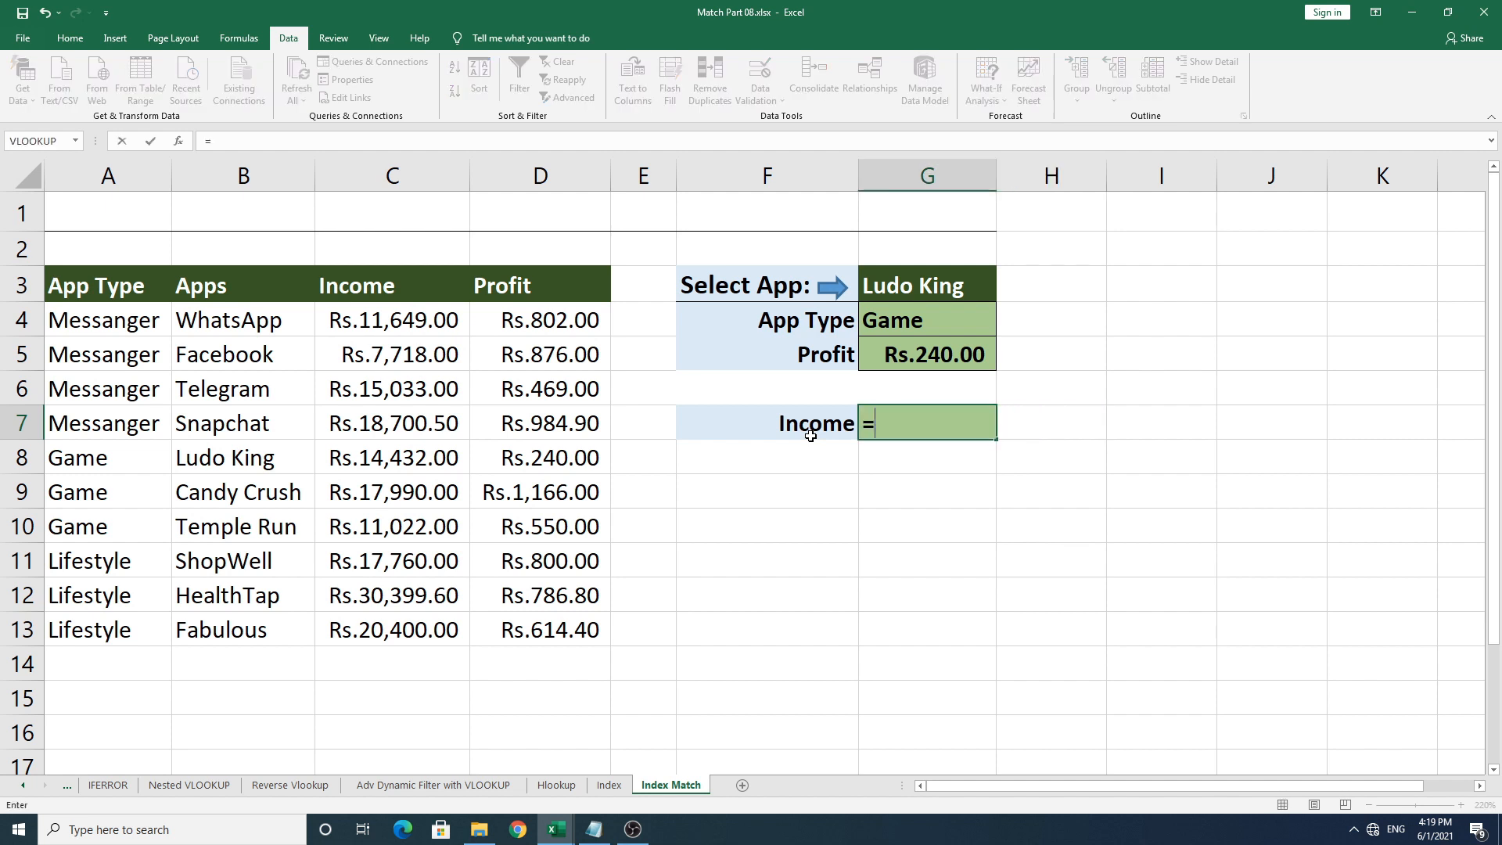
type("index")
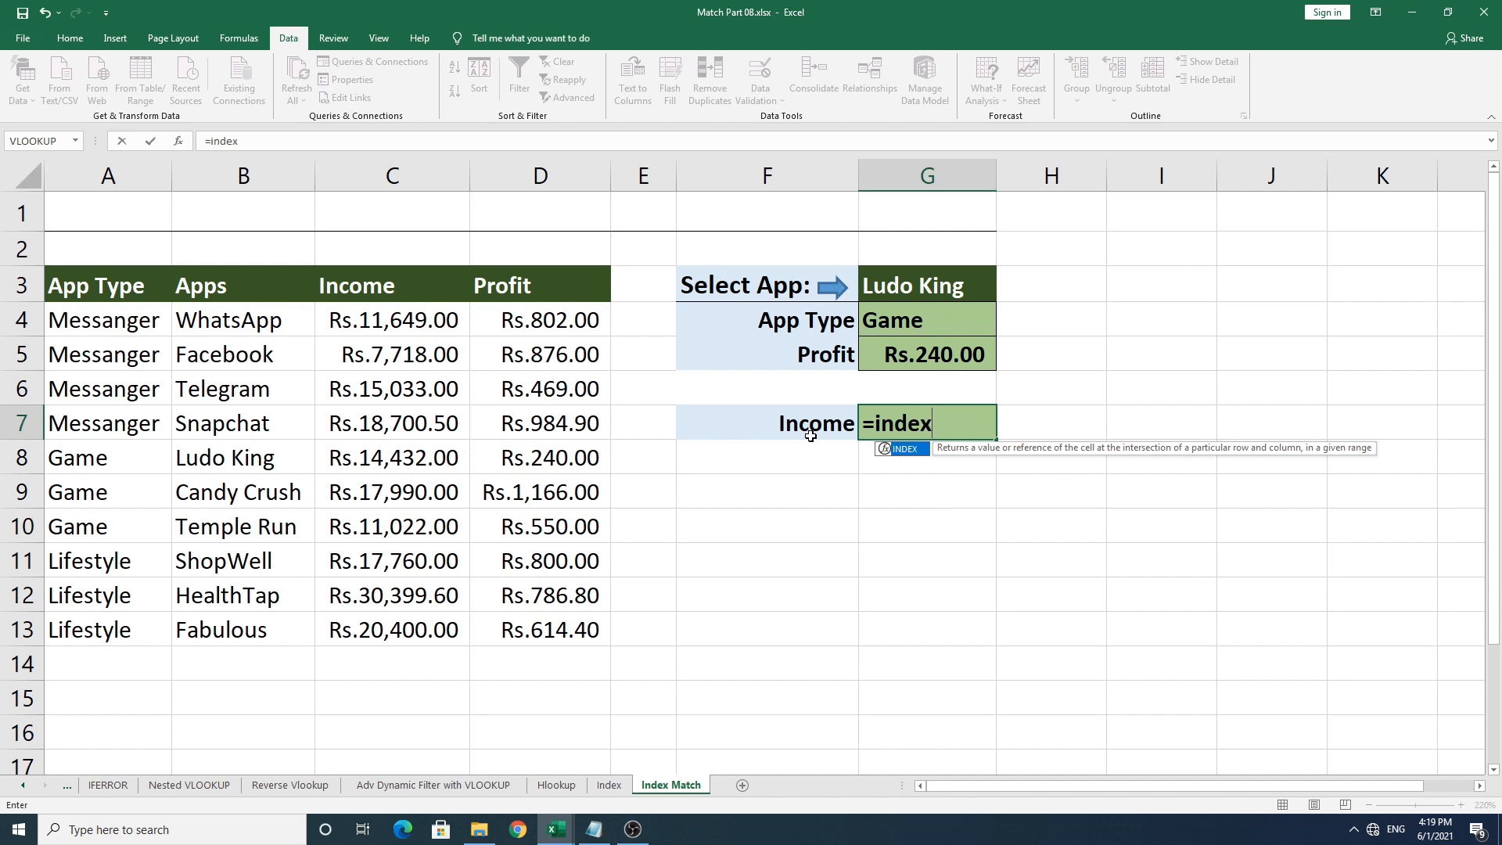
key("Tab")
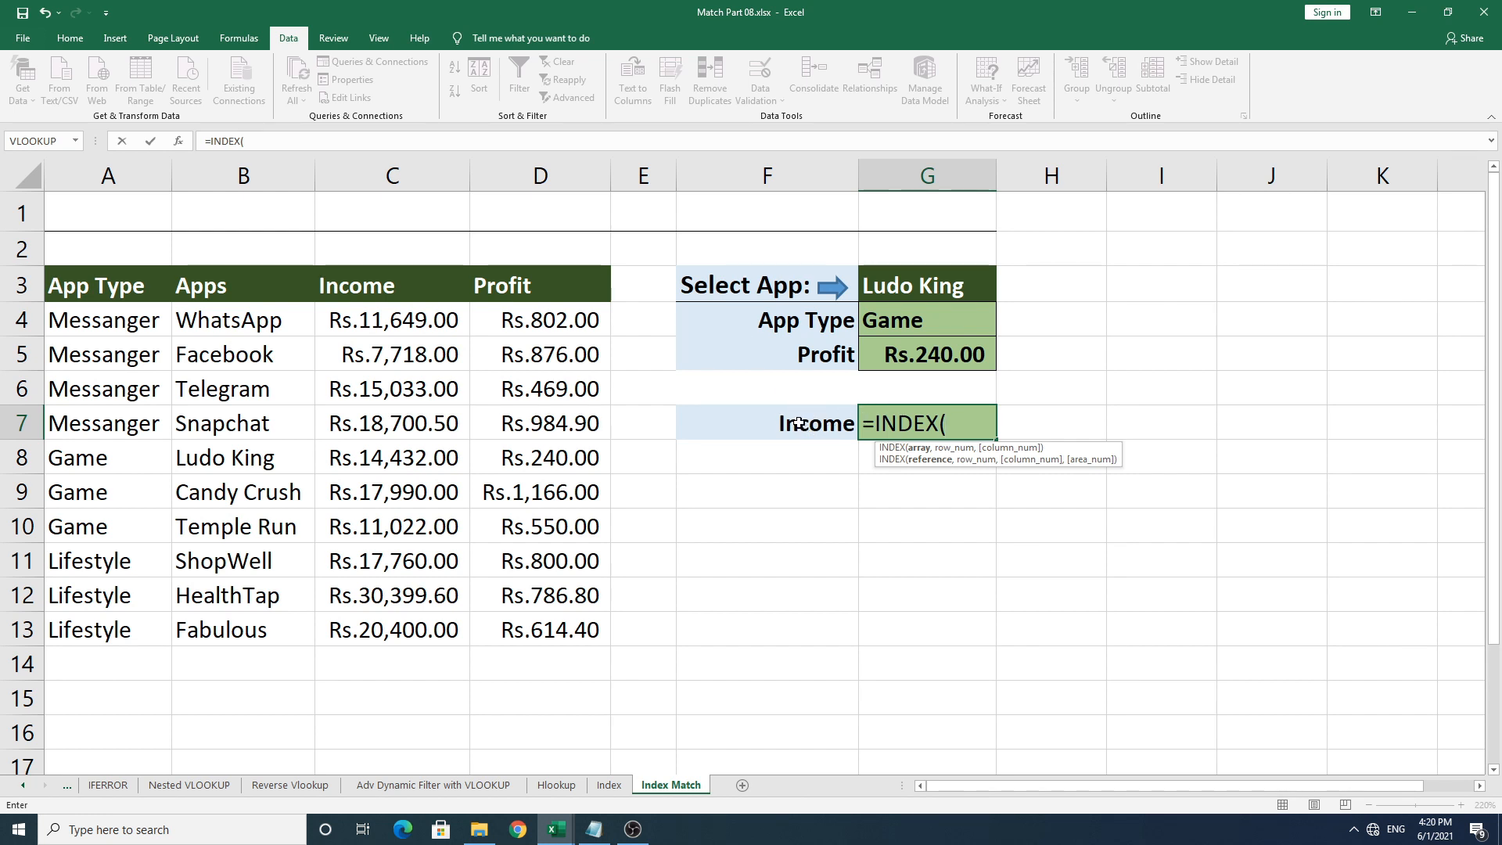
left_click_drag(451, 326, 394, 325)
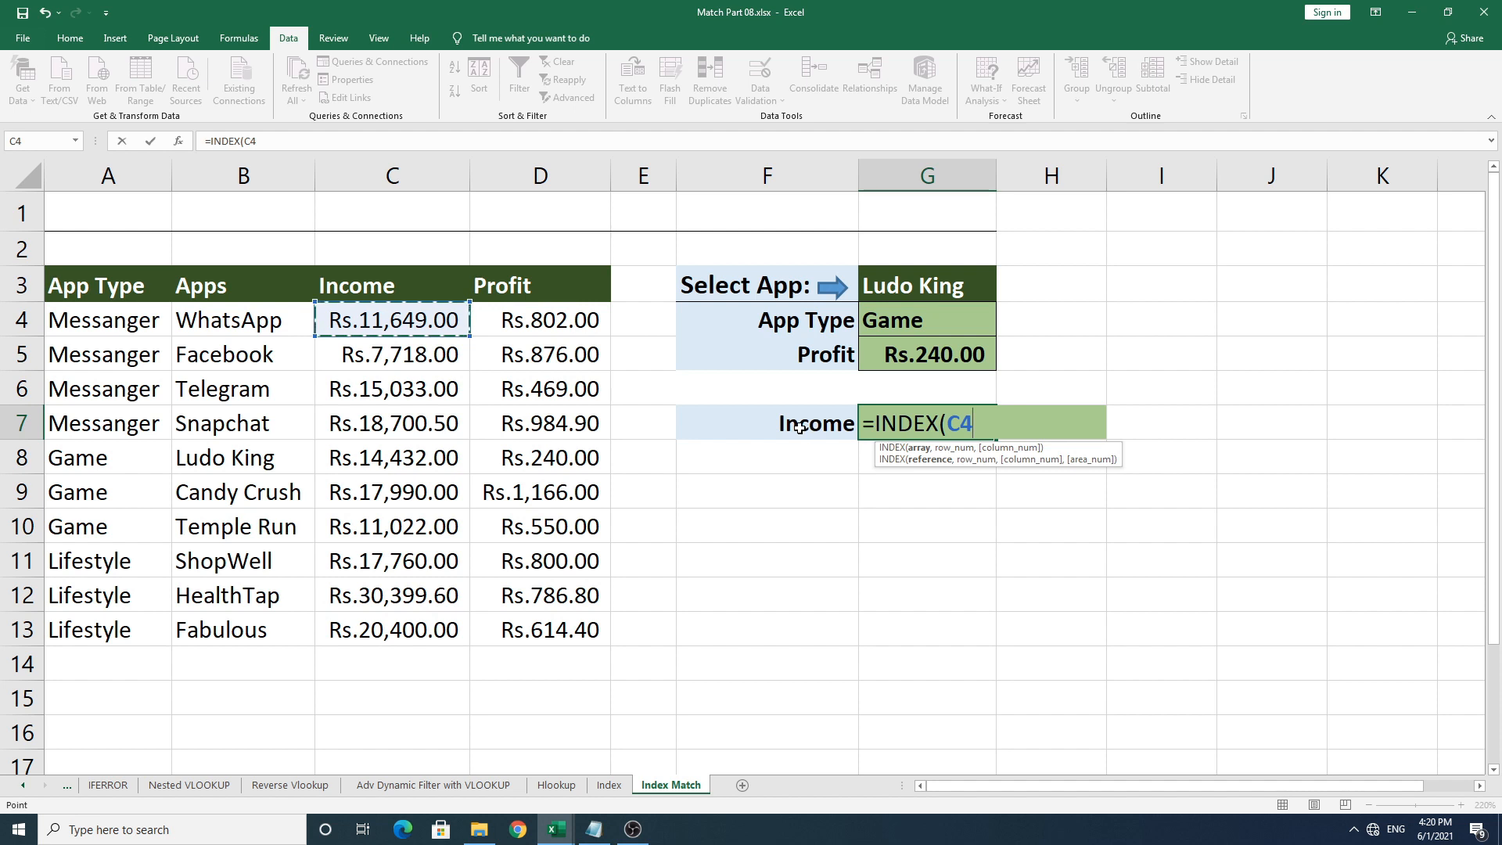
left_click_drag(417, 323, 553, 621)
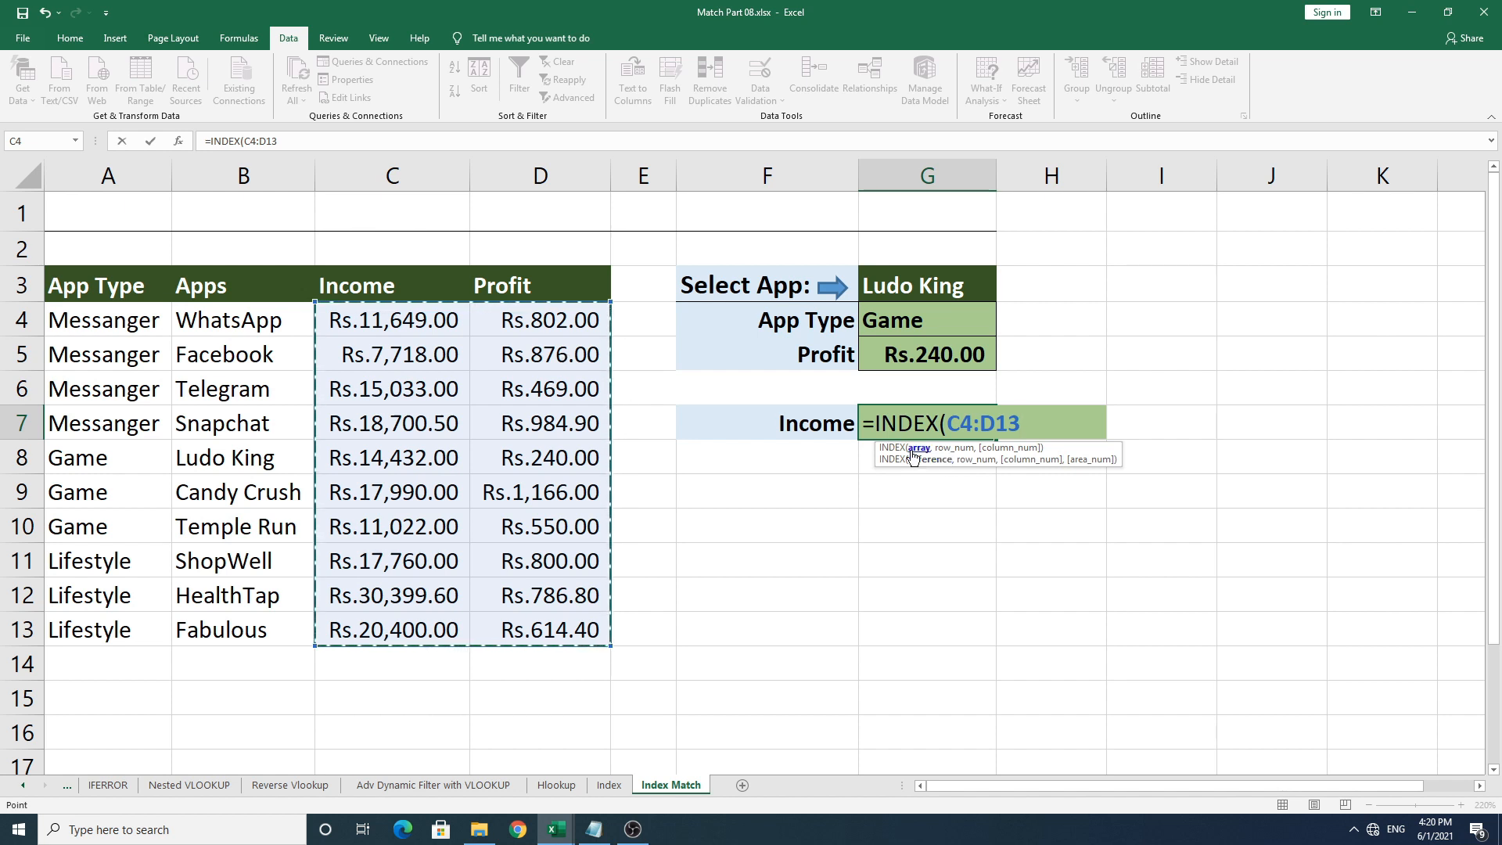
type(",")
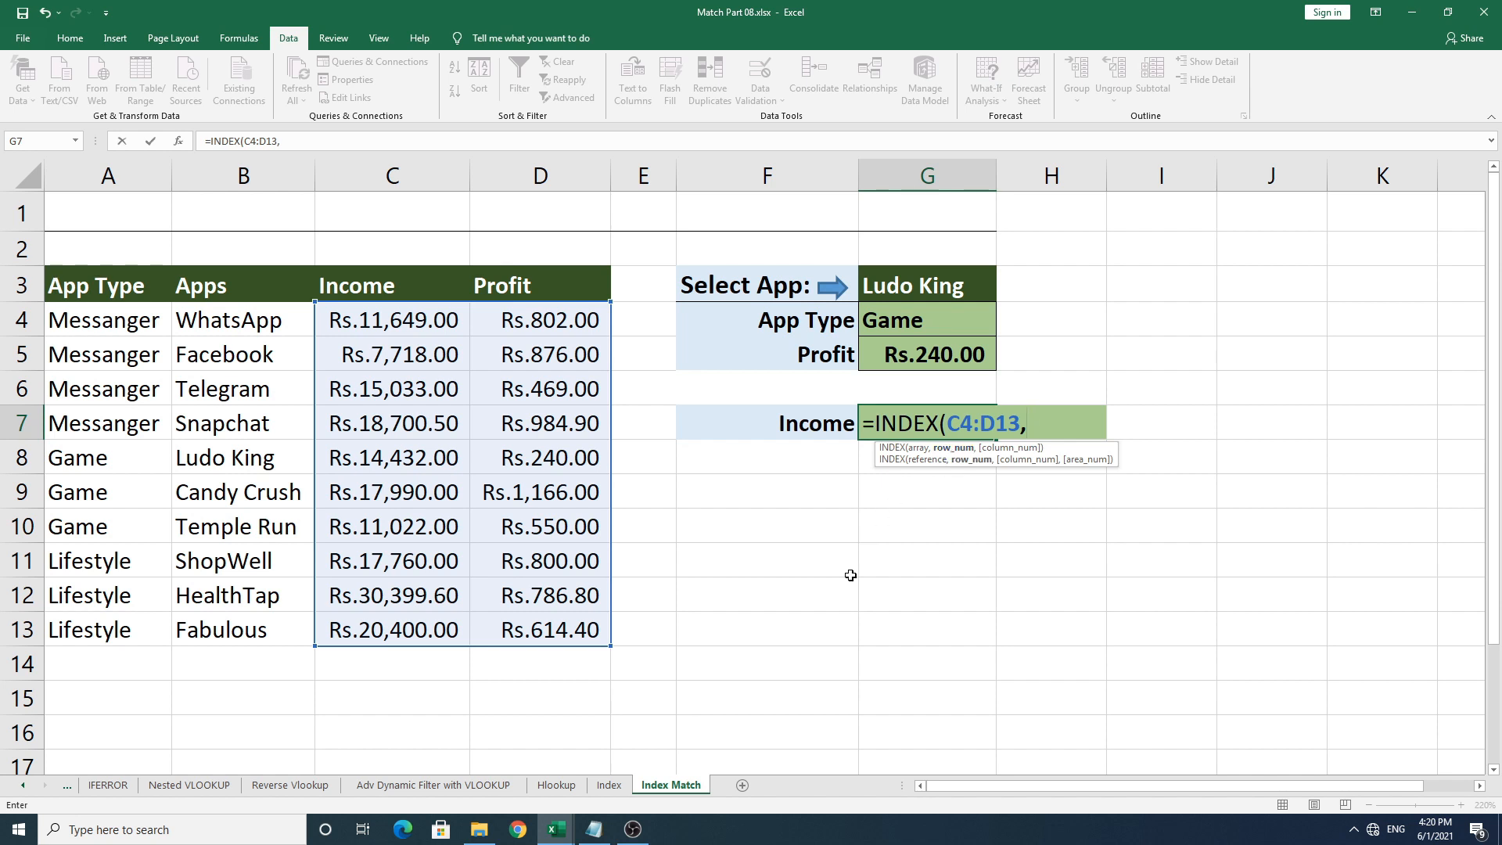
Add a nested MATCH as the row number in G7, with lookup value G3, lookup array B4:B13 and match type 0.
type("mat")
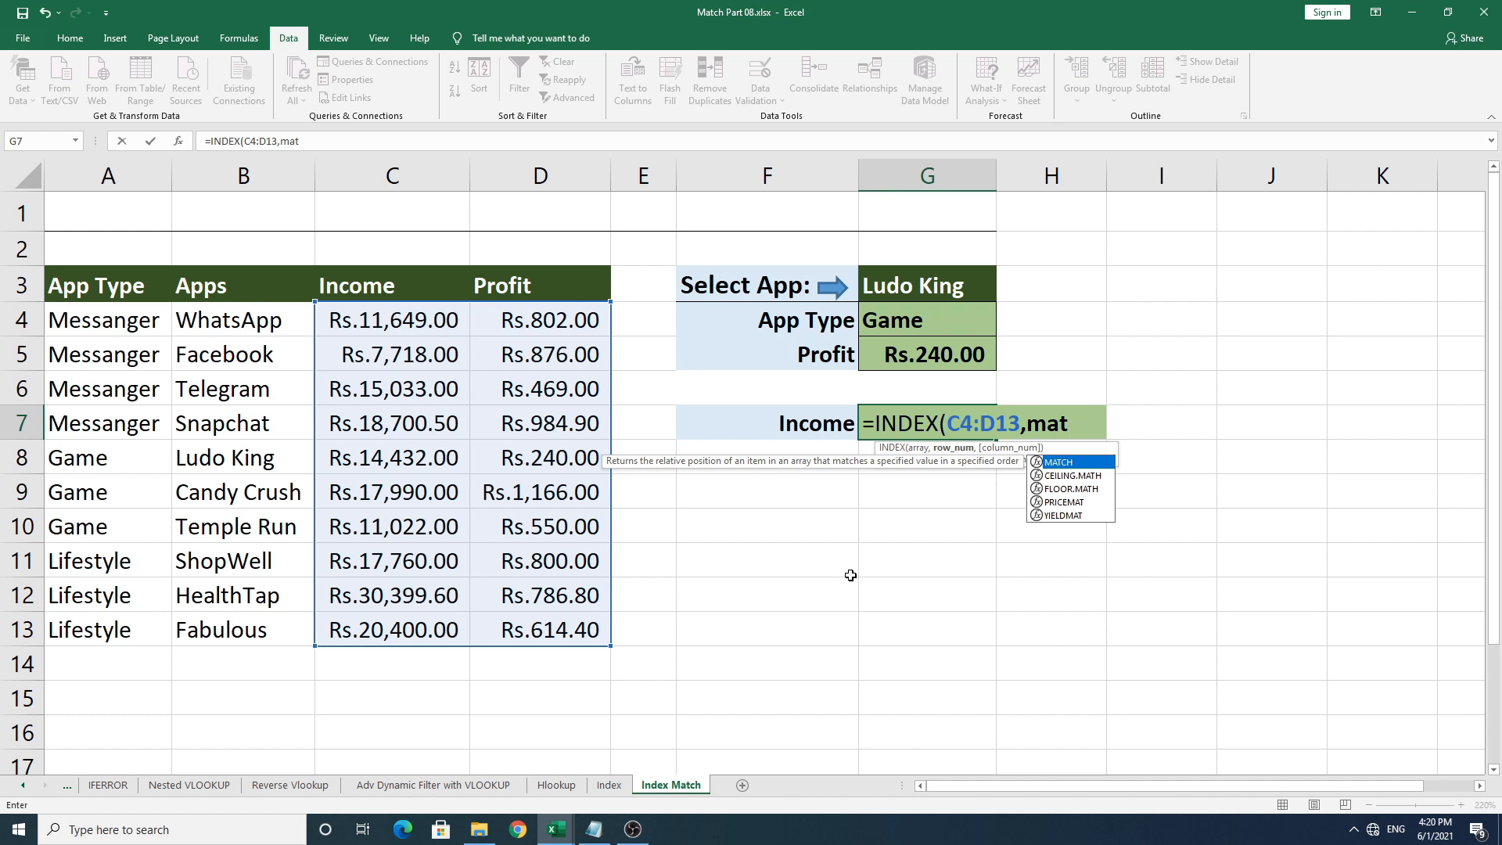
key("Tab")
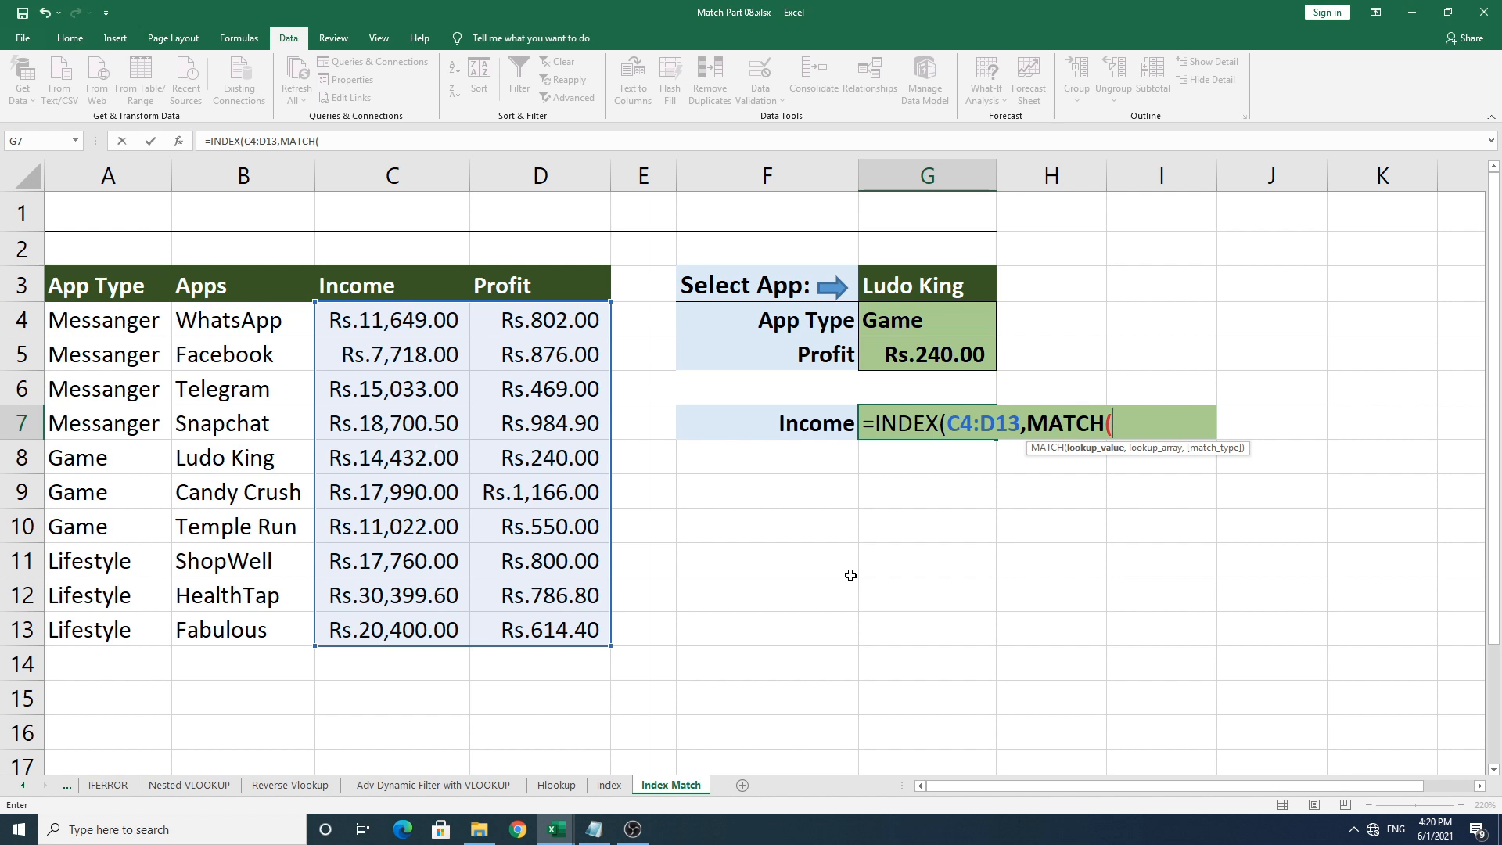
left_click(914, 279)
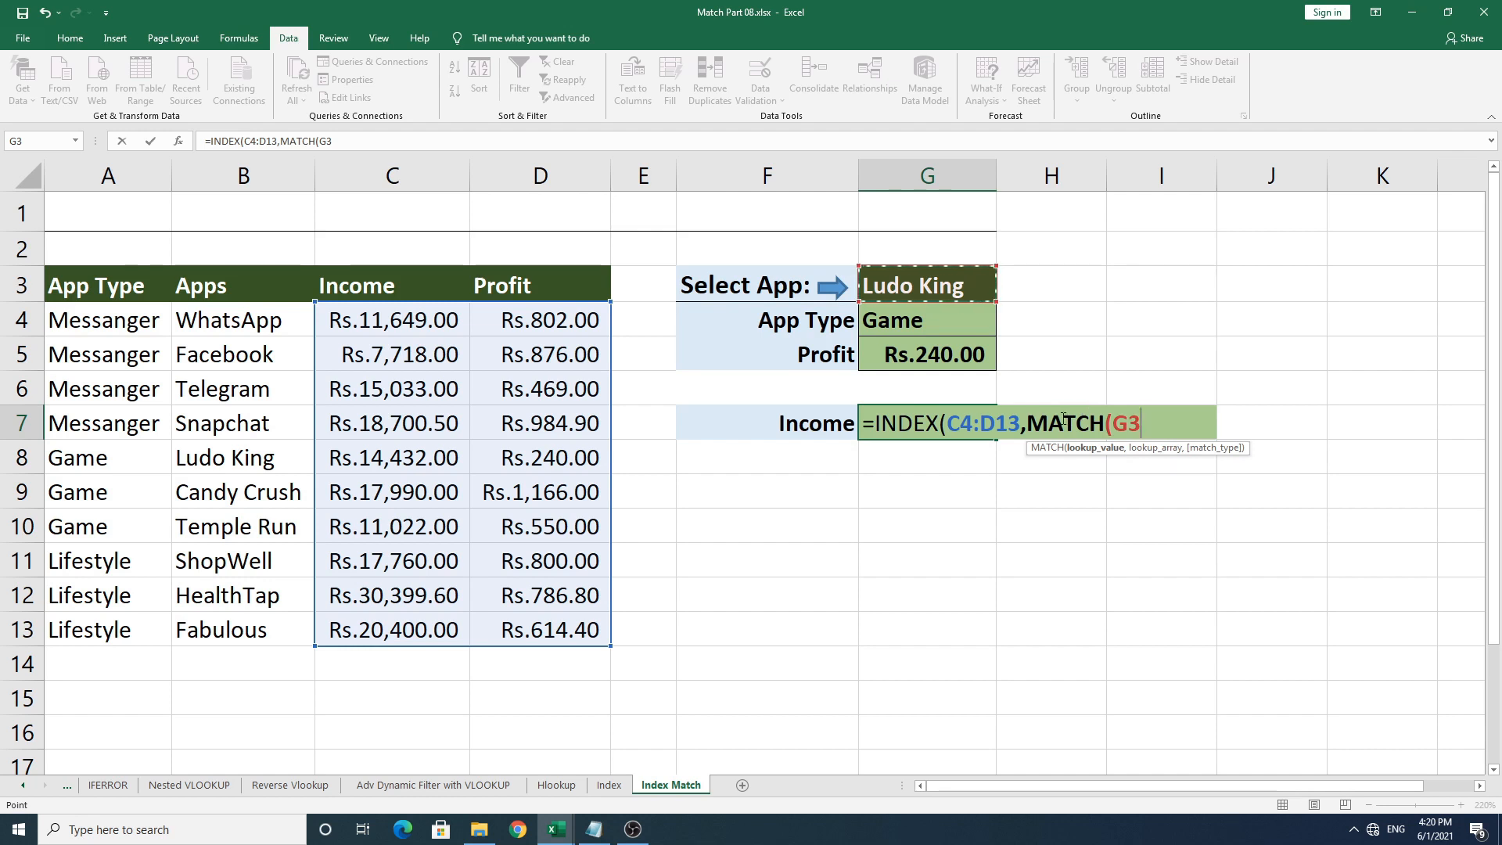
type(",")
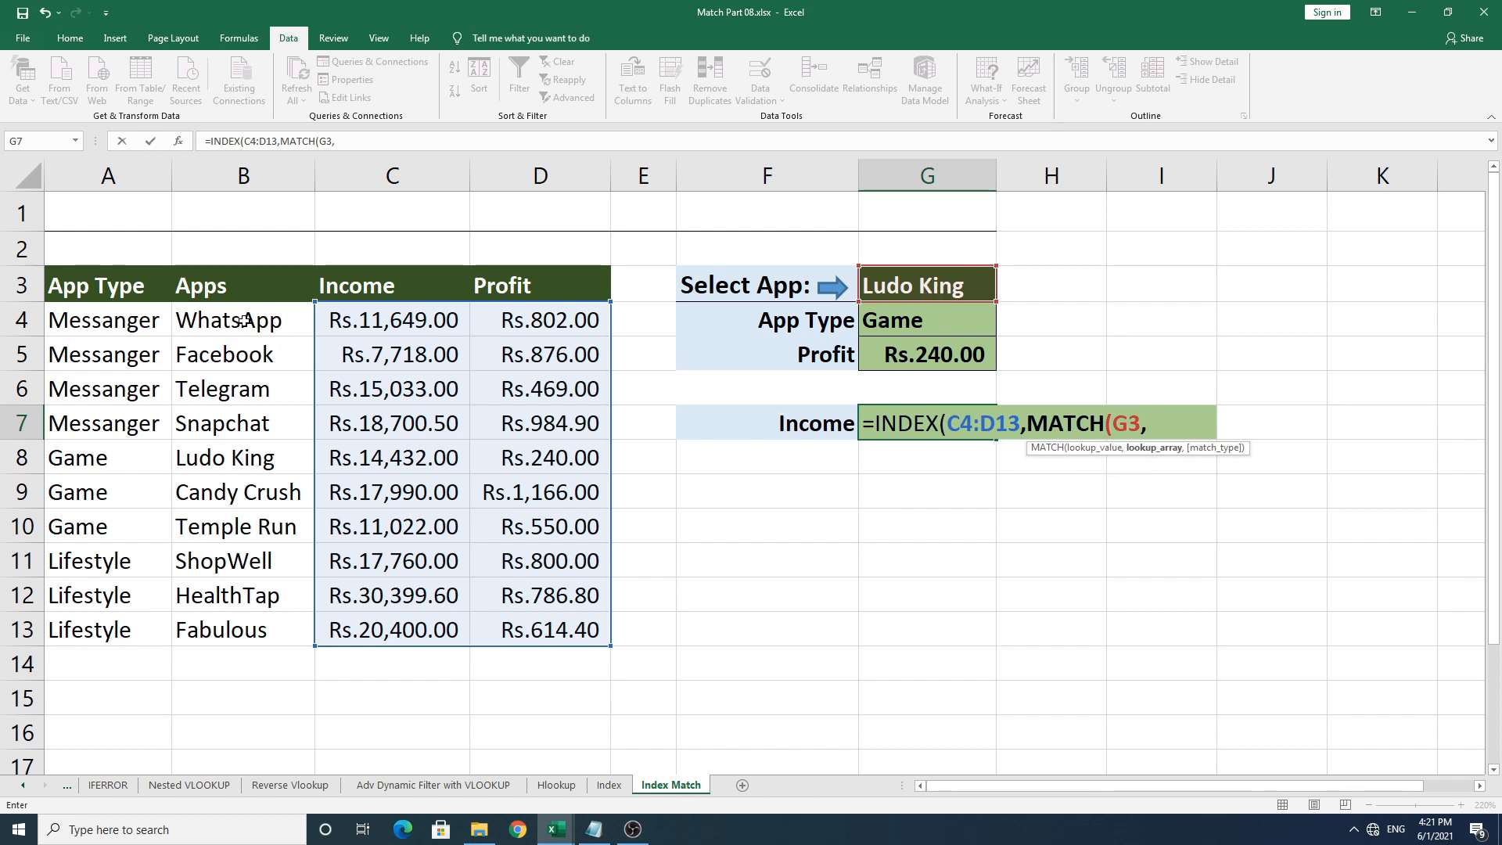
left_click_drag(238, 320, 238, 618)
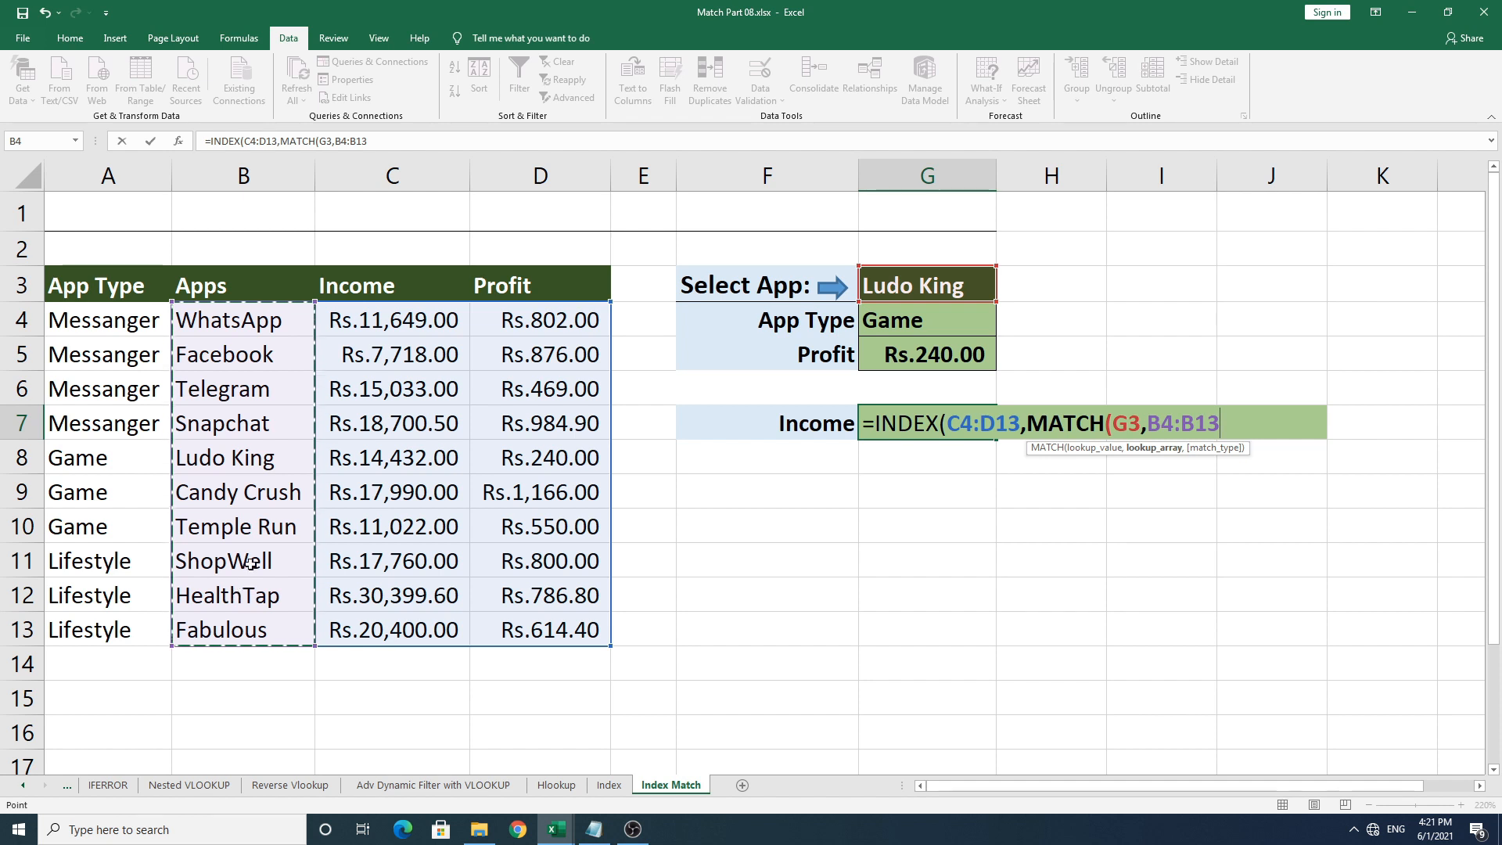
type(",")
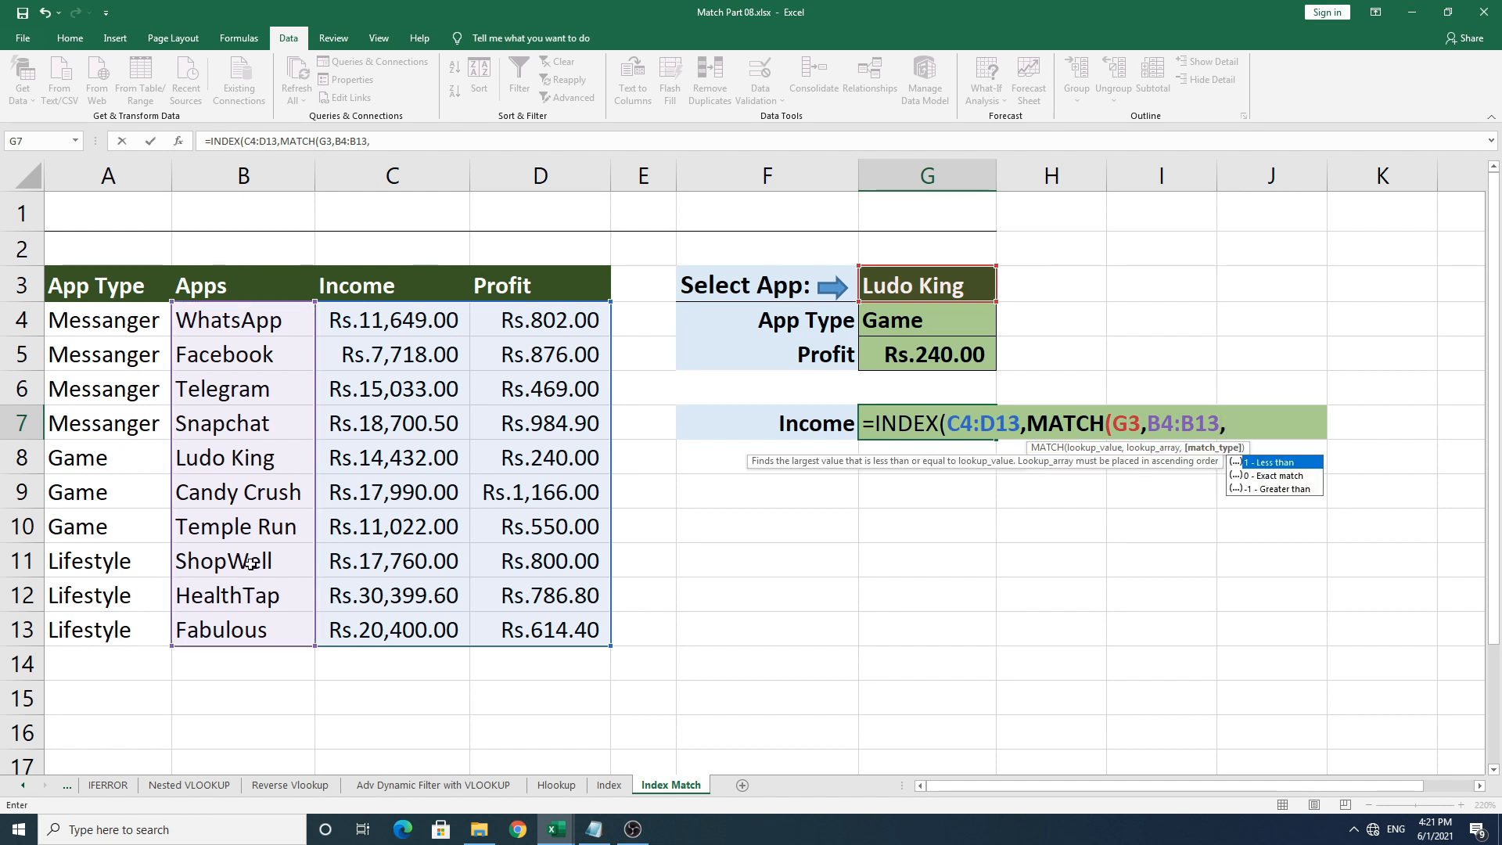
type("0)")
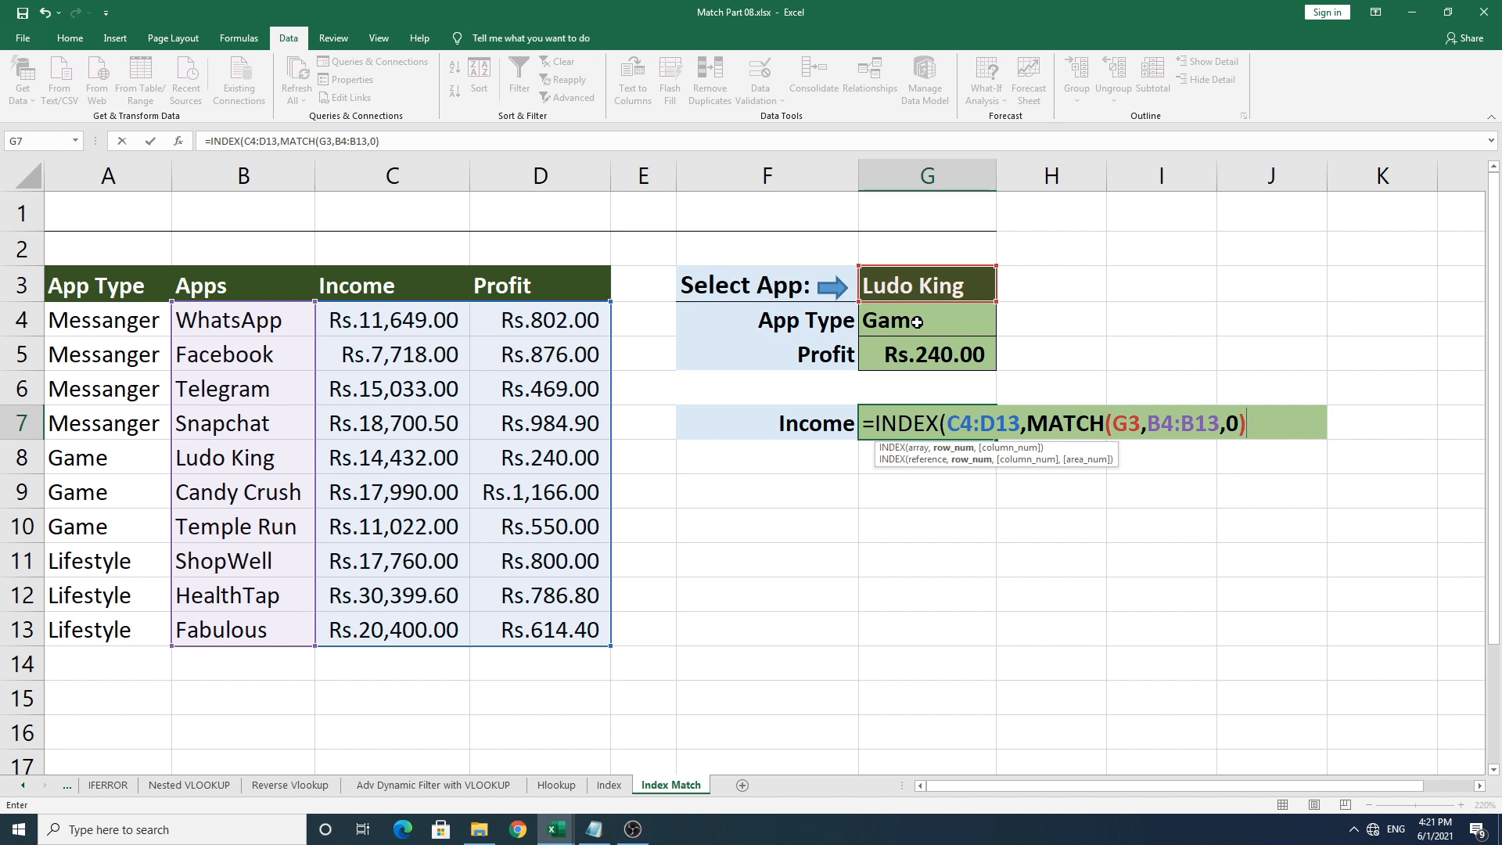
type(",")
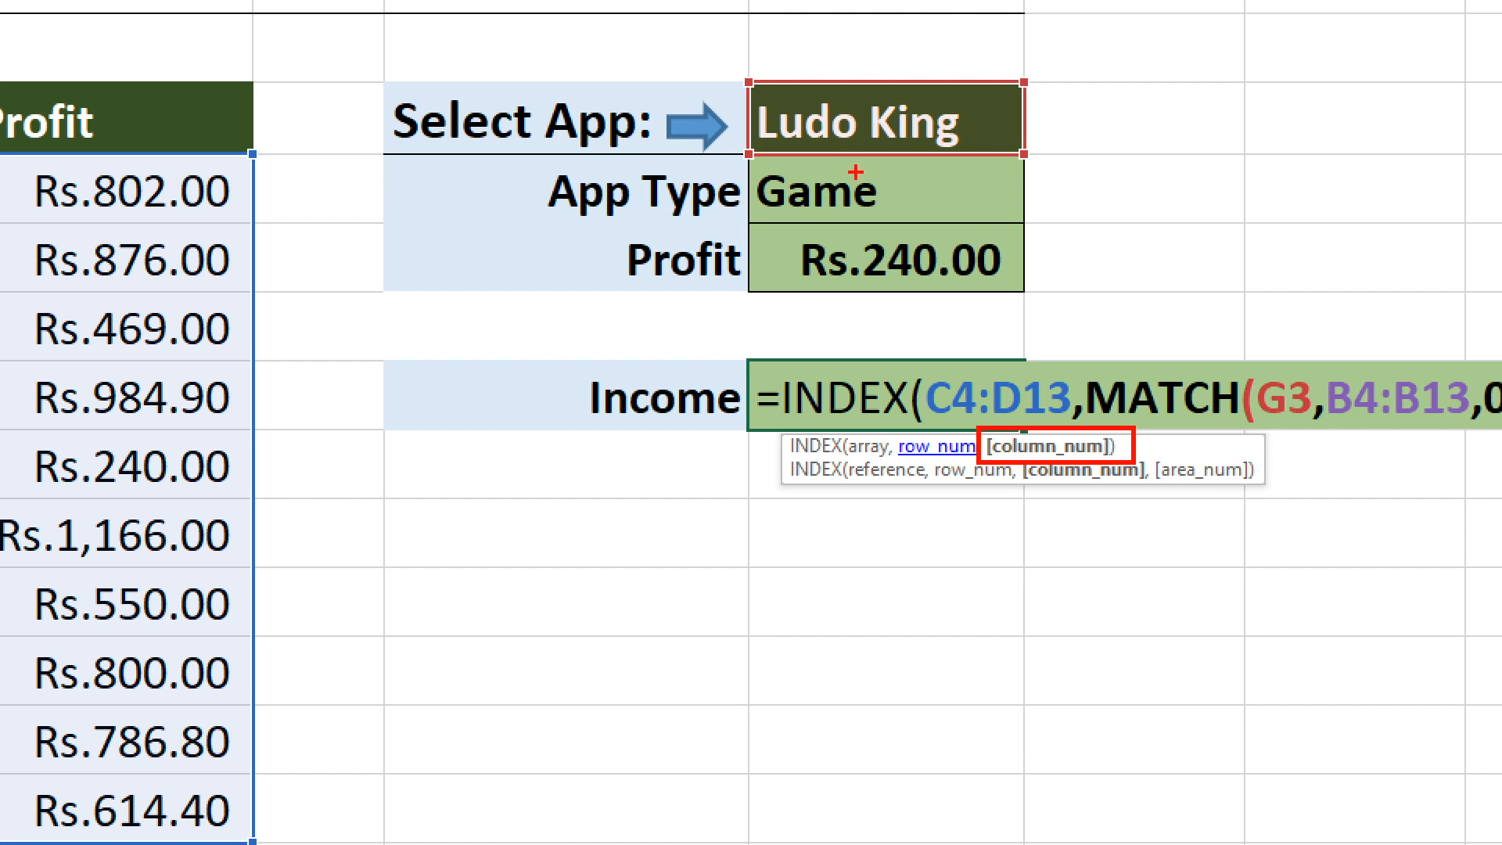
left_click_drag(744, 167, 1015, 226)
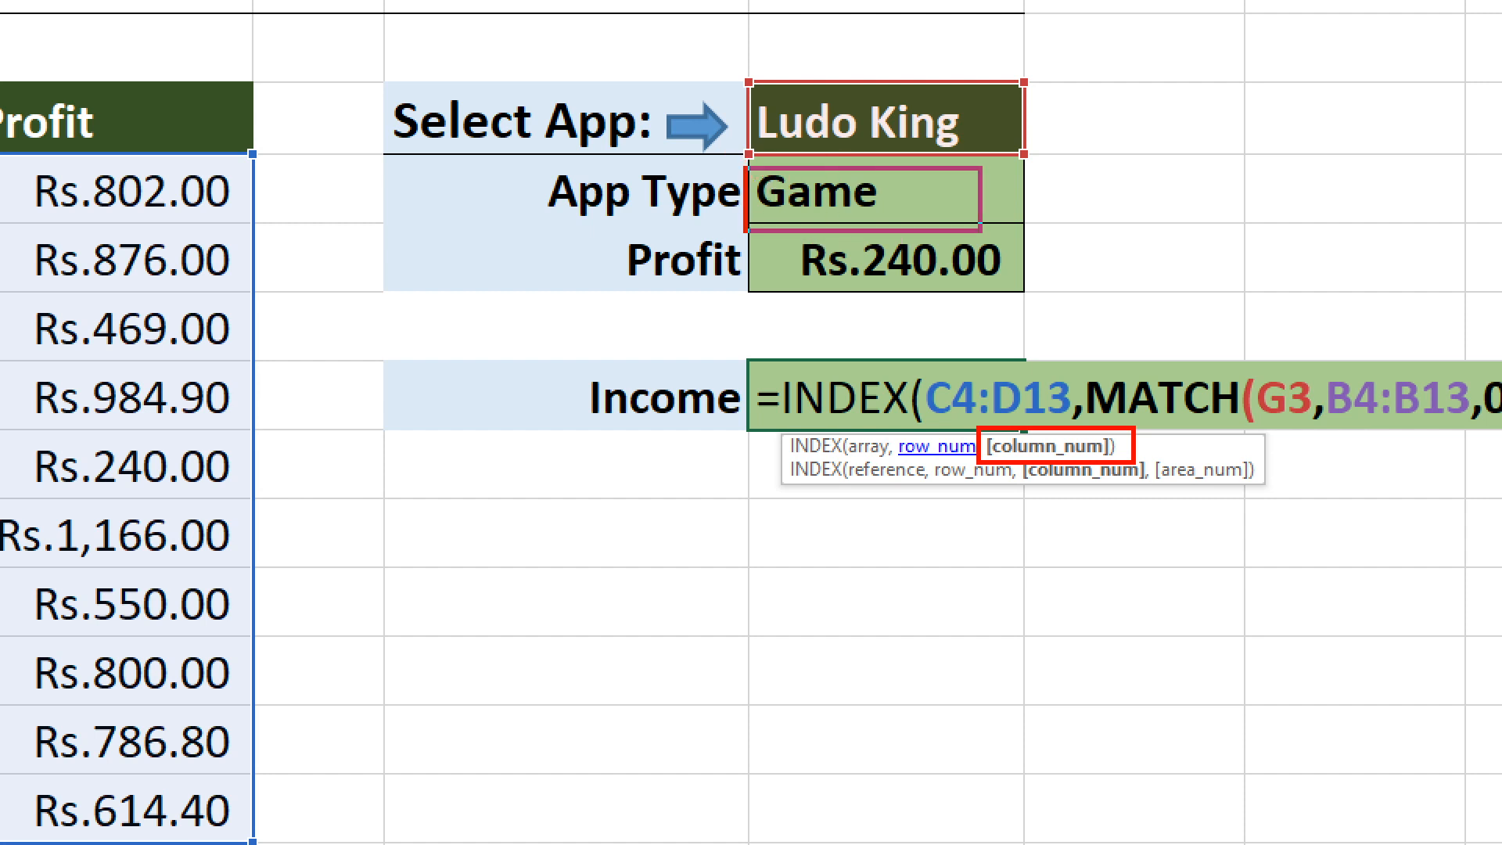
mouse_move(750, 217)
left_mouse_down()
mouse_move(805, 280)
mouse_move(1073, 303)
left_mouse_up()
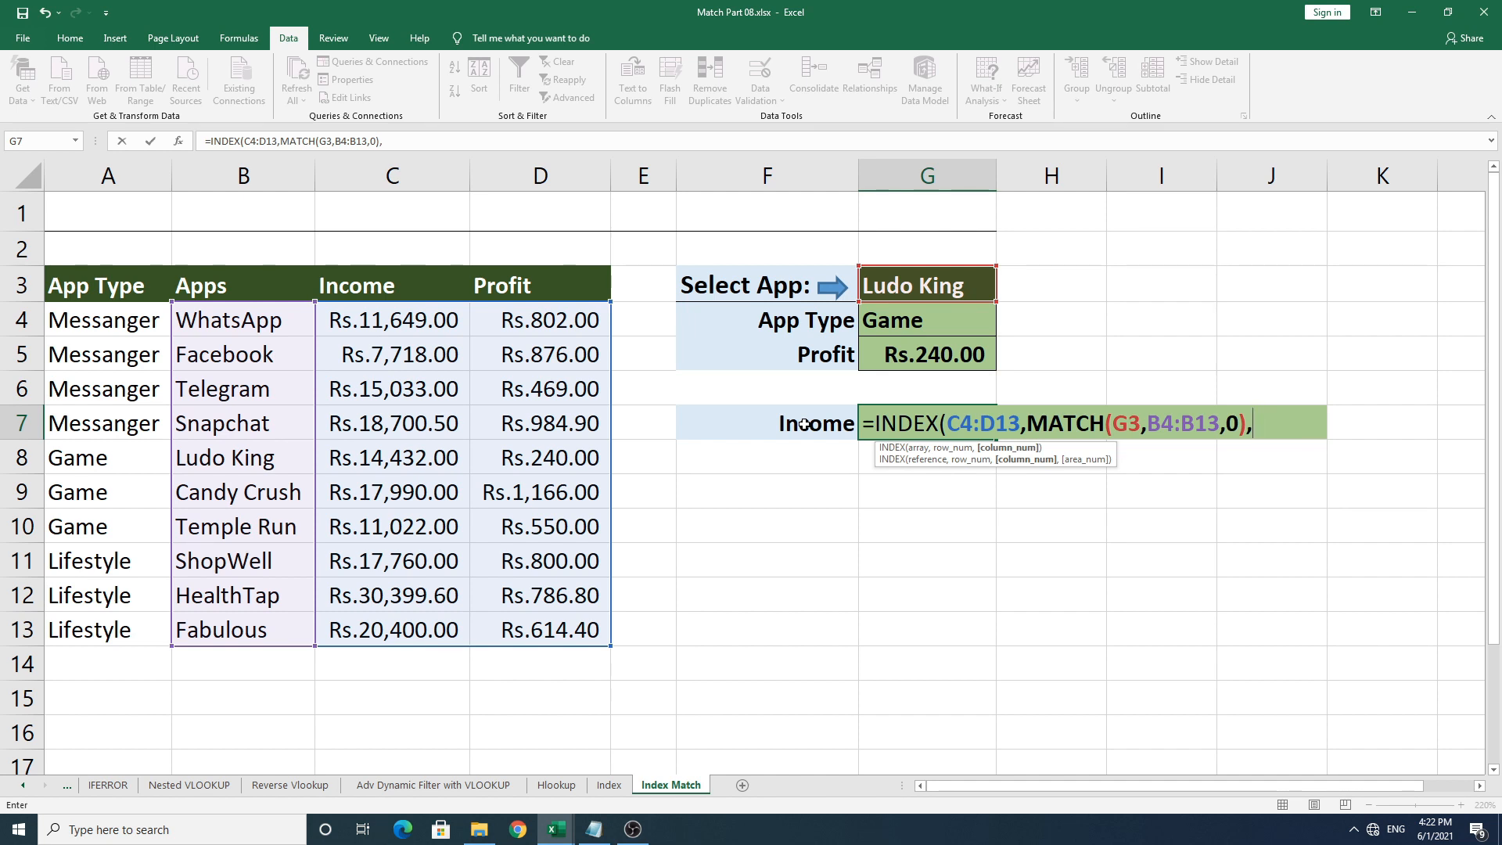
Complete the INDEX formula in G7 with a second nested MATCH as column number, using lookup value F7, lookup array C3:D3 and match type 0.
type("ma")
key("Tab")
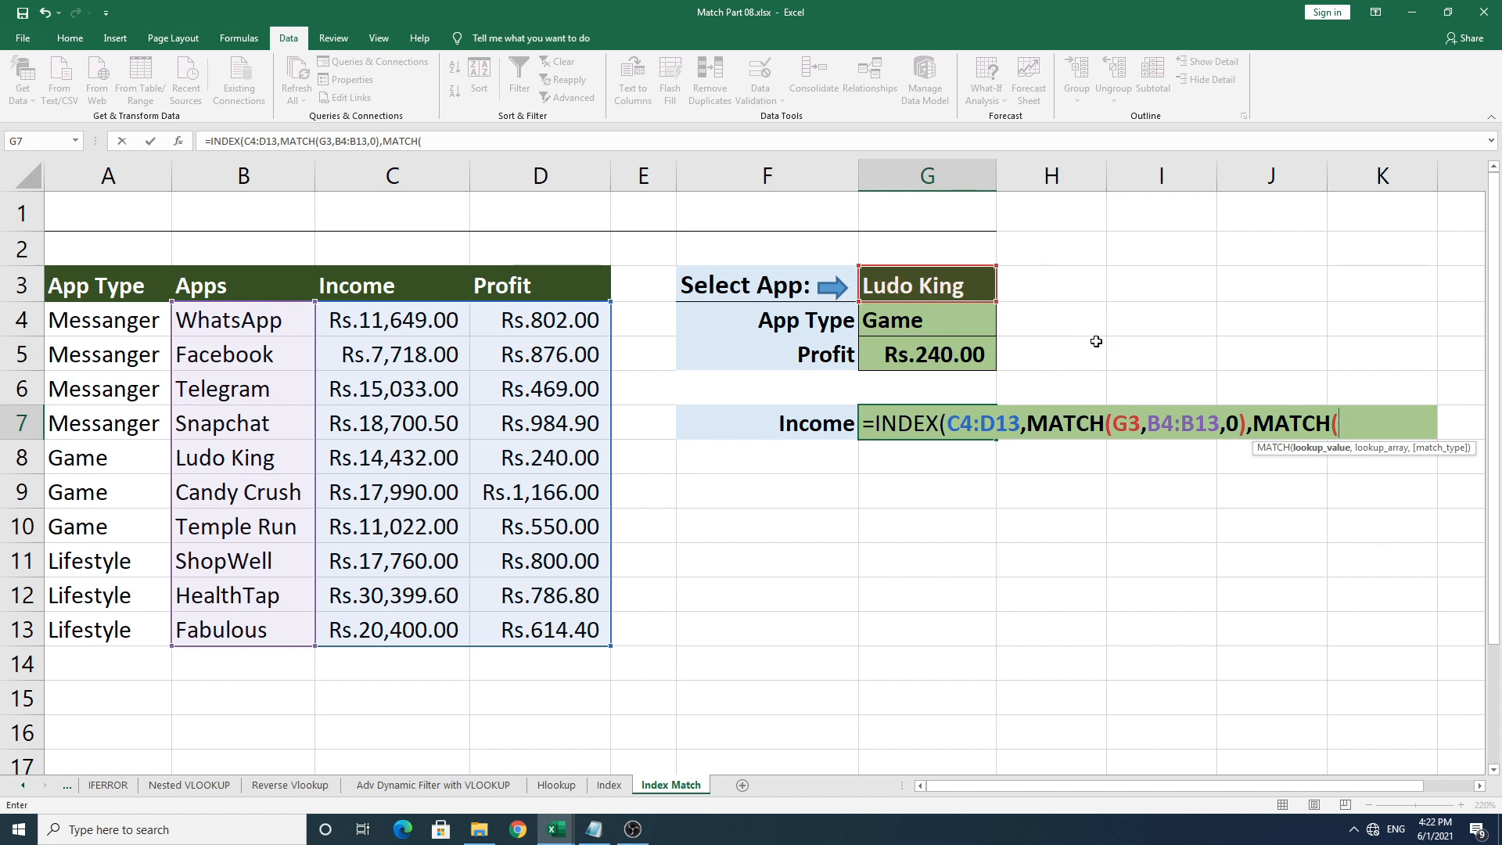
left_click(791, 428)
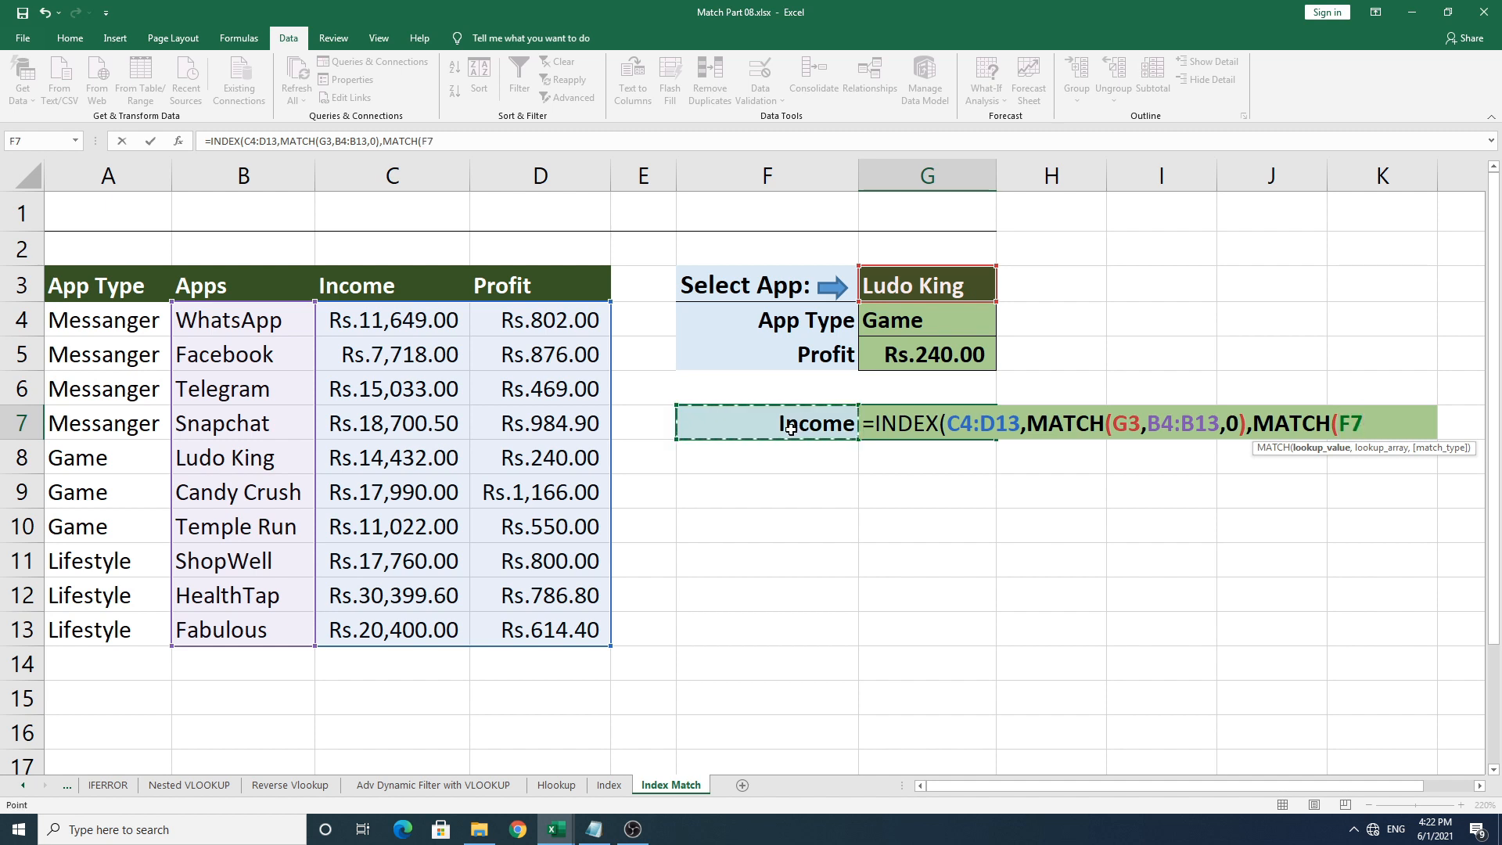
type(",")
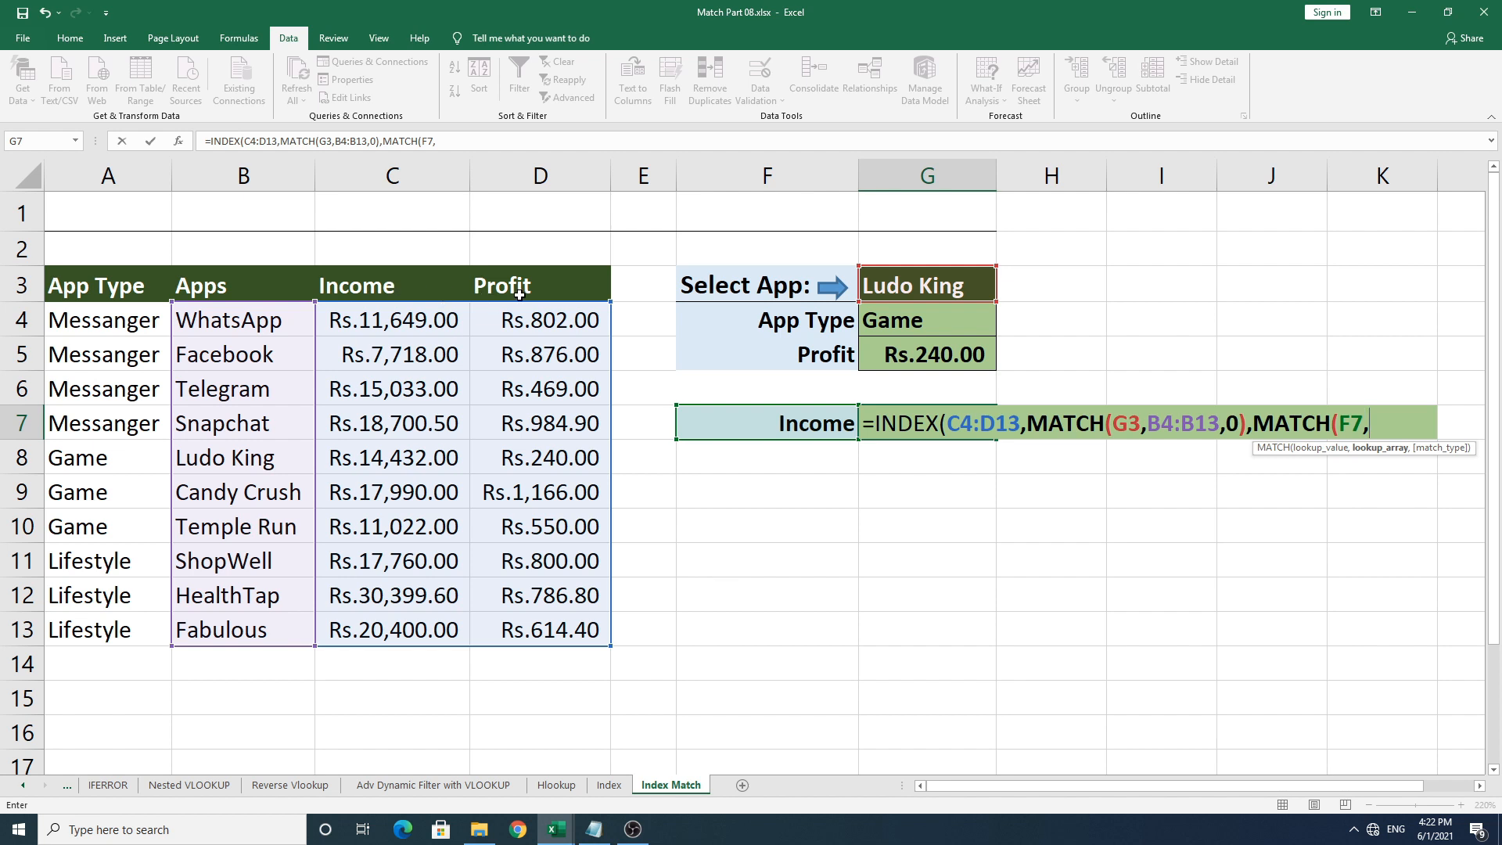
left_click_drag(446, 290, 516, 284)
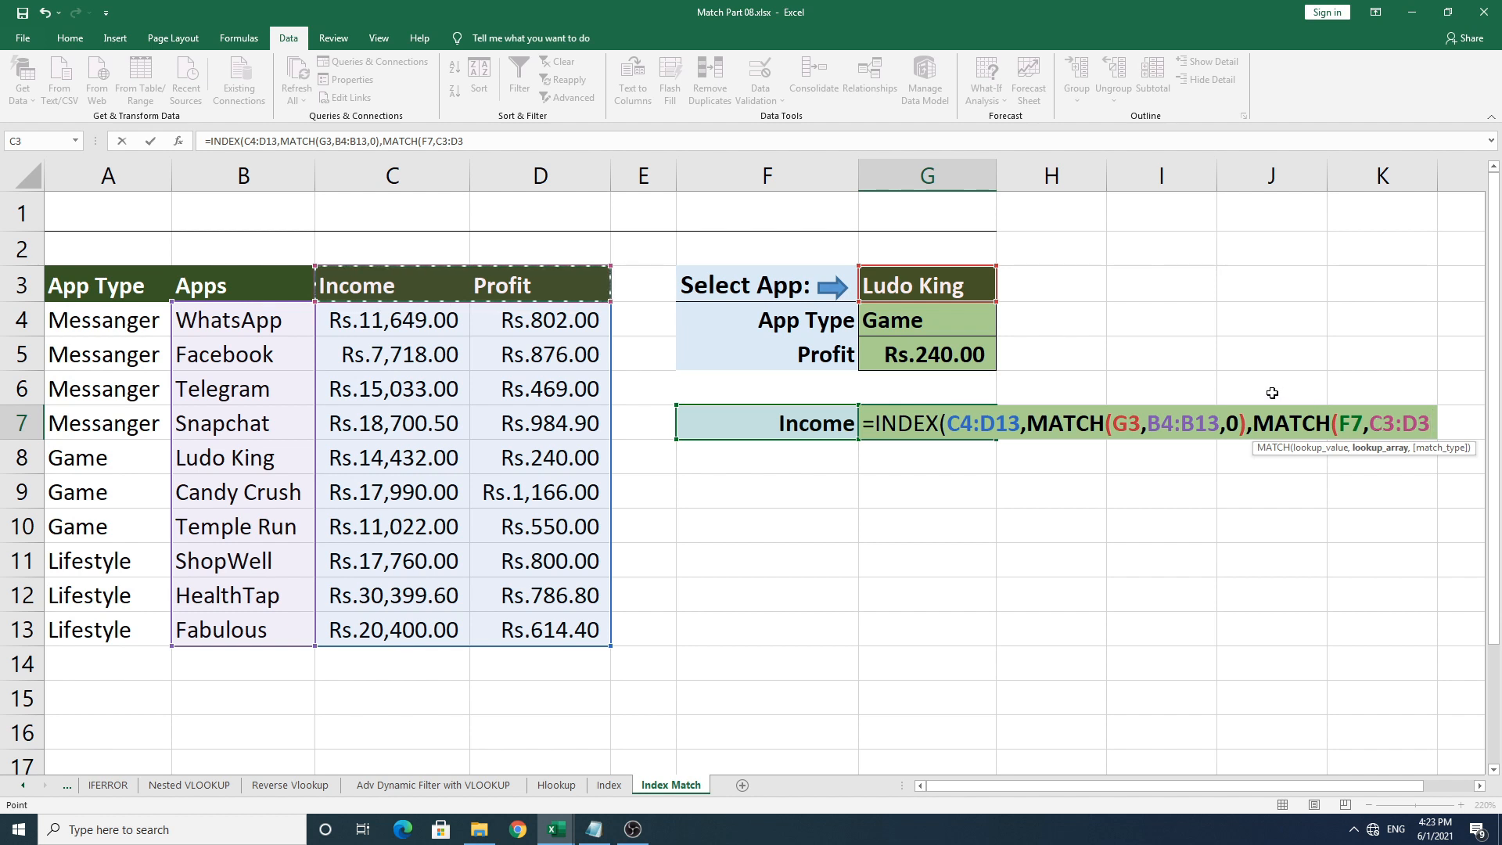
type(",0")
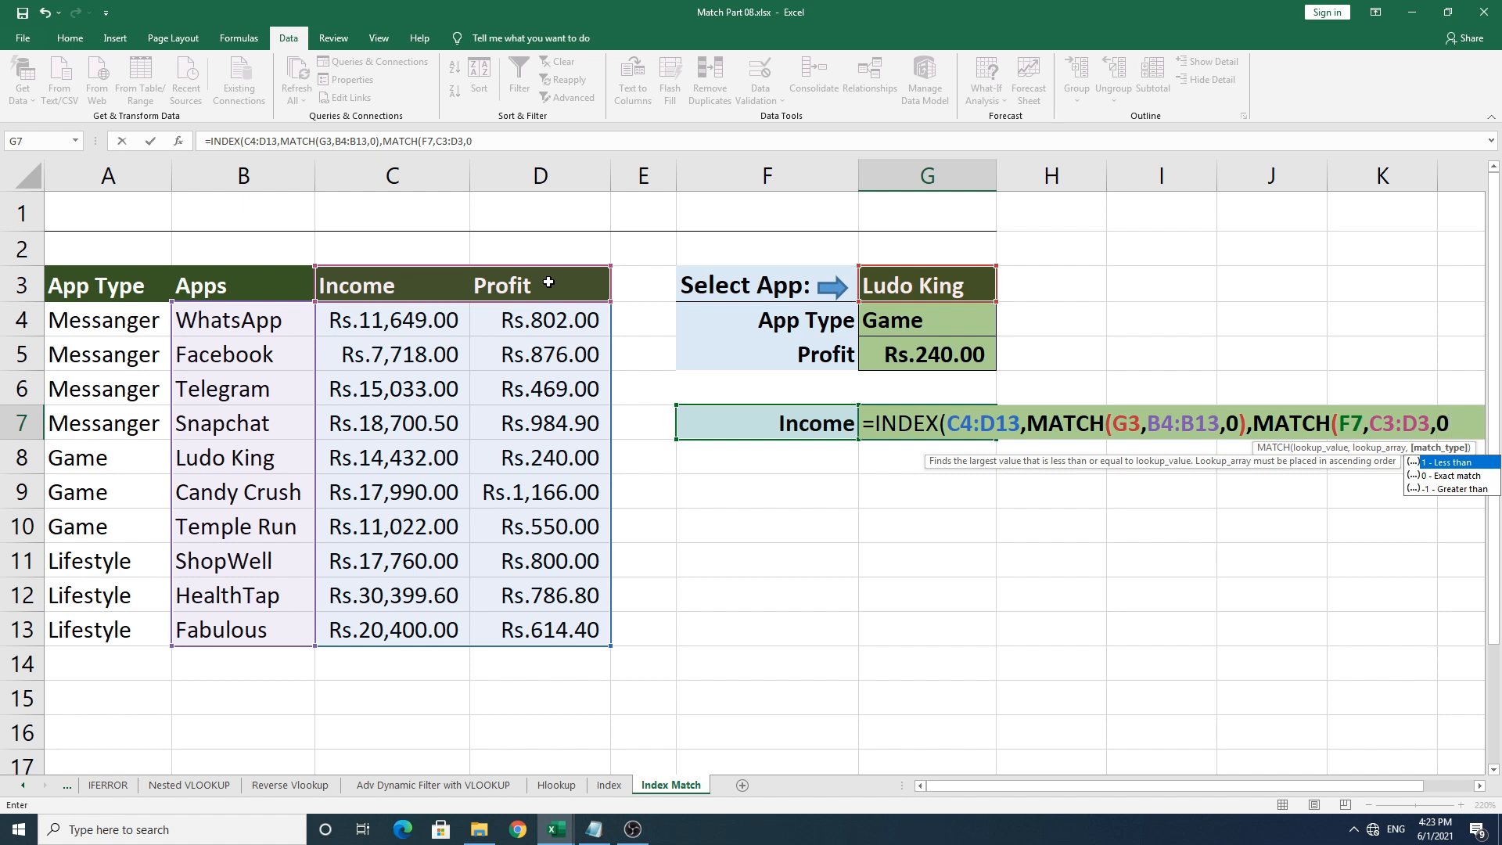
type(")")
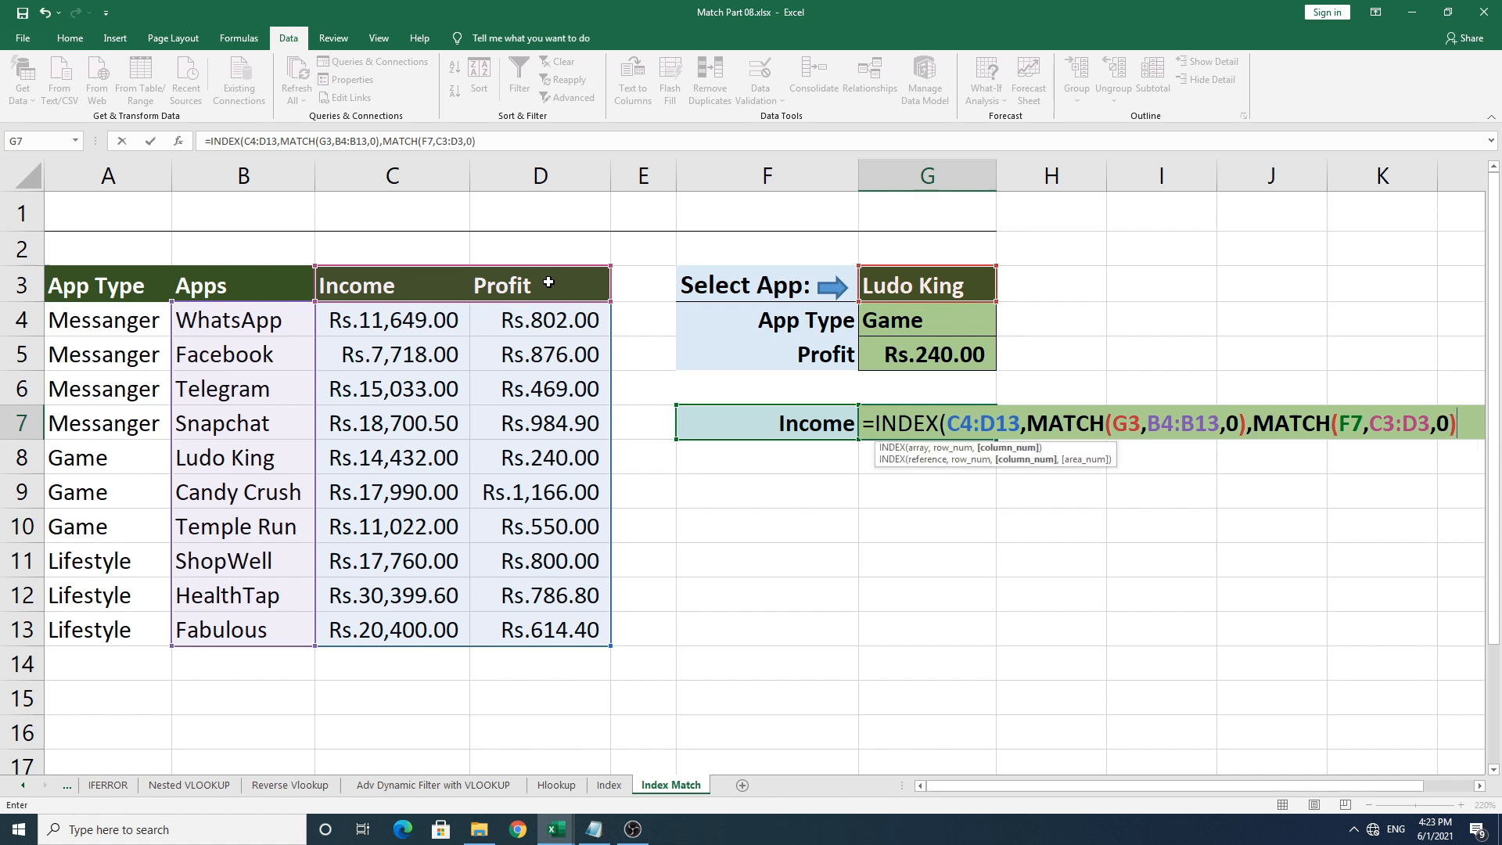
left_click(941, 423)
left_click(1459, 433)
type(")")
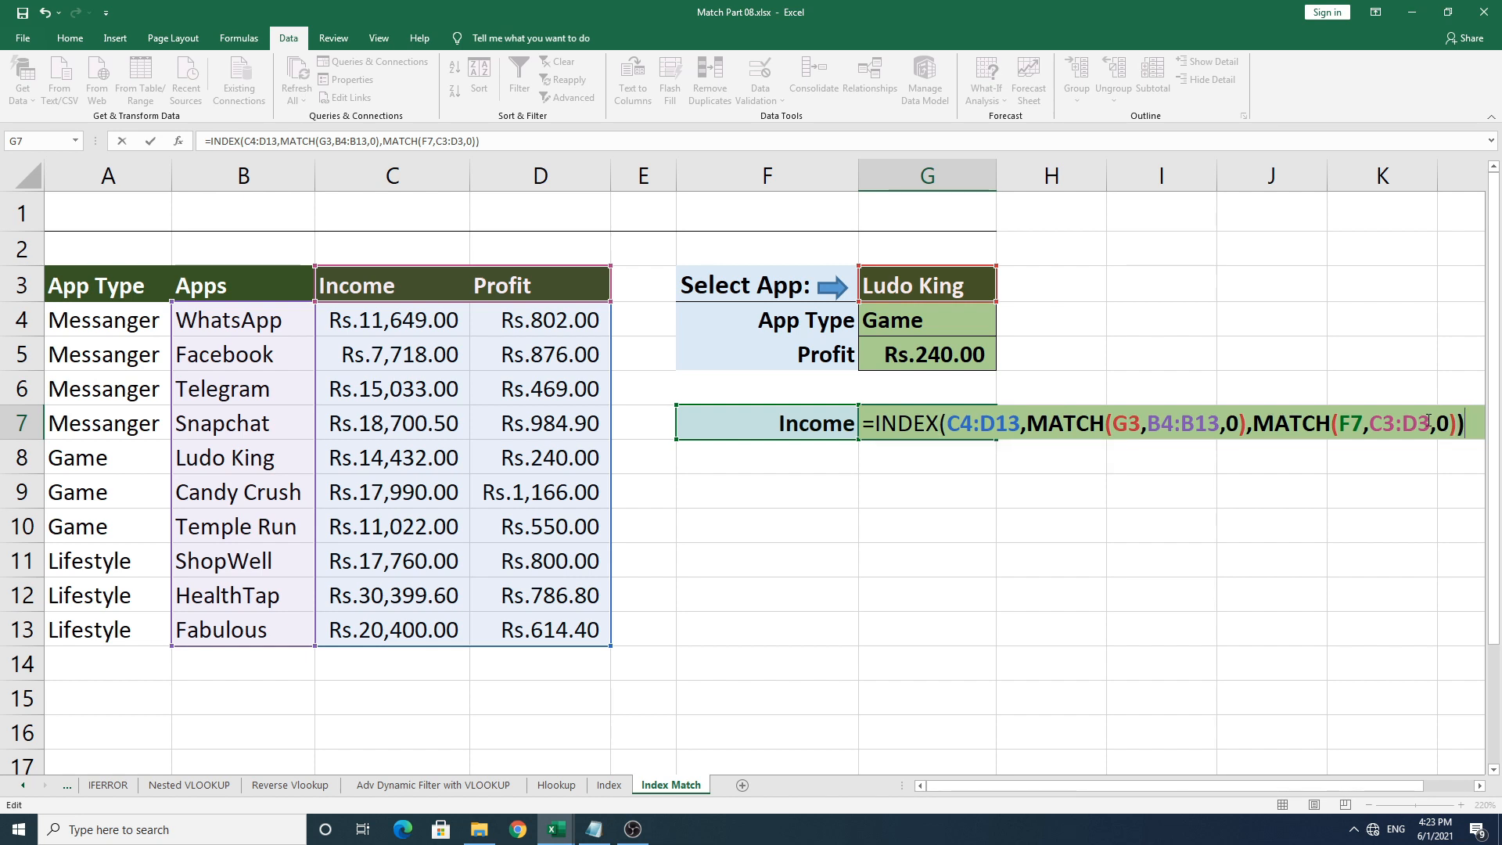
Evaluate the column-number MATCH inside the G7 formula in place, and restore the MATCH(F7,C3:D3,0) expression.
key("Left")
key("shift+Left")
key("shift+Left")
key("shift+Left")
key("shift+Left")
key("shift+Left")
key("shift+Left")
key("shift+Left")
key("shift+Left")
key("shift+Left")
key("shift+Left")
key("shift+Left")
key("shift+Left")
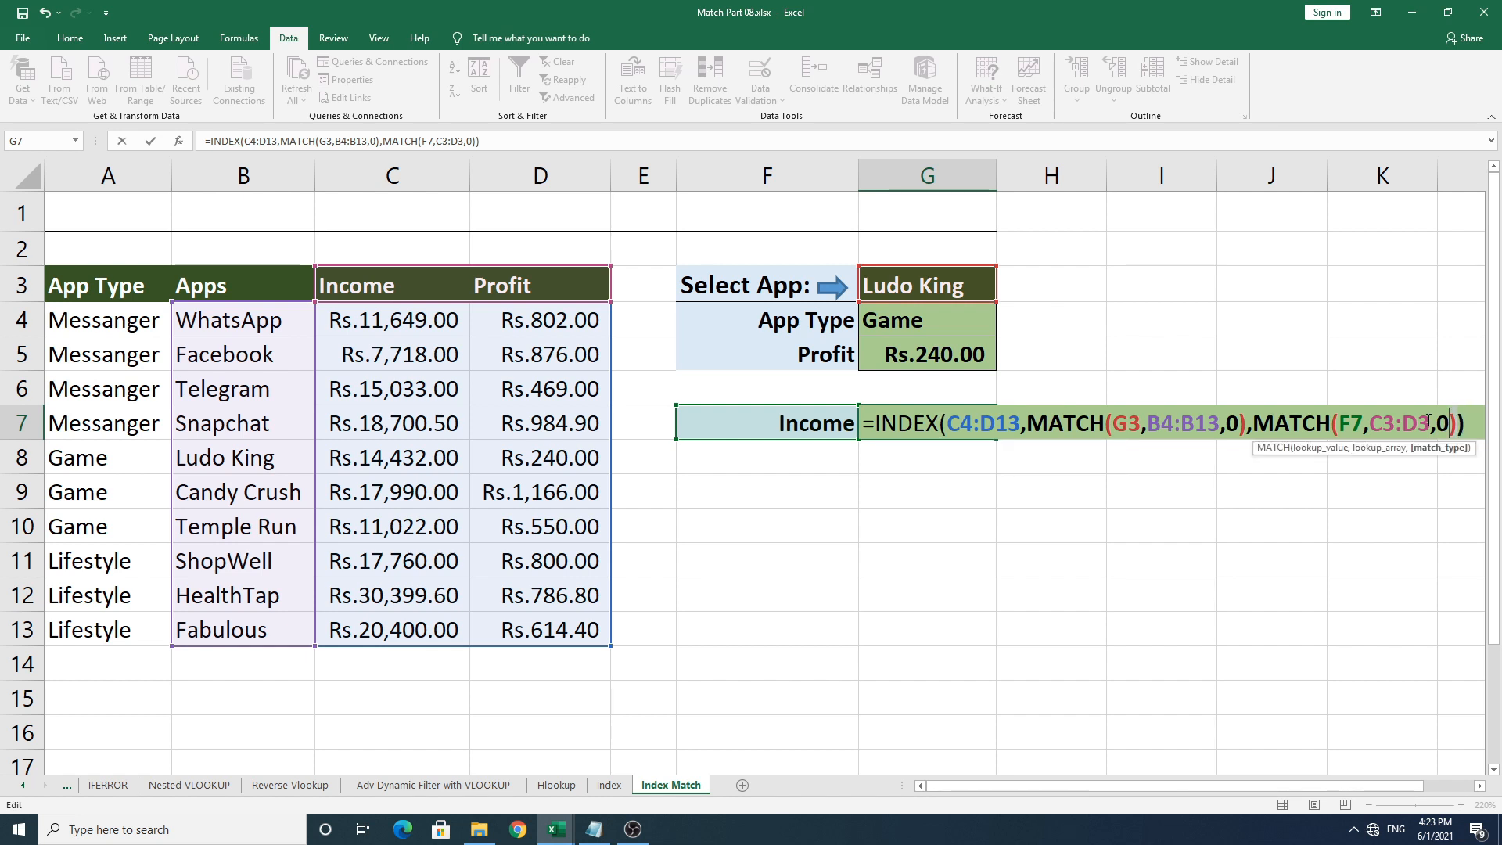
key("shift+Left")
key("shift+Left")
key("shift+Left")
key("shift+Left")
key("shift+Left")
key("ctrl+c")
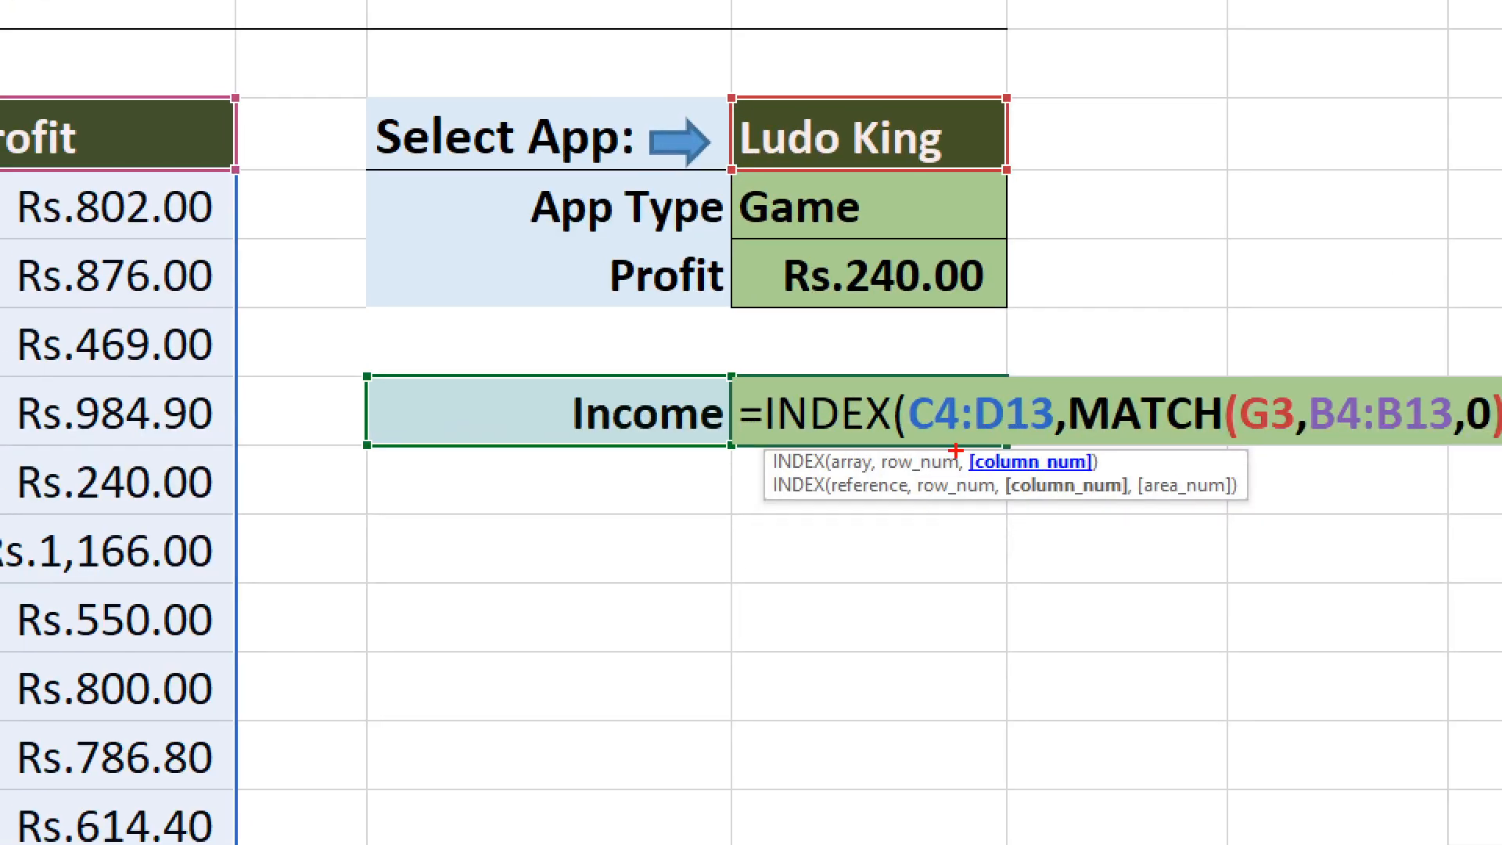
mouse_move(957, 452)
left_mouse_down()
mouse_move(1048, 485)
mouse_move(1114, 486)
left_mouse_up()
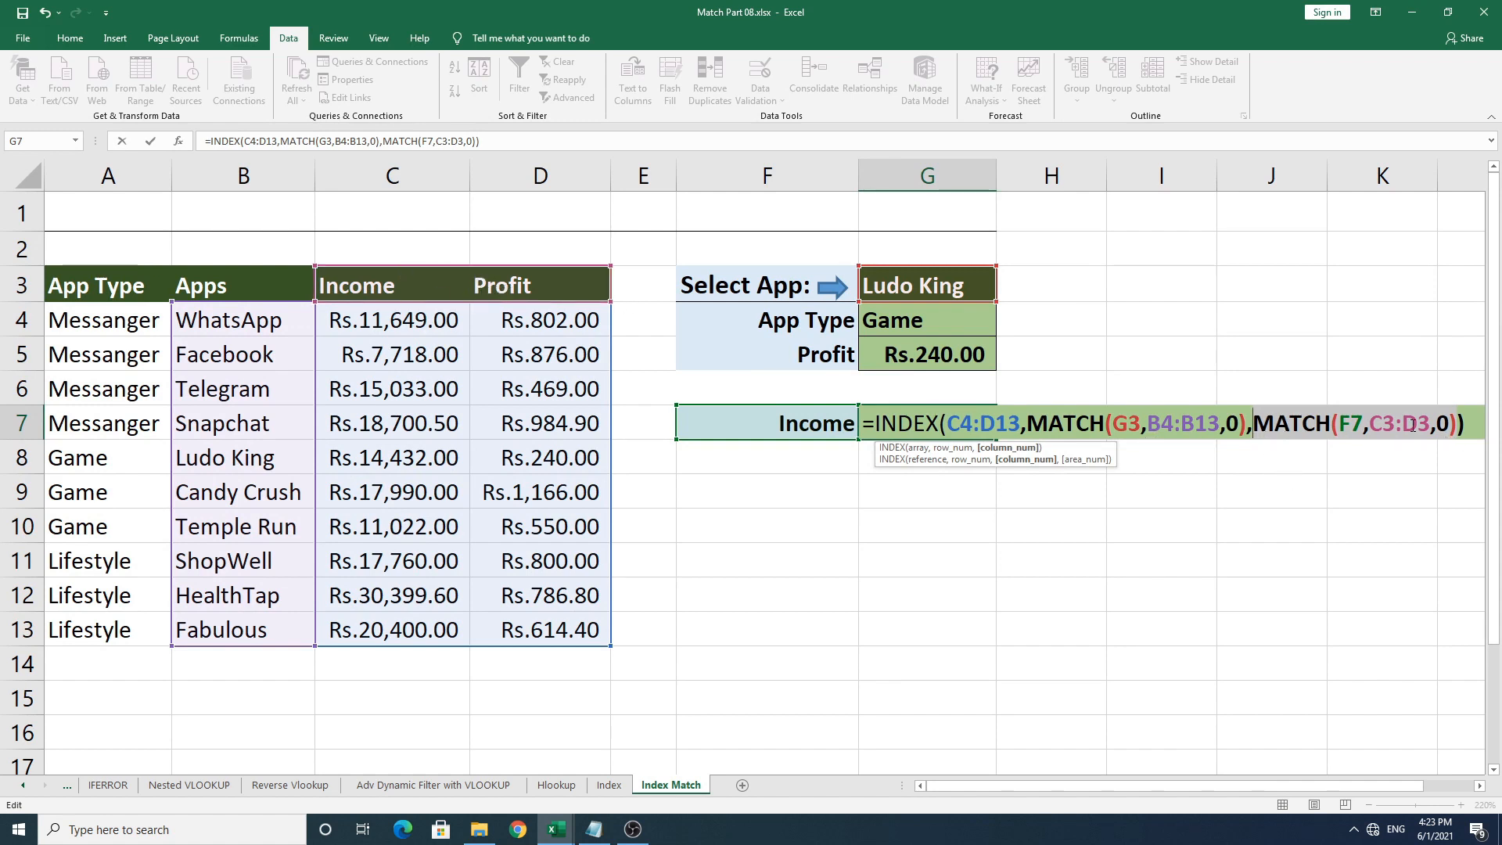
key("F9")
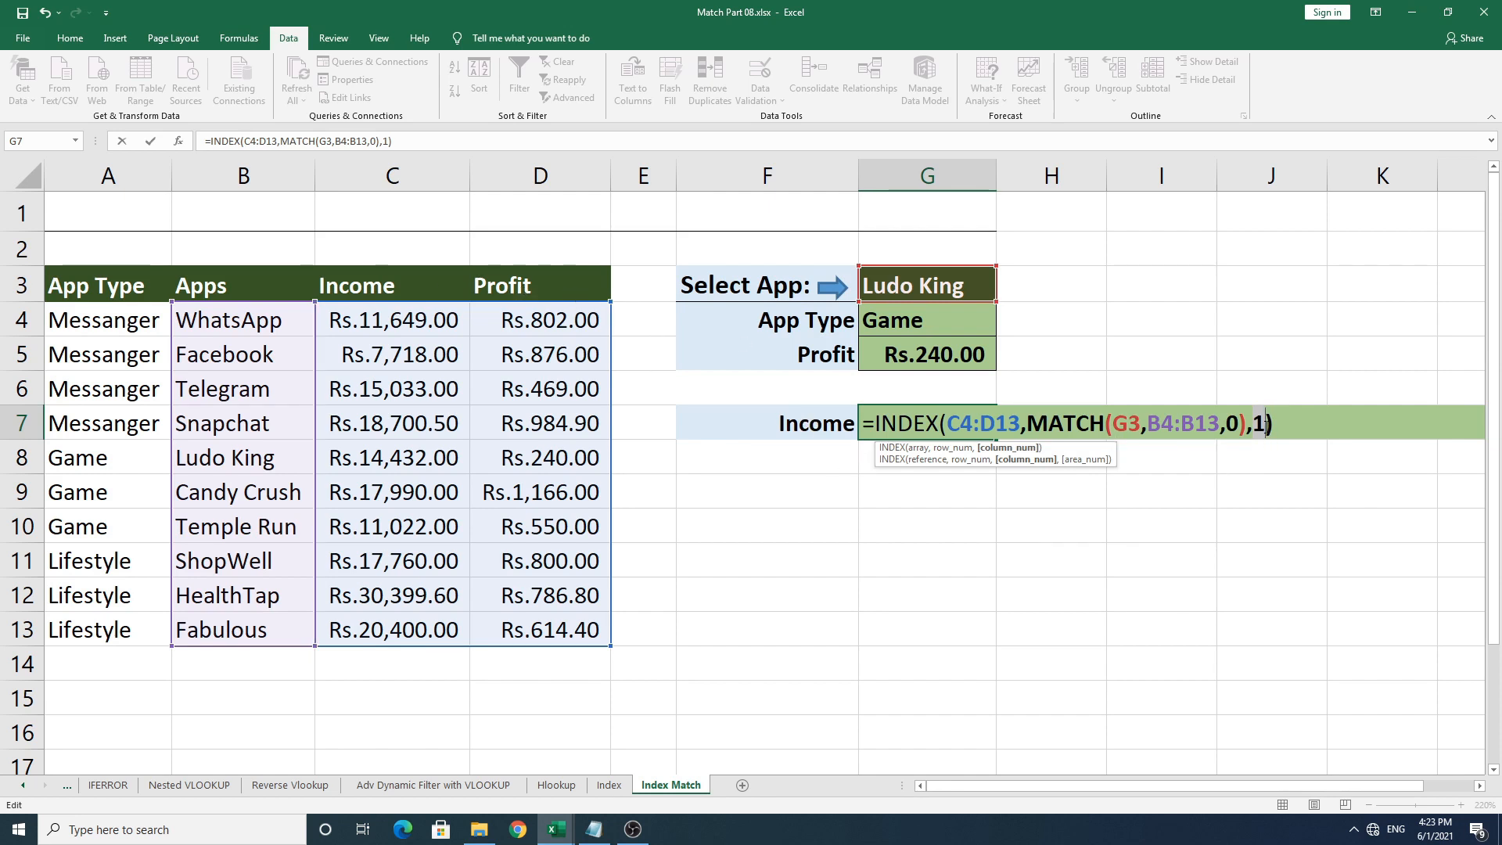
key("ctrl+v")
Swap the row-number MATCH in the G7 formula for its value 5, and undo the replacement.
left_click_drag(1249, 423, 1026, 421)
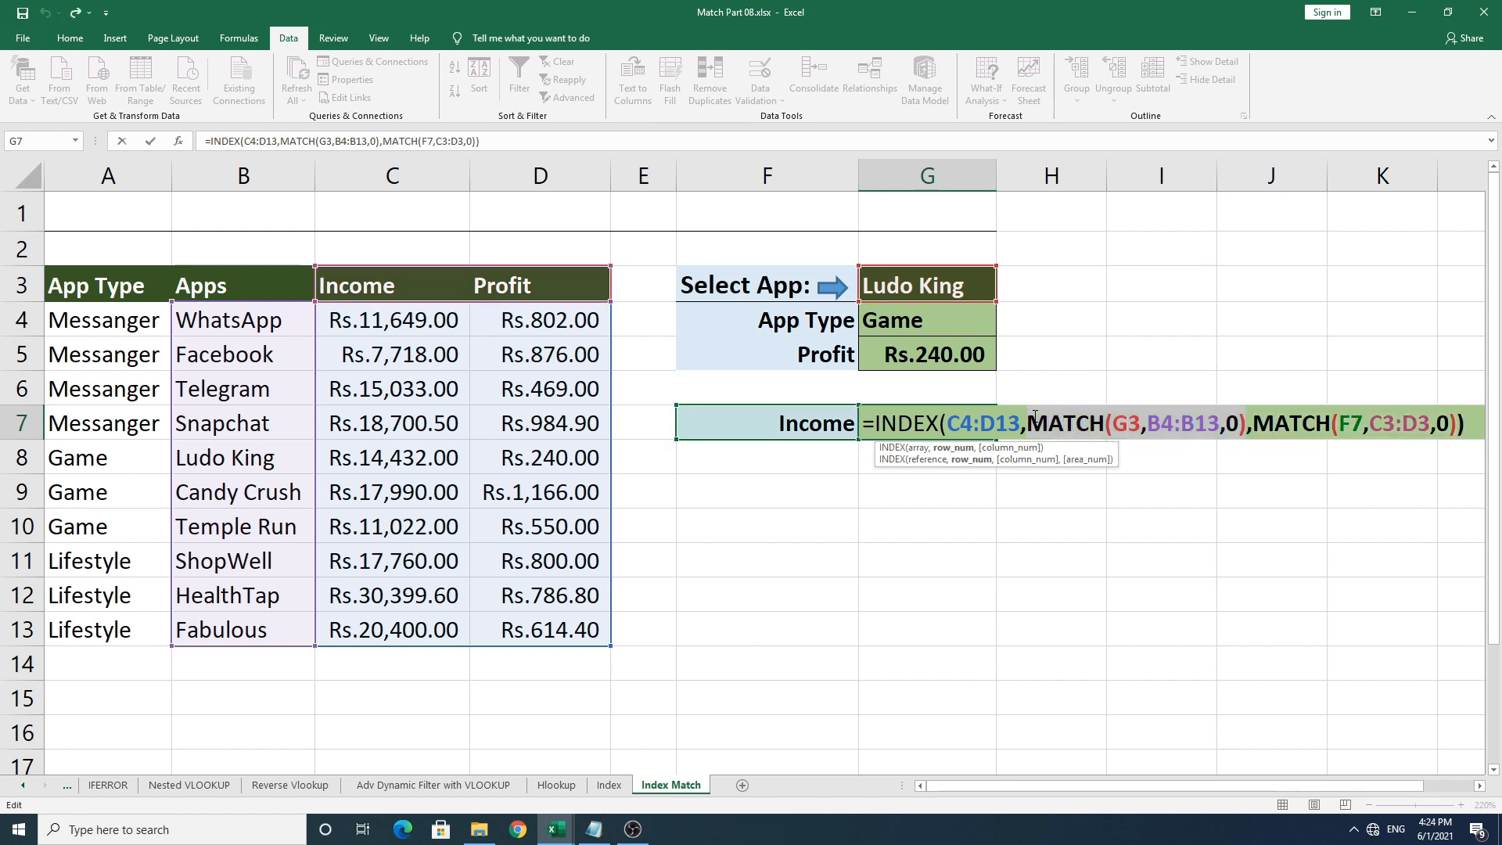
type("5")
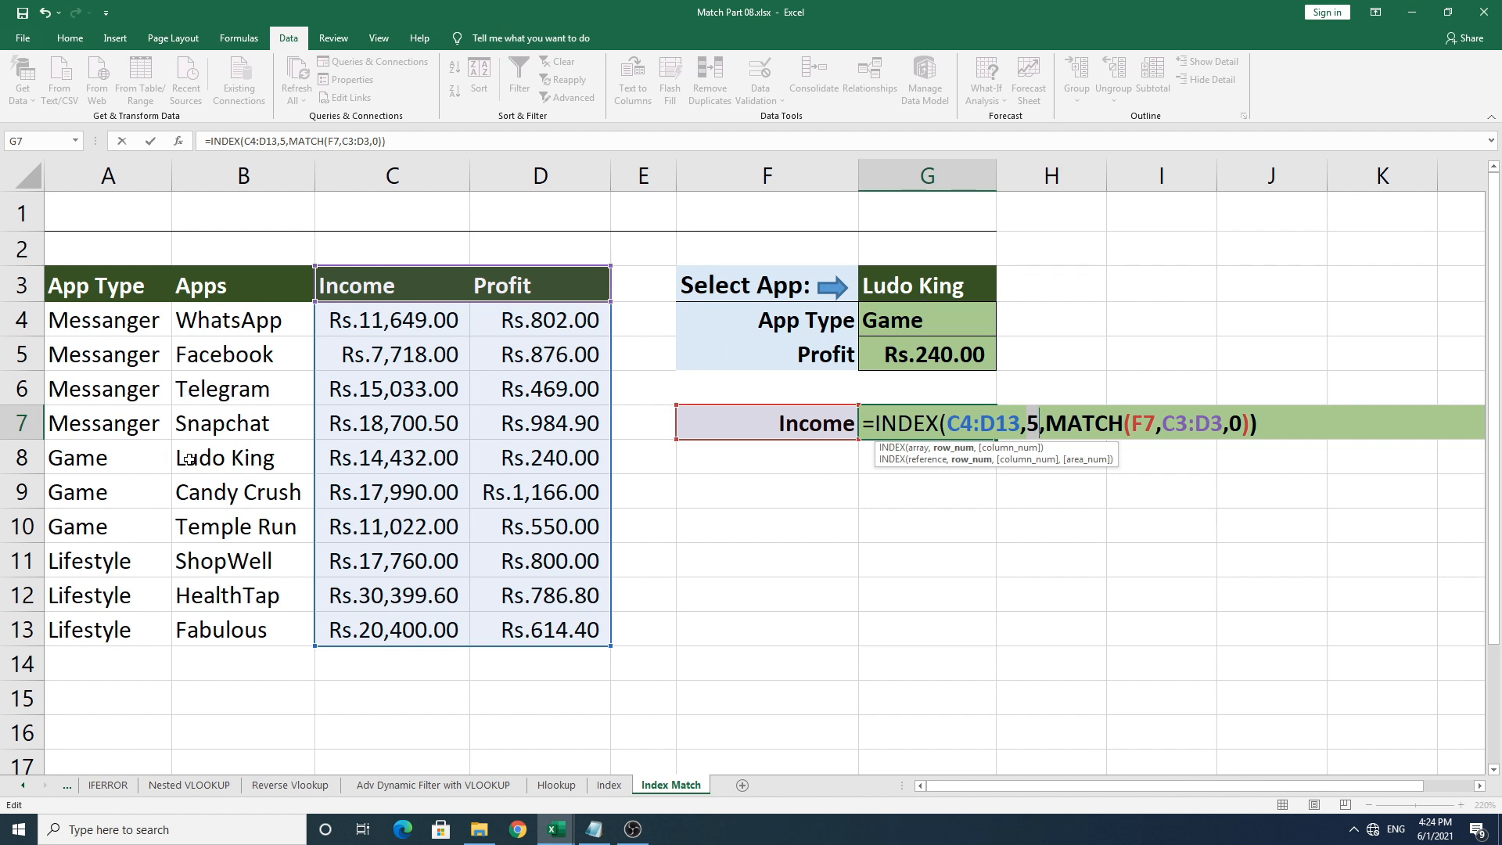
key("ctrl+z")
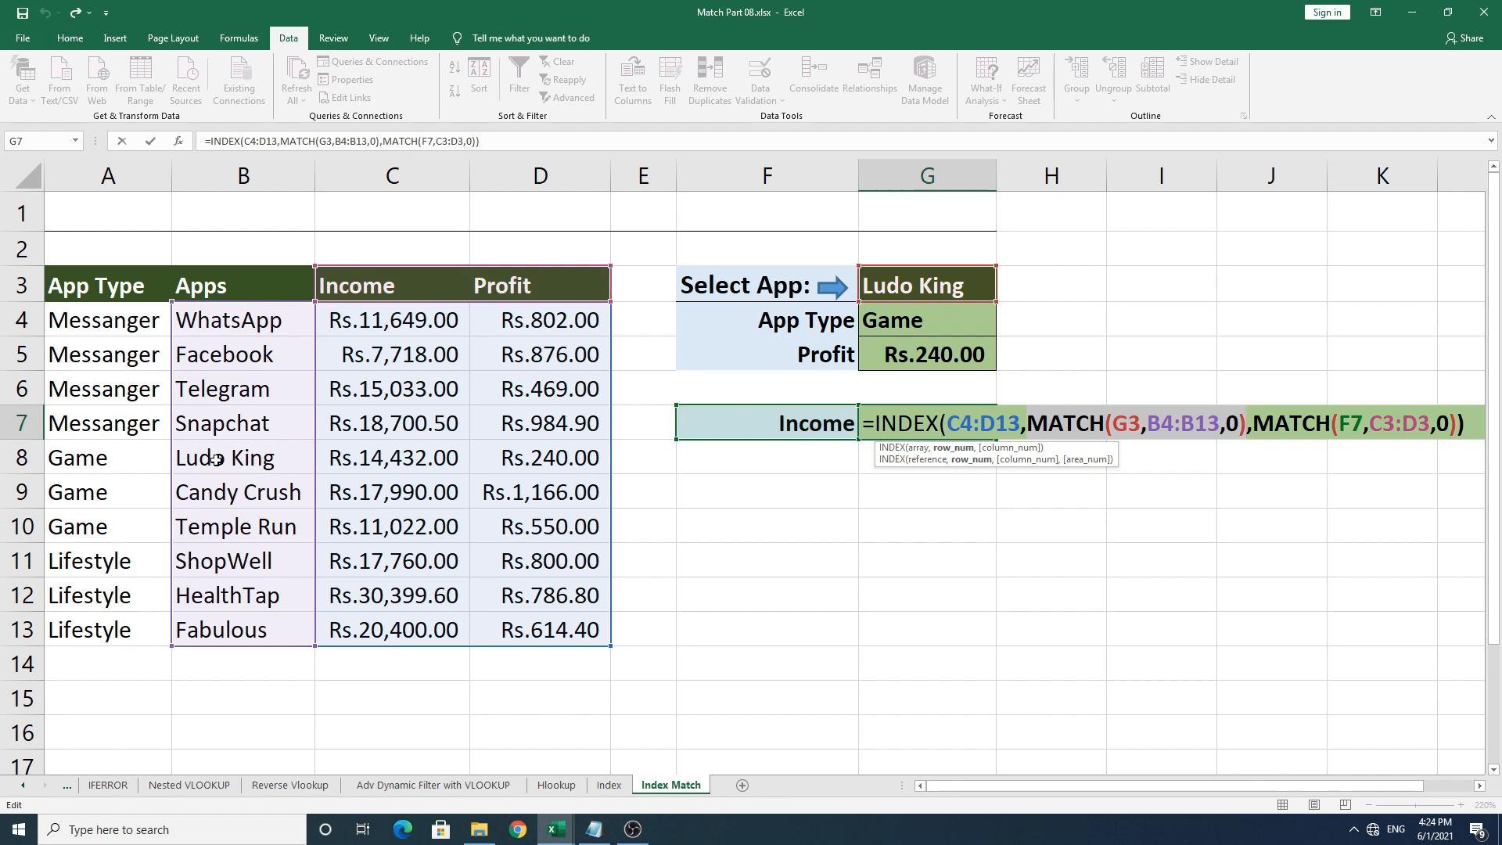
Commit the two-way INDEX MATCH formula in G7 and apply the currency format to its result.
key("End")
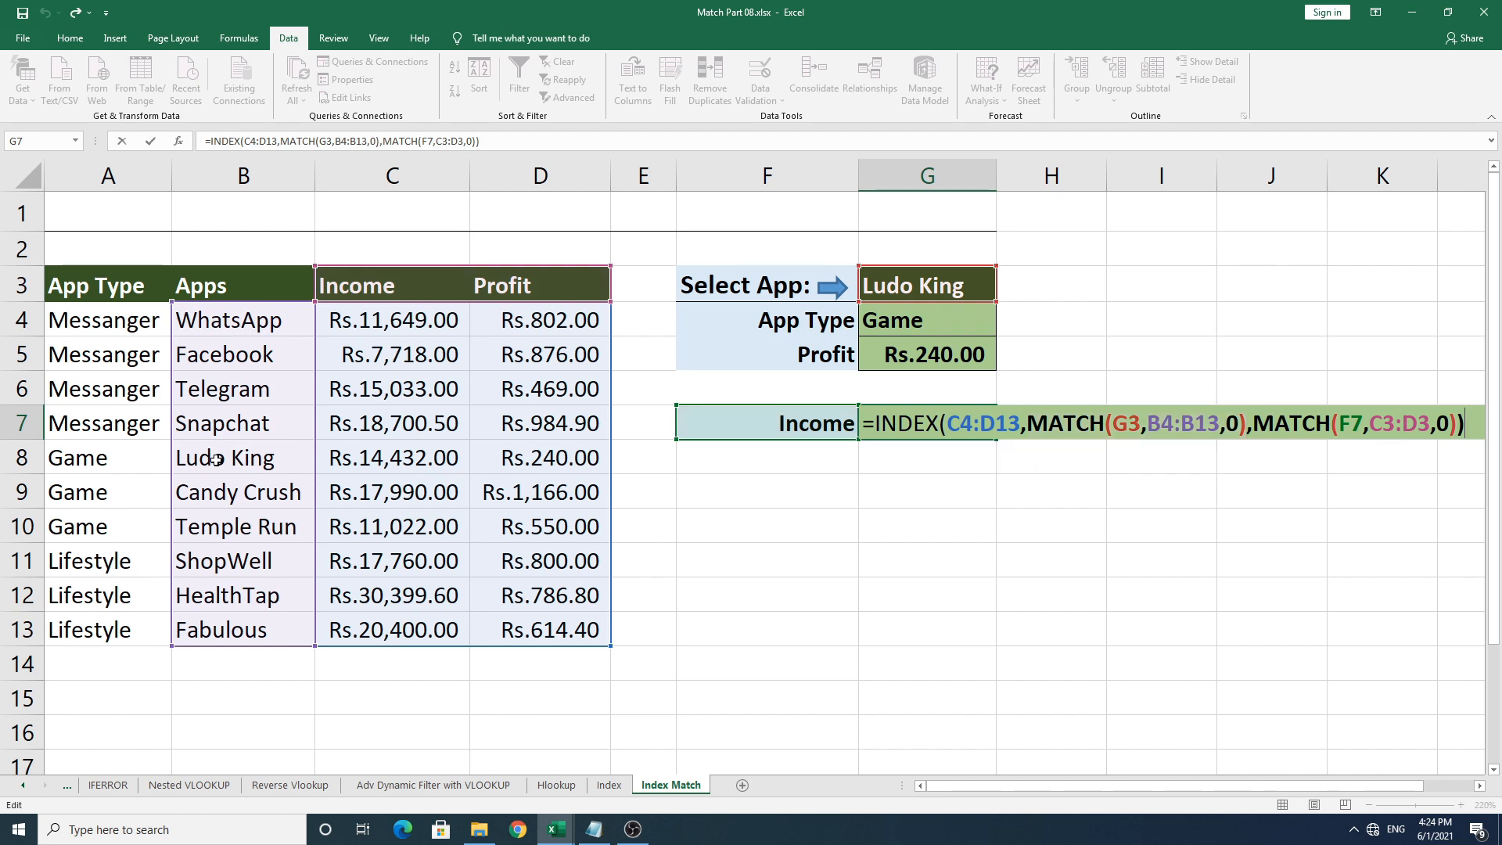
key("Return")
key("Up")
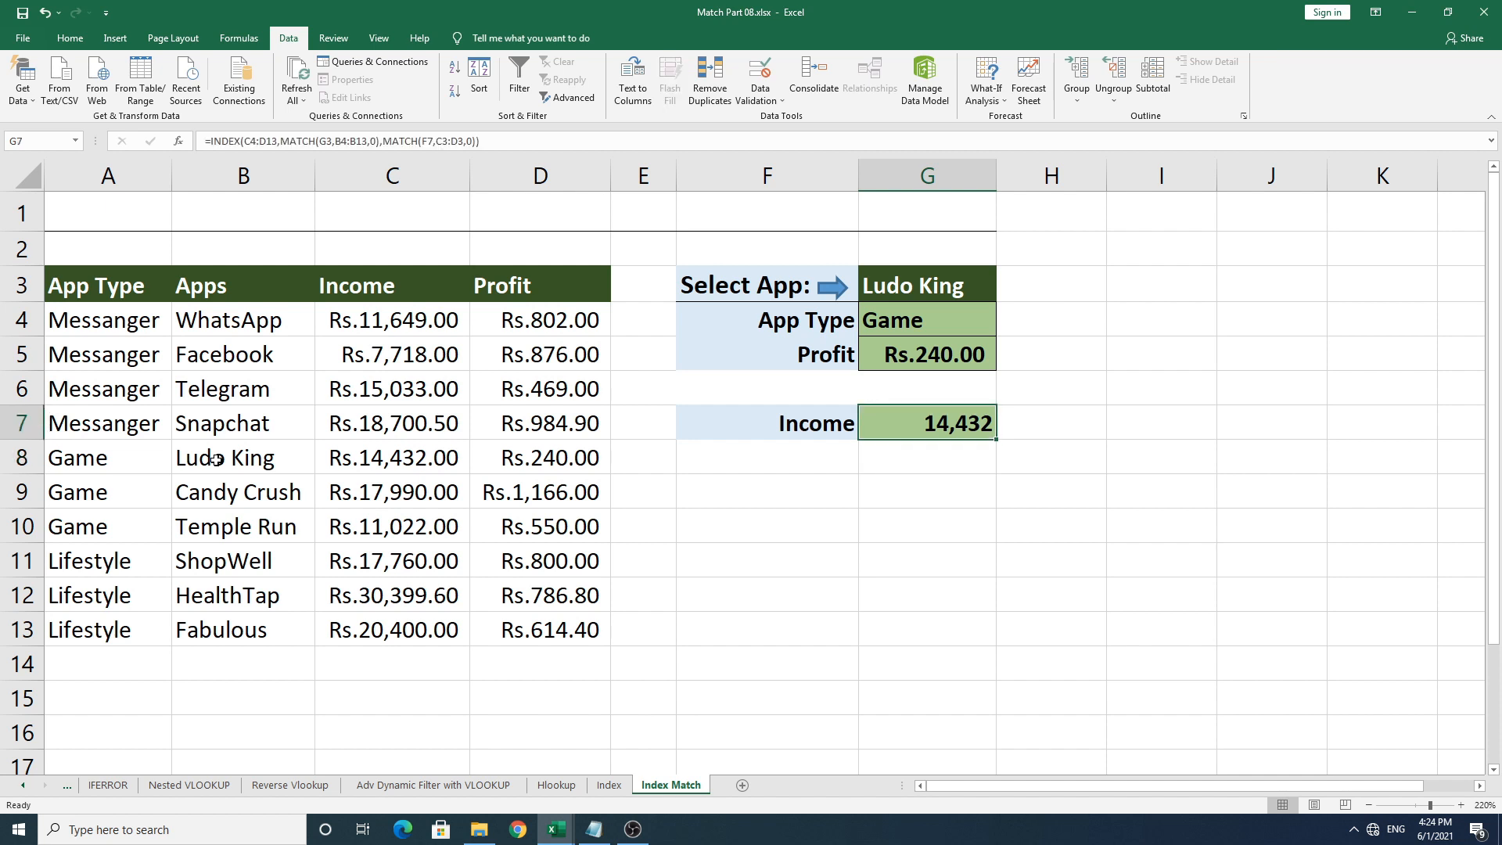
key("ctrl+shift+4")
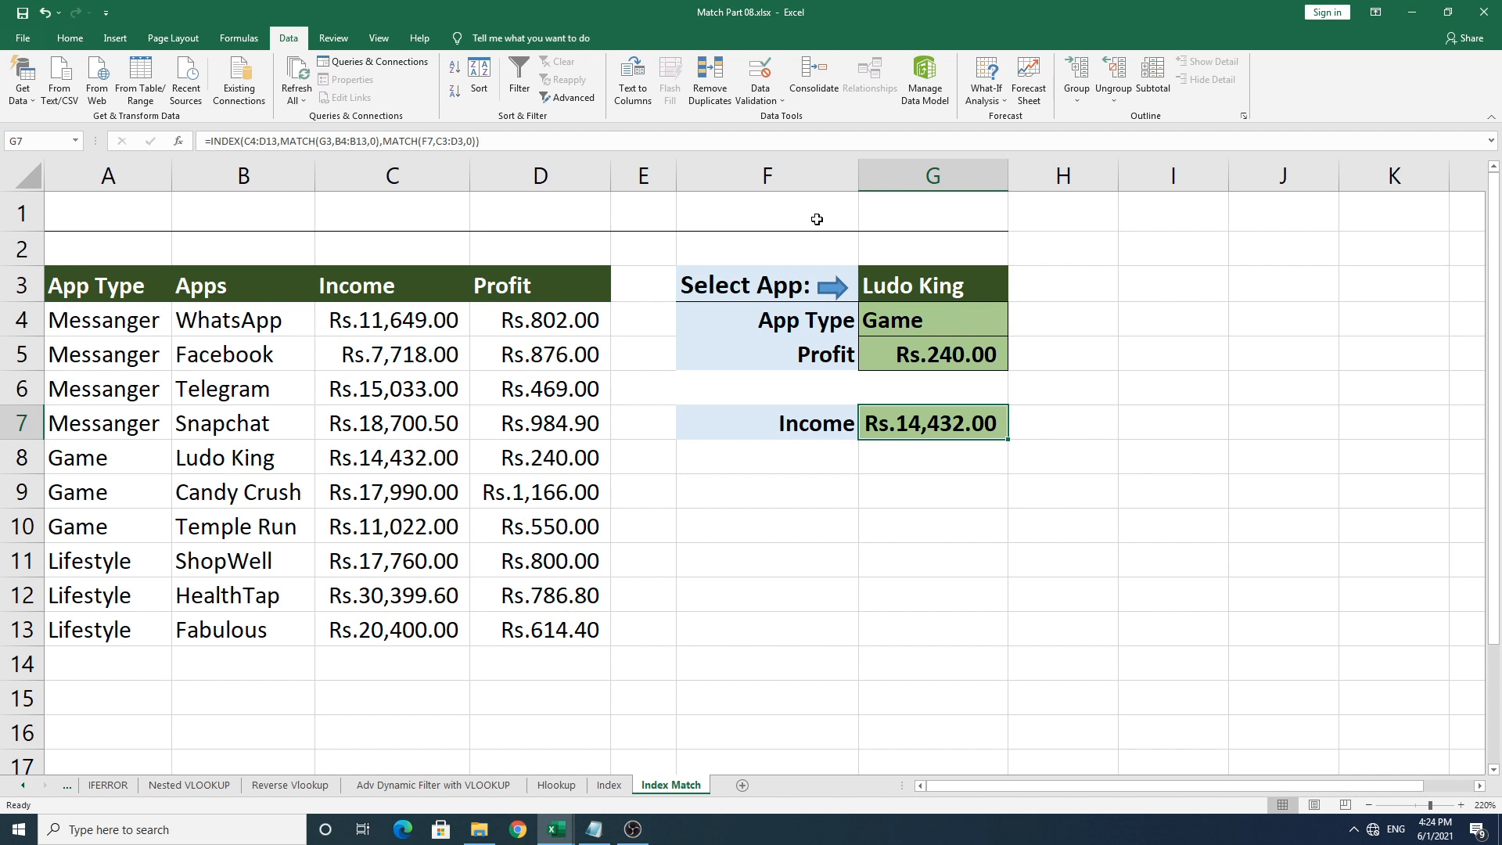
Compare the Income lookup with the Ludo King row, and set F7 to Profit to check that result against the same row.
left_click(915, 285)
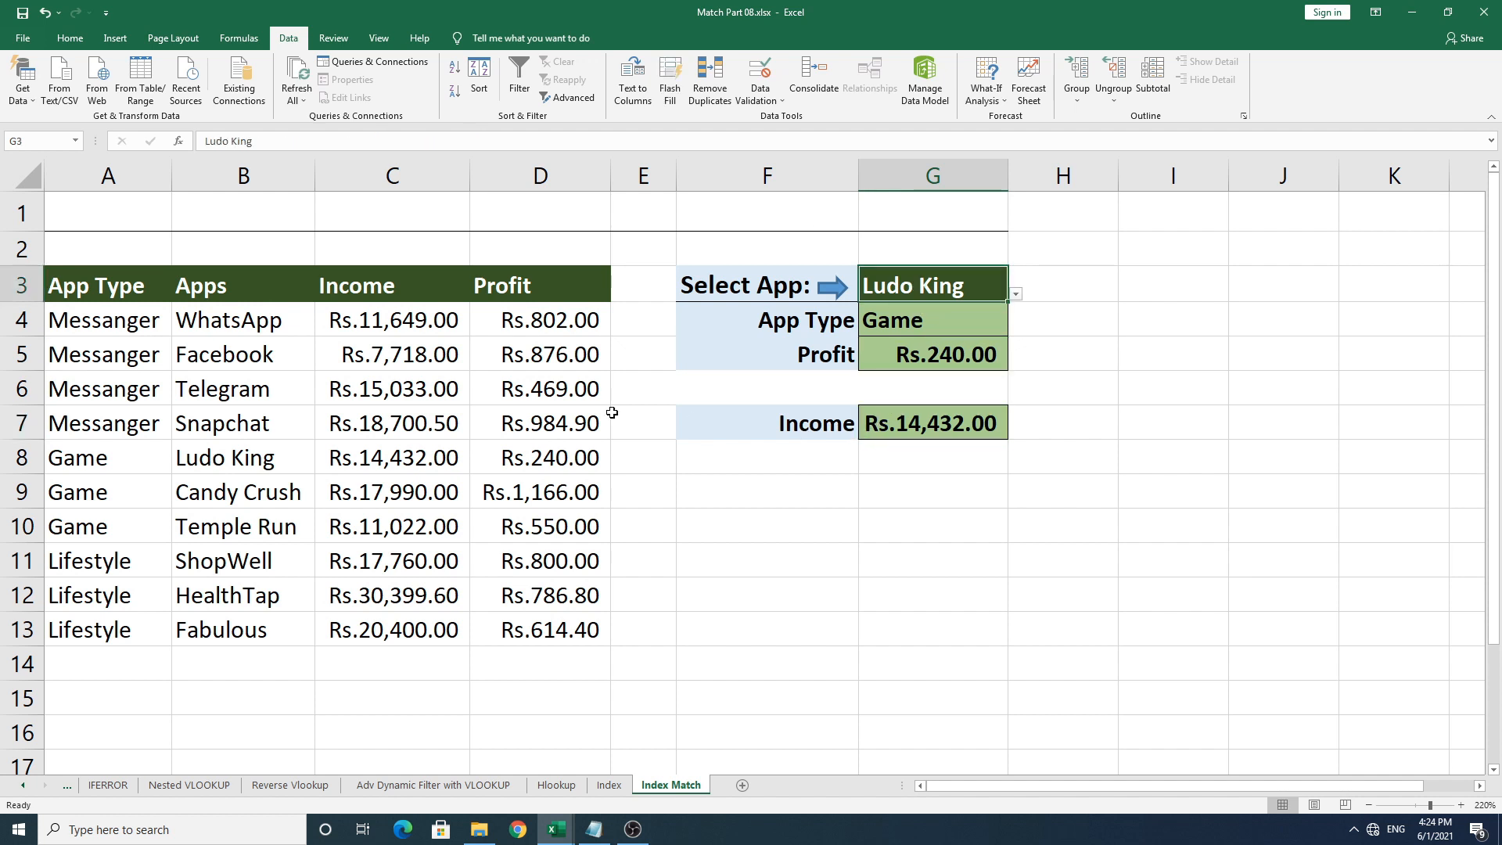
left_click_drag(61, 459, 438, 460)
left_click(361, 463)
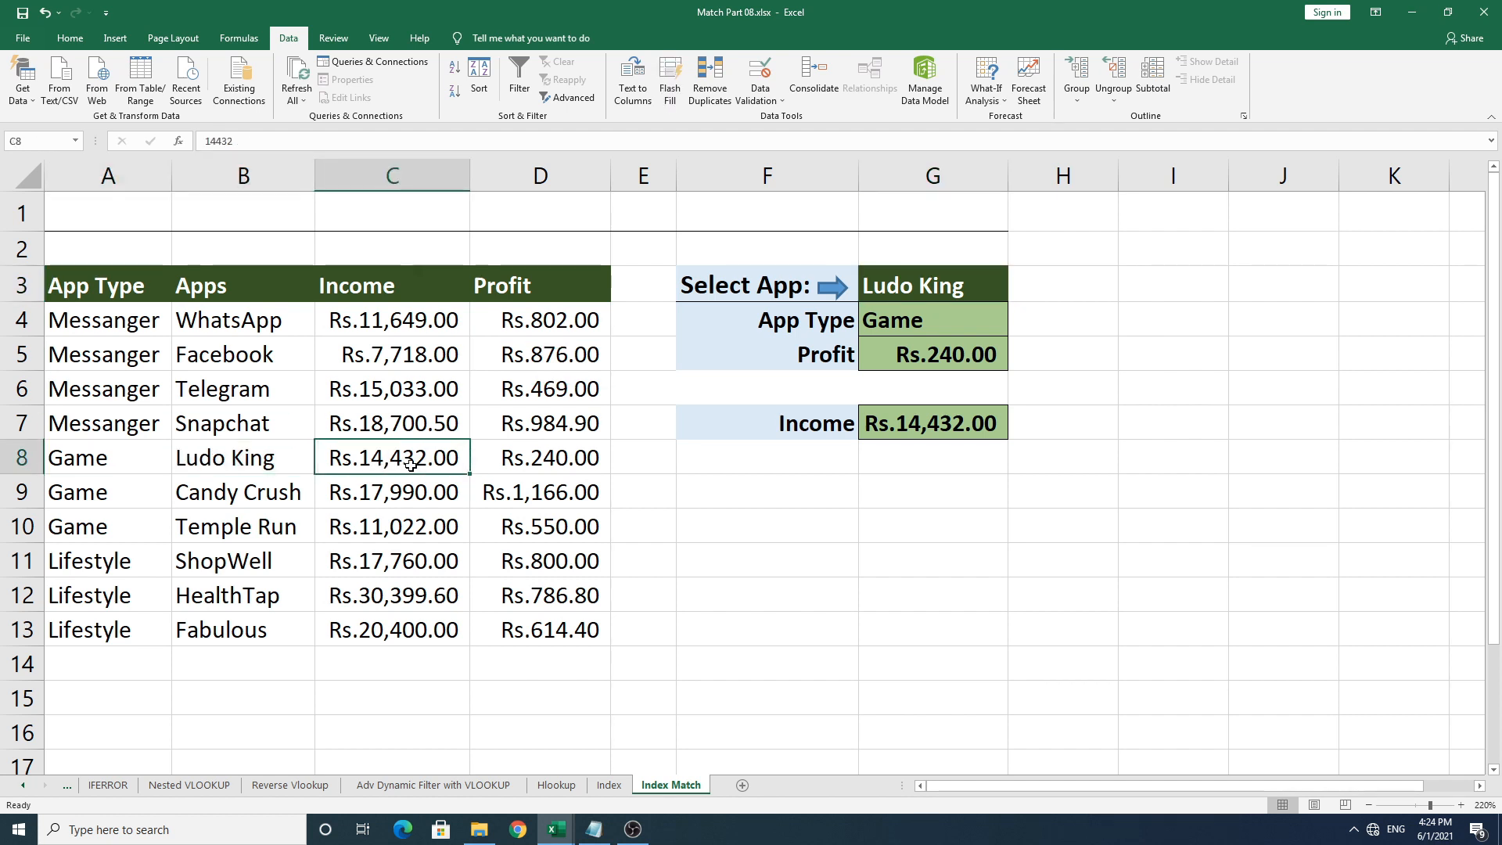
left_click(835, 435)
left_click(866, 432)
left_click(821, 475)
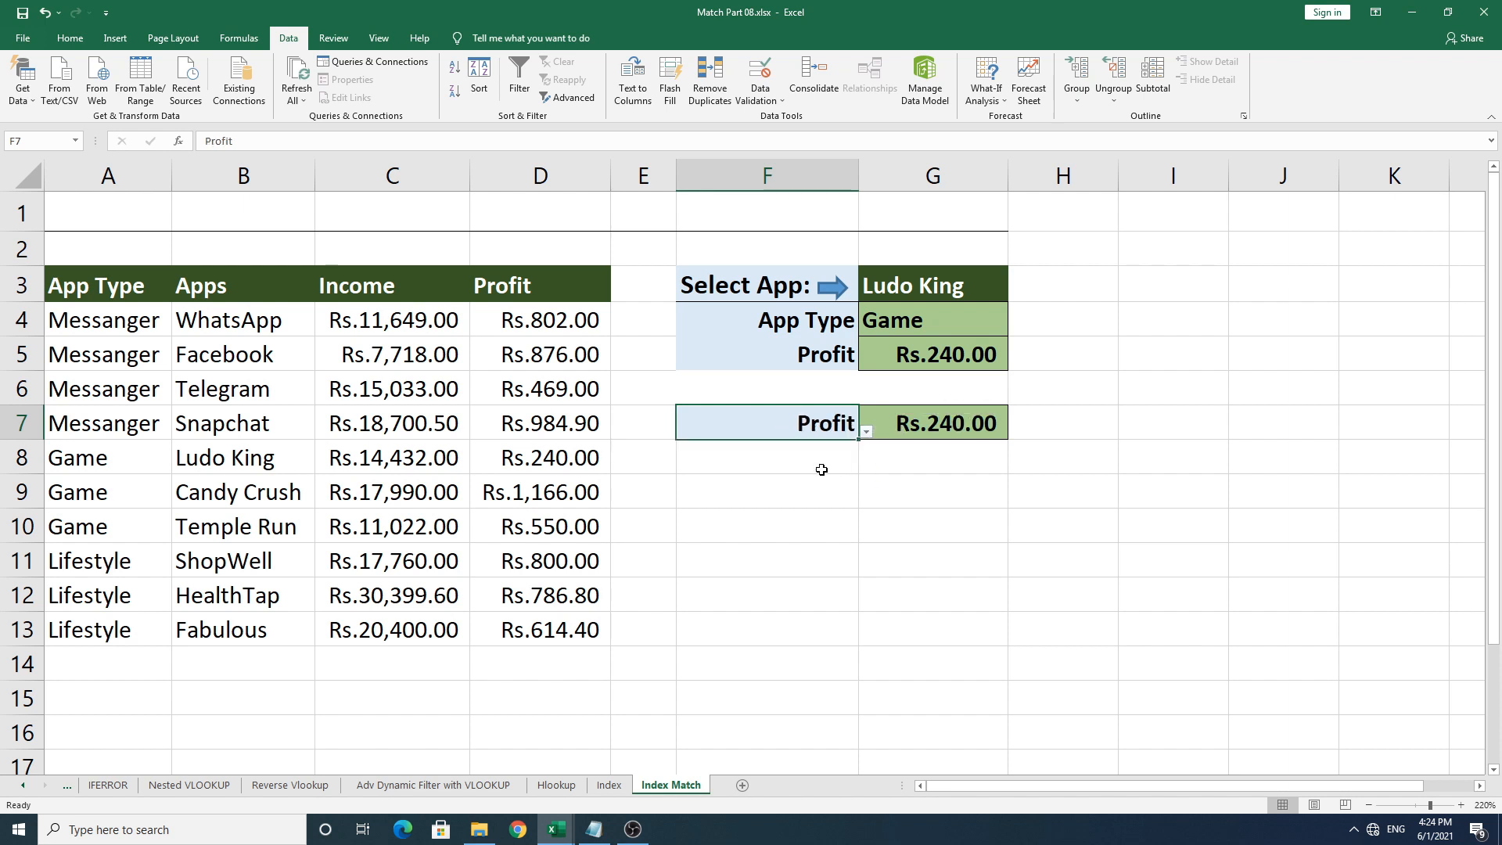
left_click(907, 432)
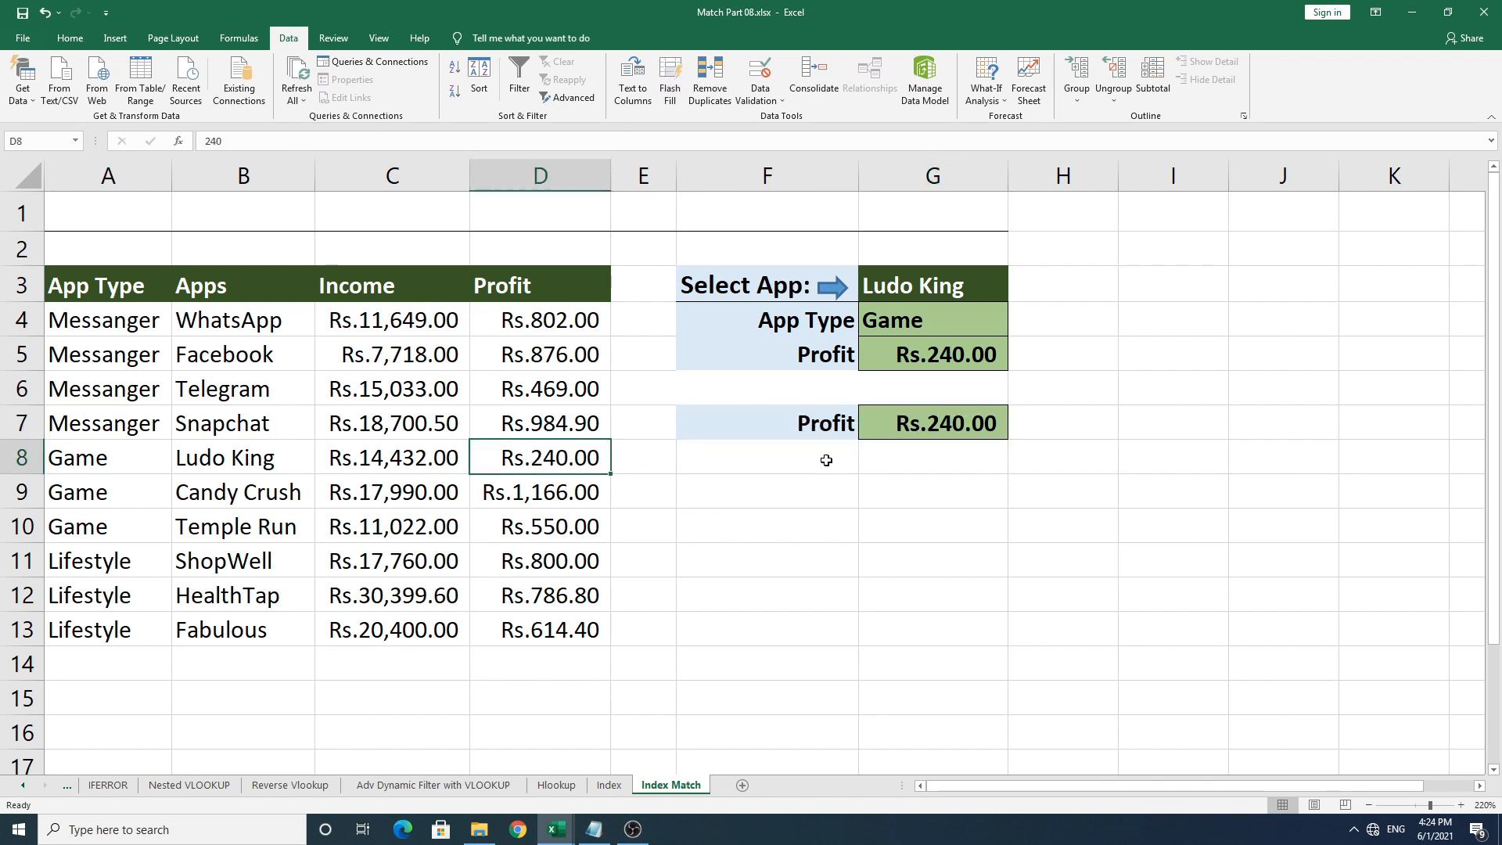
left_click_drag(125, 460, 493, 455)
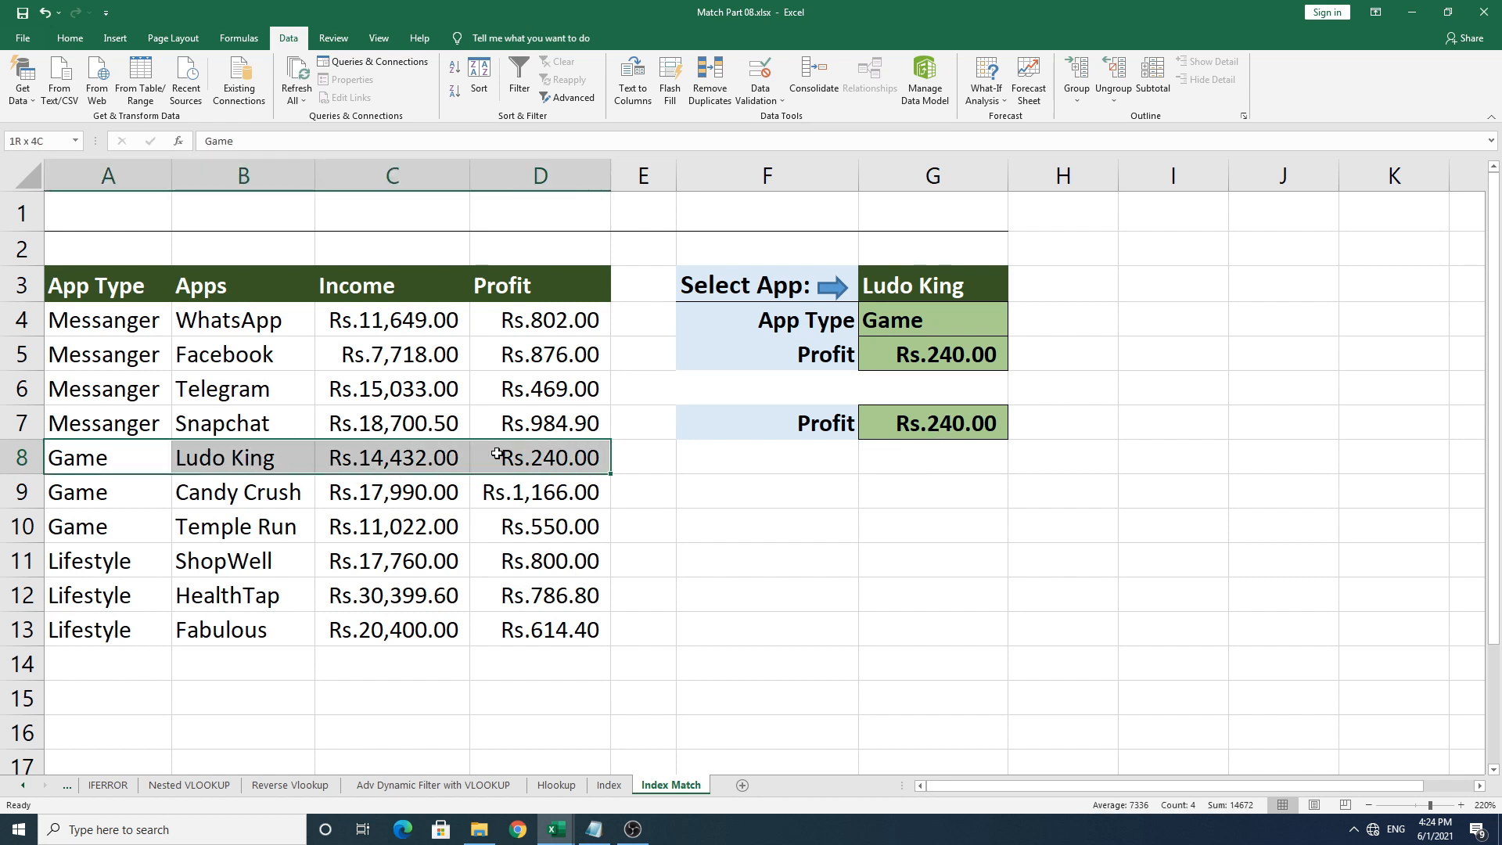
Test the two-way lookup by switching F7 to Income, to Profit and back to Income.
left_click(818, 425)
left_click(866, 431)
left_click(815, 459)
left_click(866, 431)
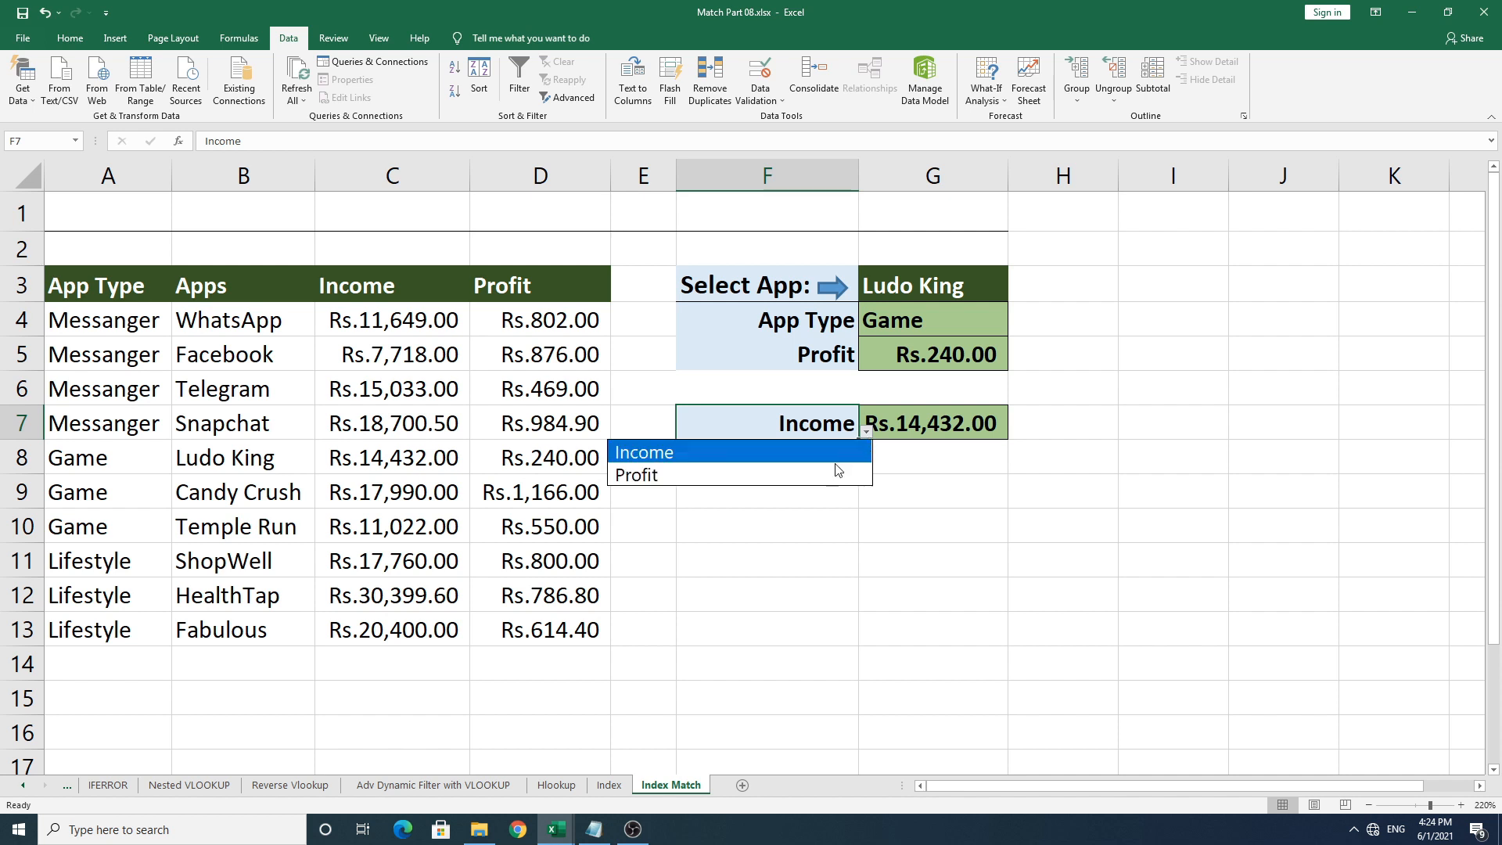
left_click(832, 471)
left_click(866, 432)
left_click(853, 451)
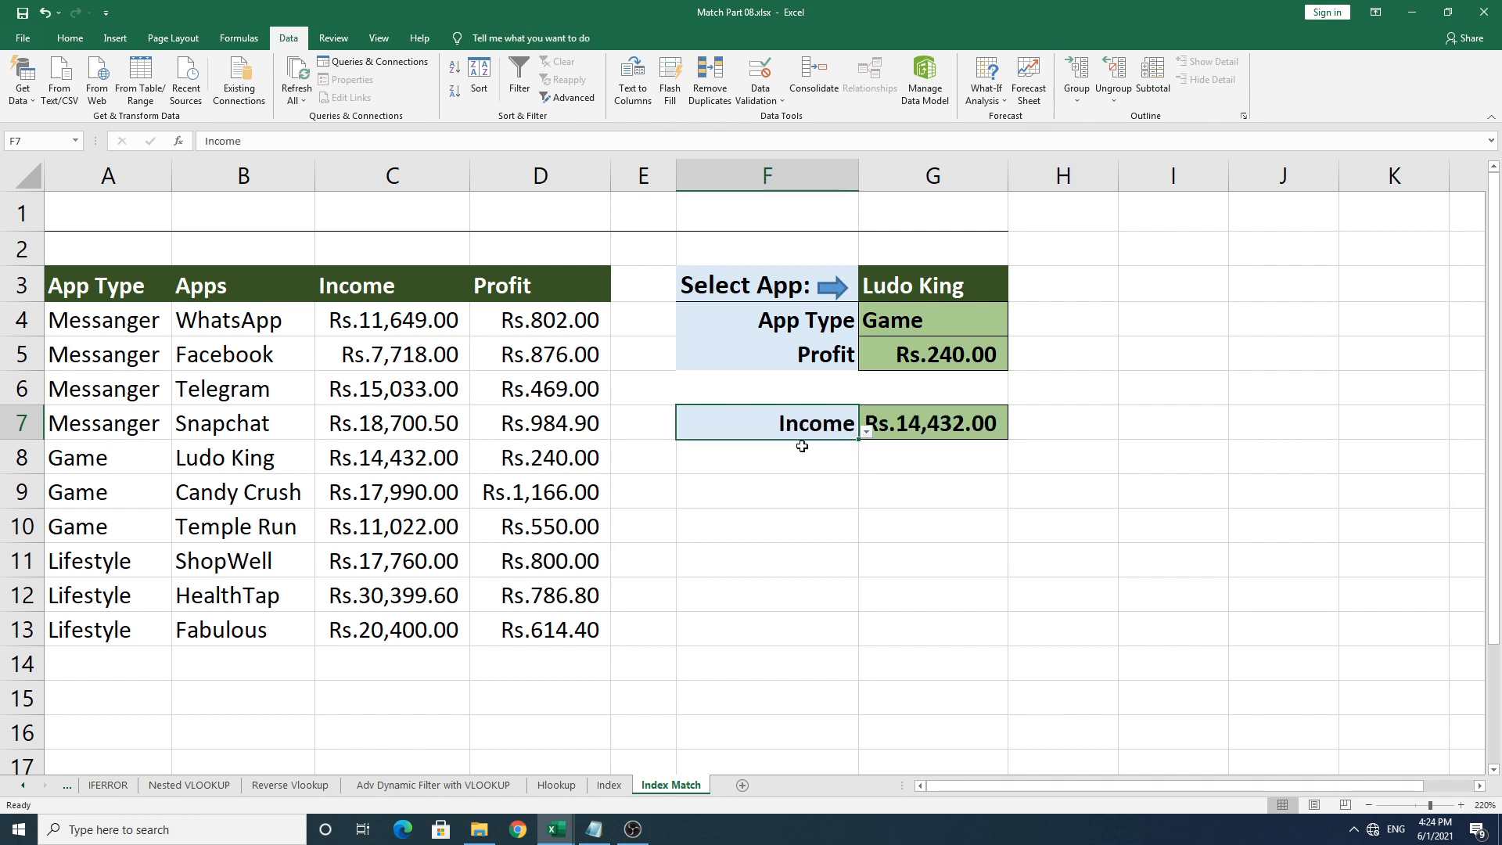
Choose Temple Run in G3 and compare the App Type, Profit and Income results with its table row.
left_click(912, 285)
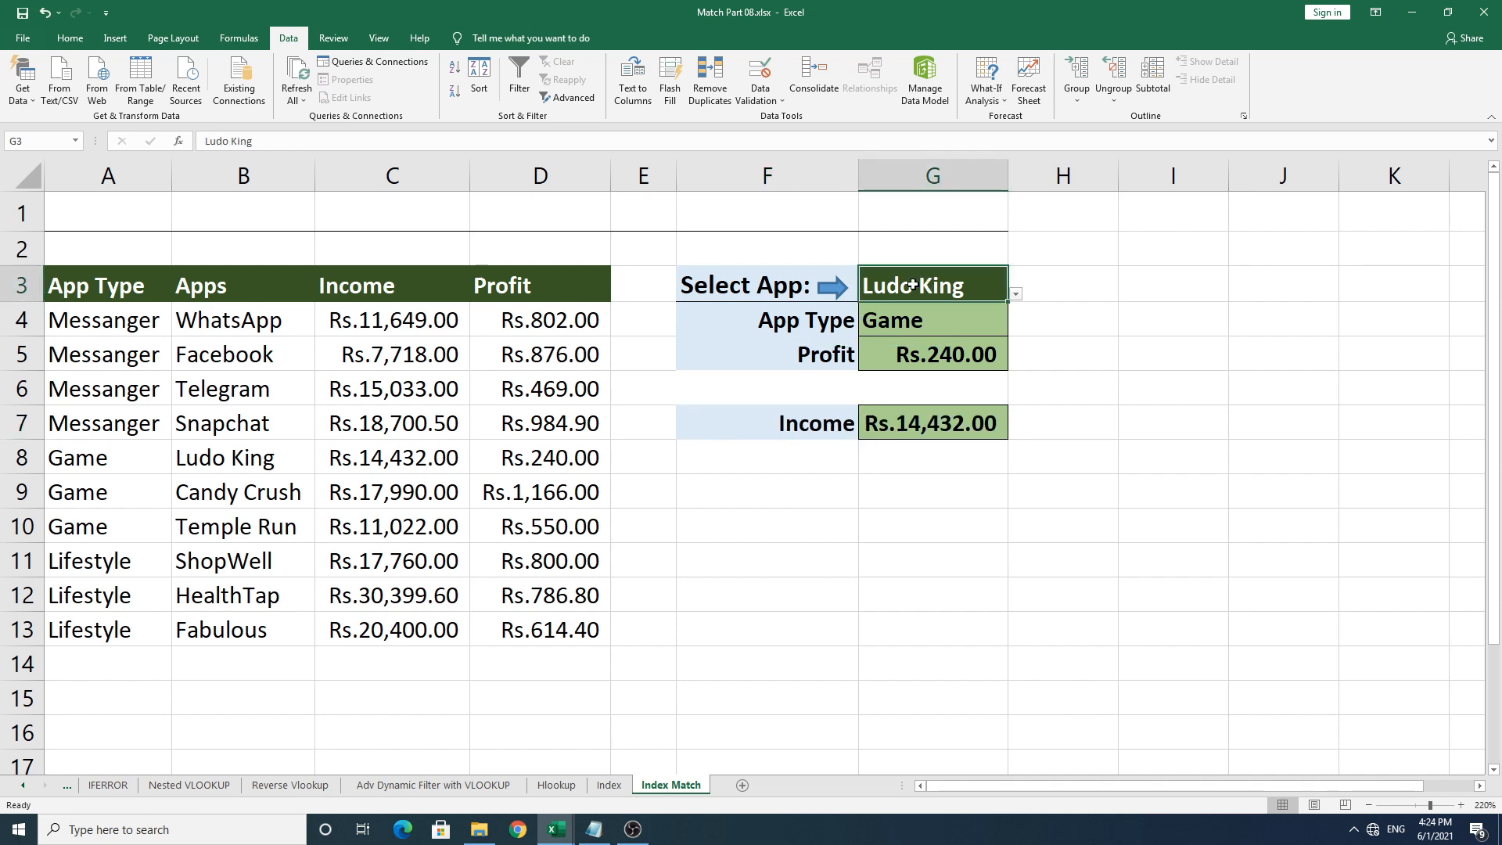
left_click(1016, 294)
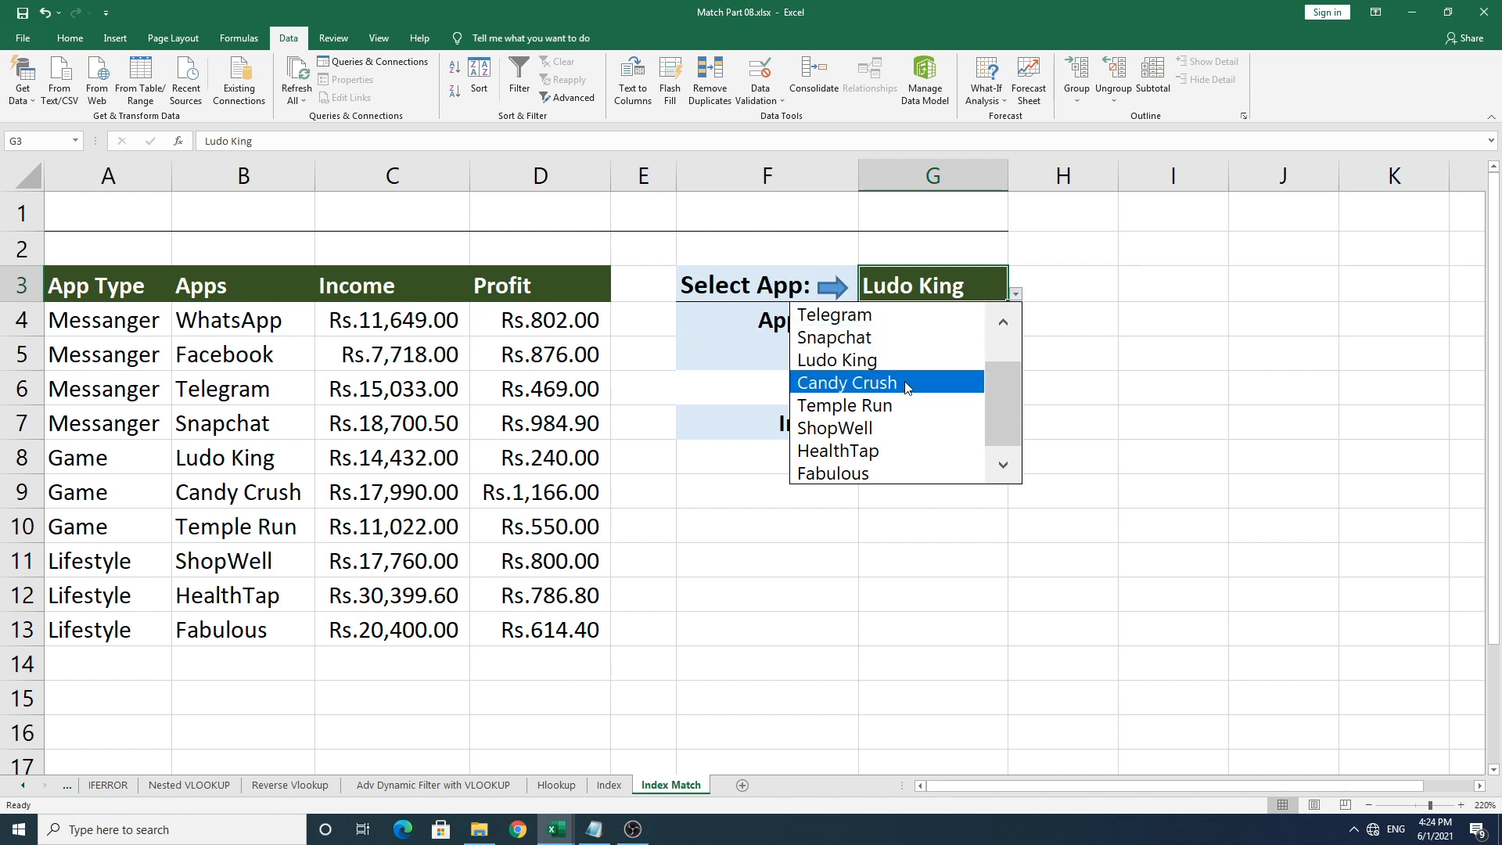
left_click(842, 403)
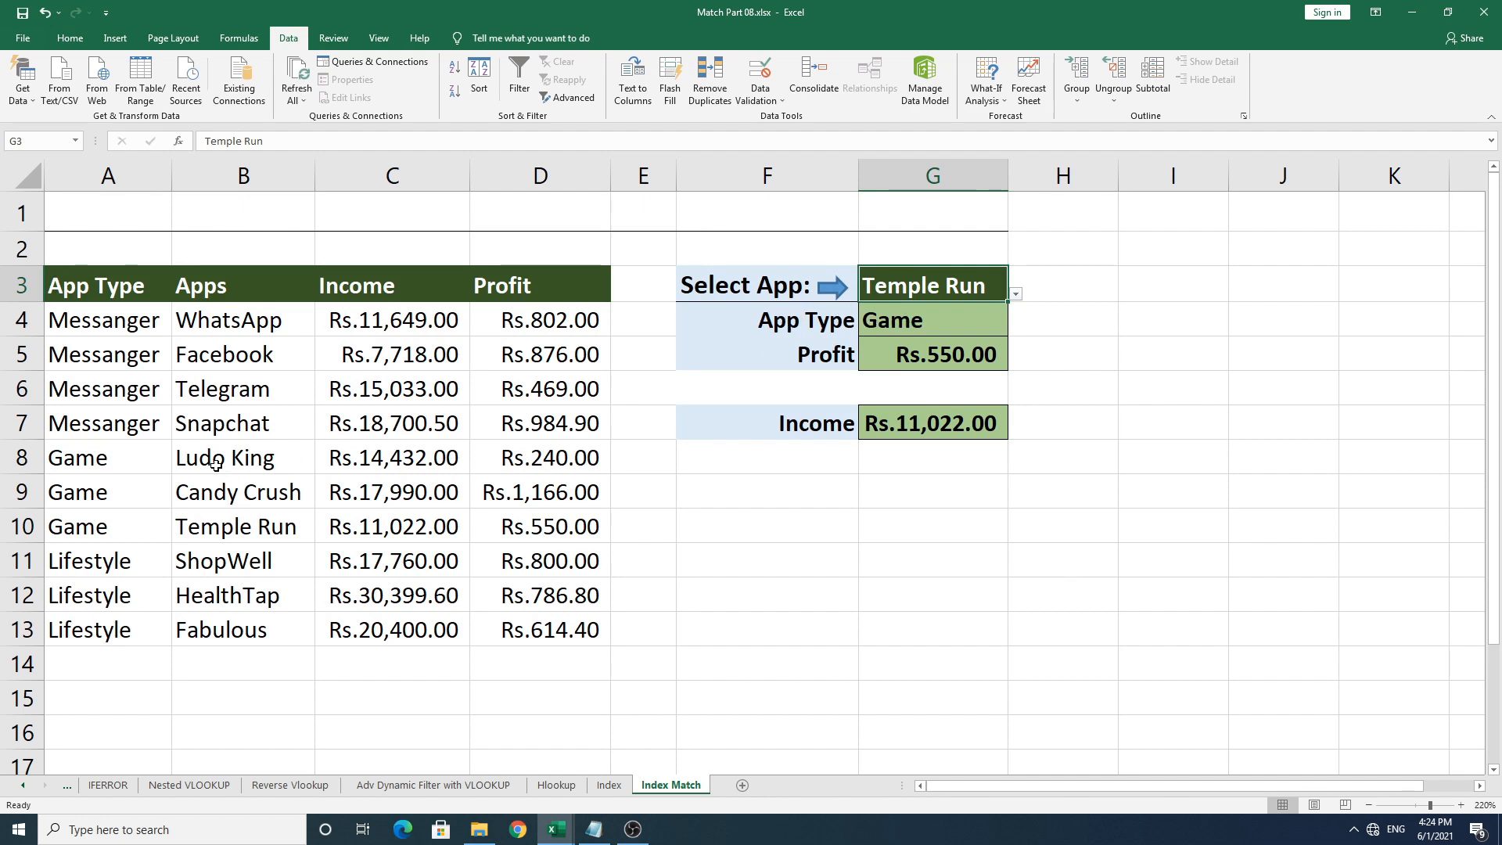
left_click(92, 528)
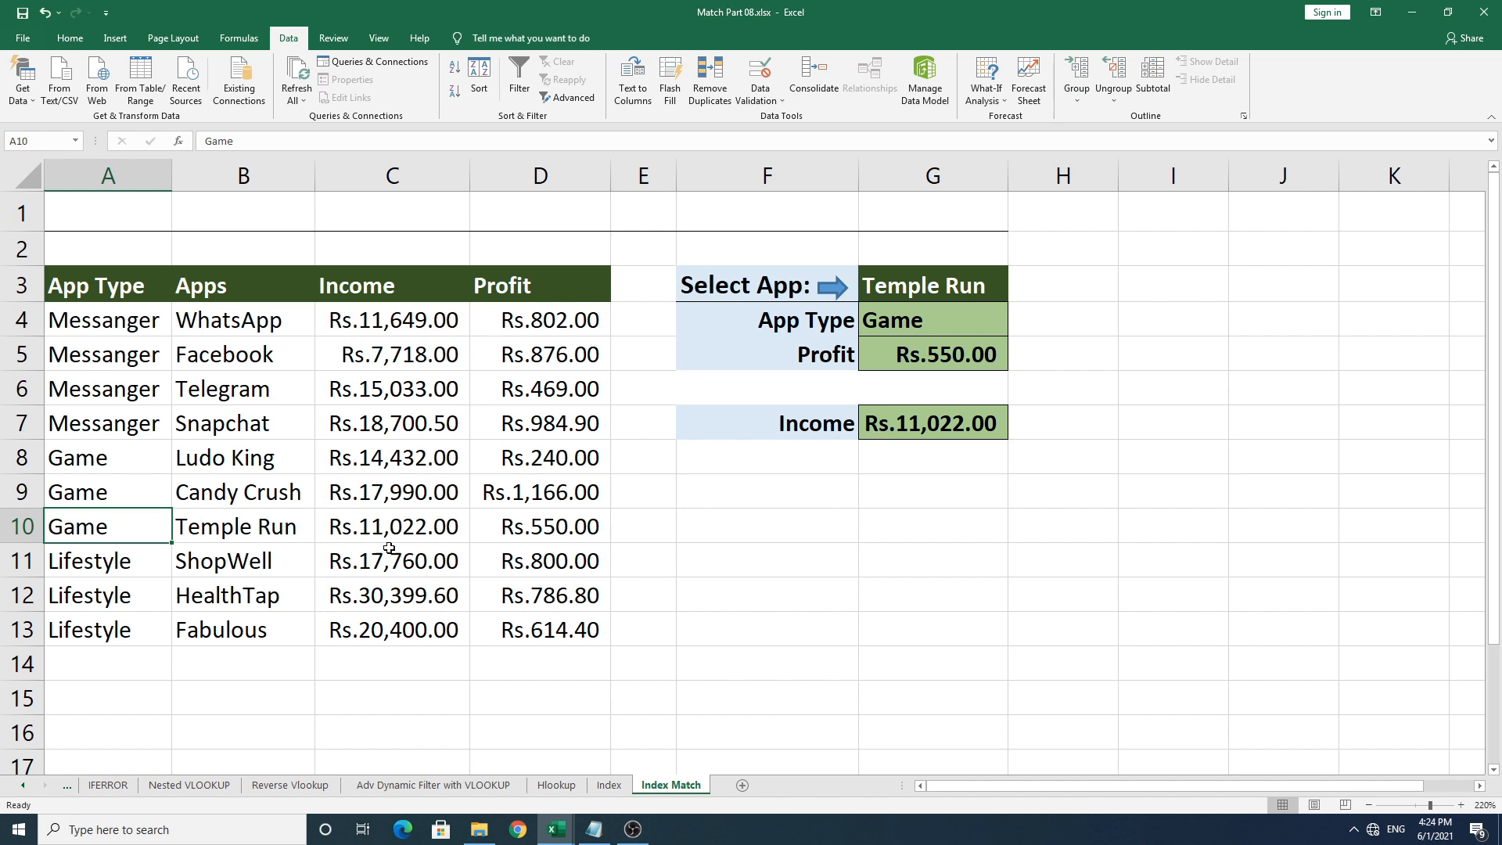
left_click(366, 534)
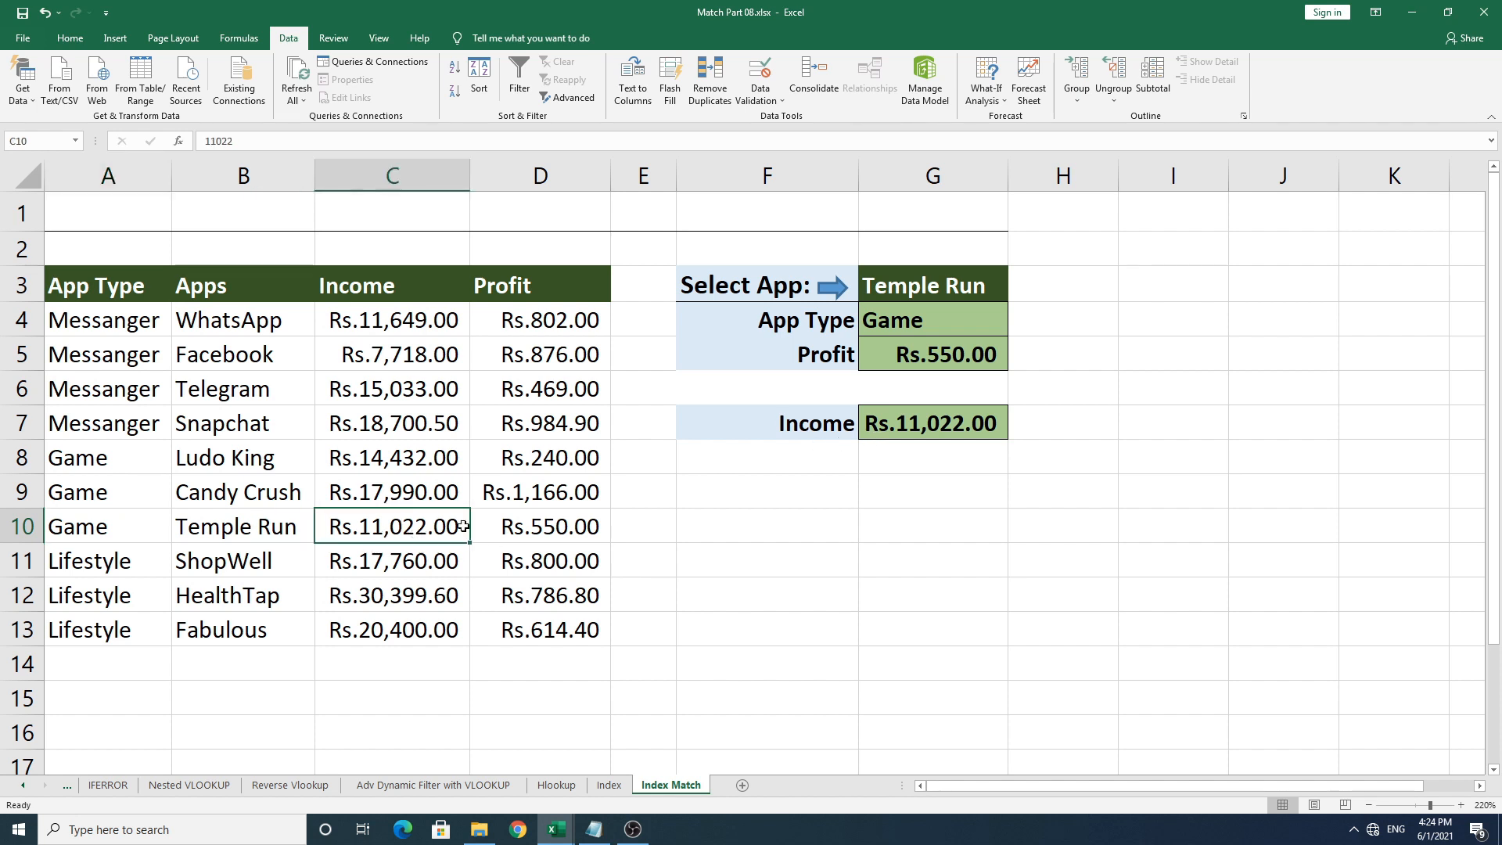
left_click(956, 364)
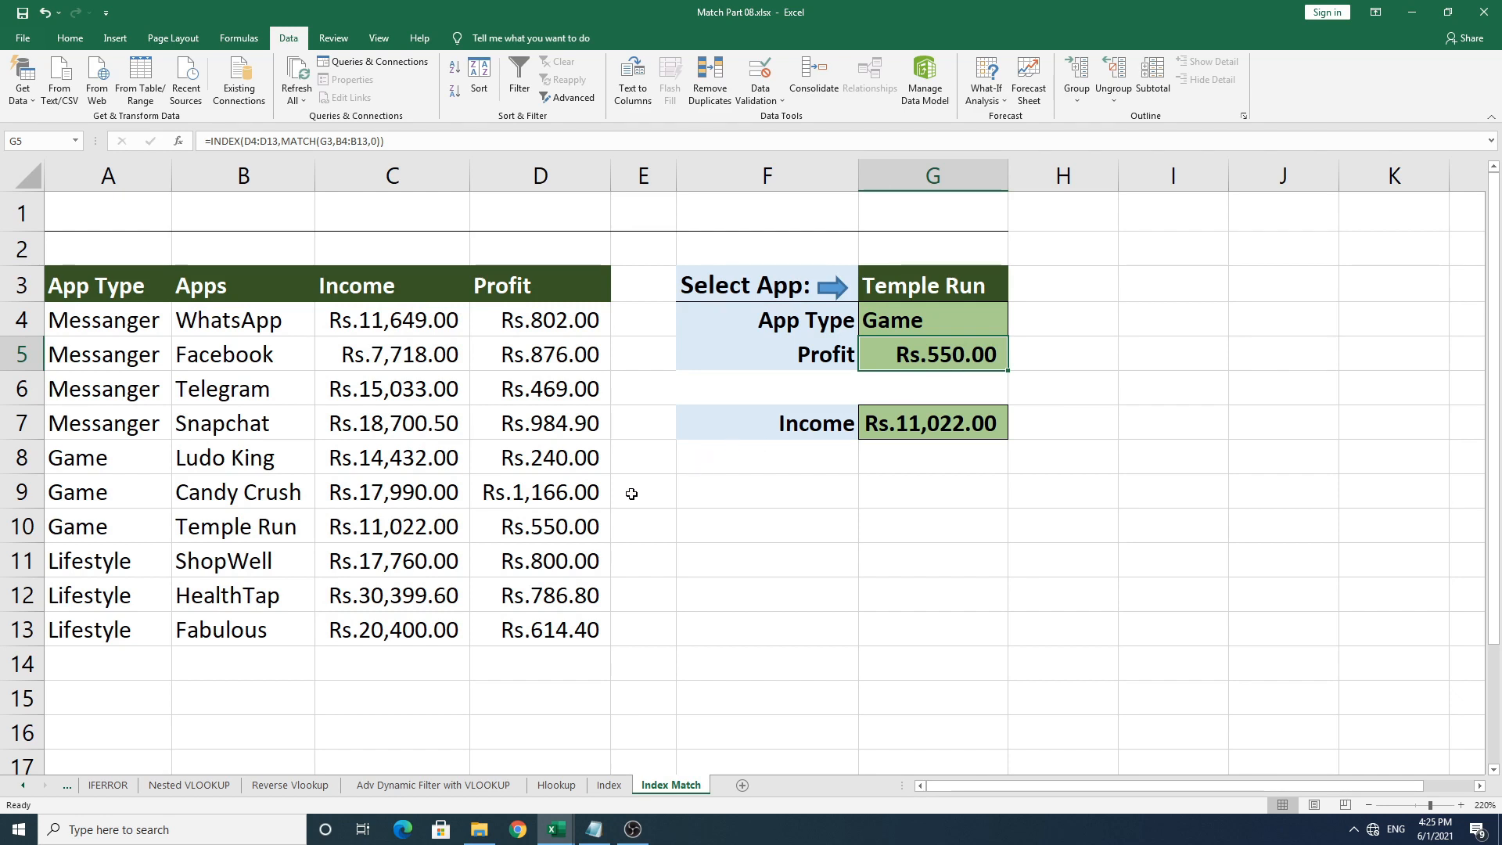
left_click(547, 531)
left_click_drag(170, 529, 516, 528)
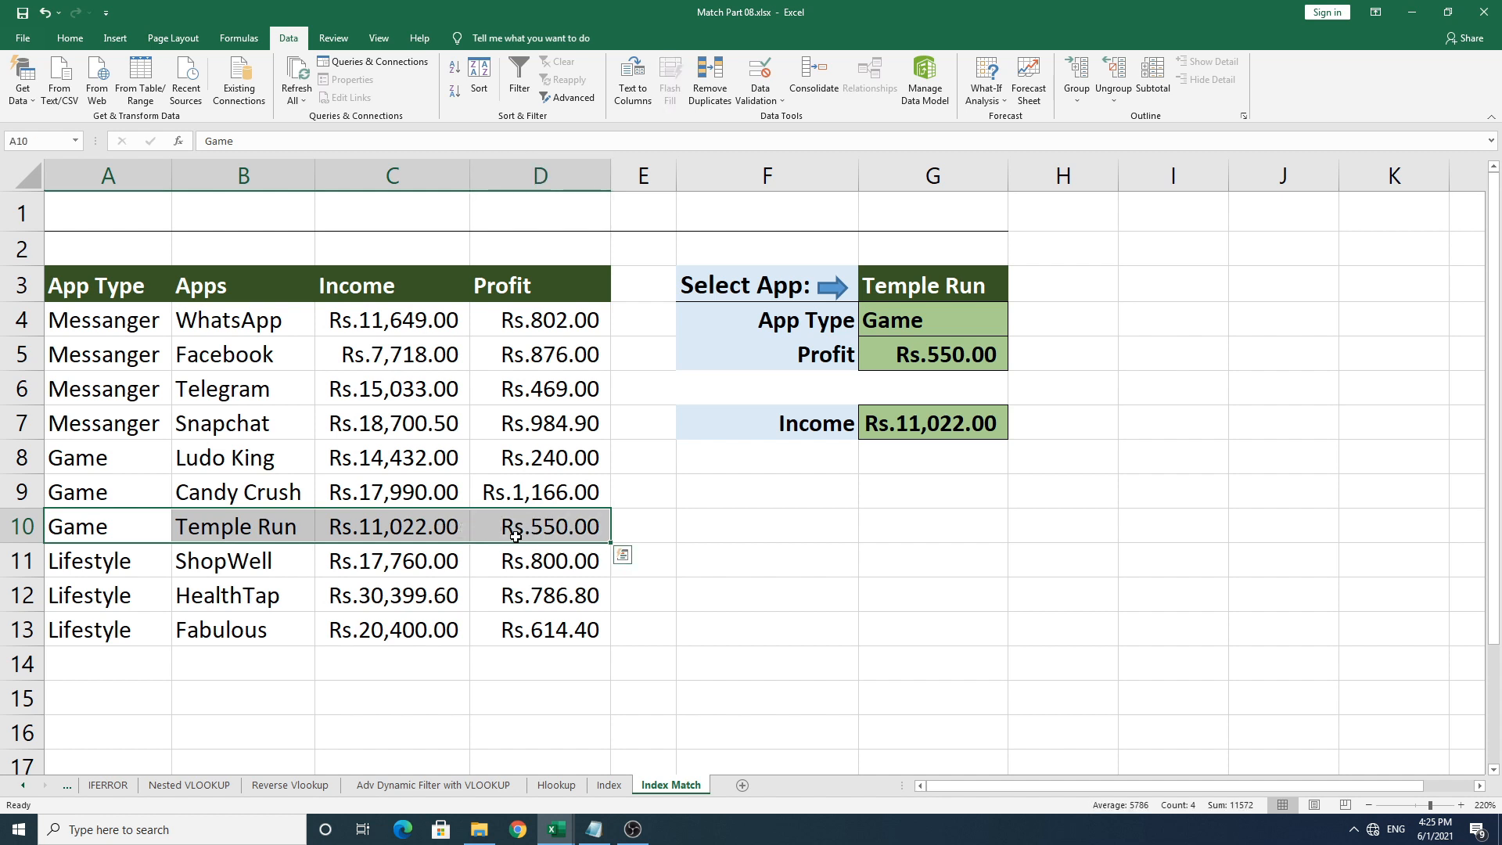
left_click(944, 355)
left_click(945, 324)
left_click(949, 363)
left_click(943, 417)
left_click(944, 355)
Select Telegram as the app in G3.
left_click(977, 290)
left_click(1014, 294)
left_click(864, 312)
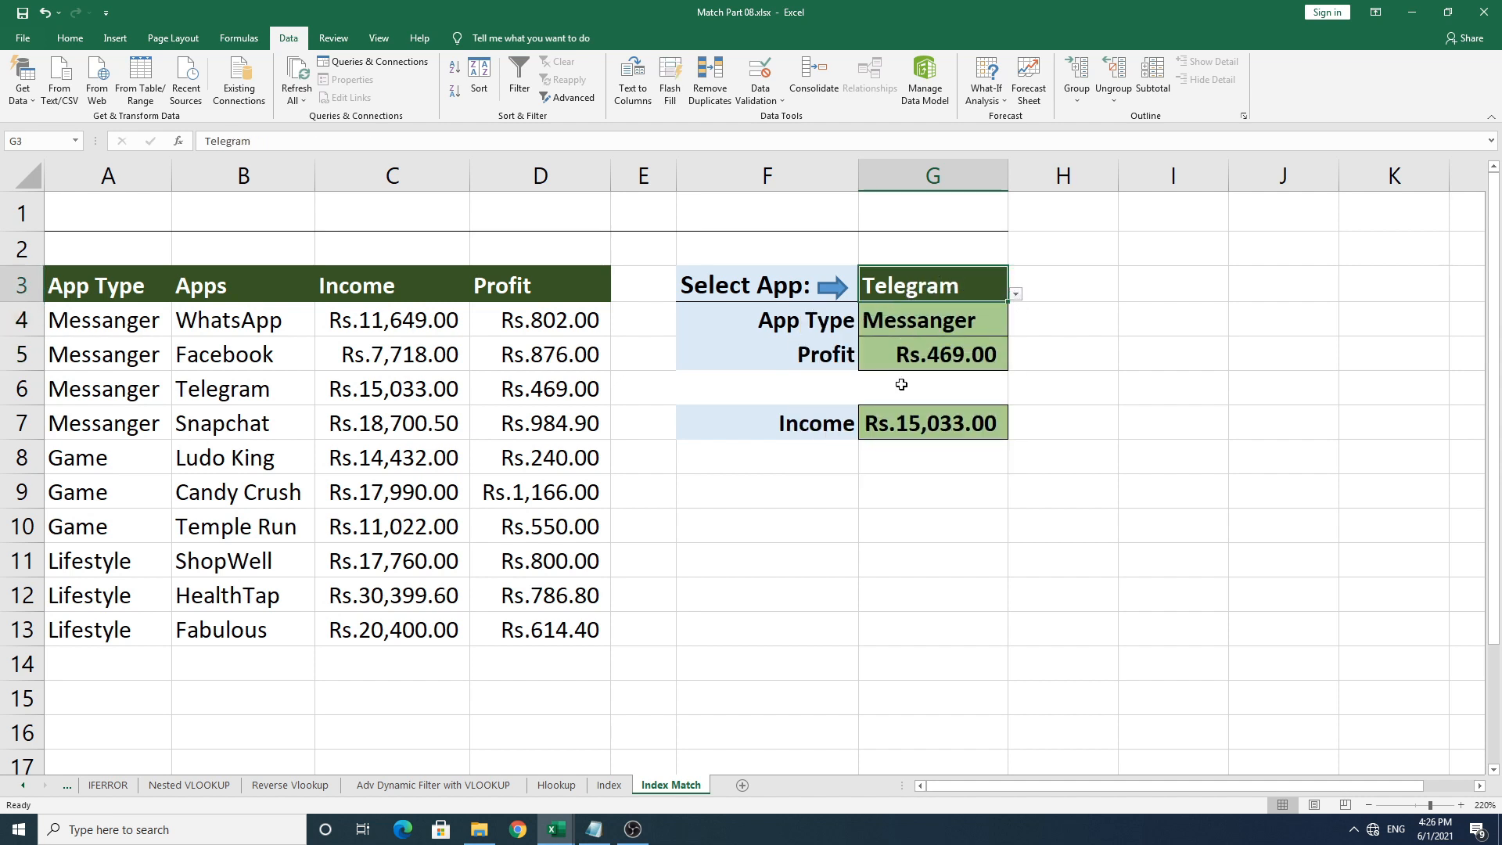
Test the lookup for Telegram by changing F7 to Profit and returning it to Income.
left_click(854, 423)
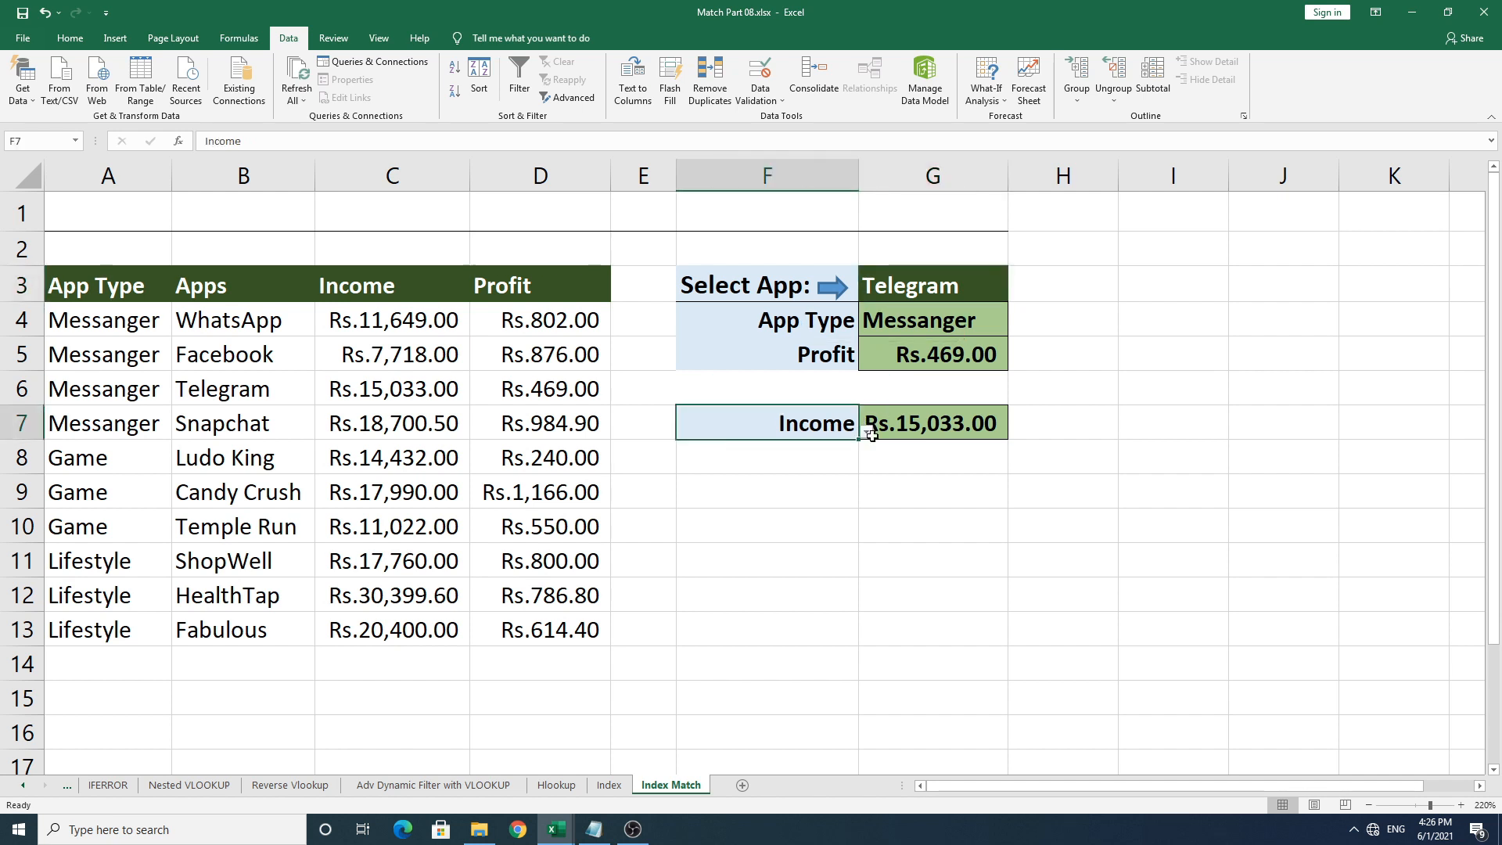
left_click(866, 431)
left_click(822, 474)
left_click(866, 431)
left_click(825, 454)
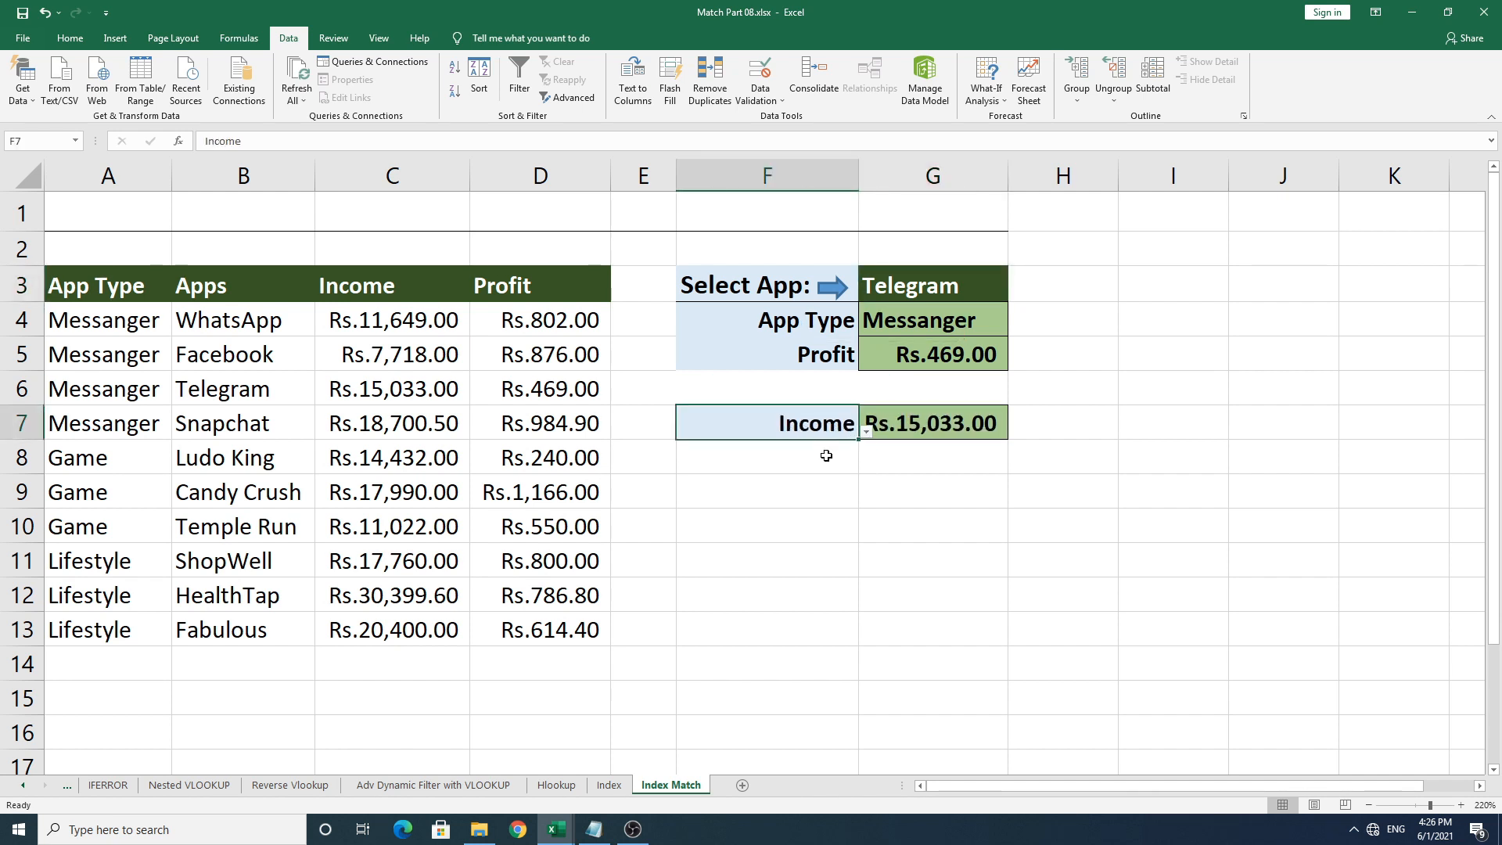